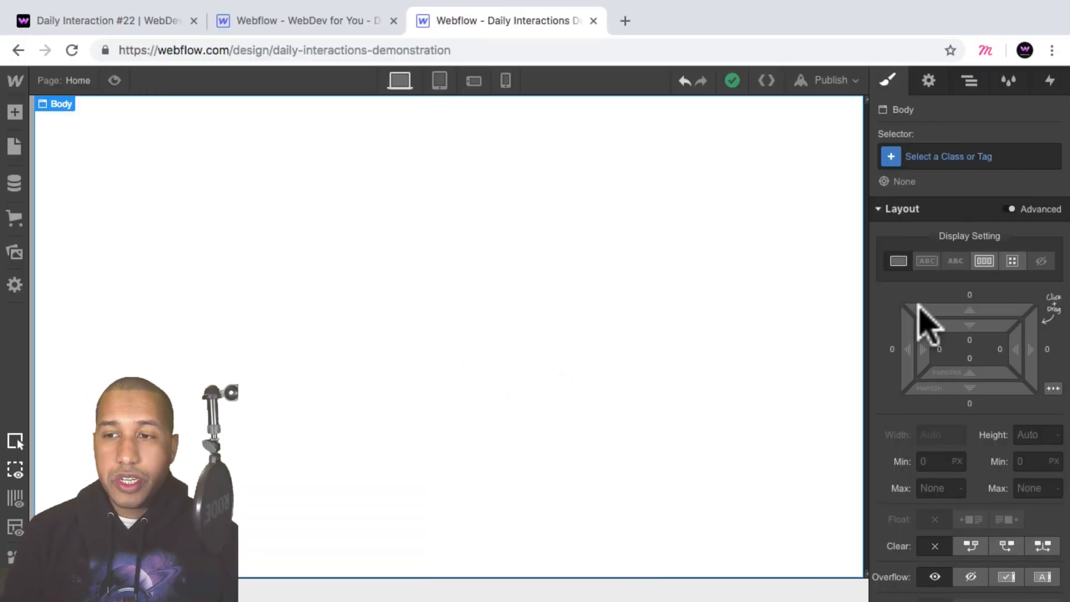
Create the class d-22-body and assign it to the page's Body element.
left_click(932, 158)
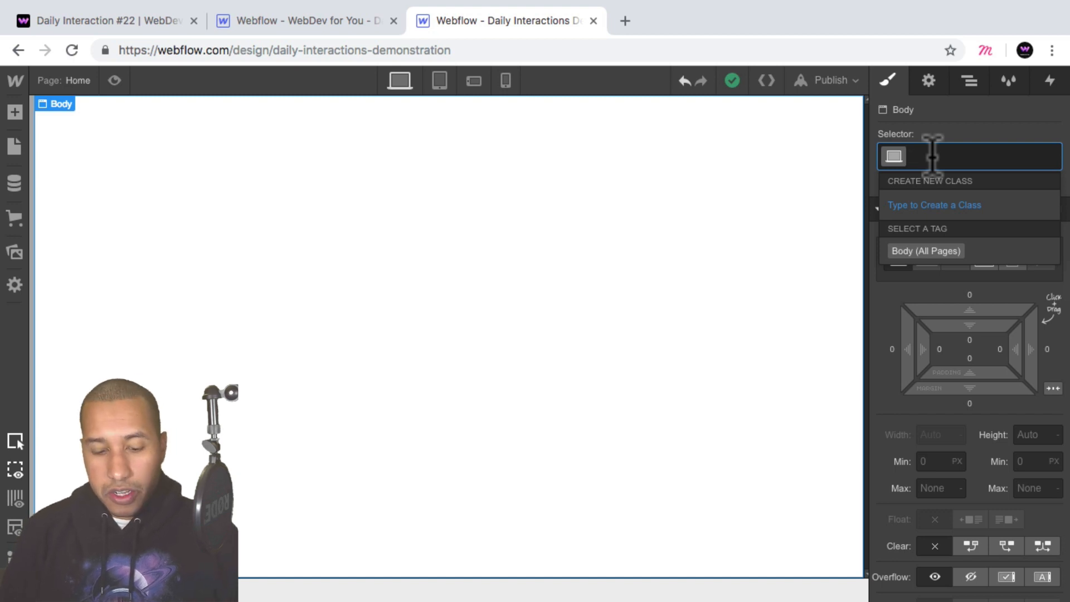
type("d-")
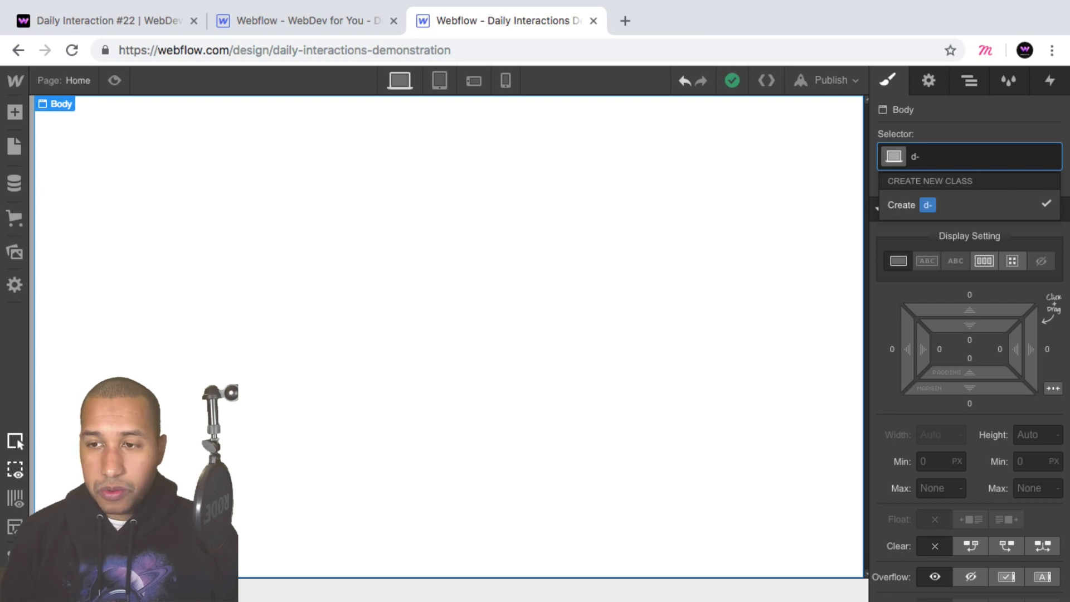
type("22-body")
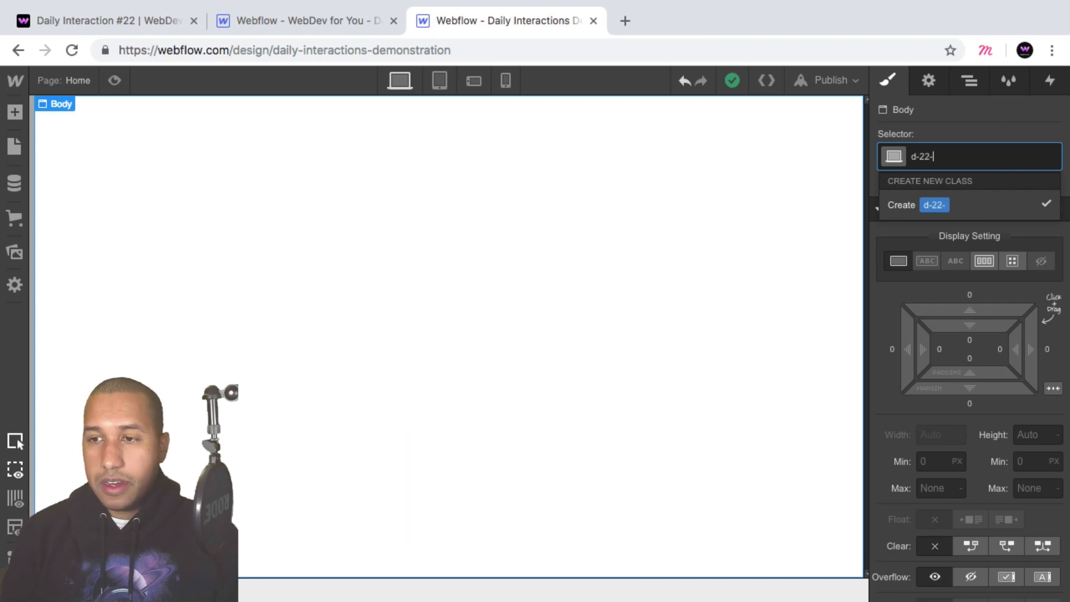
key("Return")
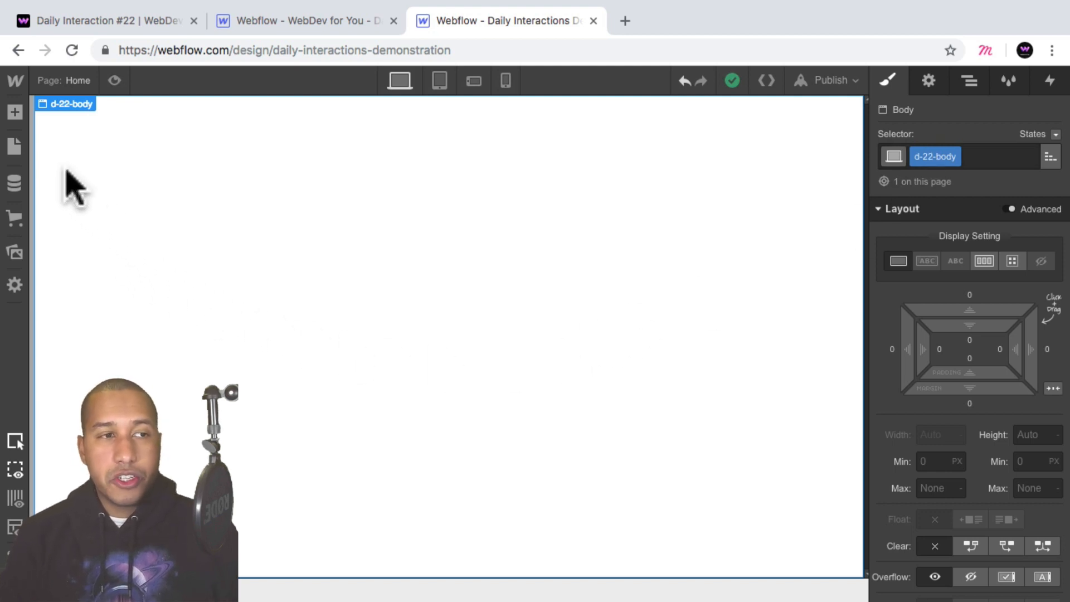
Add a Section to the page body and give it the new class d-22-section.
left_click(15, 112)
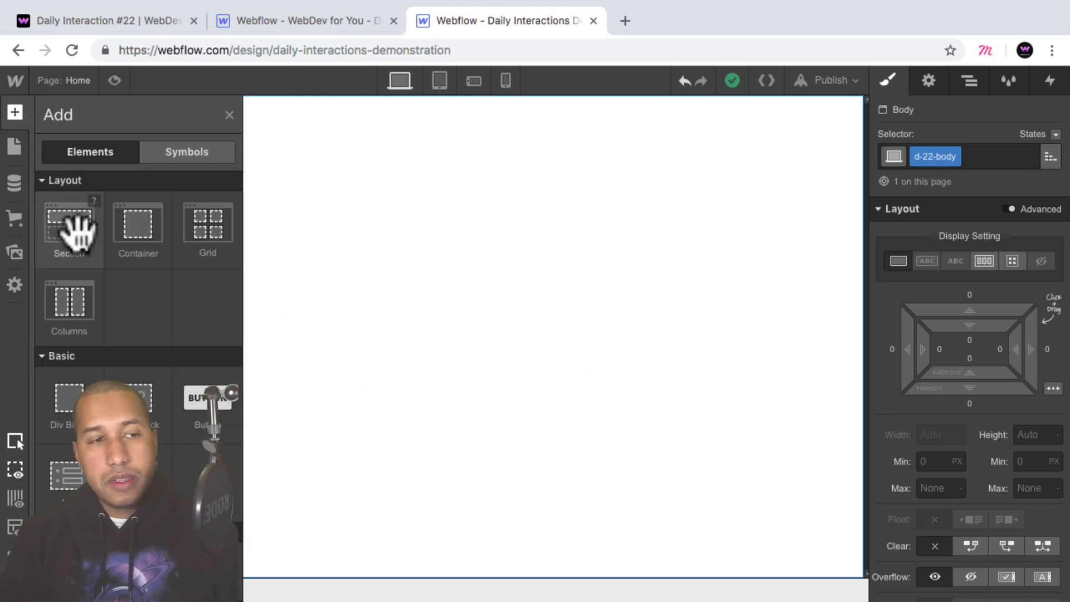
left_click_drag(74, 229, 578, 287)
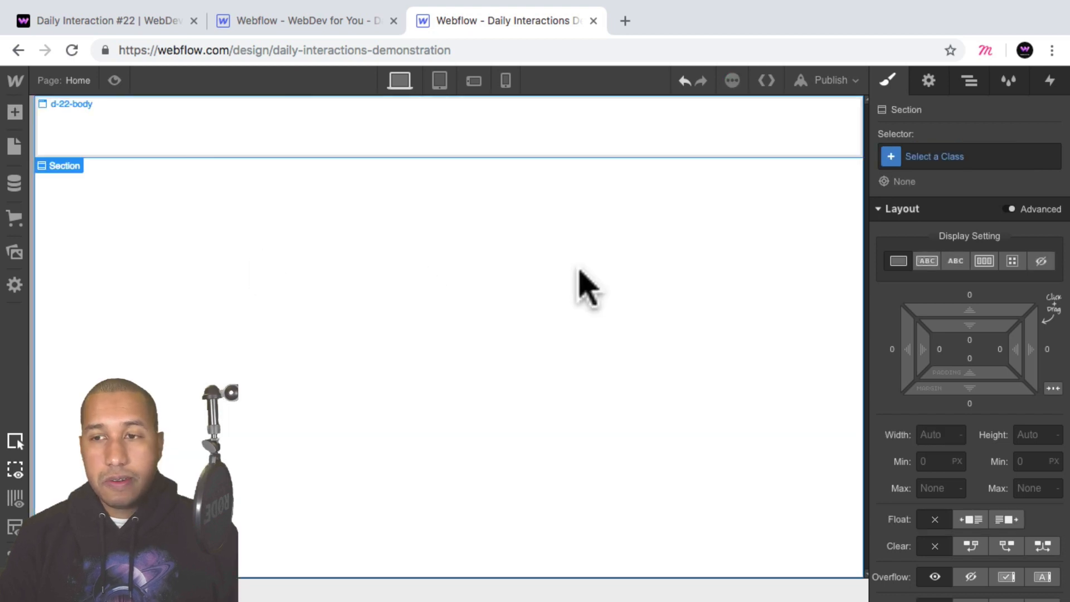
left_click(982, 157)
type("d-2")
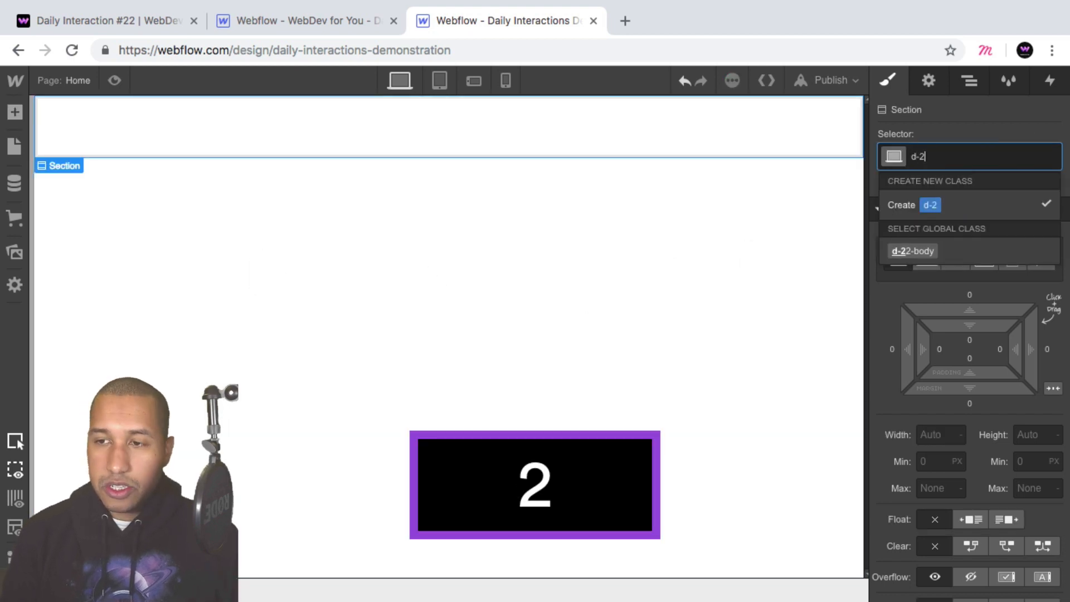
type("2-section")
key("Return")
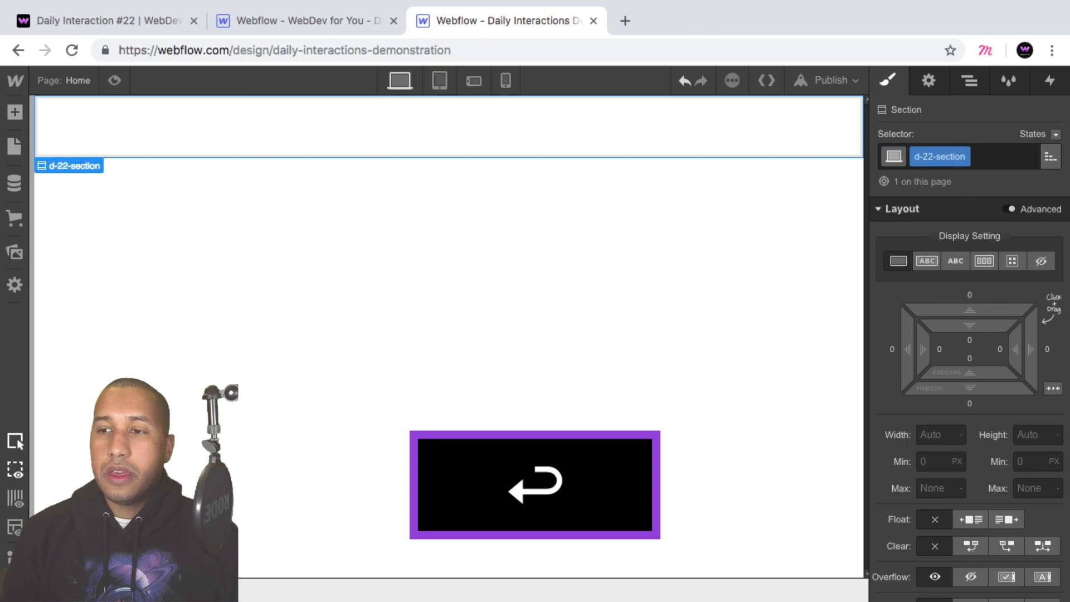
Set the section's height to 100 VH and its background color to the Black swatch.
left_click(1025, 435)
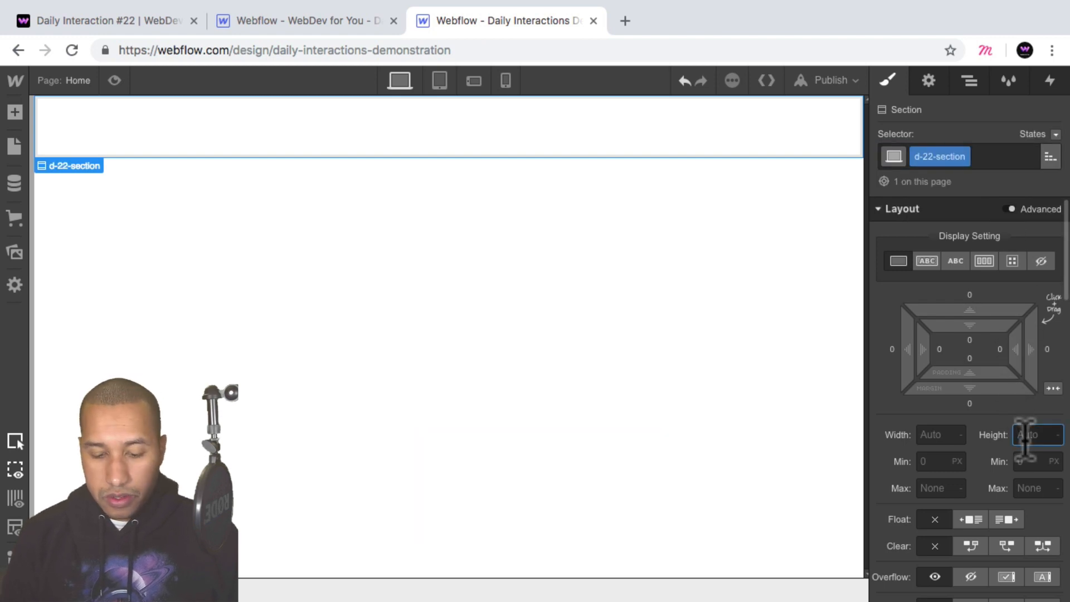
type("100vh")
key("Return")
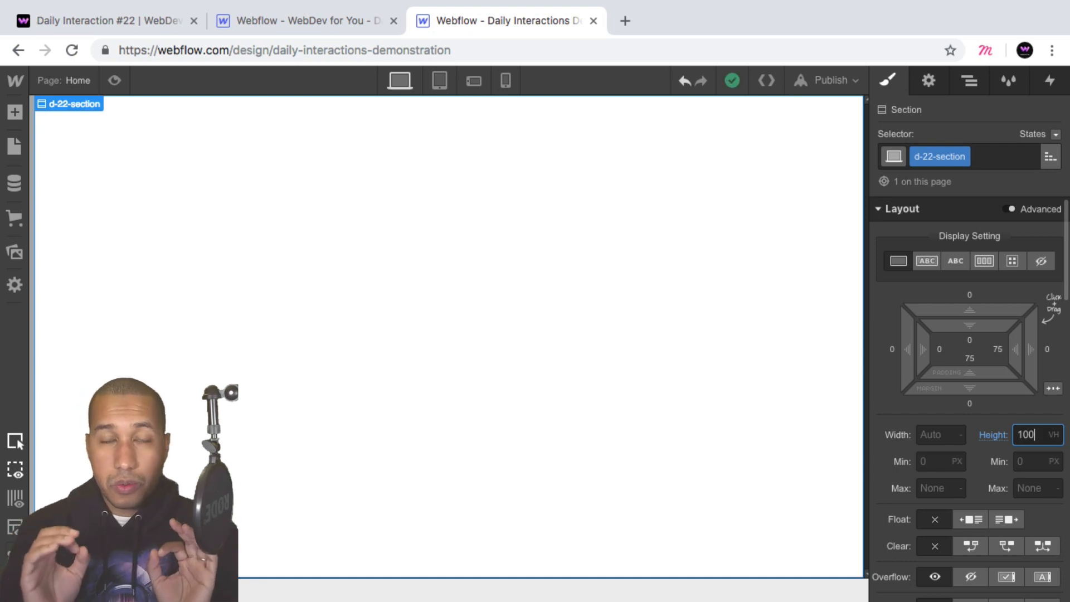
scroll(998, 384, "down", 4)
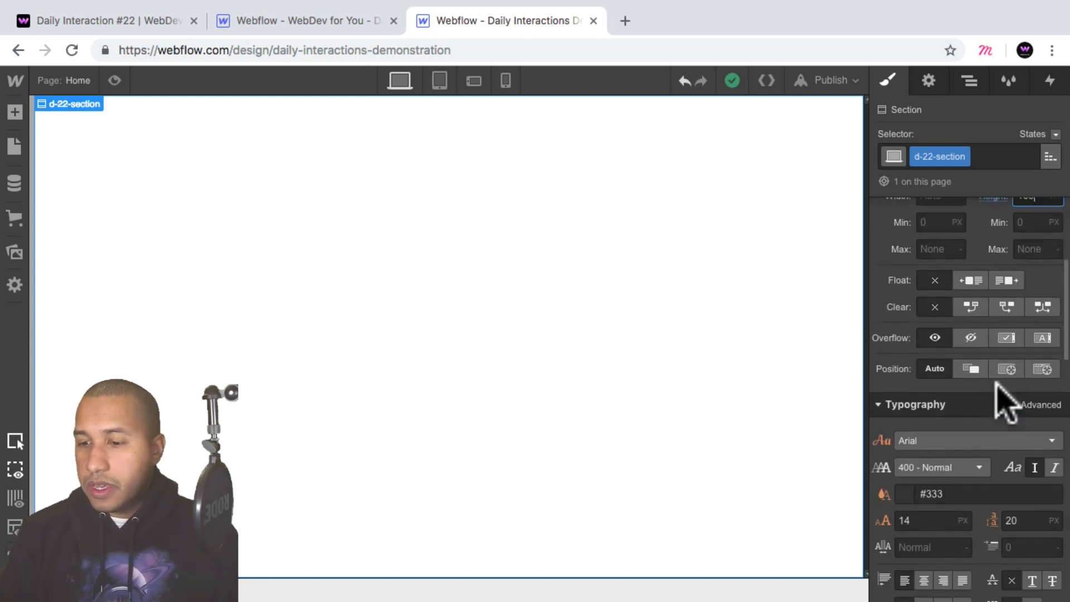
scroll(996, 384, "down", 5)
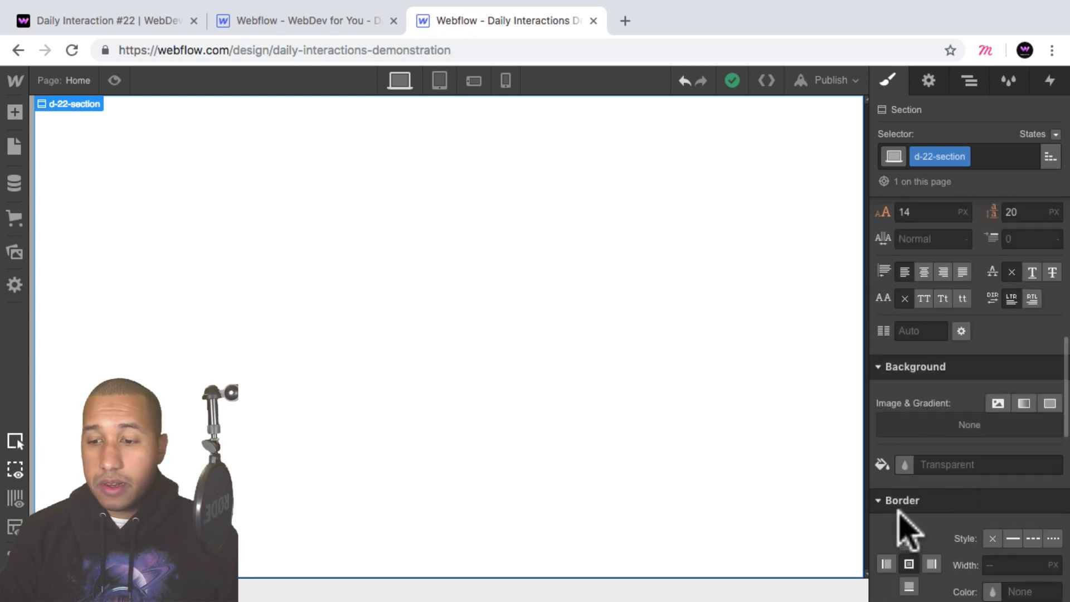
left_click(904, 464)
left_click(929, 385)
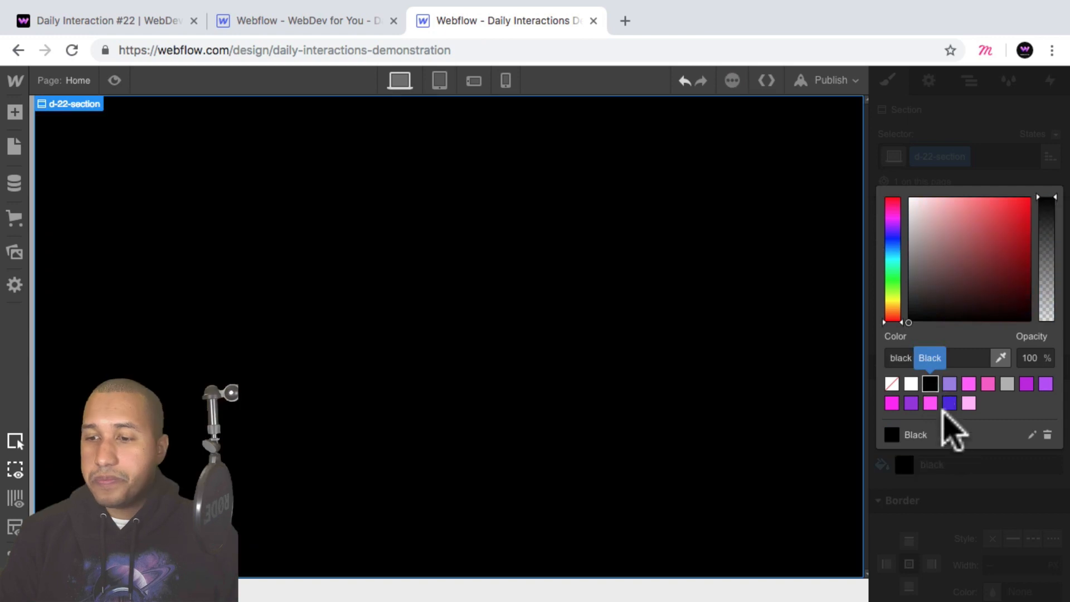
Set the section's display to horizontal Flex, with its children centered both horizontally and vertically.
scroll(1049, 435, "up", 5)
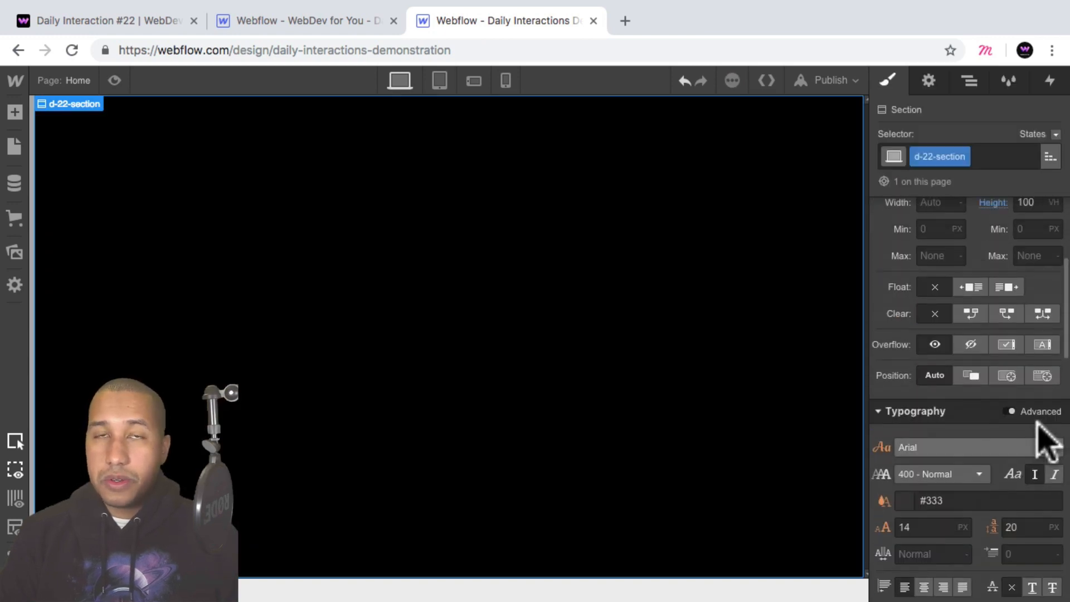
scroll(1046, 440, "up", 4)
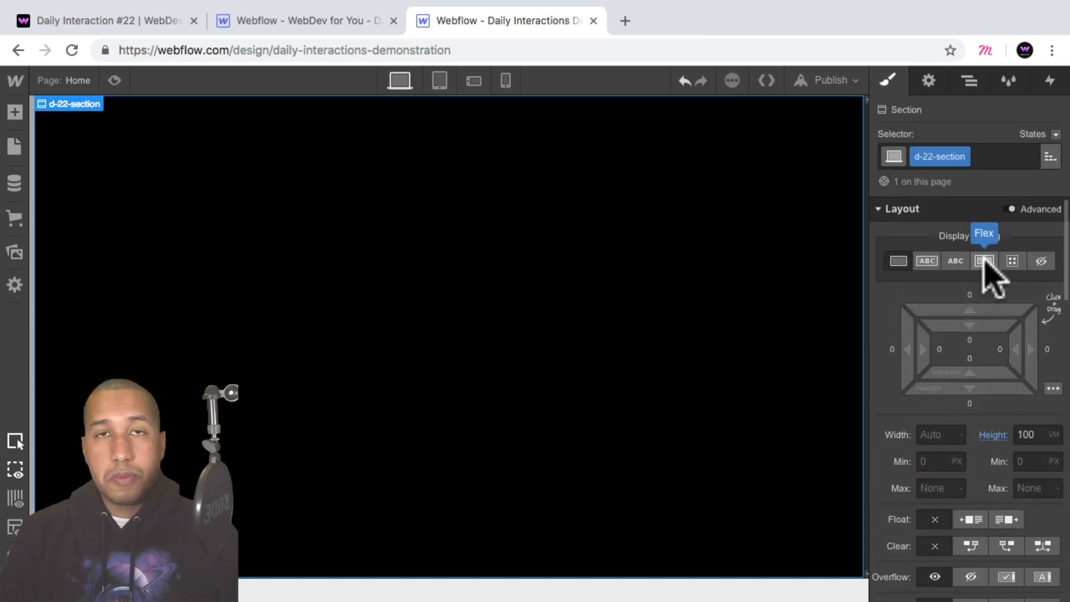
left_click(985, 262)
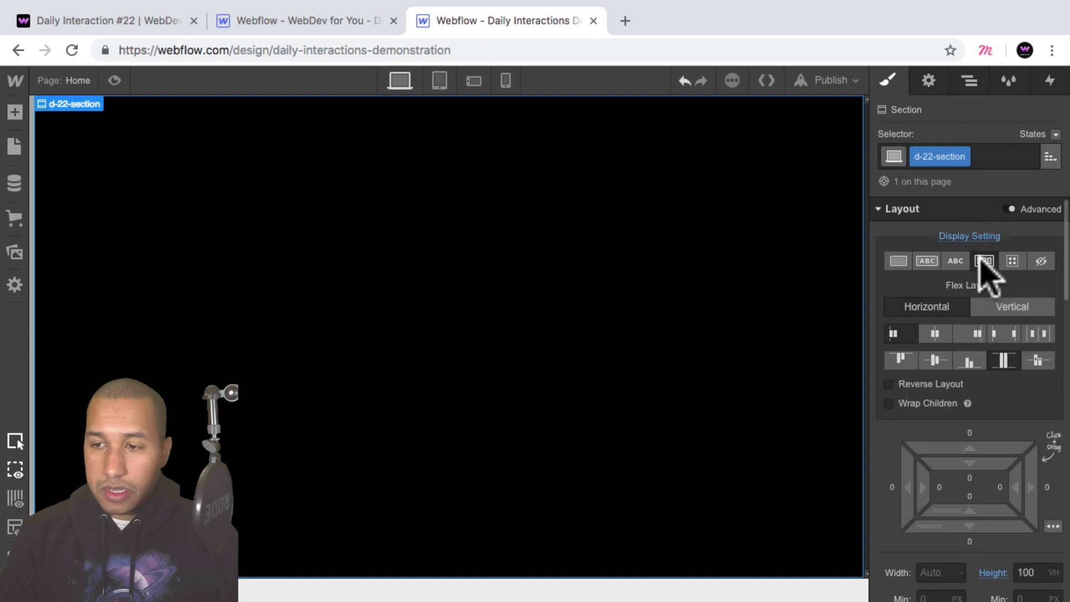
left_click(937, 334)
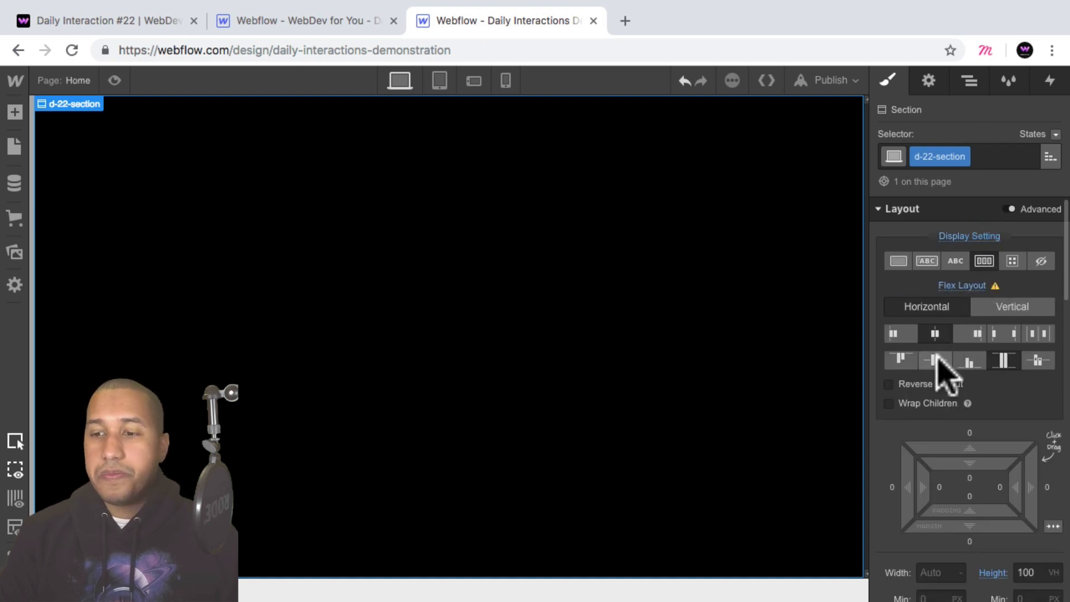
left_click(936, 357)
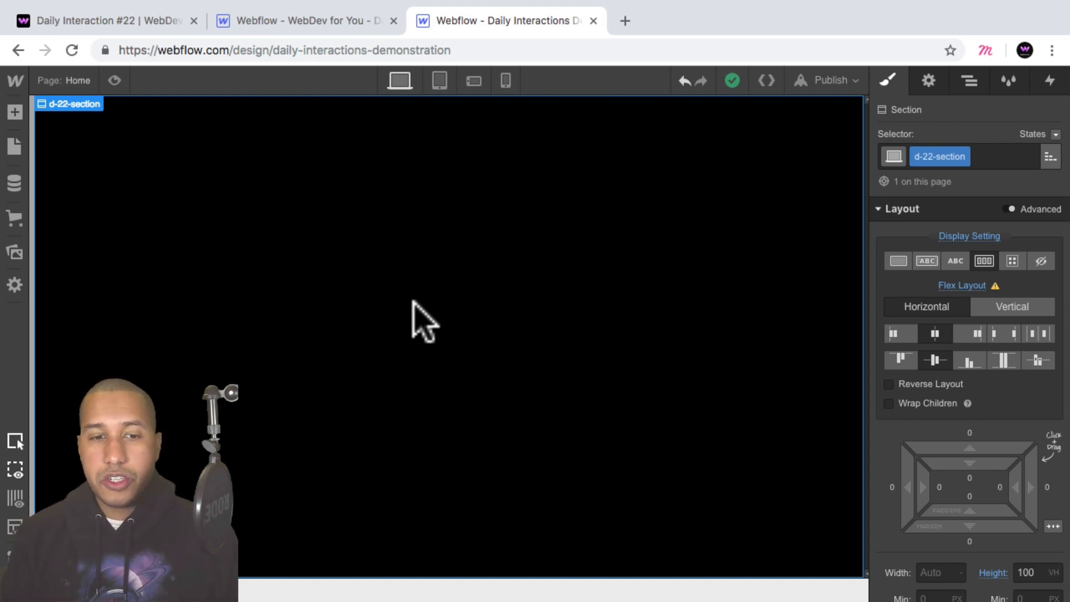
Add a Div Block inside the section and give it the new class d-22-trigger-wrapper.
left_click(15, 112)
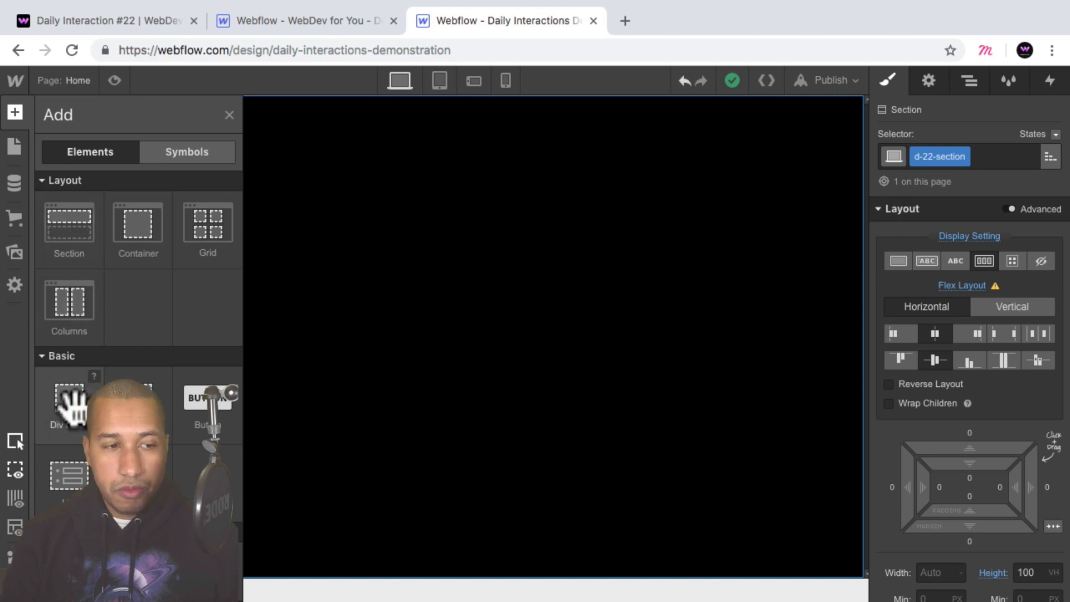
left_click_drag(72, 406, 604, 433)
left_click(974, 157)
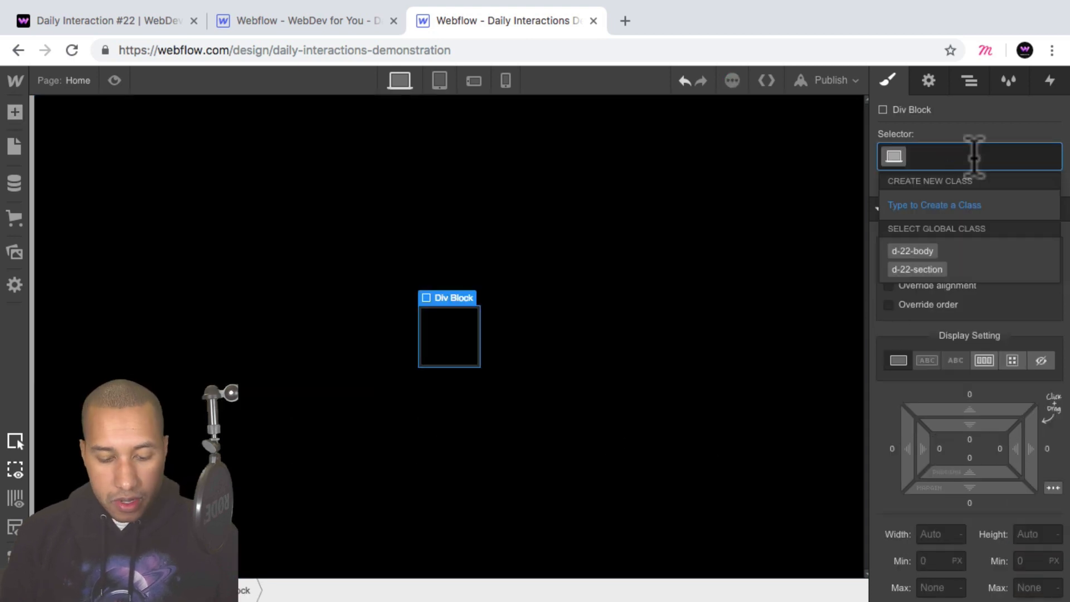
type("d-22")
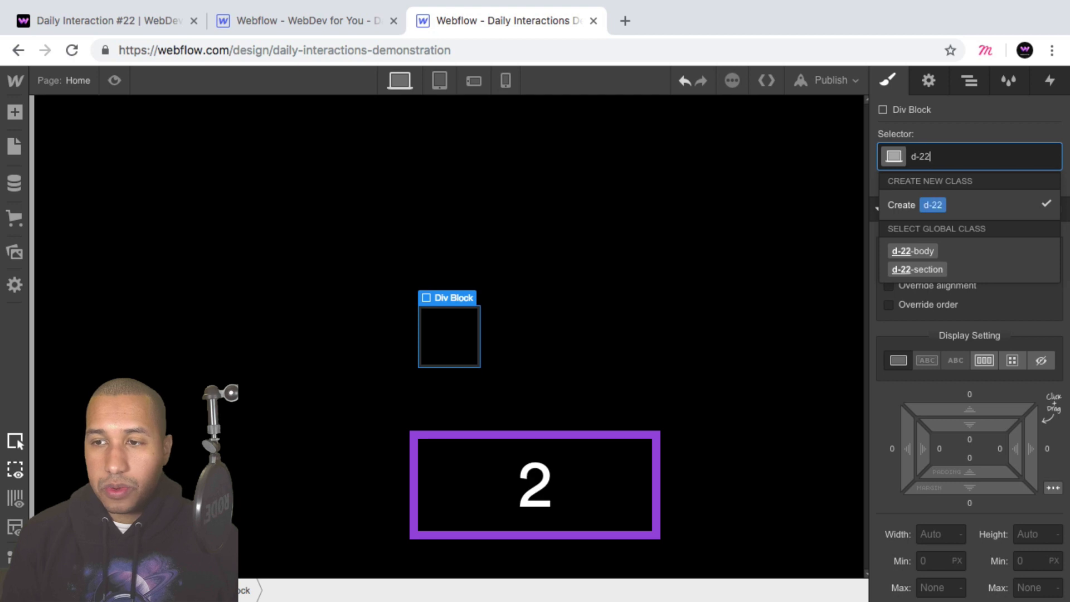
type("-trigger-wrapper")
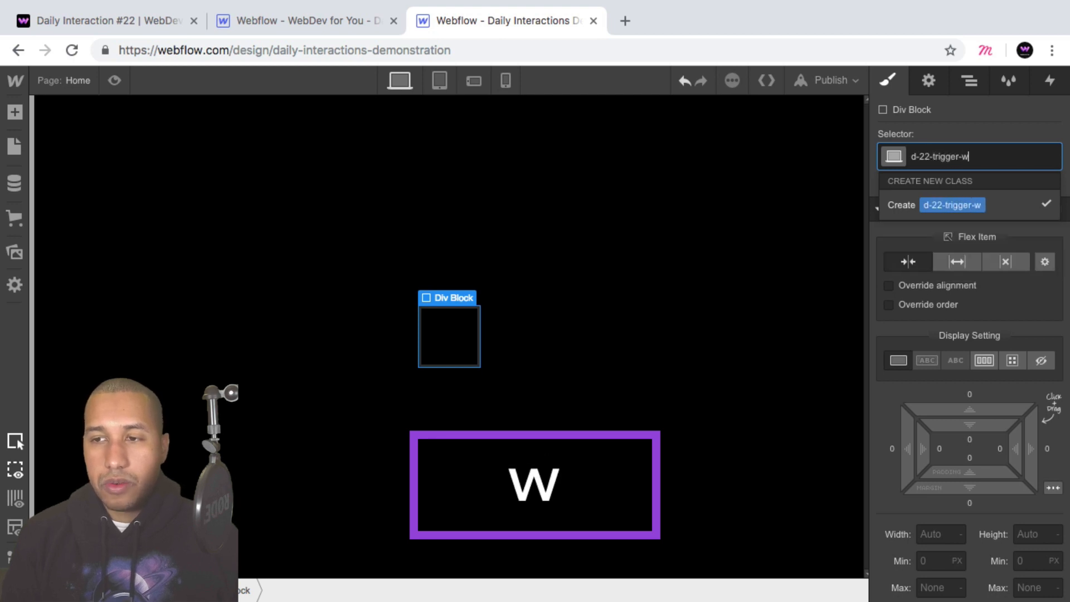
key("Return")
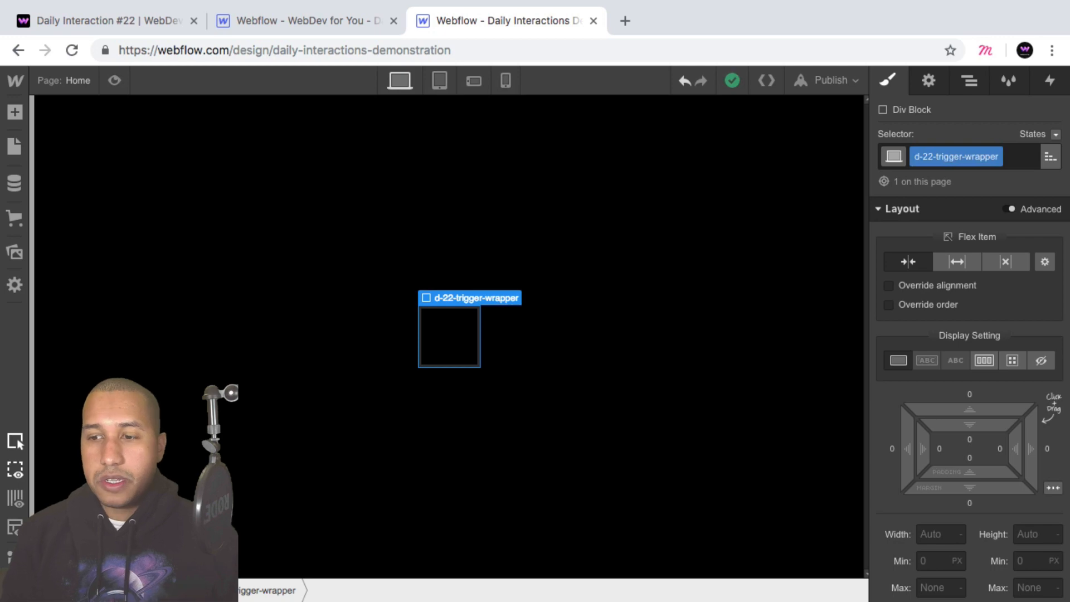
Set the trigger wrapper's width and height to 100 px each.
scroll(998, 305, "down", 3)
scroll(1001, 309, "down", 2)
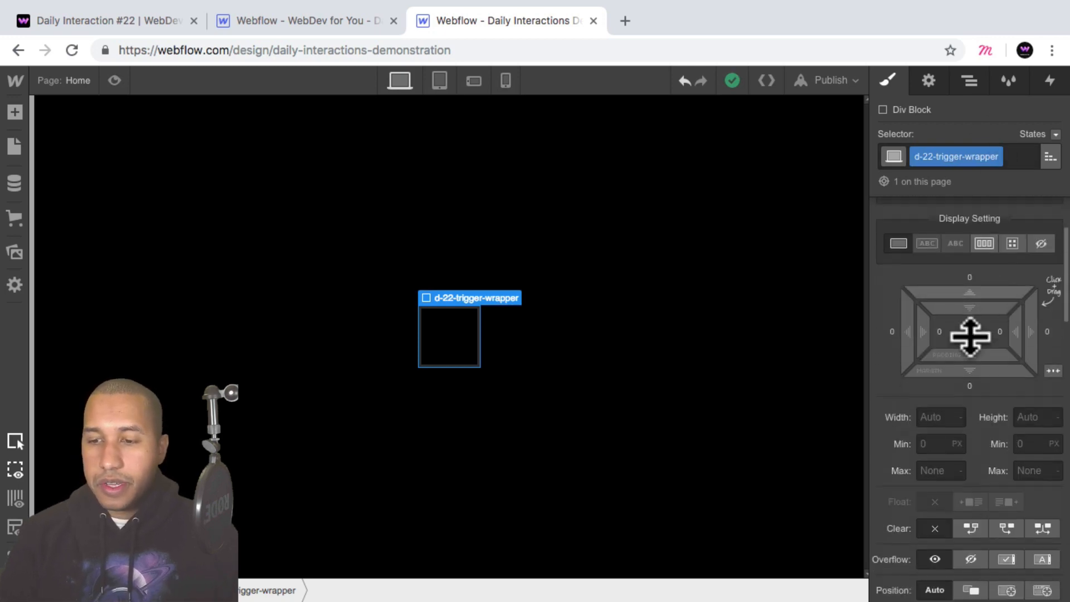
left_click(933, 417)
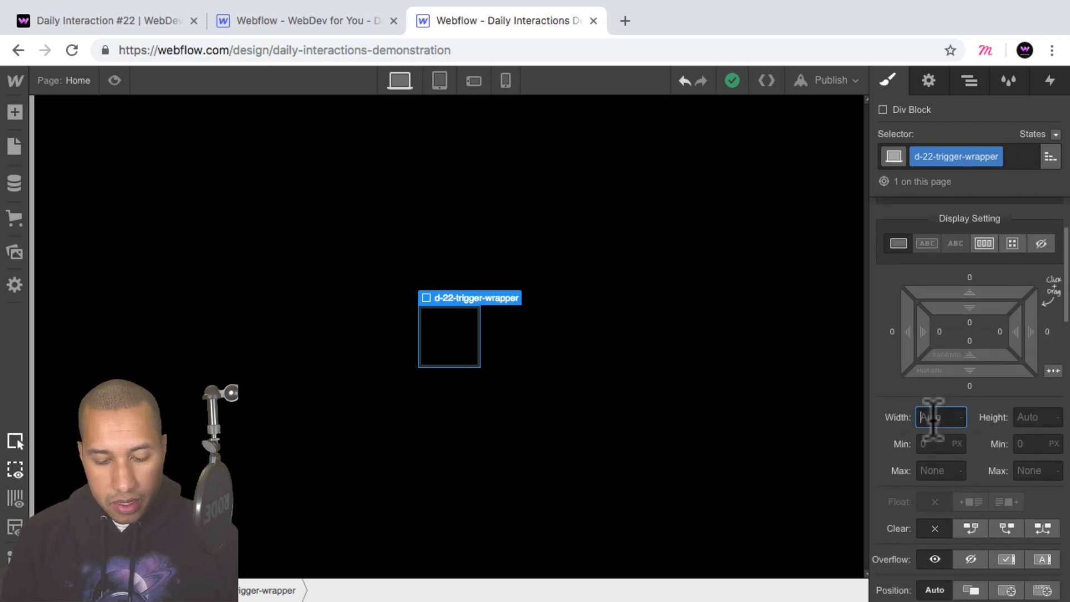
type("100px")
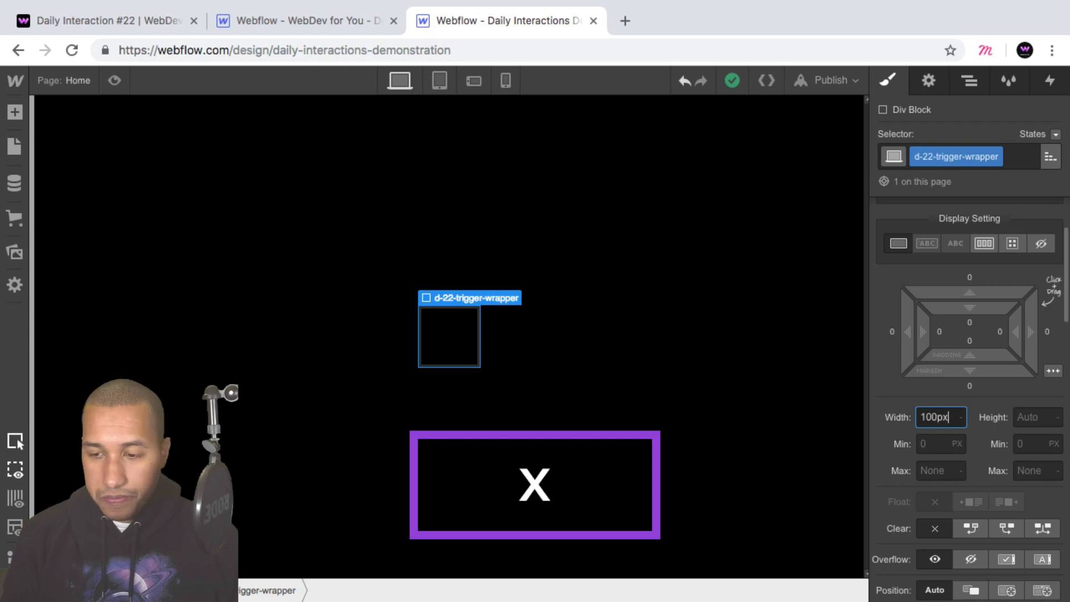
key("Tab")
type("100px")
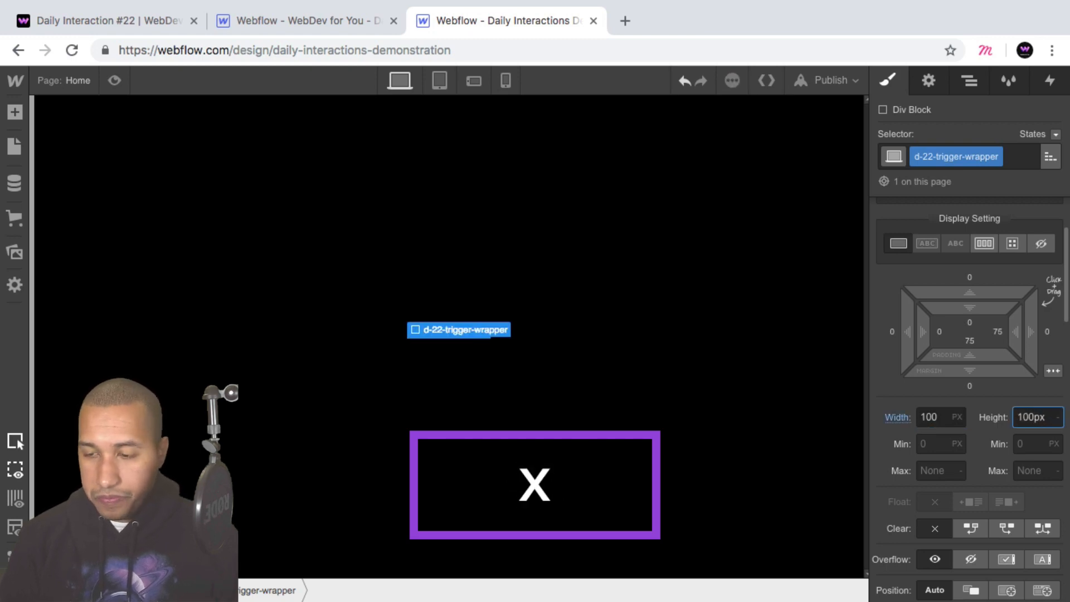
key("Return")
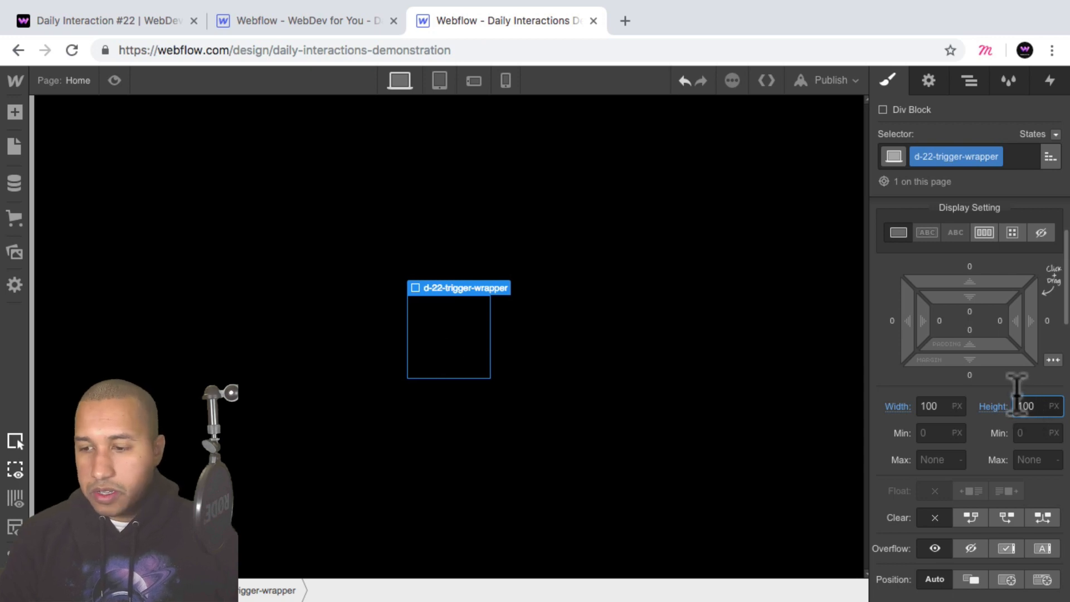
Set the trigger wrapper's position to Relative.
scroll(1016, 404, "down", 1)
scroll(1015, 404, "down", 2)
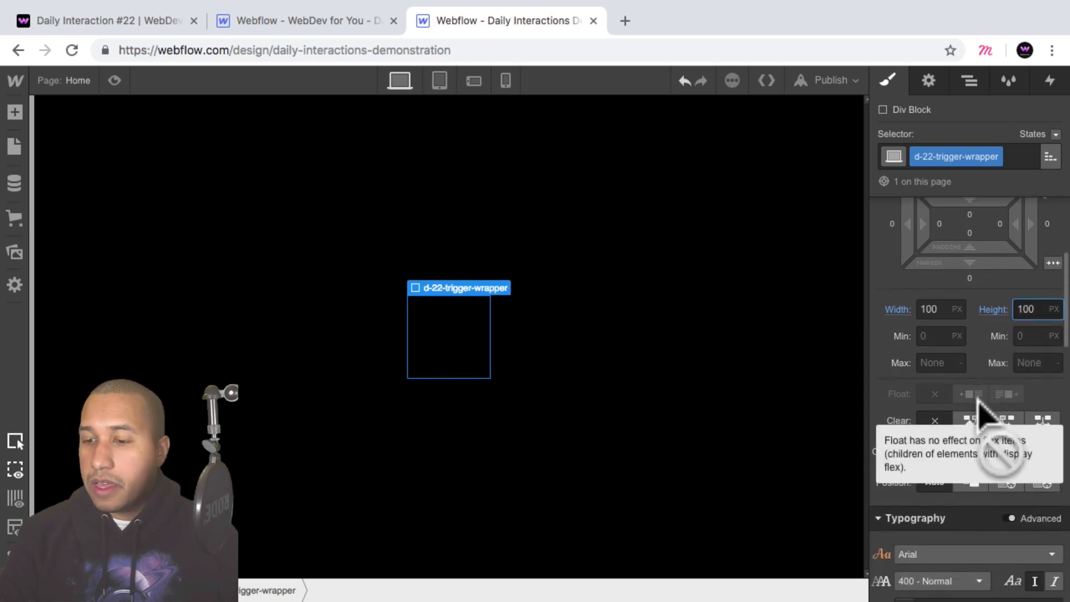
left_click(971, 482)
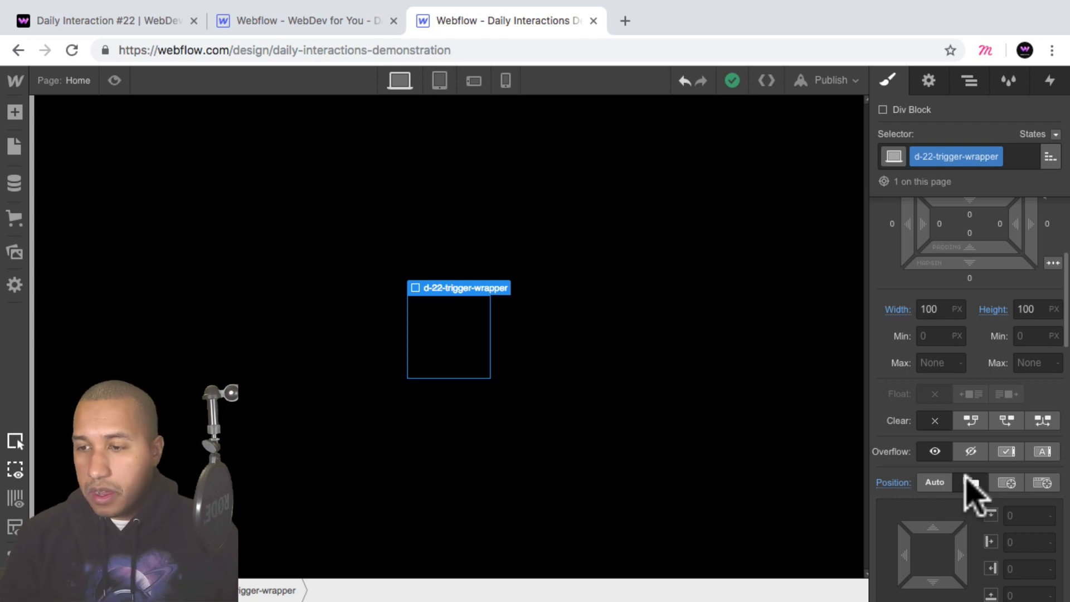
Show the page's element hierarchy, and switch to the published Daily Interaction #22 page to examine the diamond-shaped menu trigger.
scroll(969, 480, "up", 3)
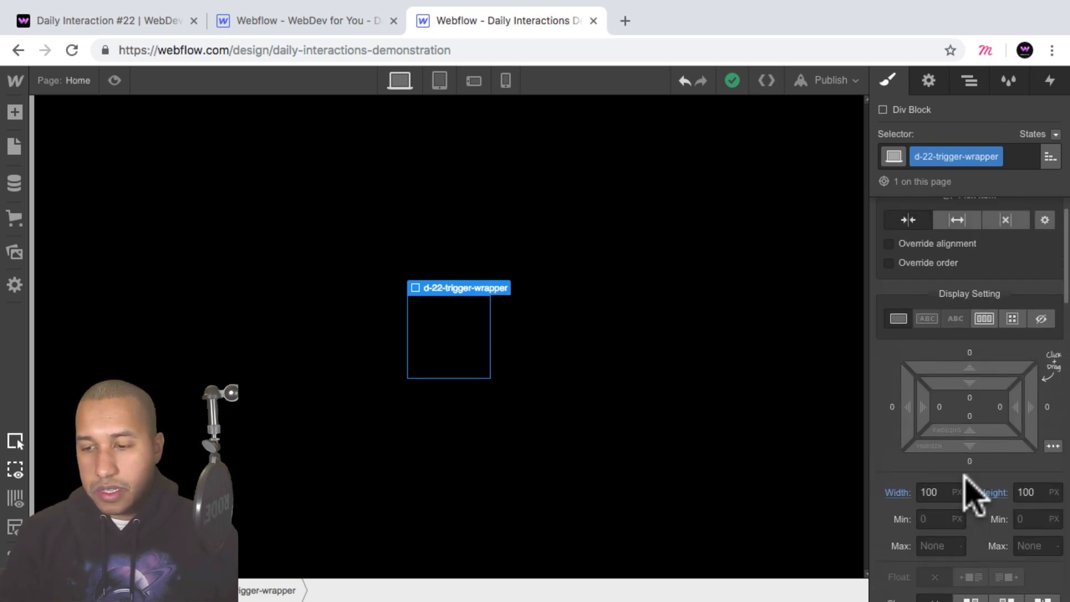
scroll(974, 493, "down", 3)
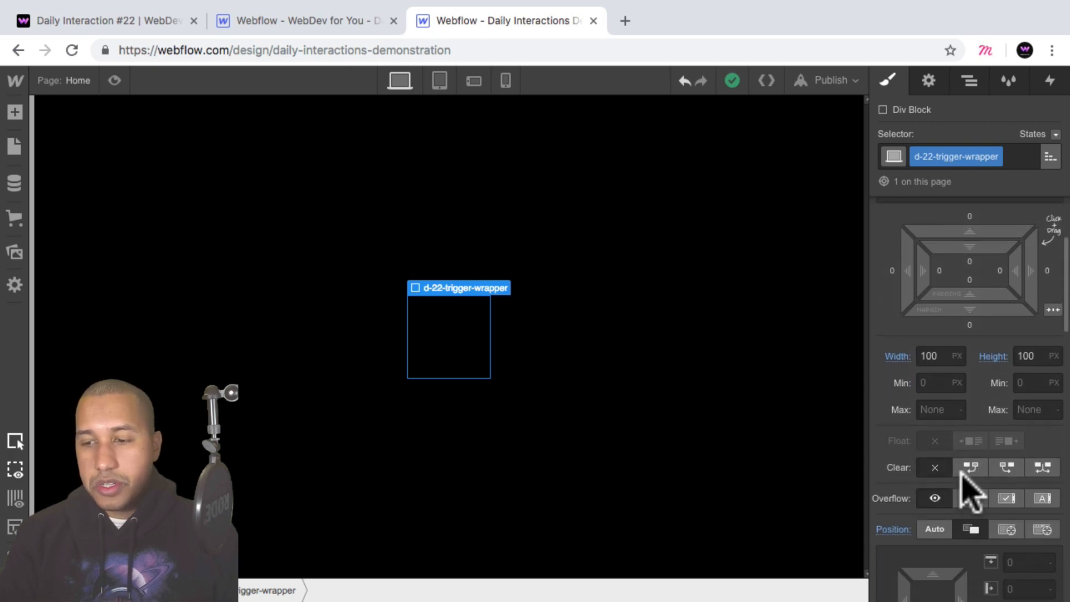
scroll(977, 532, "up", 3)
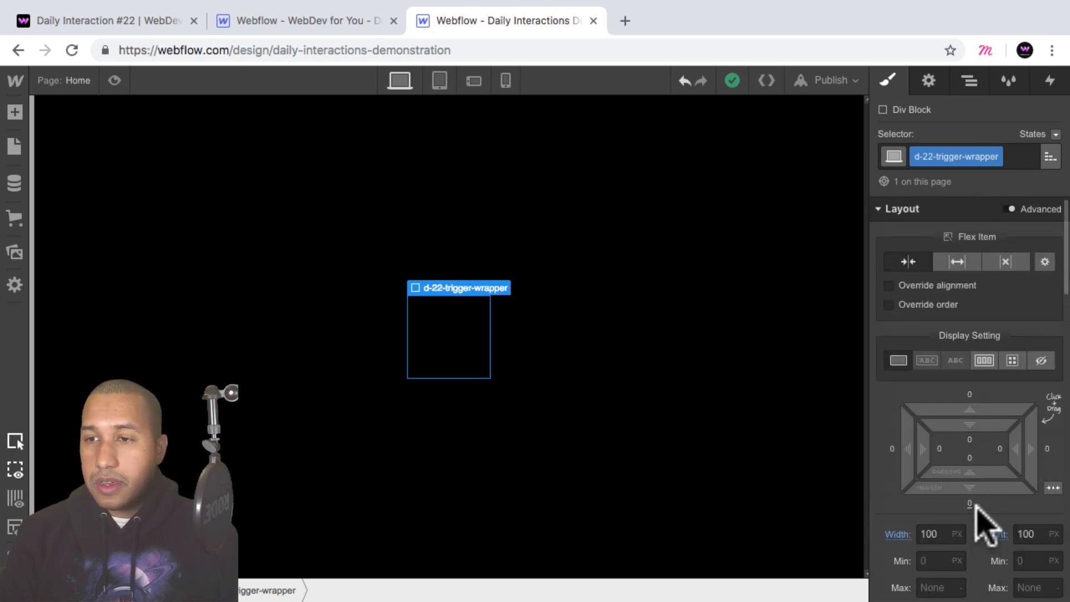
left_click(967, 82)
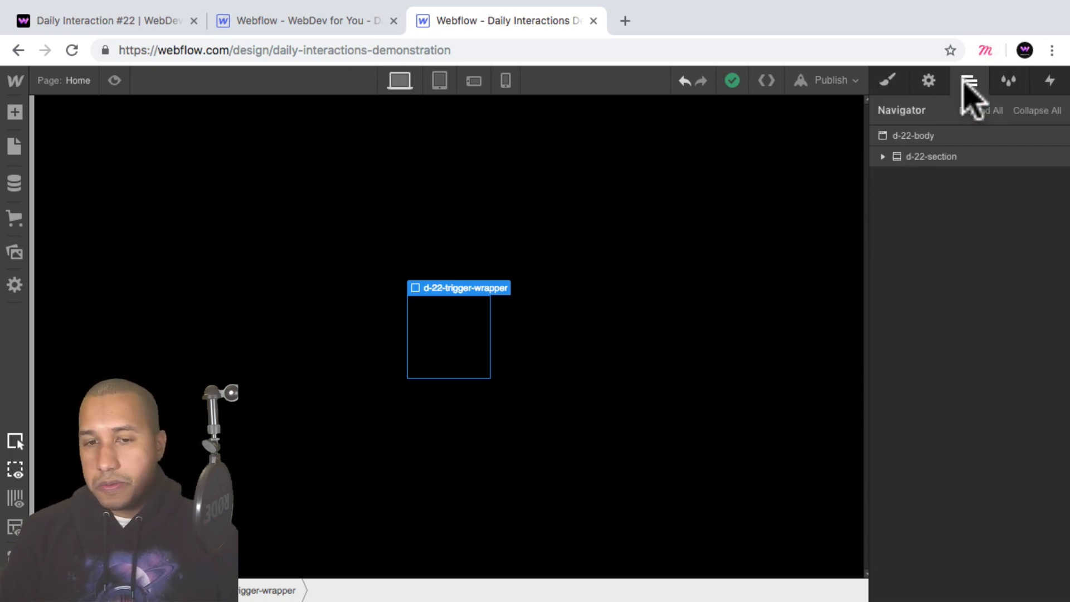
left_click(157, 25)
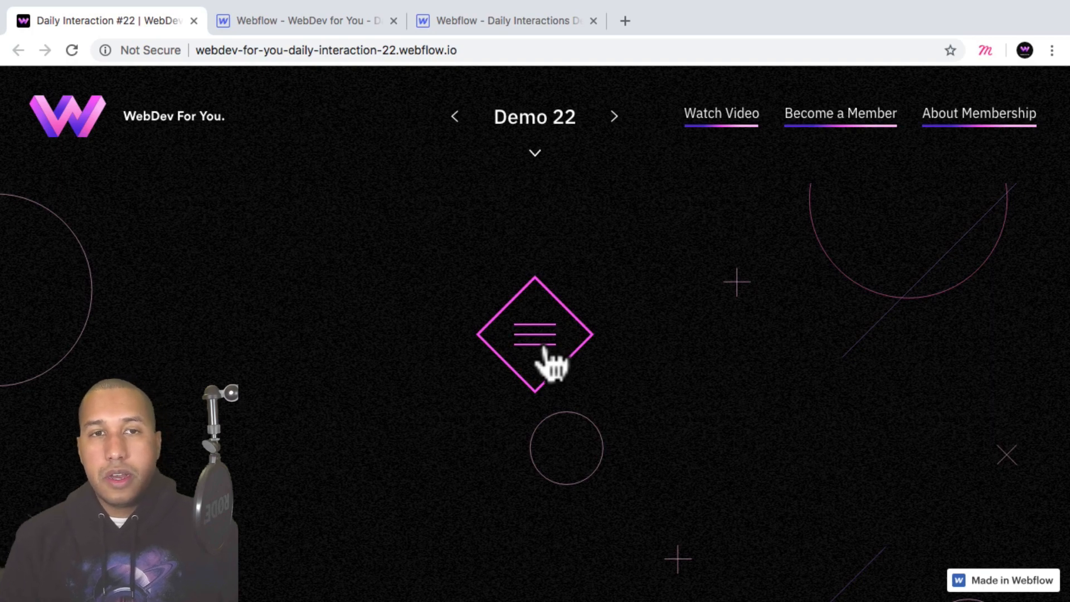
Return to the Webflow Designer and add a Div Block inside d-22-trigger-wrapper.
left_click(509, 25)
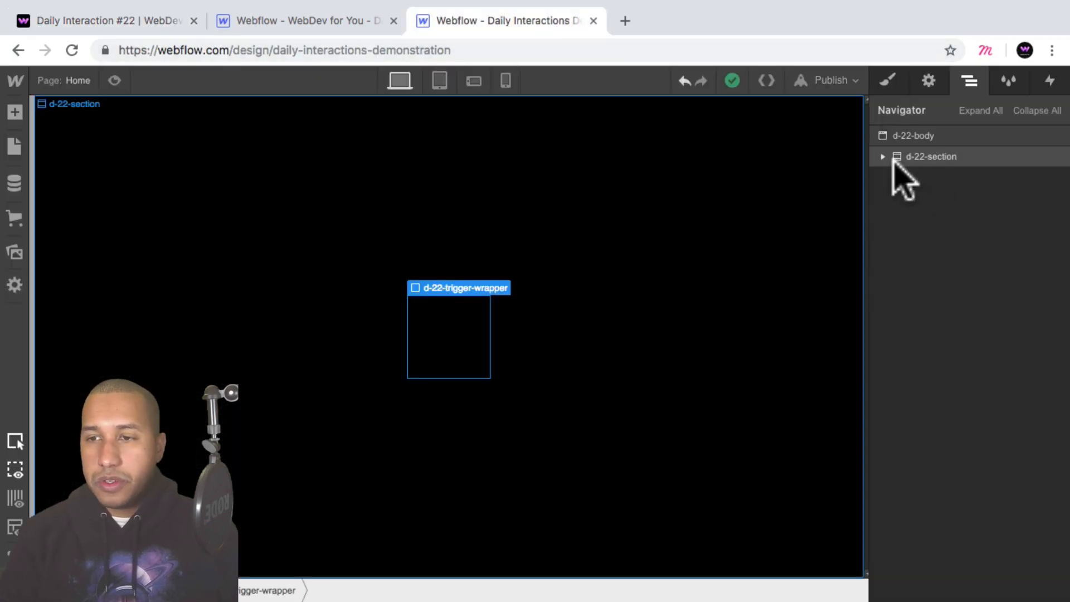
left_click(930, 157)
left_click(889, 81)
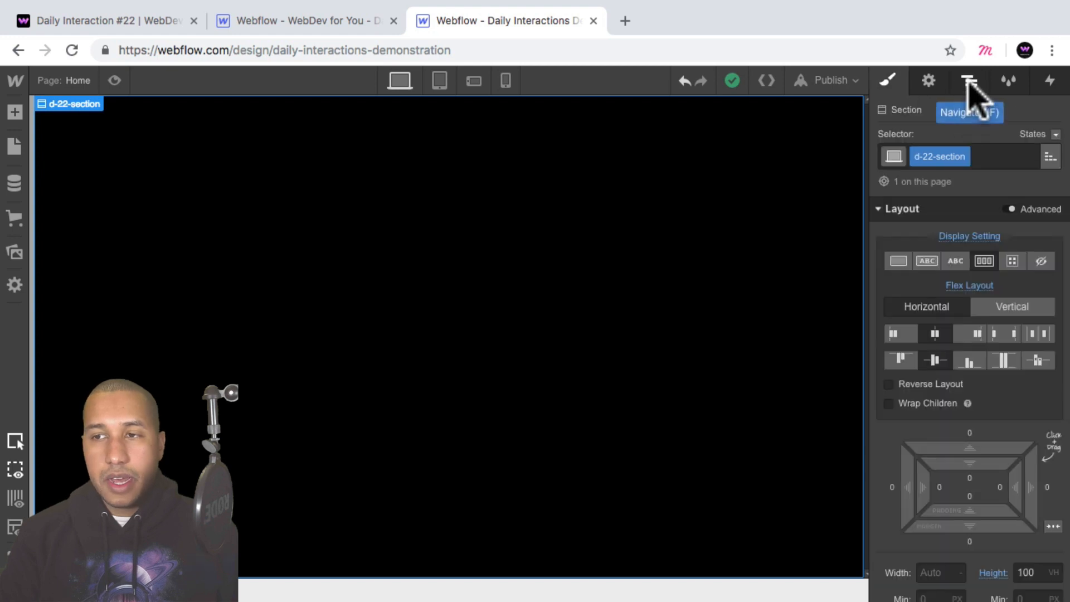
left_click(970, 81)
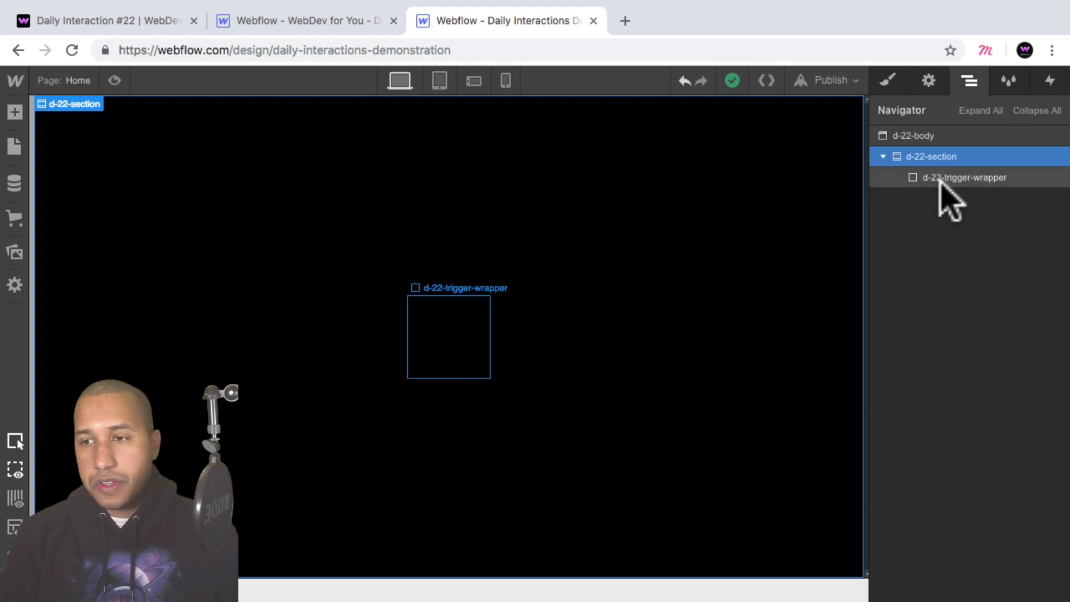
left_click(910, 177)
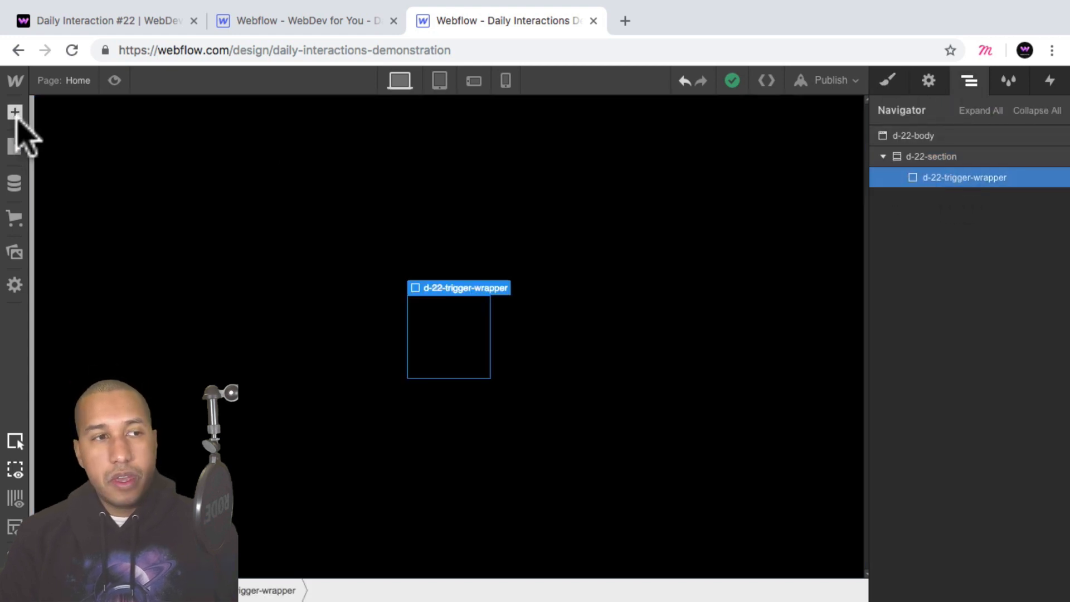
left_click(16, 113)
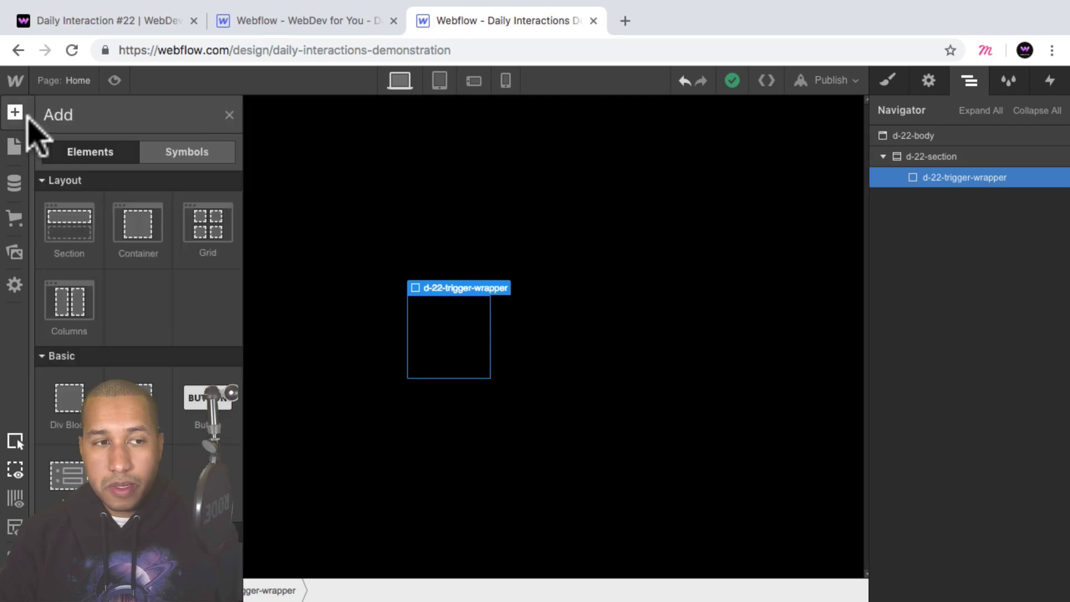
left_click(69, 402)
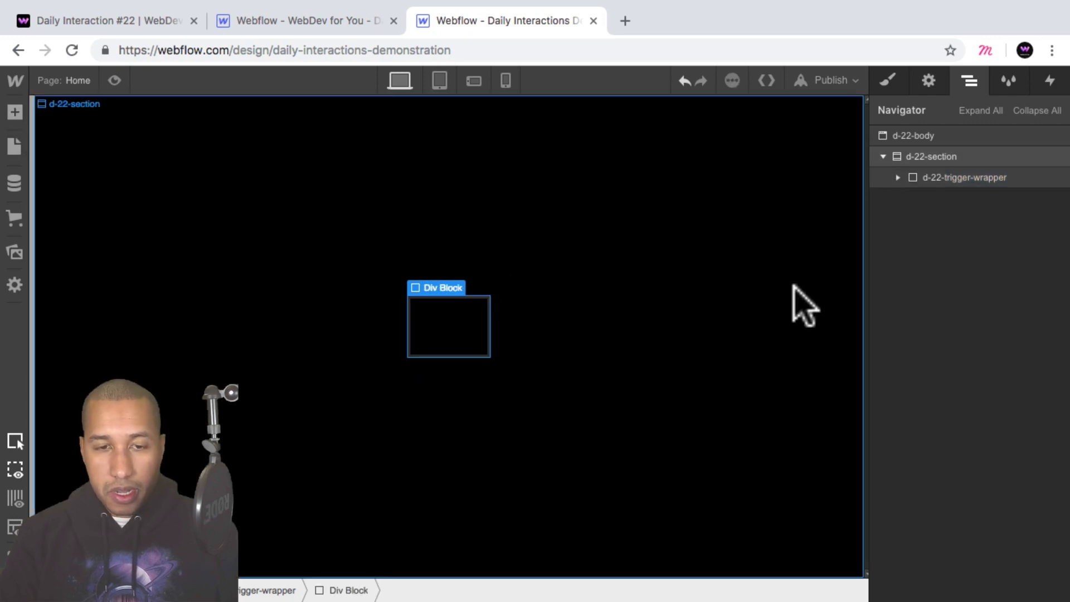
Give the new Div Block the new class d-22-trigger-square.
left_click(888, 81)
left_click(927, 158)
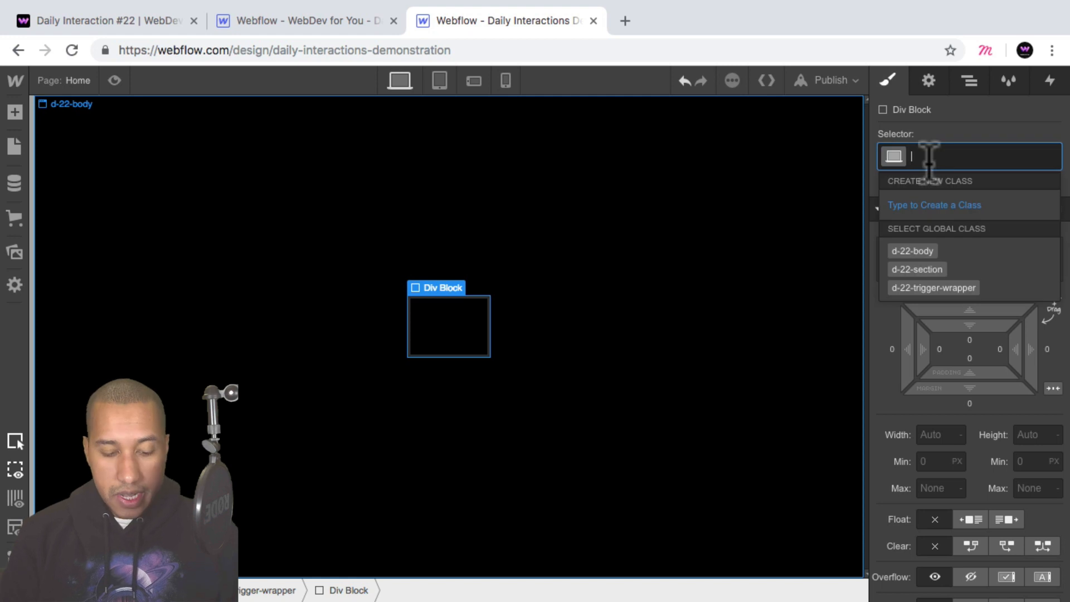
type("d-22-")
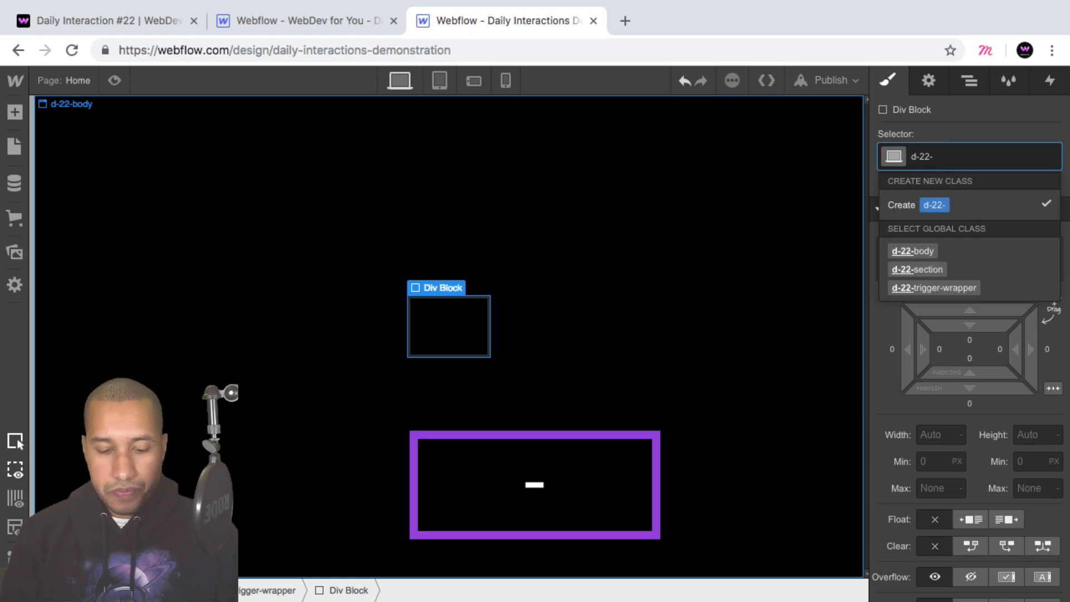
type("trigger-sw")
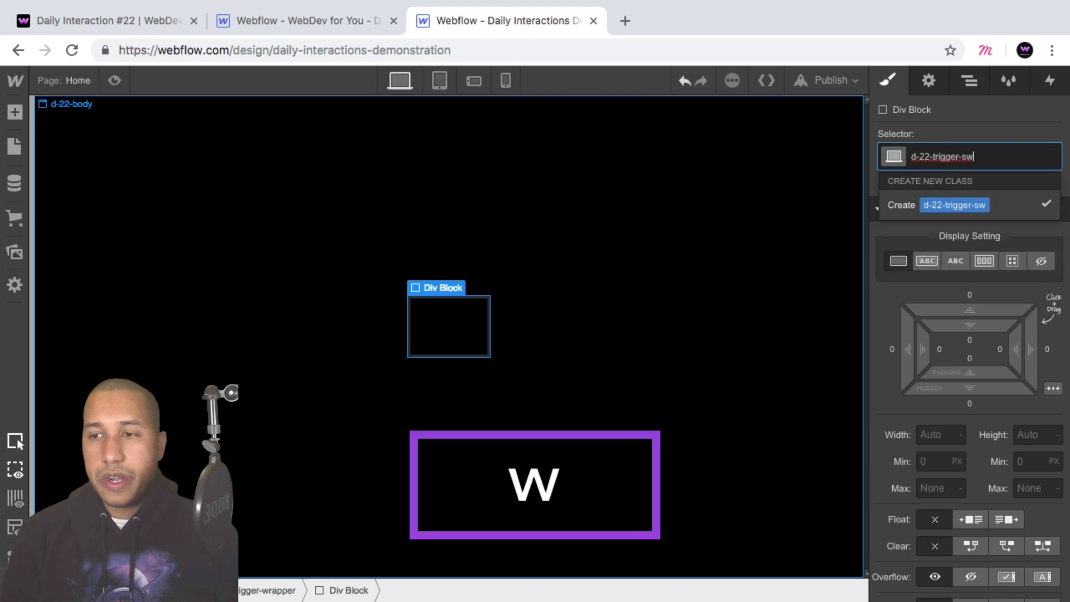
key("BackSpace")
type("quare")
key("Return")
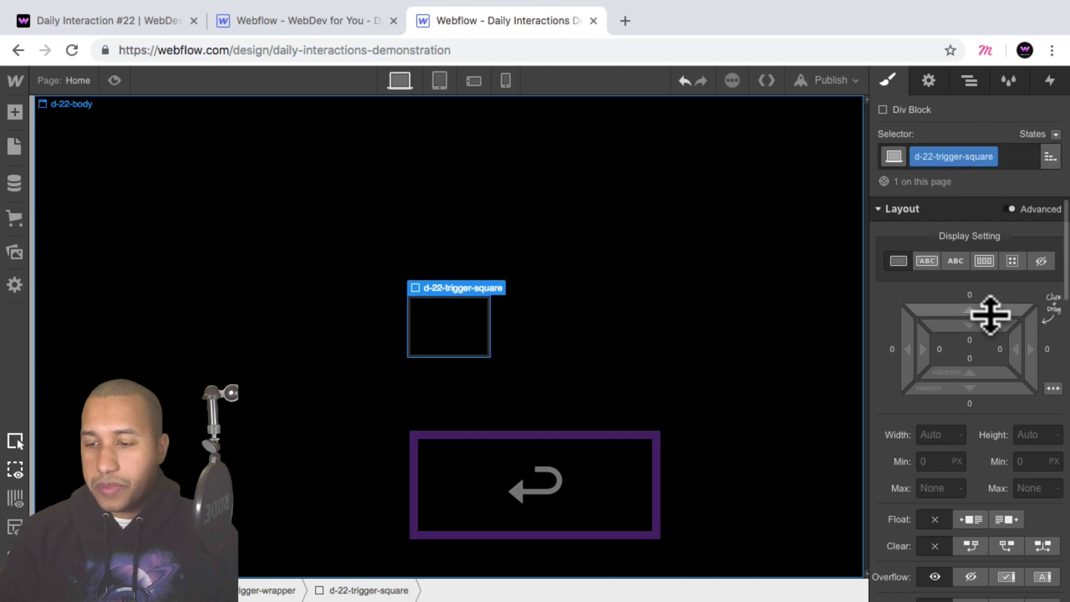
Position the trigger square absolutely with the Full preset so it fills the trigger wrapper.
scroll(991, 318, "down", 3)
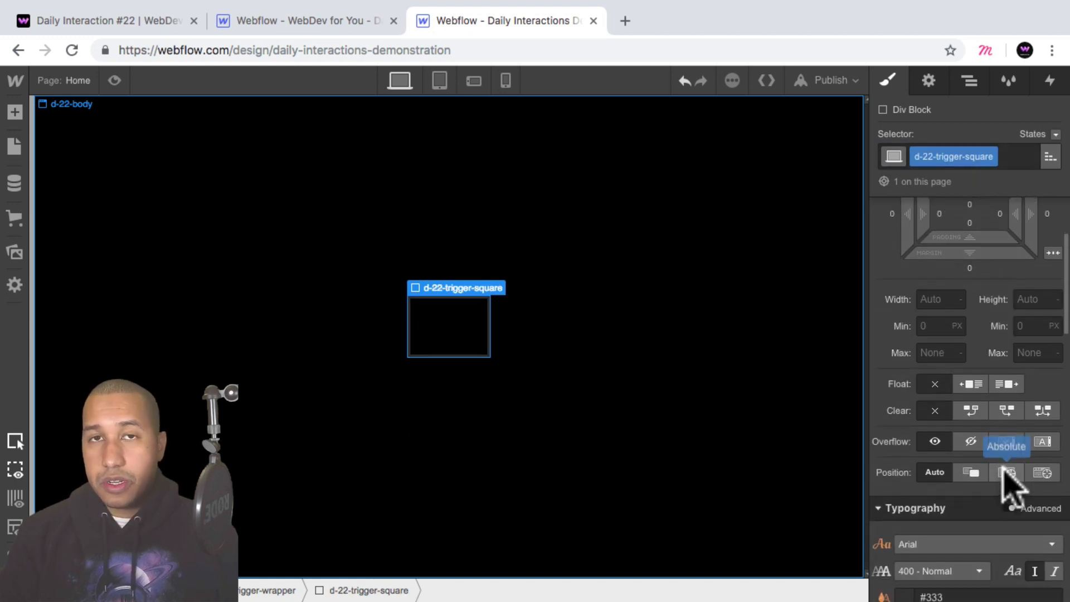
left_click(1006, 473)
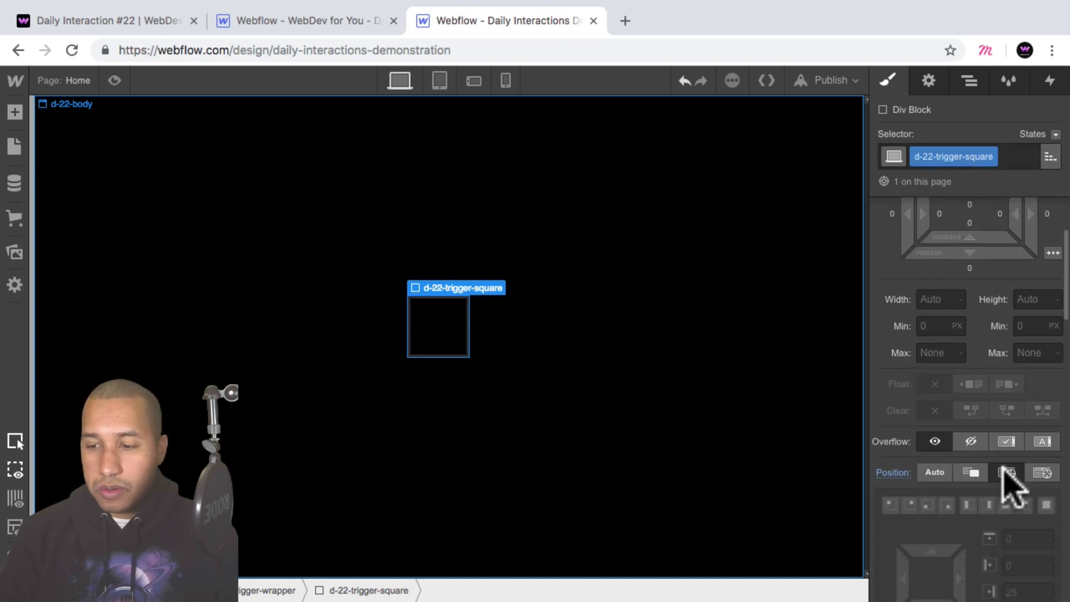
left_click(1048, 505)
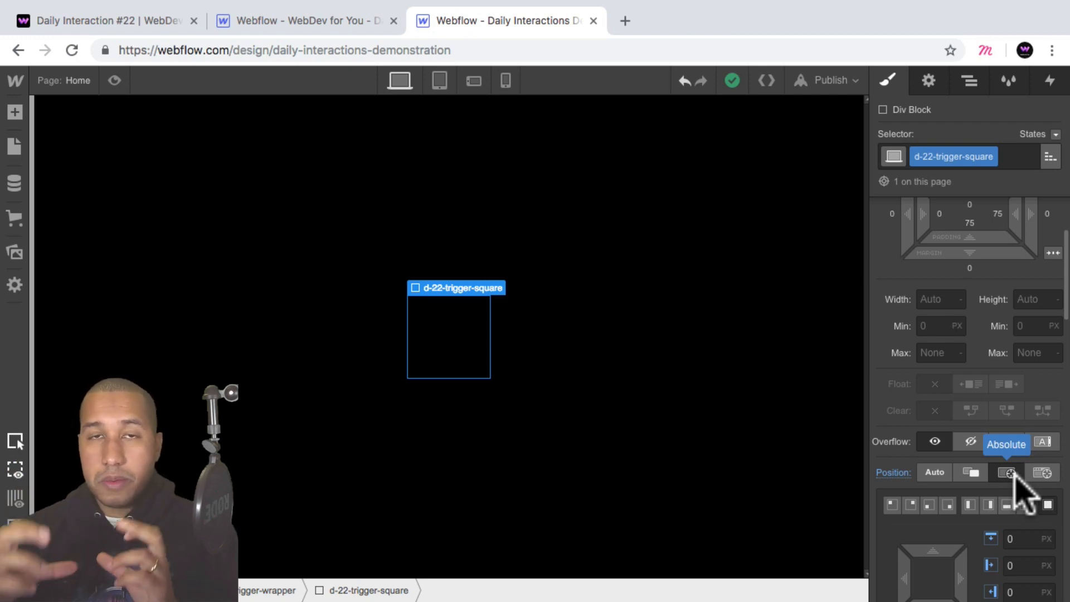
Give the trigger square a solid border 3 px wide on all sides.
scroll(1013, 474, "down", 4)
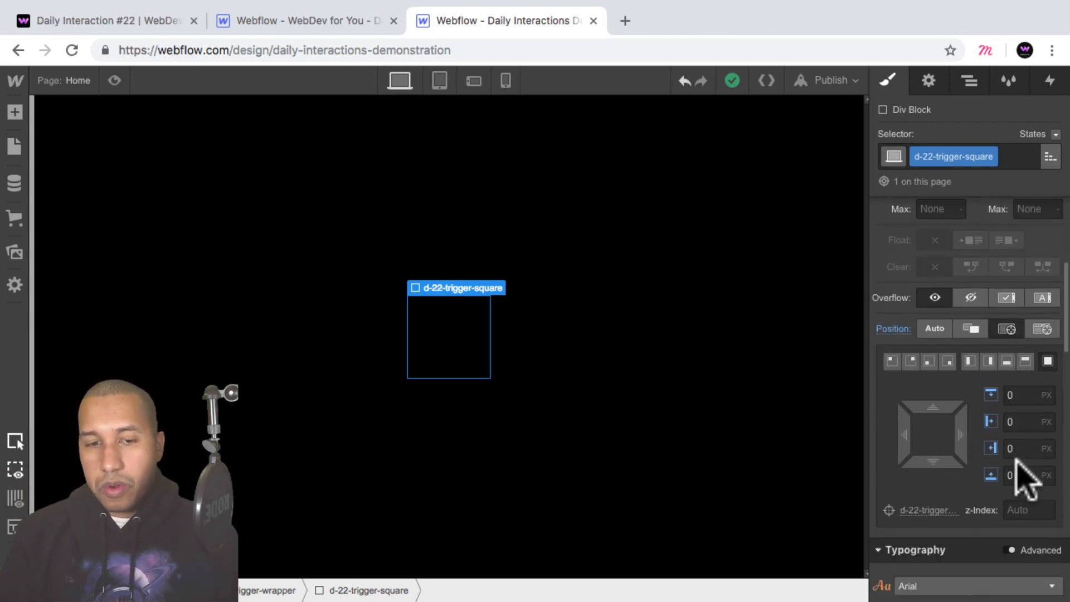
scroll(1023, 480, "down", 8)
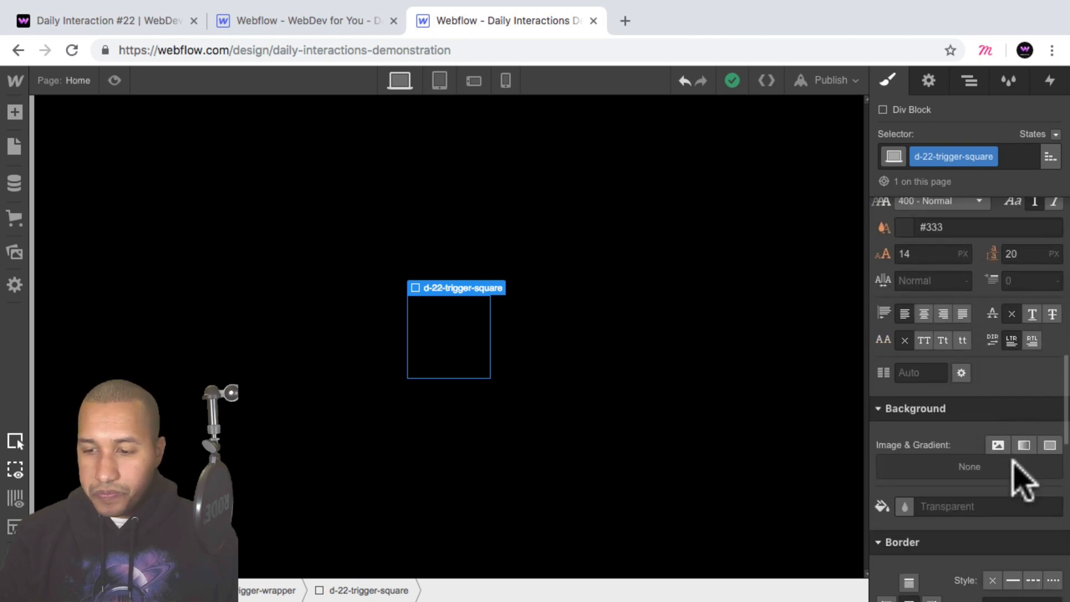
scroll(1023, 479, "down", 6)
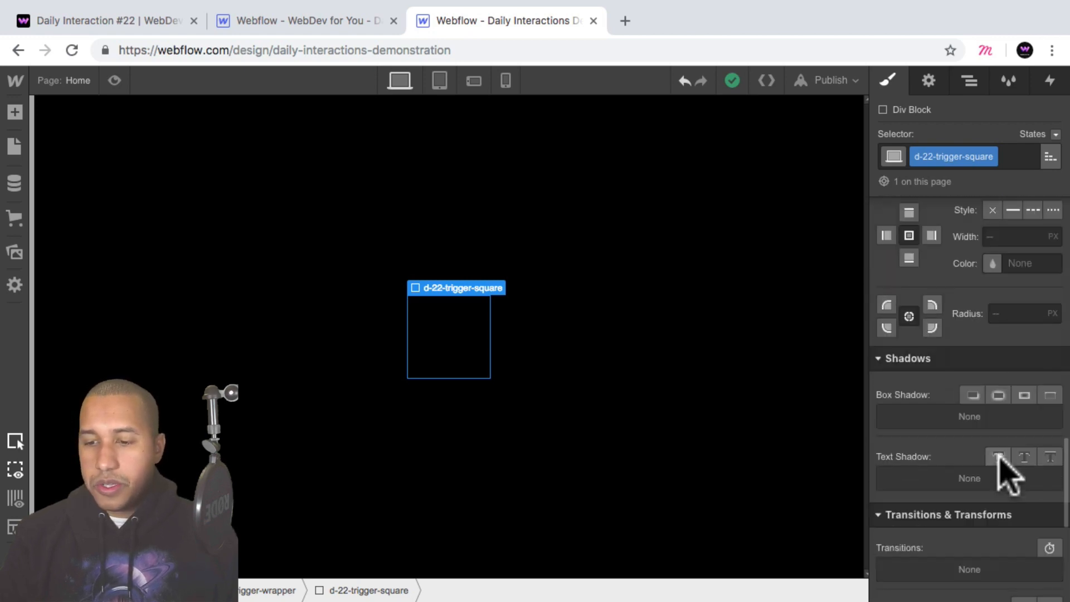
scroll(1008, 469, "up", 4)
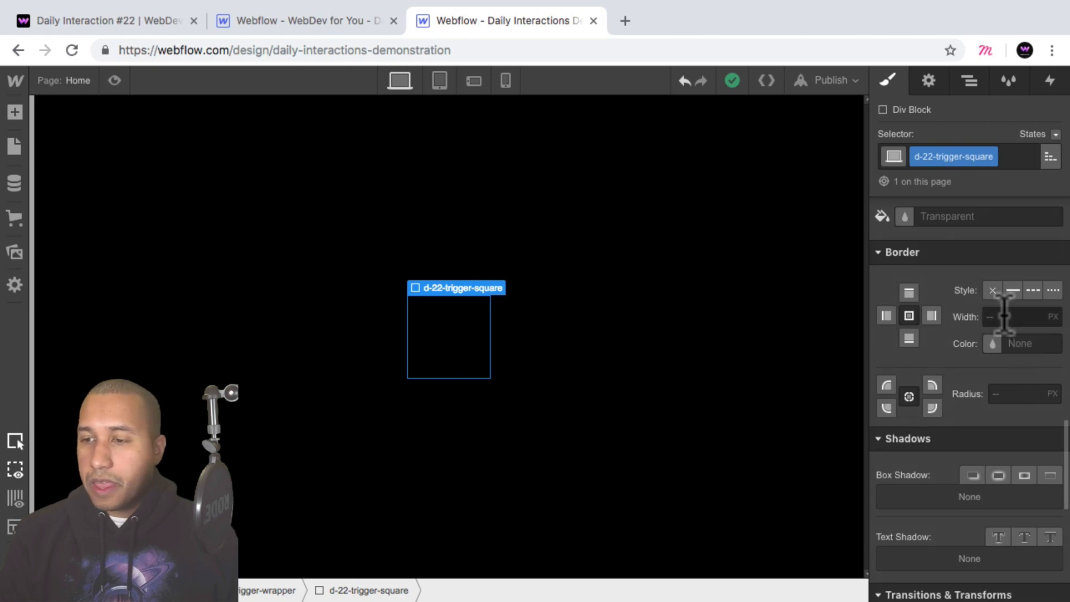
left_click(1012, 290)
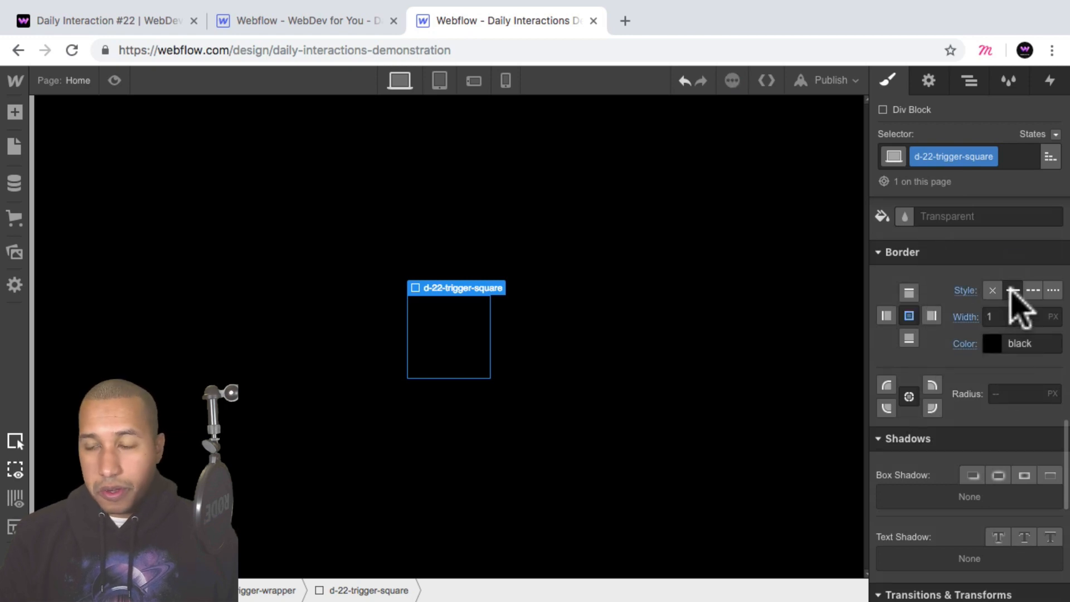
left_click(1006, 316)
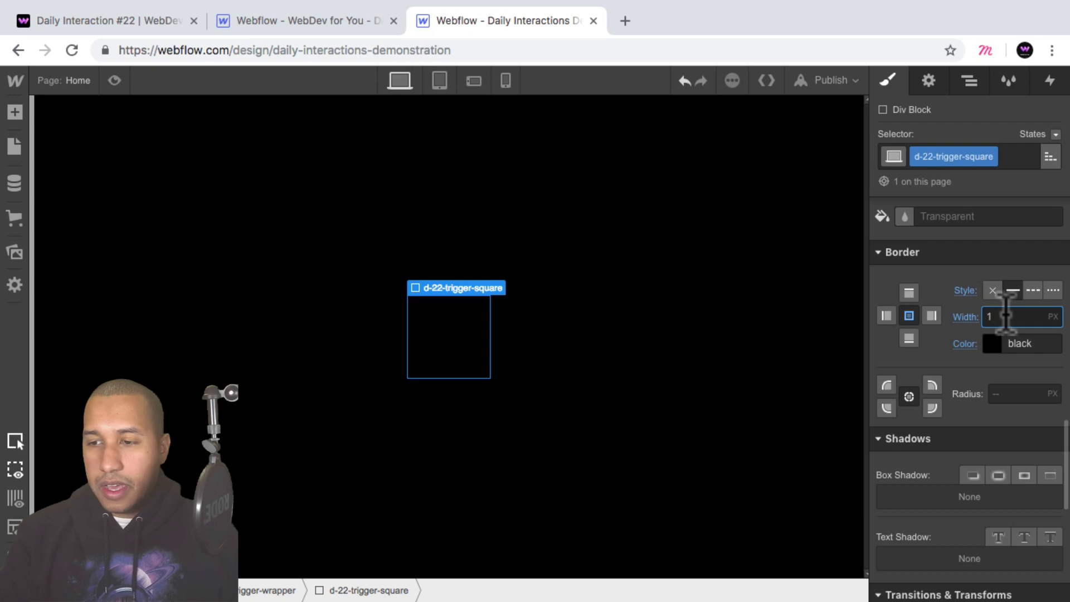
key("BackSpace")
type("3")
key("Return")
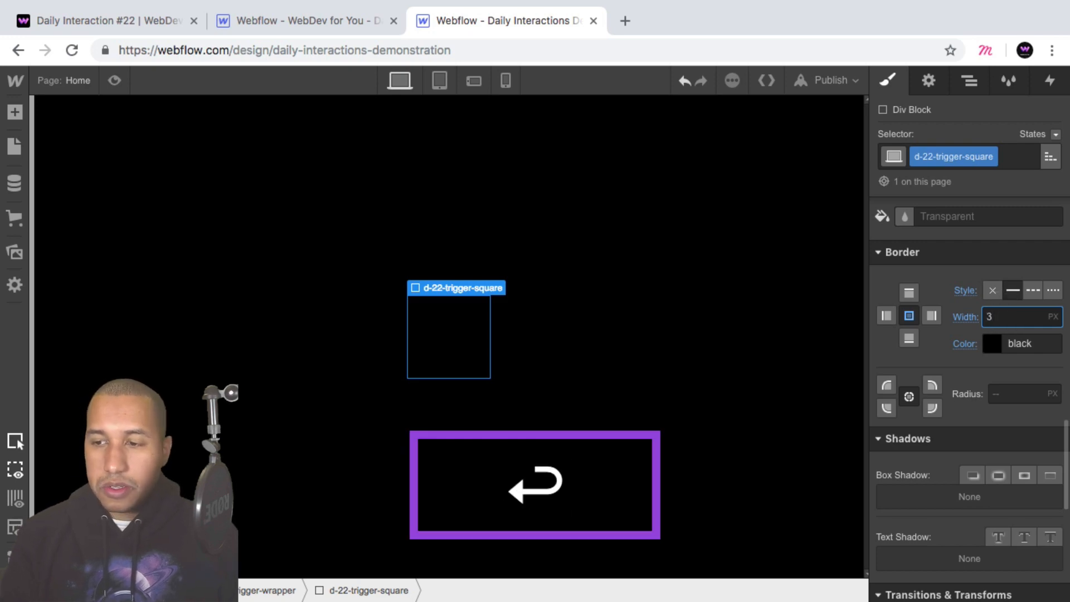
Set the trigger square's border color to white.
left_click(996, 343)
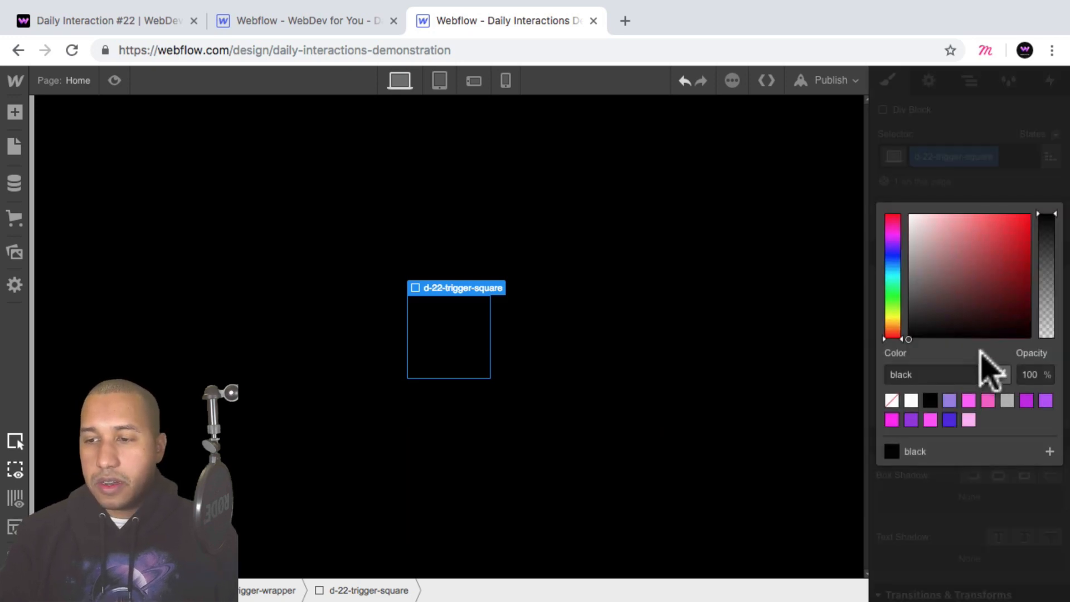
left_click(911, 400)
left_click(932, 522)
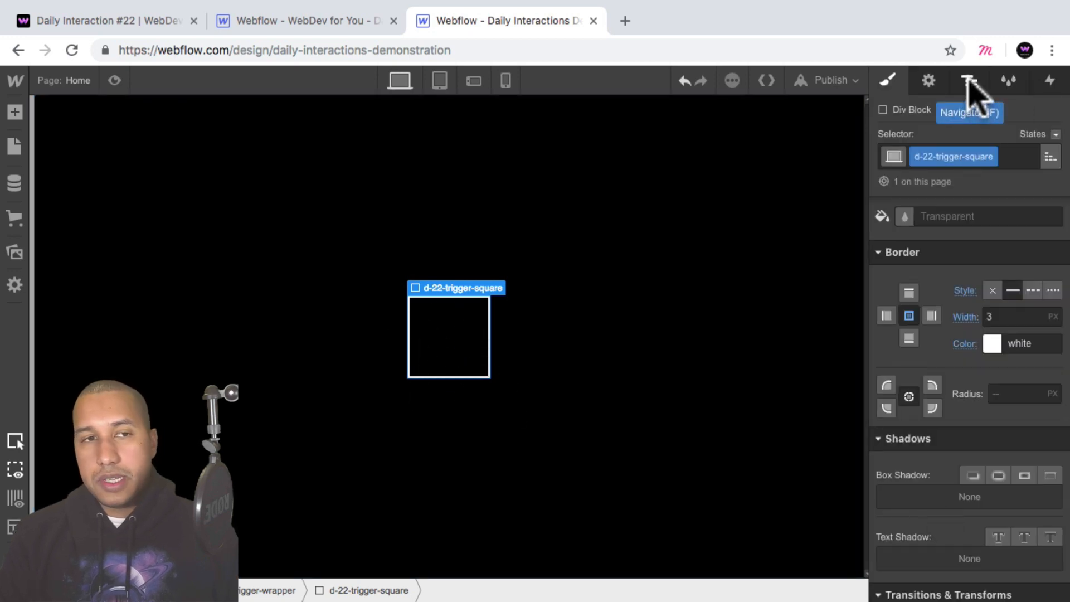
Check the menu lines on the published Daily Interaction #22 page, and add a second Div Block inside d-22-trigger-wrapper in the Webflow Designer.
left_click(148, 22)
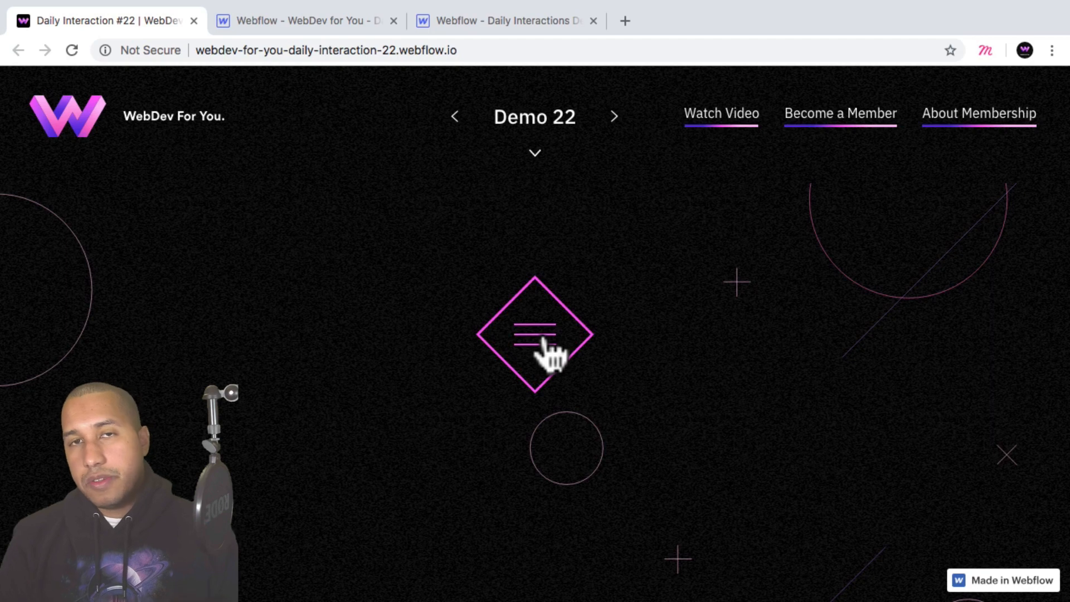
left_click(488, 21)
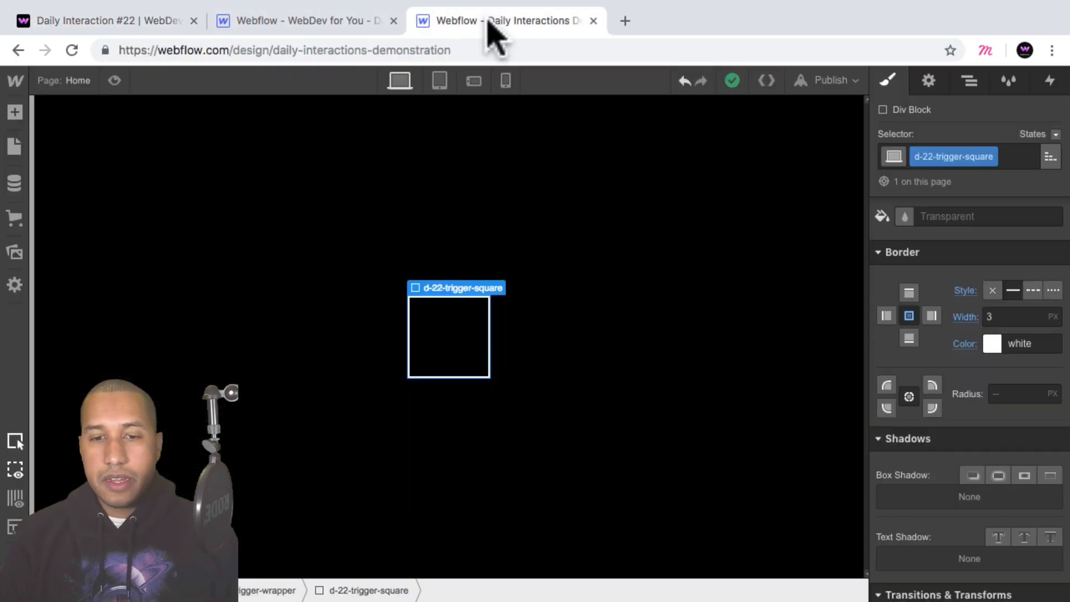
left_click(970, 81)
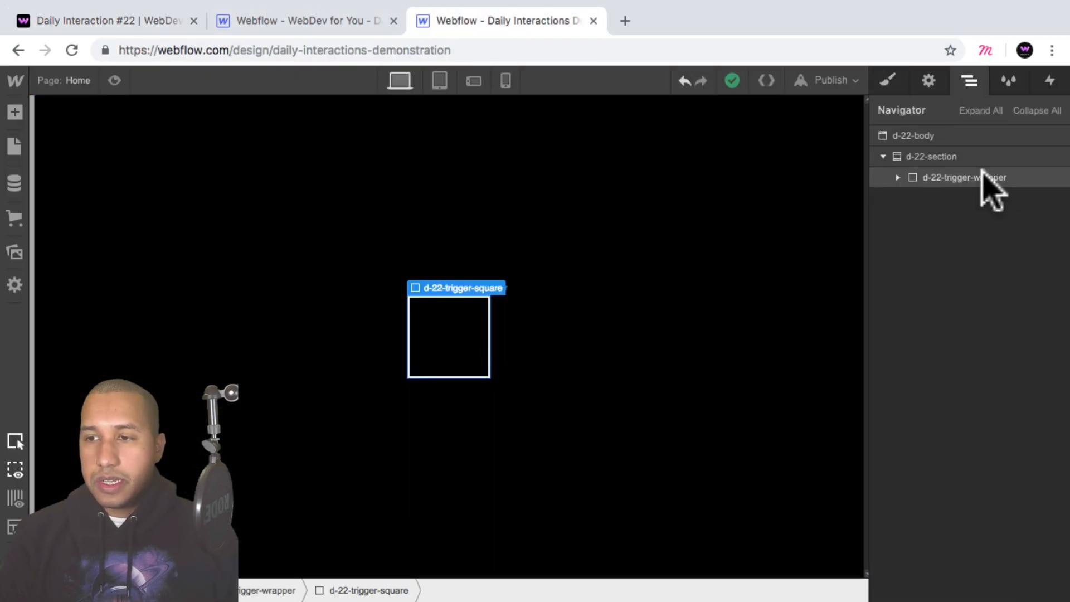
left_click(907, 177)
left_click(899, 177)
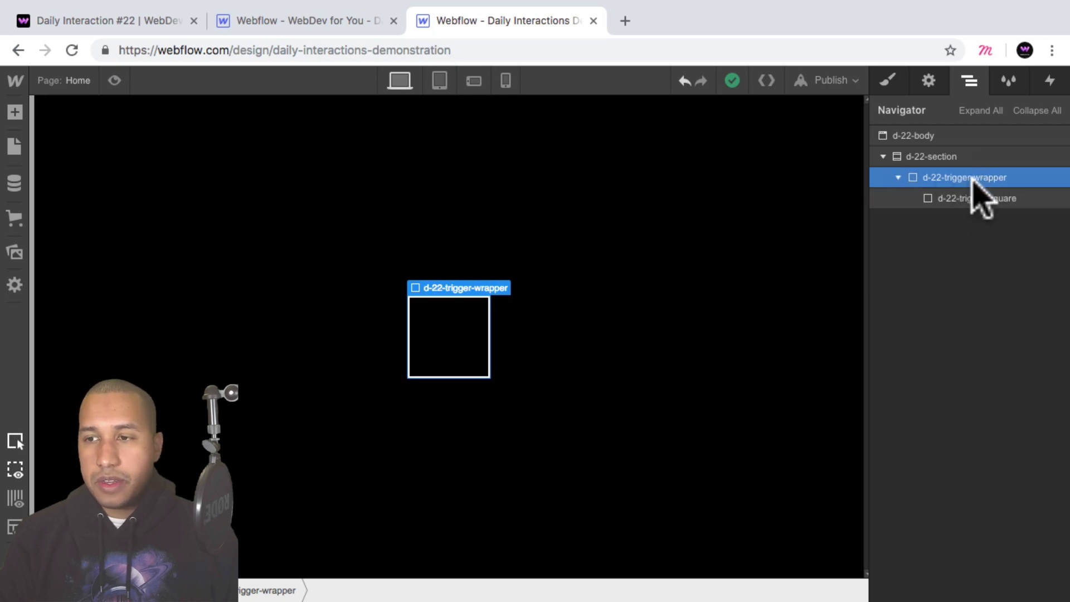
left_click(14, 112)
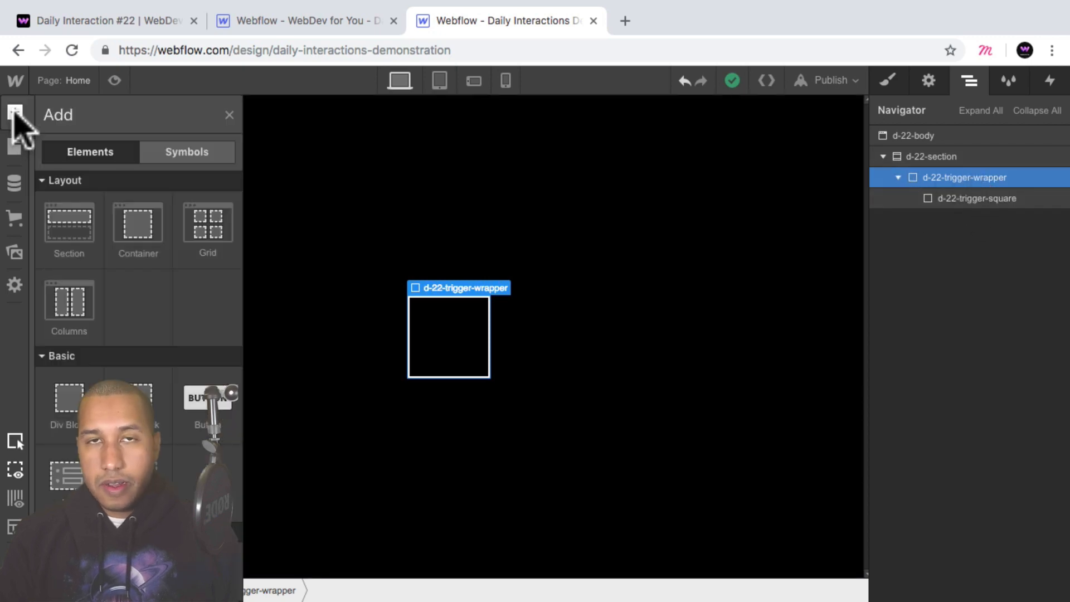
left_click(66, 404)
Give the second Div Block the new class d-22-trigger-lines-wrapper.
left_click(887, 83)
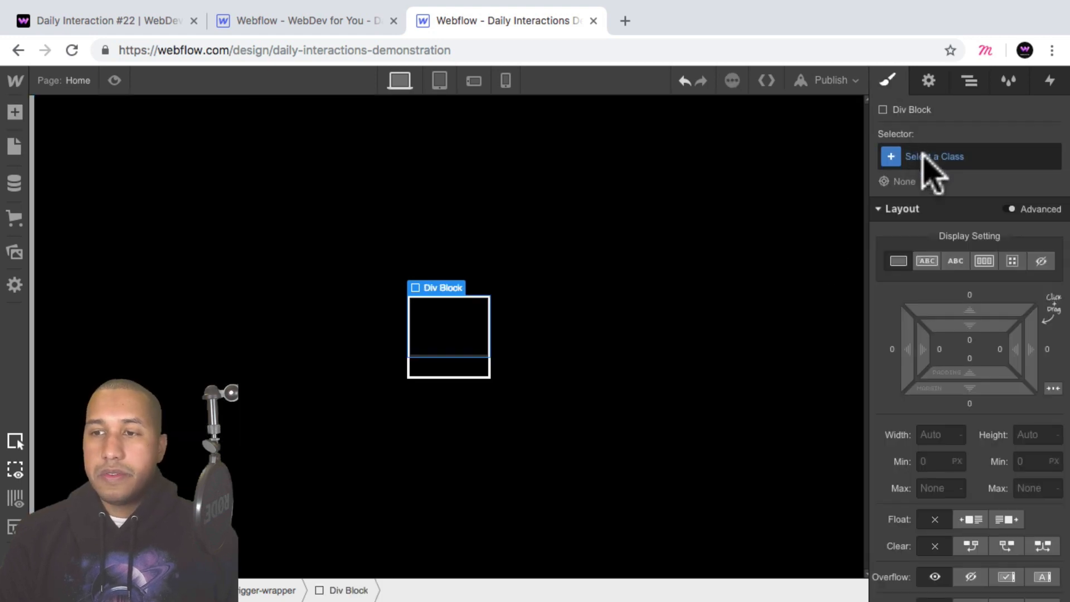
left_click(927, 158)
type("d")
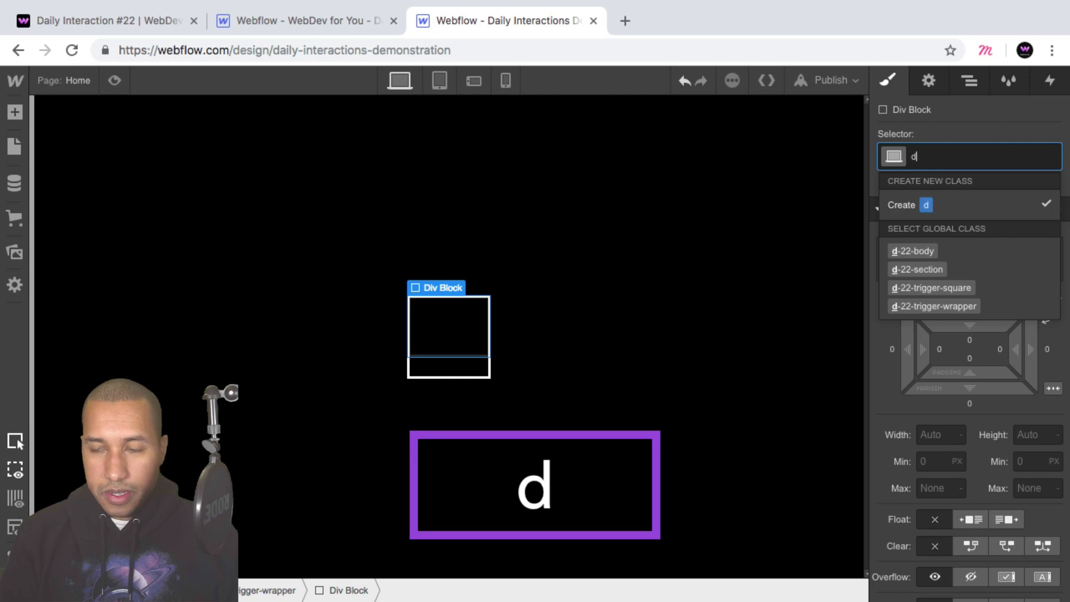
type("-22-trigger-")
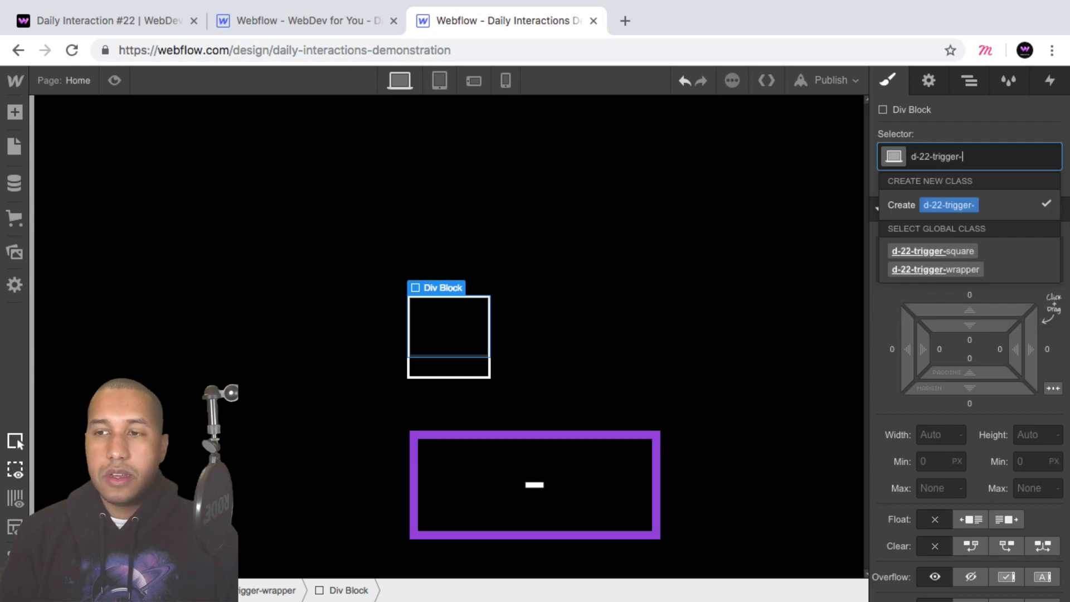
type("lines-wrapper")
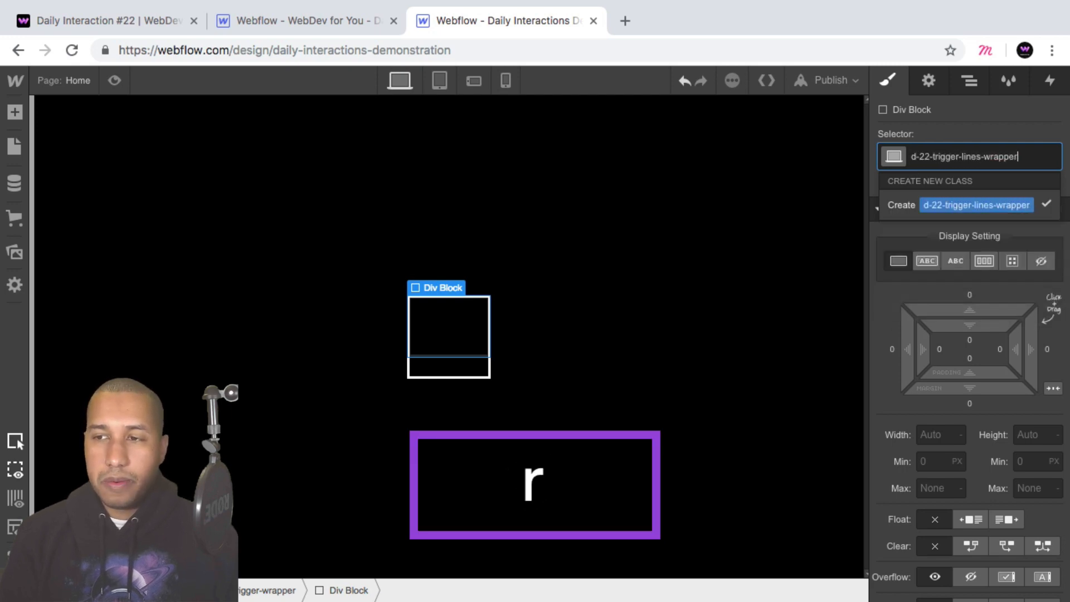
key("Return")
Position the lines wrapper absolutely with the Full preset so it covers the trigger wrapper.
scroll(972, 410, "down", 1)
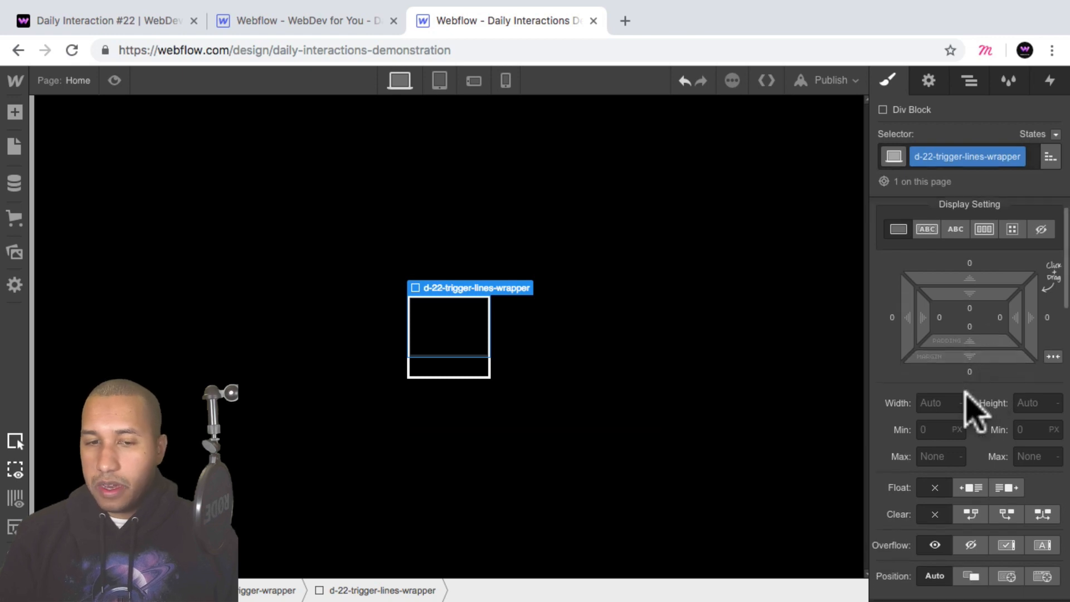
scroll(976, 410, "down", 3)
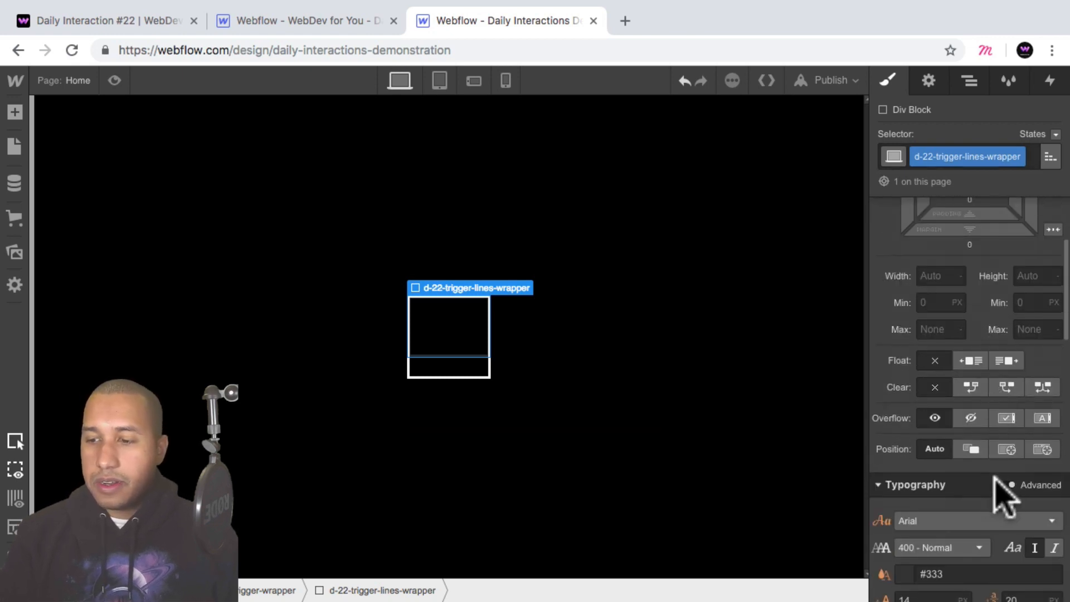
left_click(1007, 450)
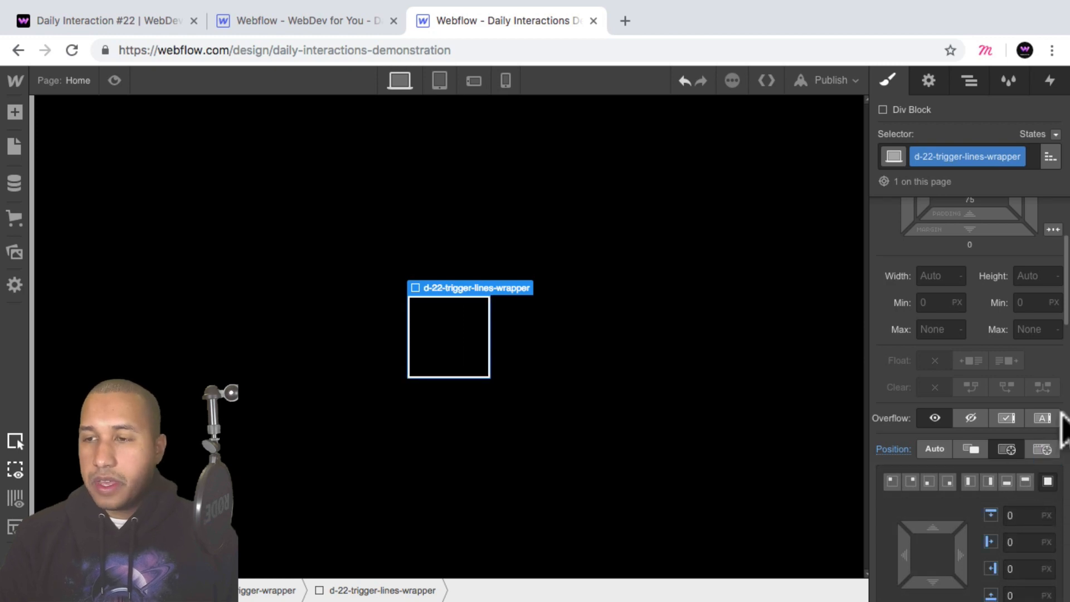
scroll(1028, 407, "up", 4)
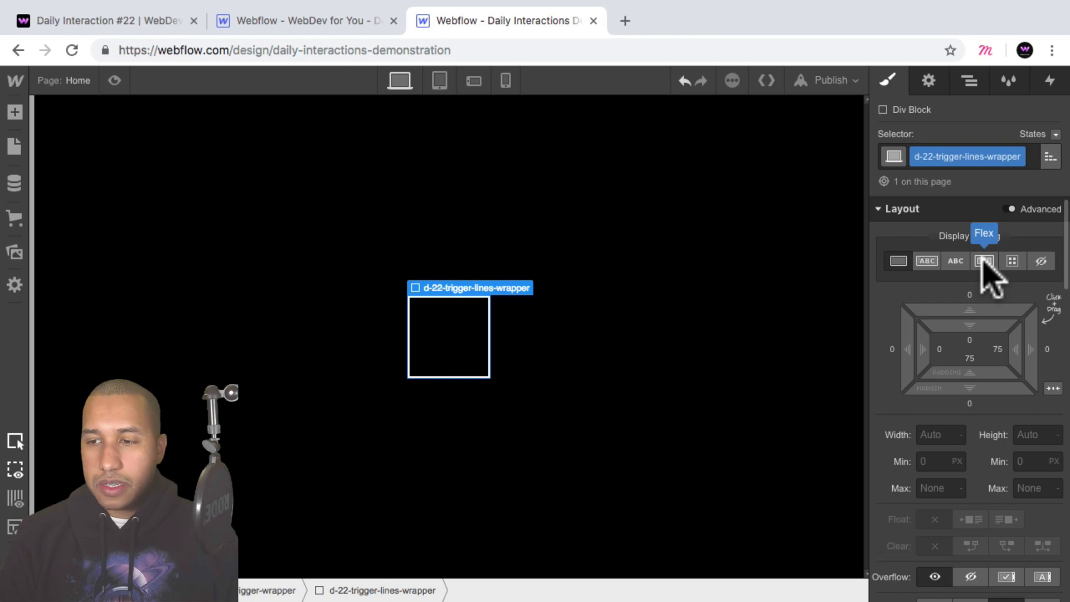
Make d-22-trigger-lines-wrapper a vertical flex container with its children justified and aligned to the center.
left_click(984, 261)
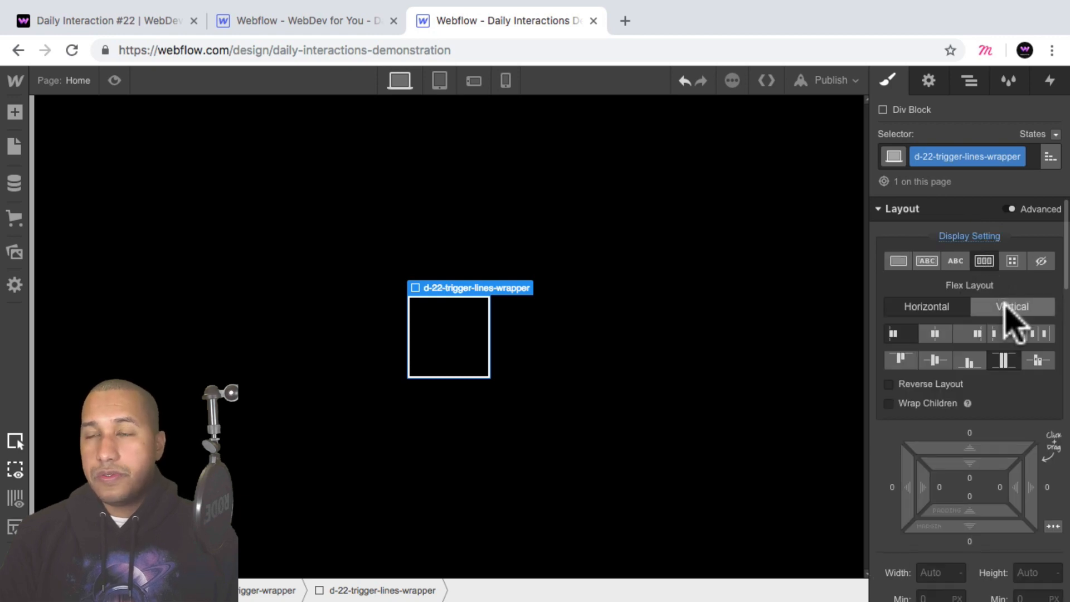
left_click(1012, 308)
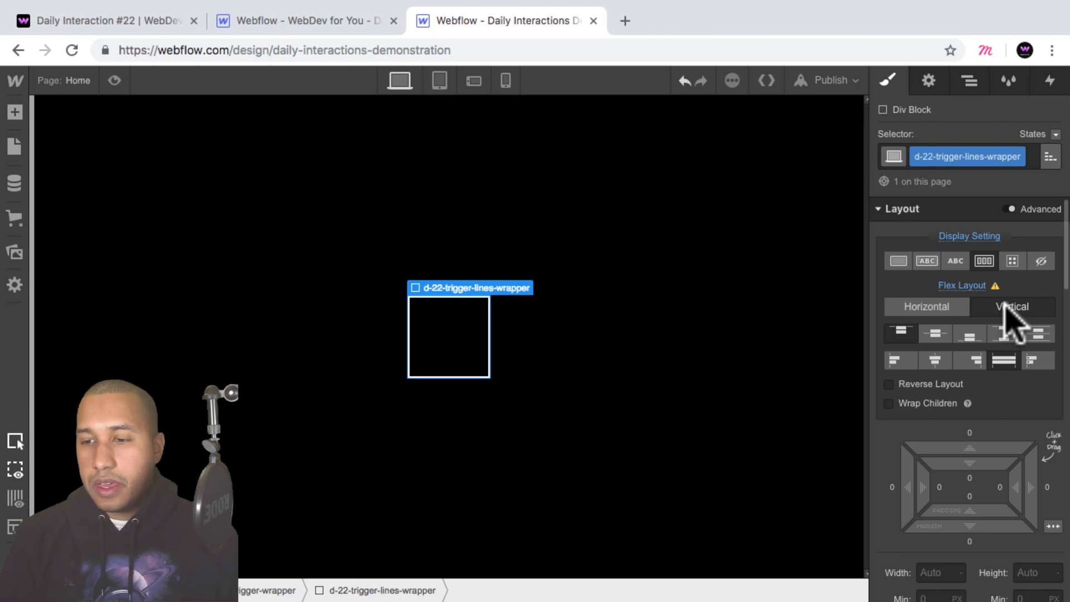
left_click(935, 361)
Set the overflow of d-22-trigger-lines-wrapper to hidden.
scroll(998, 345, "down", 5)
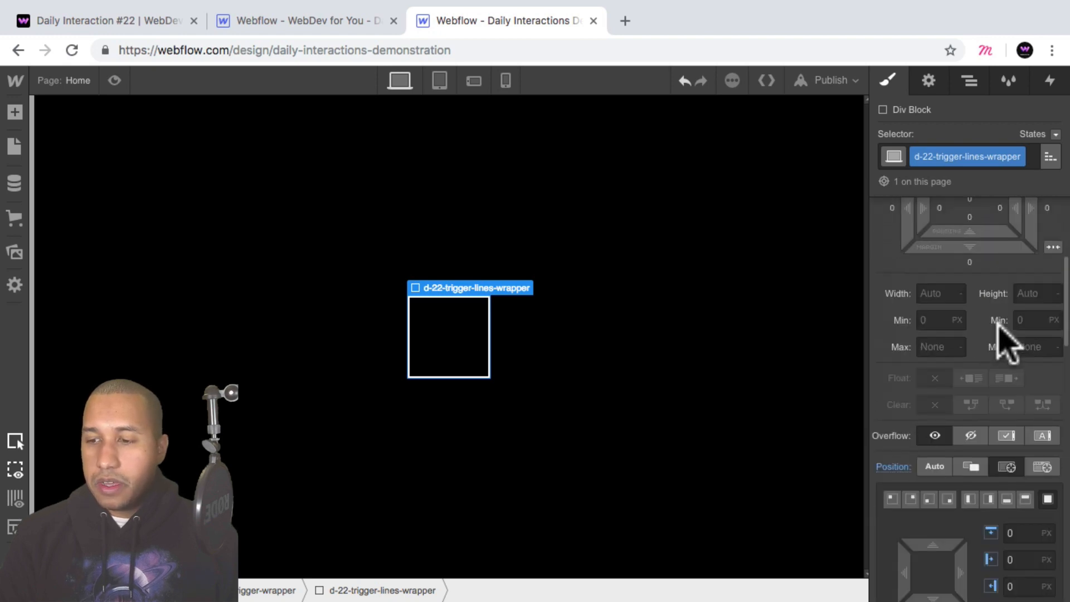
scroll(1001, 338, "down", 3)
scroll(1006, 335, "up", 2)
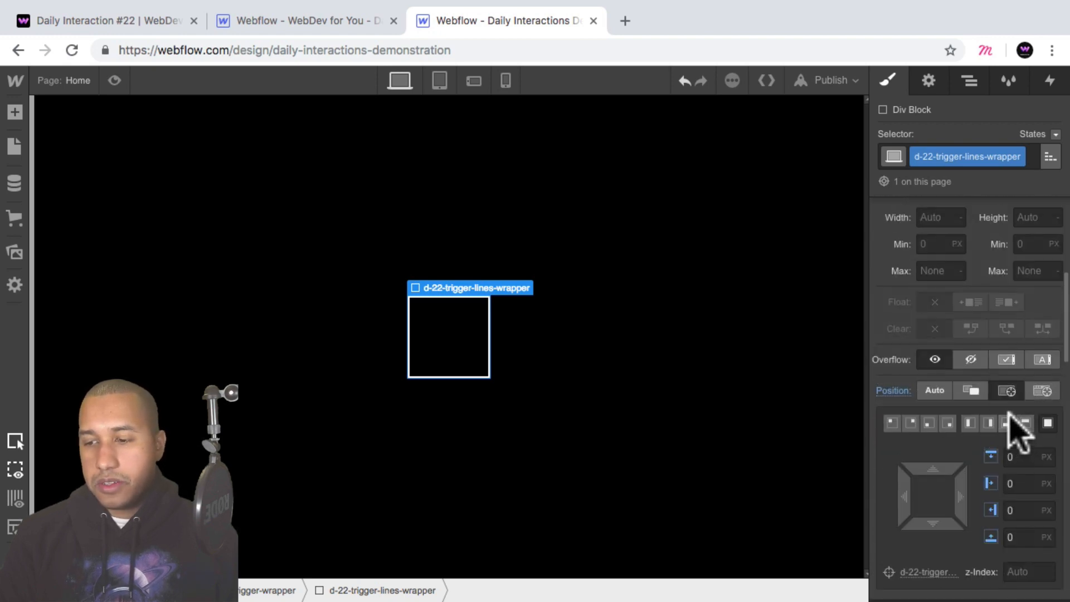
scroll(1010, 424, "down", 1)
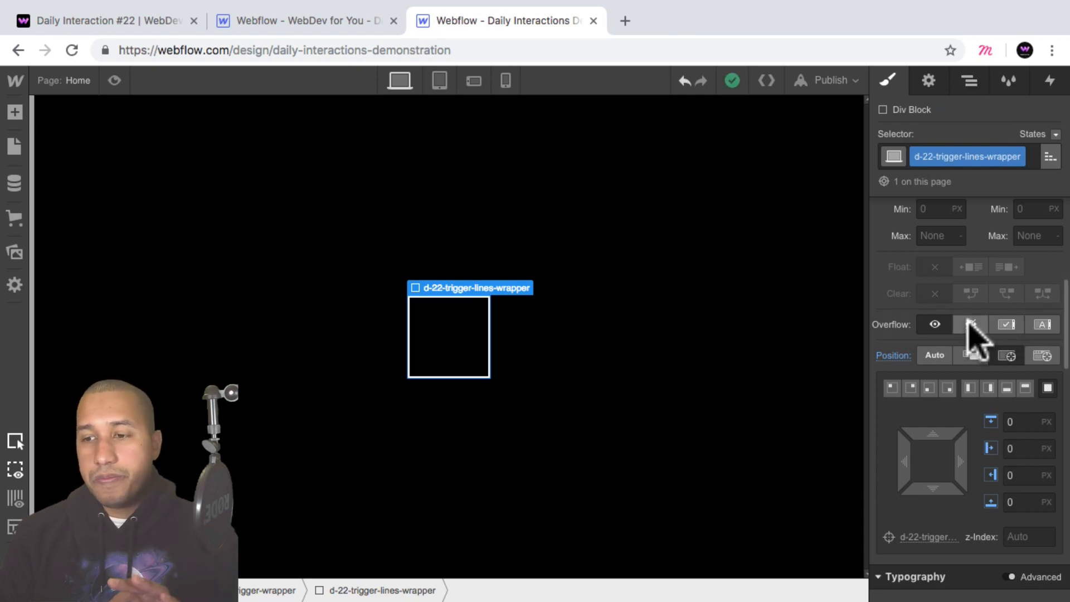
left_click(971, 325)
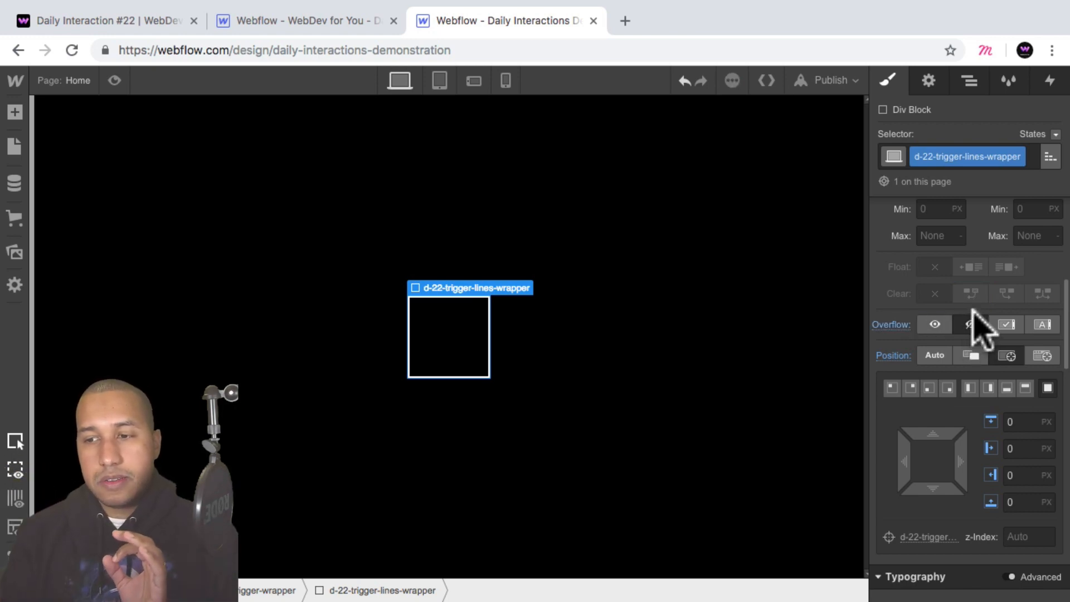
Check the trigger on the published Daily Interaction #22 page, and add a Div Block inside d-22-trigger-lines-wrapper in the Webflow Designer.
left_click(106, 23)
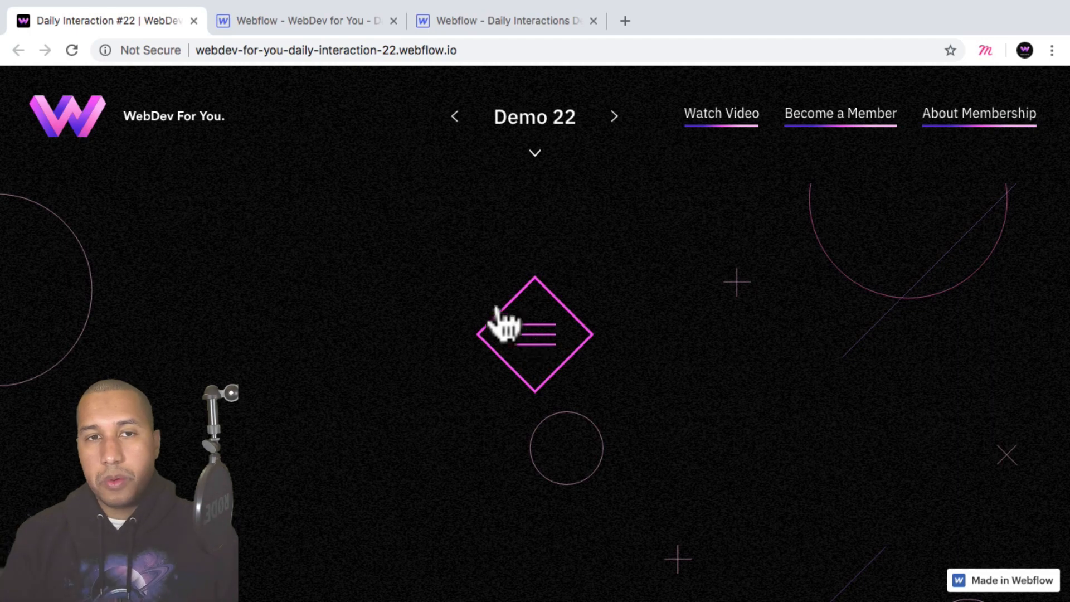
left_click(528, 20)
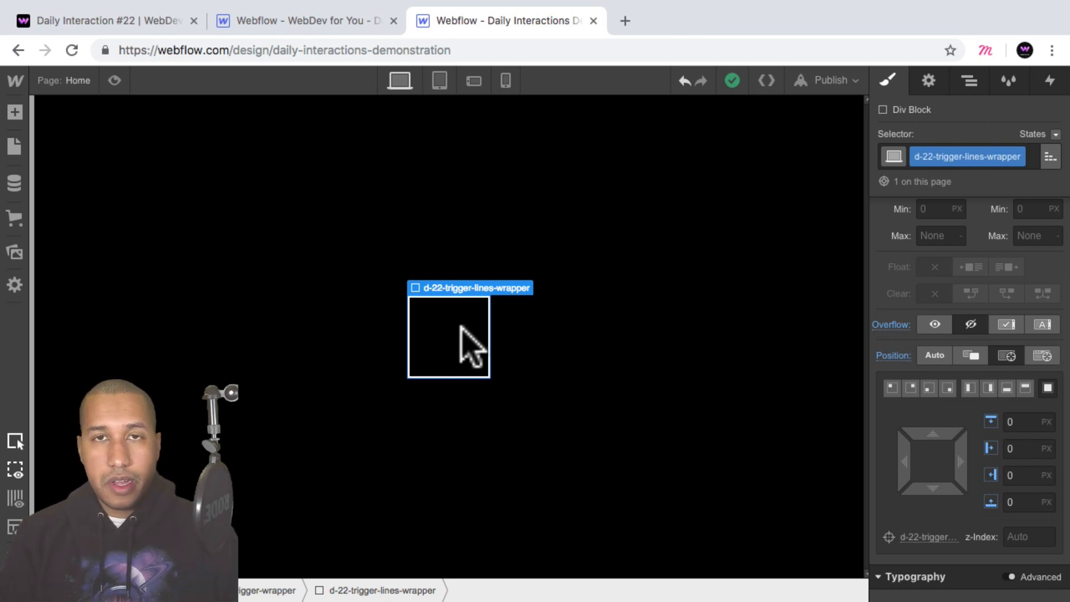
left_click(15, 112)
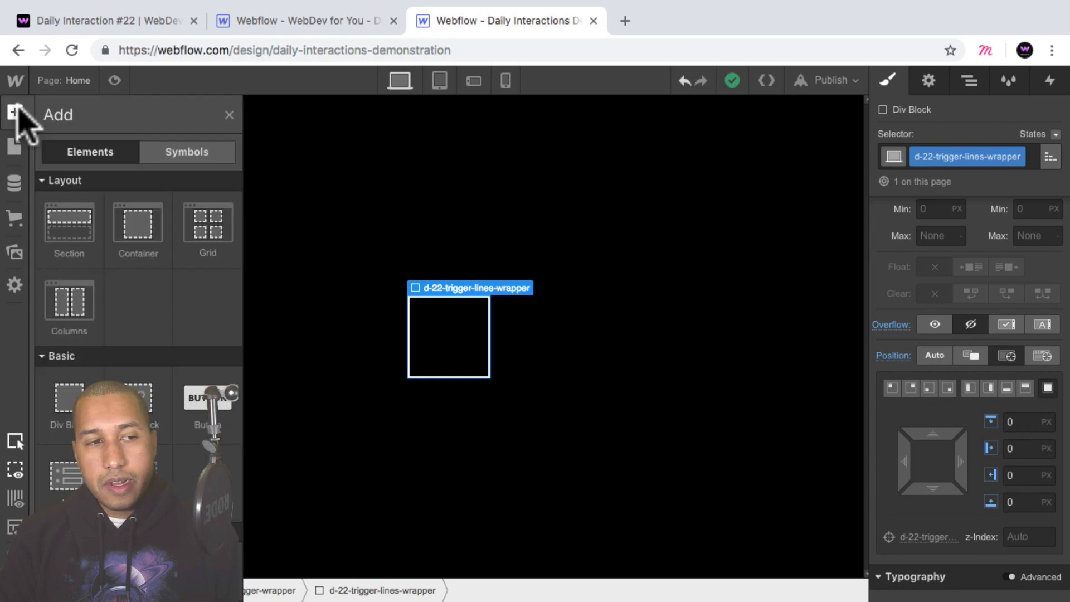
left_click(71, 399)
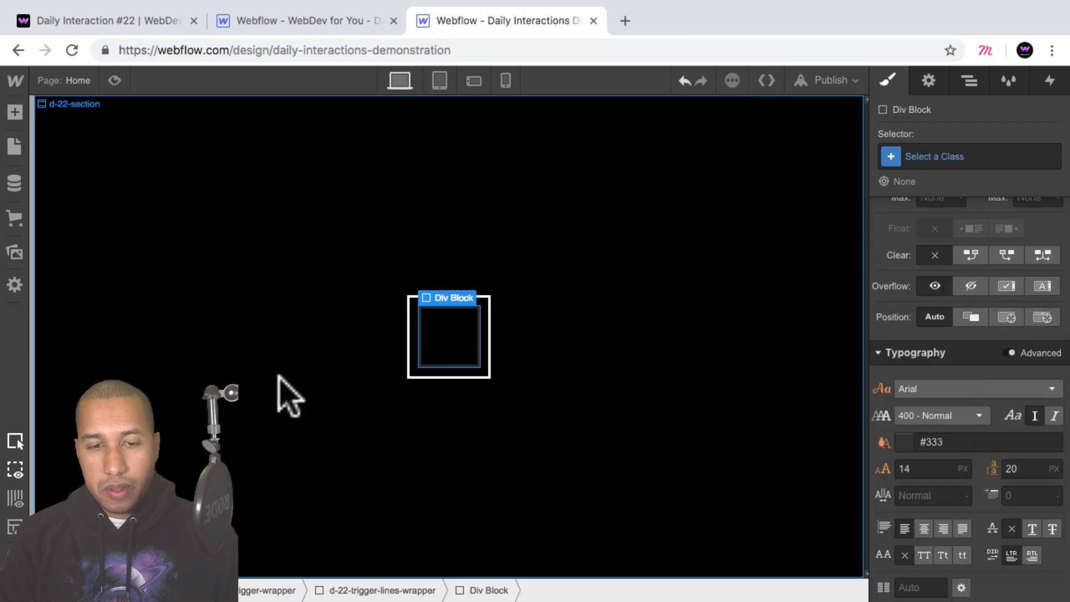
Give the Div Block inside the lines wrapper the new class d-22-trigger-line.
left_click(959, 158)
type("d-22")
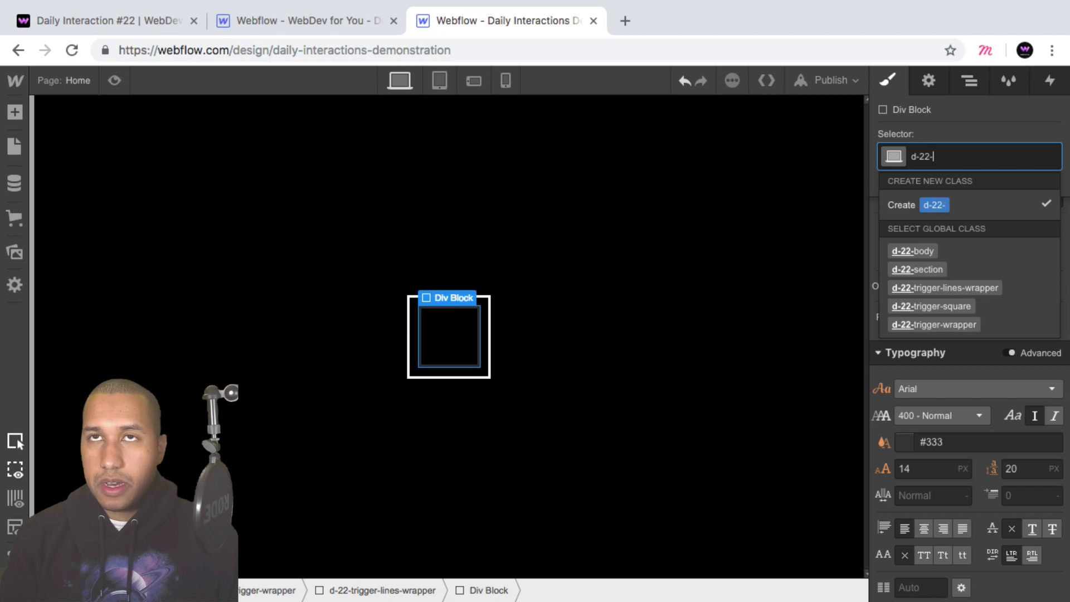
type("-trigger-line")
key("BackSpace")
key("BackSpace")
key("BackSpace")
key("BackSpace")
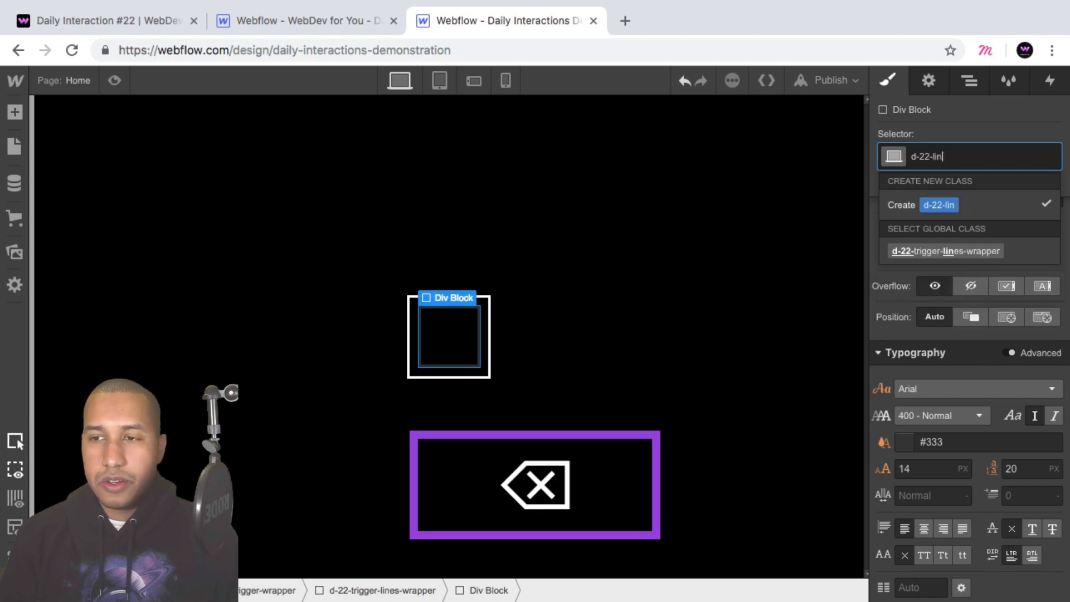
type("trigger-line")
key("Return")
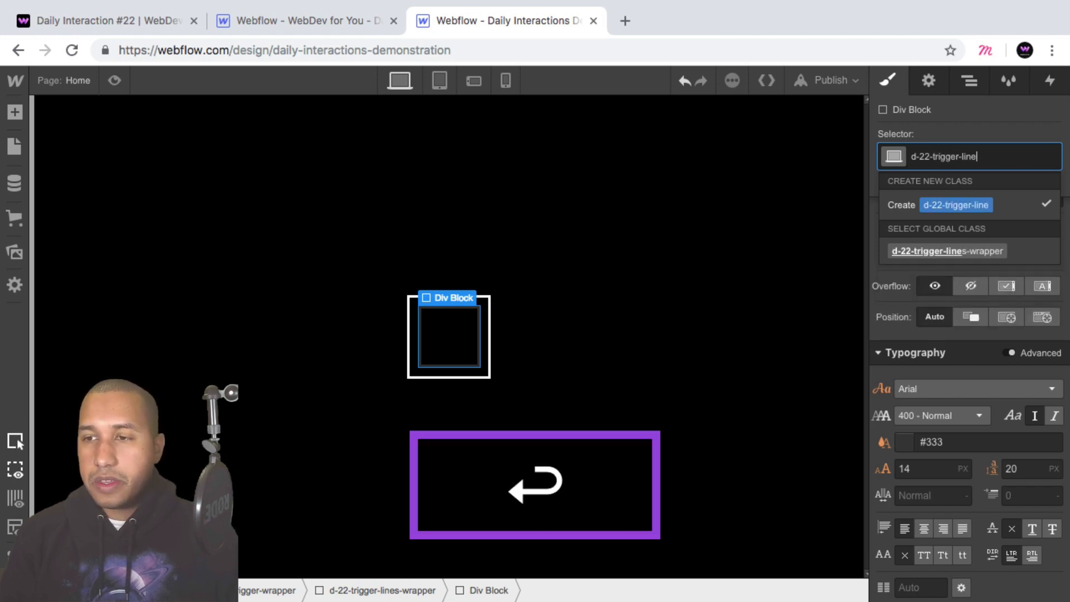
Size the trigger line to a width of 50 px and a height of 2 px.
scroll(1059, 348, "up", 5)
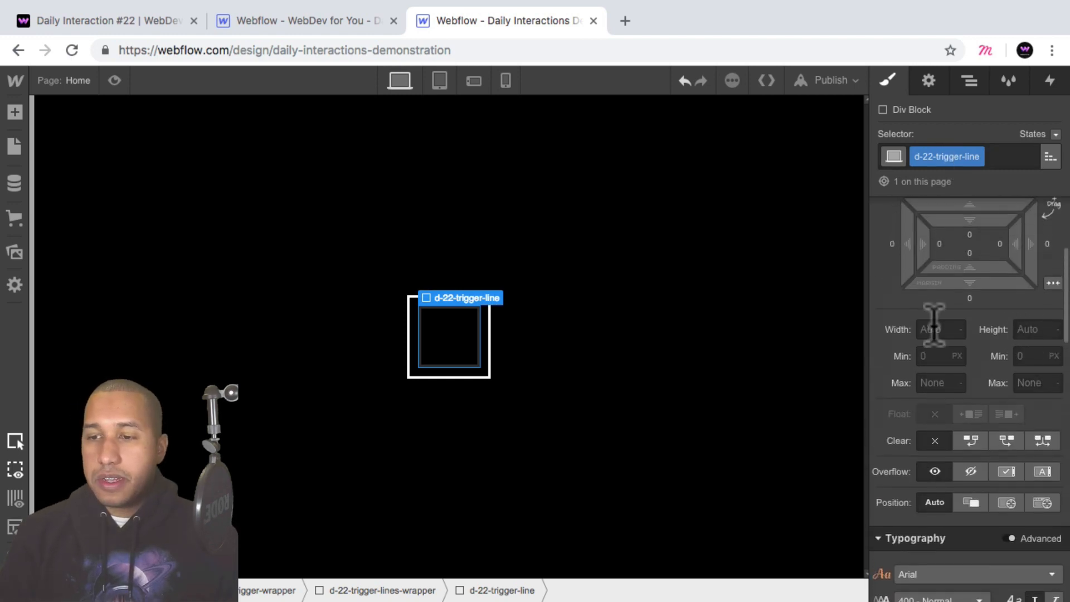
left_click(929, 329)
type("50")
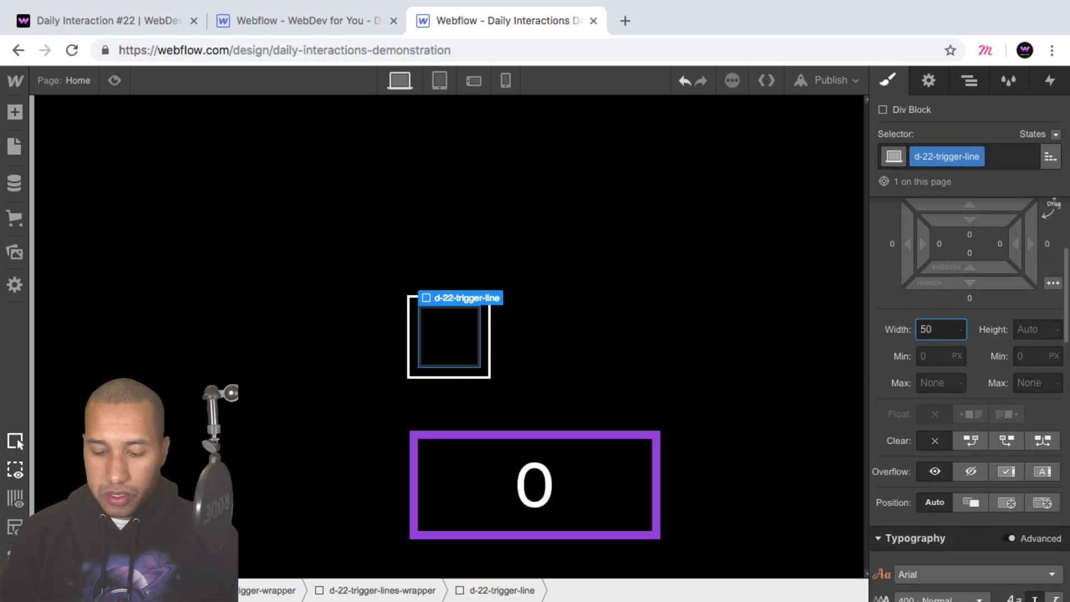
key("Return")
left_click(1029, 329)
type("2")
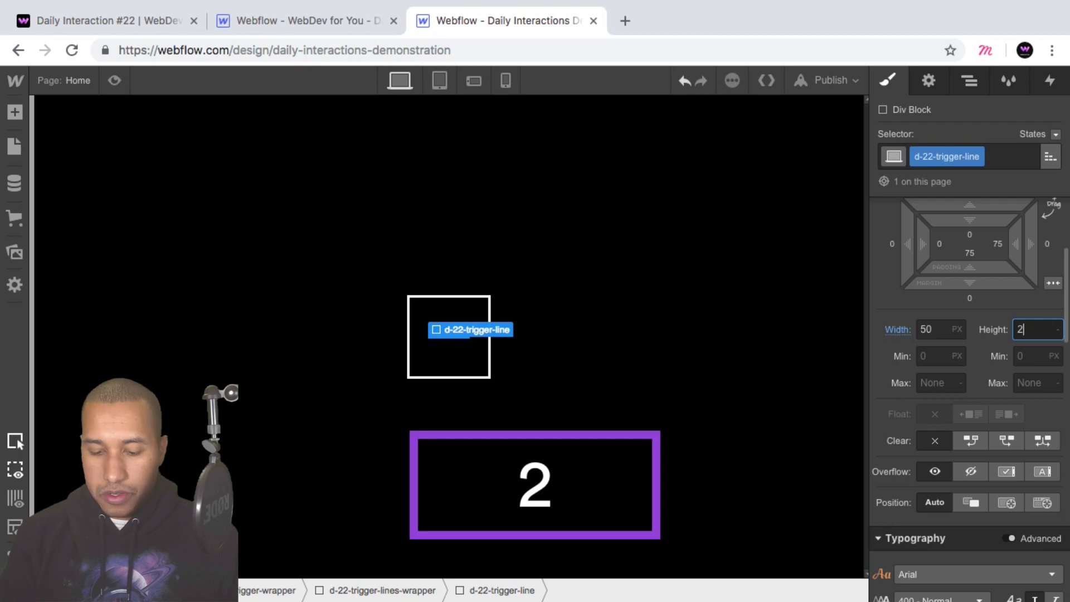
type("px")
key("Return")
Set the trigger line's background color to white.
scroll(968, 340, "down", 10)
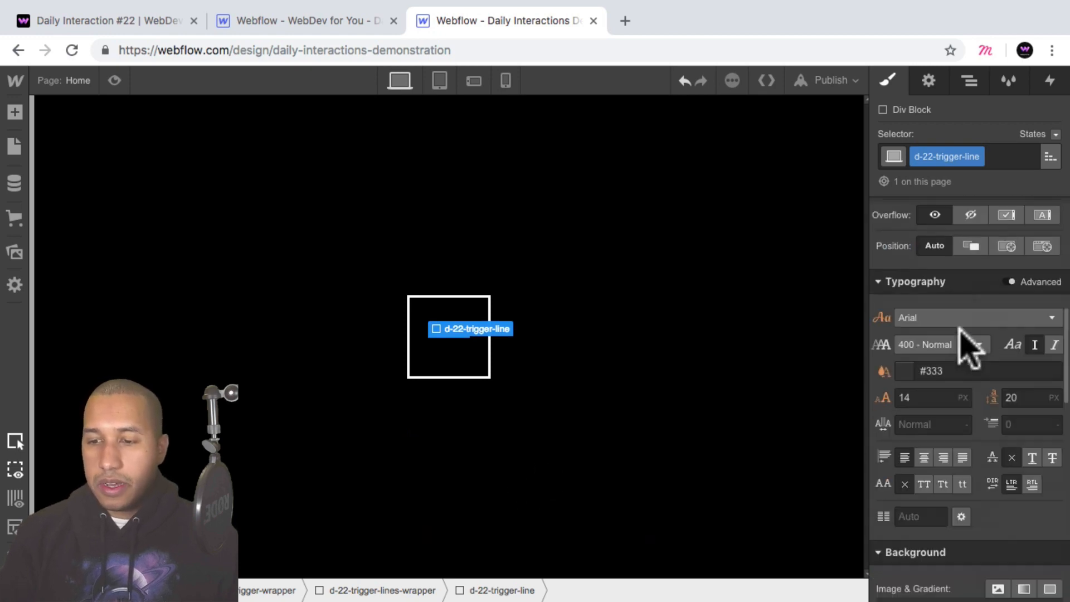
left_click(905, 395)
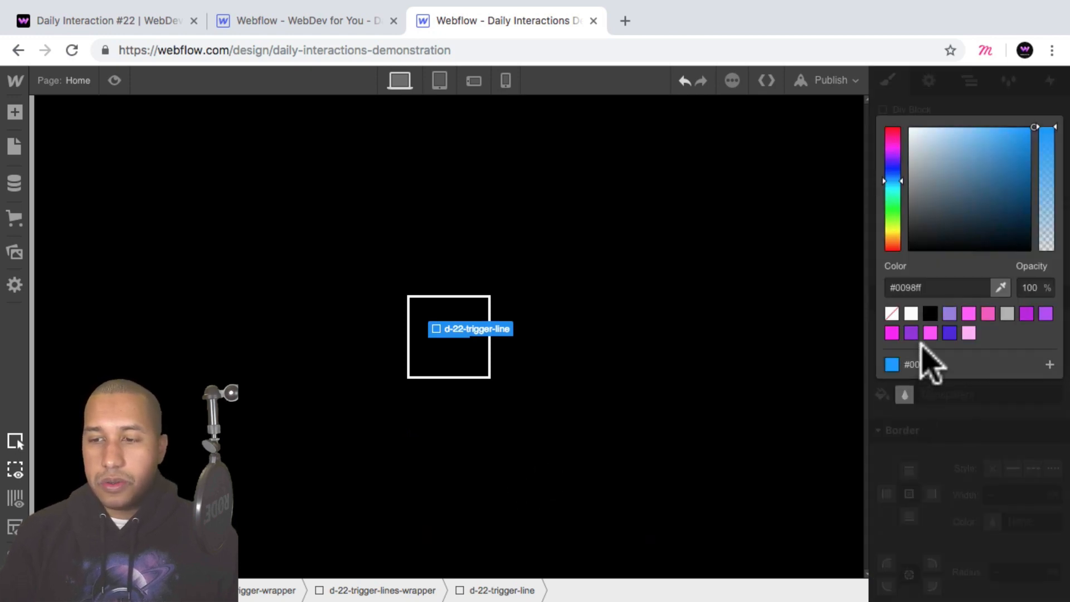
left_click(912, 314)
left_click(636, 369)
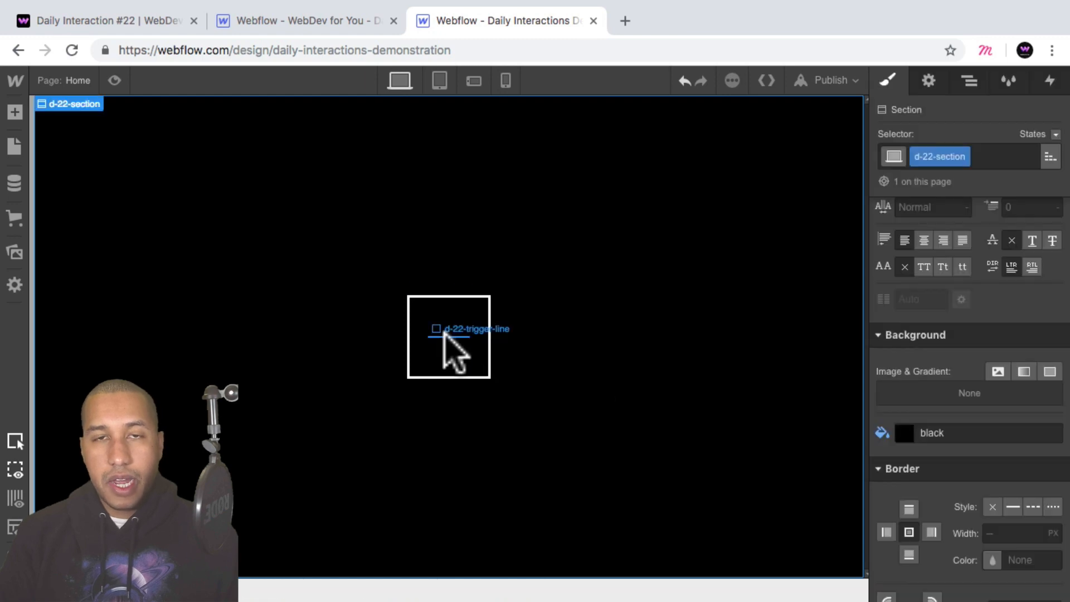
Copy d-22-trigger-line and paste it twice into d-22-trigger-lines-wrapper to make three menu lines.
left_click(973, 83)
left_click(931, 219)
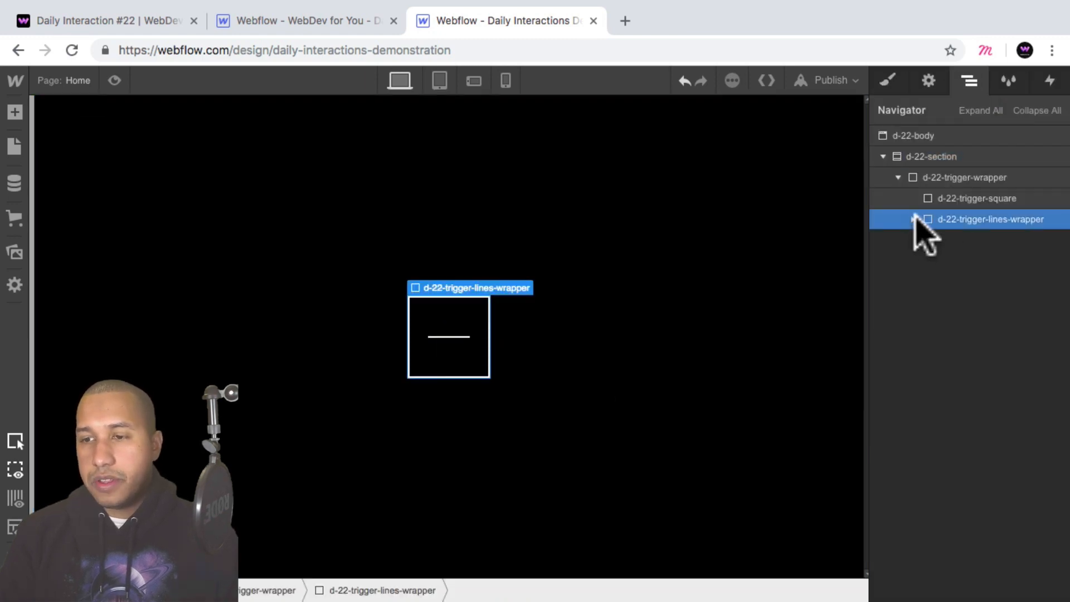
left_click(914, 219)
left_click(986, 245)
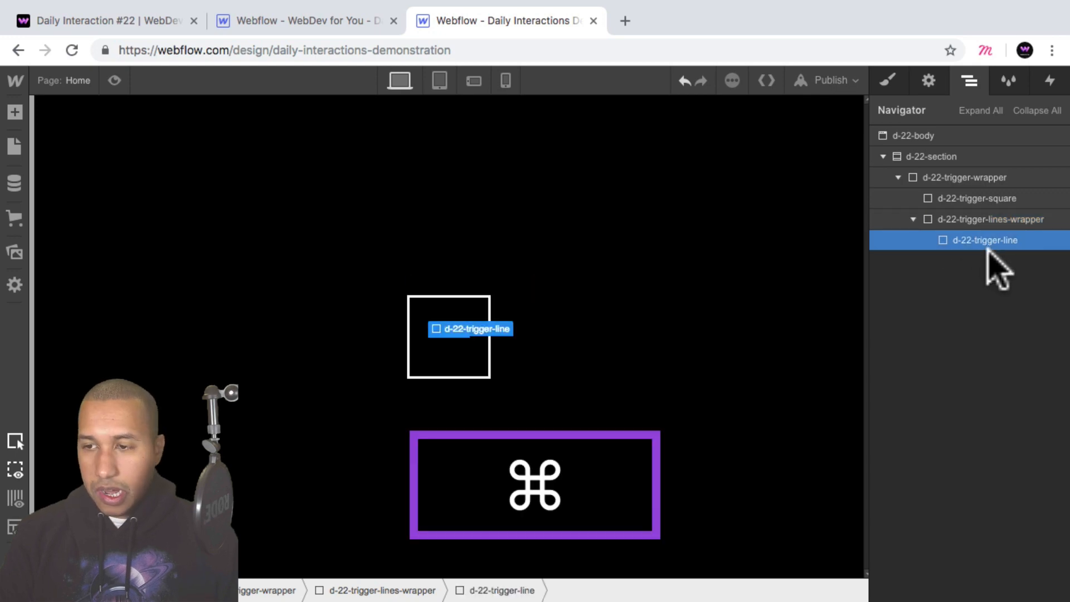
key("super+c")
left_click(1005, 219)
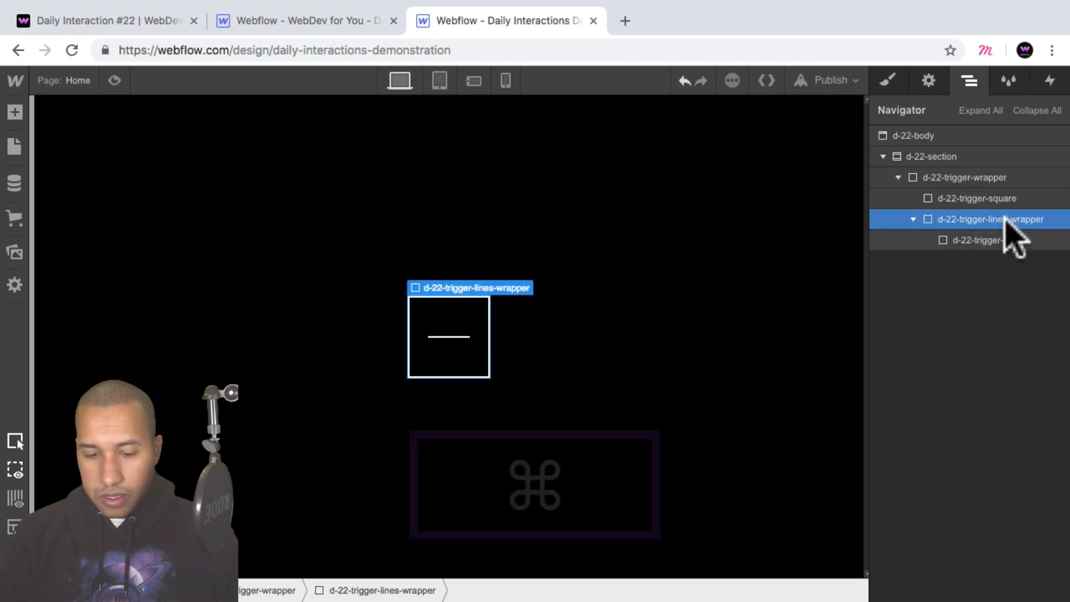
key("super+v")
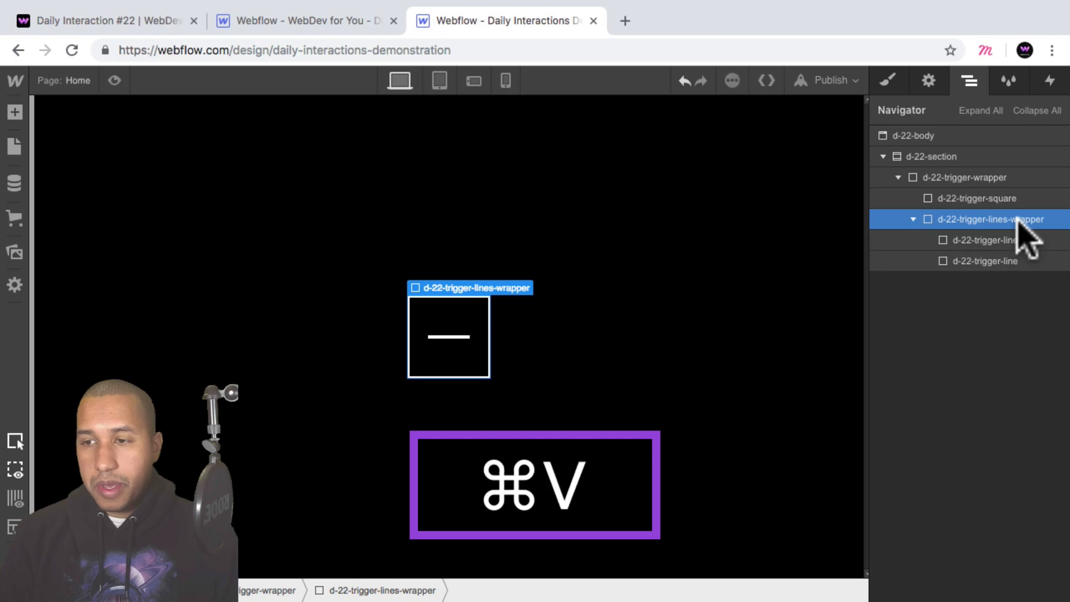
key("super+v")
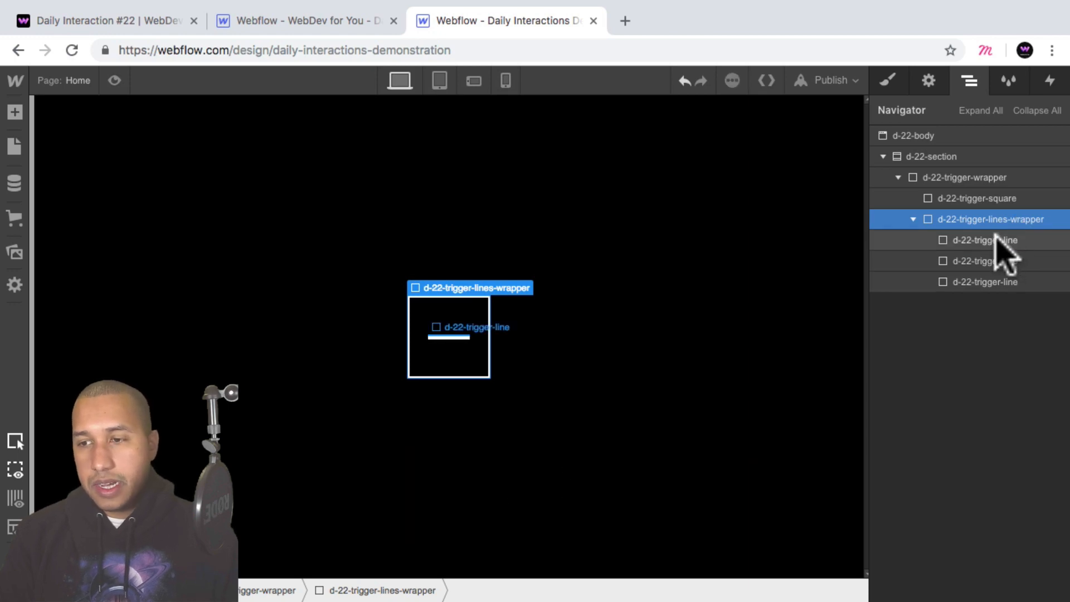
Space the menu lines apart by giving the d-22-trigger-line class 5 px top and bottom margins.
left_click(999, 240)
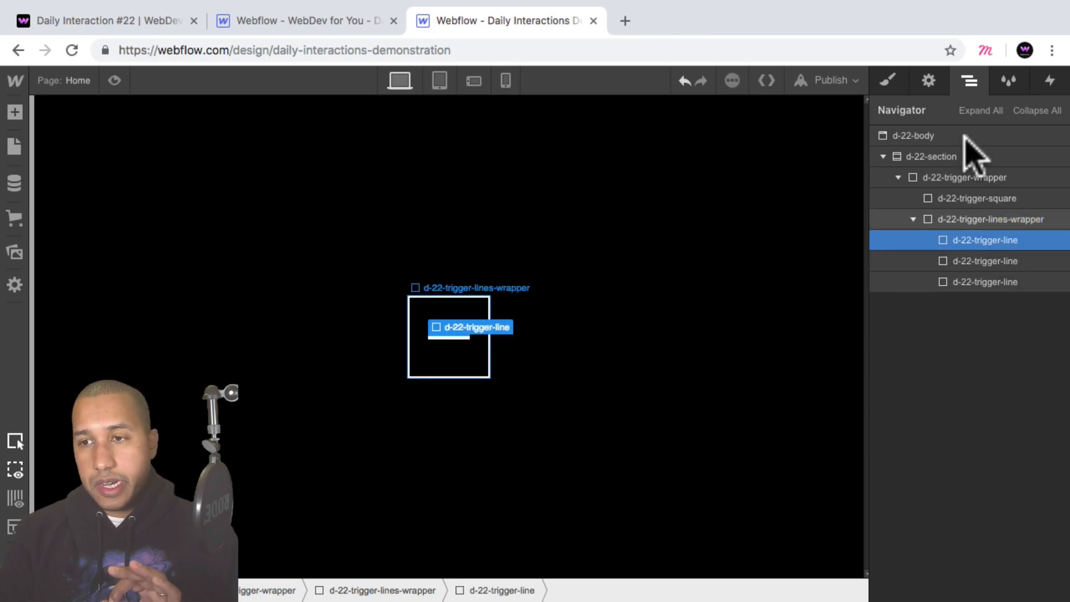
left_click(888, 82)
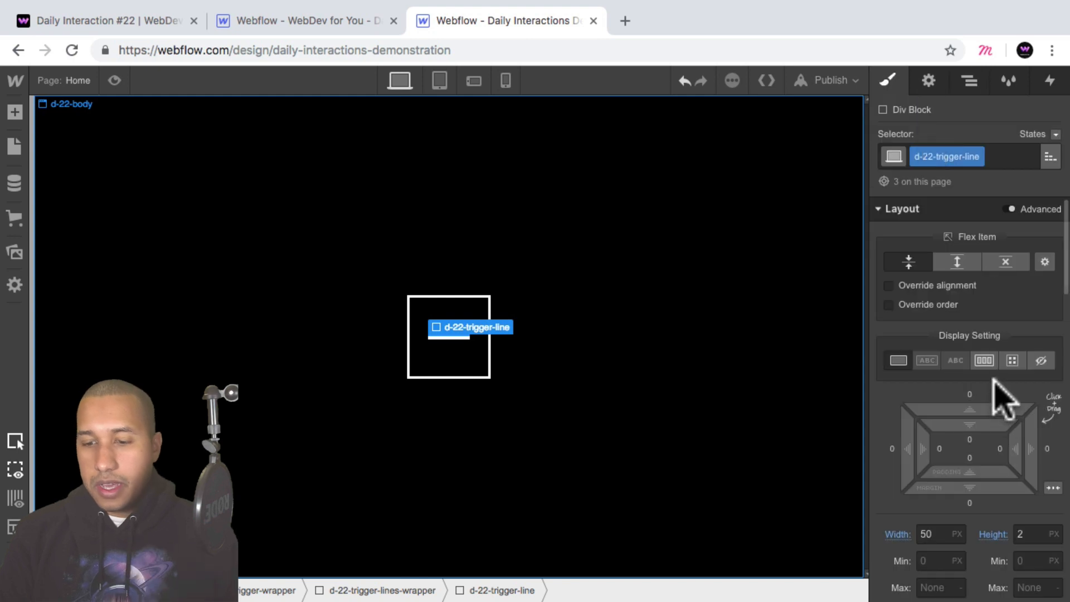
scroll(995, 385, "down", 1)
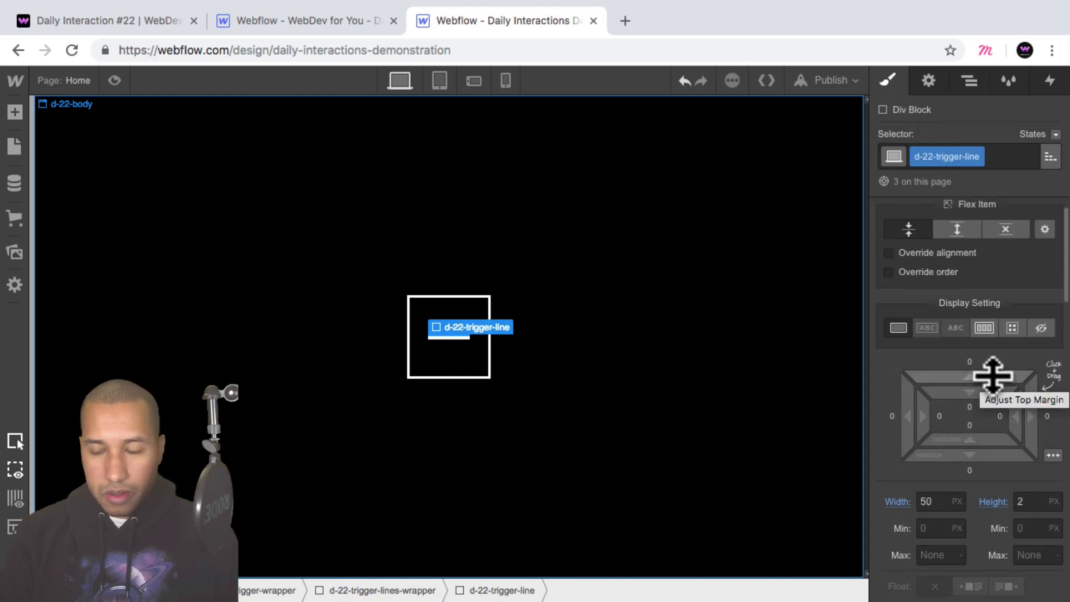
key("alt")
left_click_drag(993, 377, 983, 373)
left_click(700, 165)
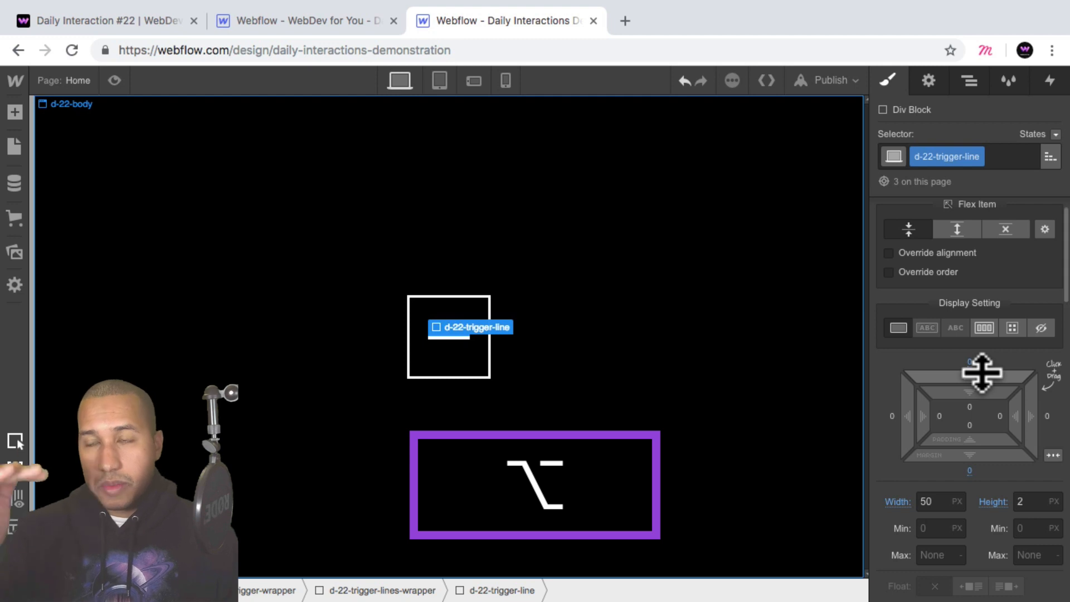
left_click_drag(983, 372, 986, 361)
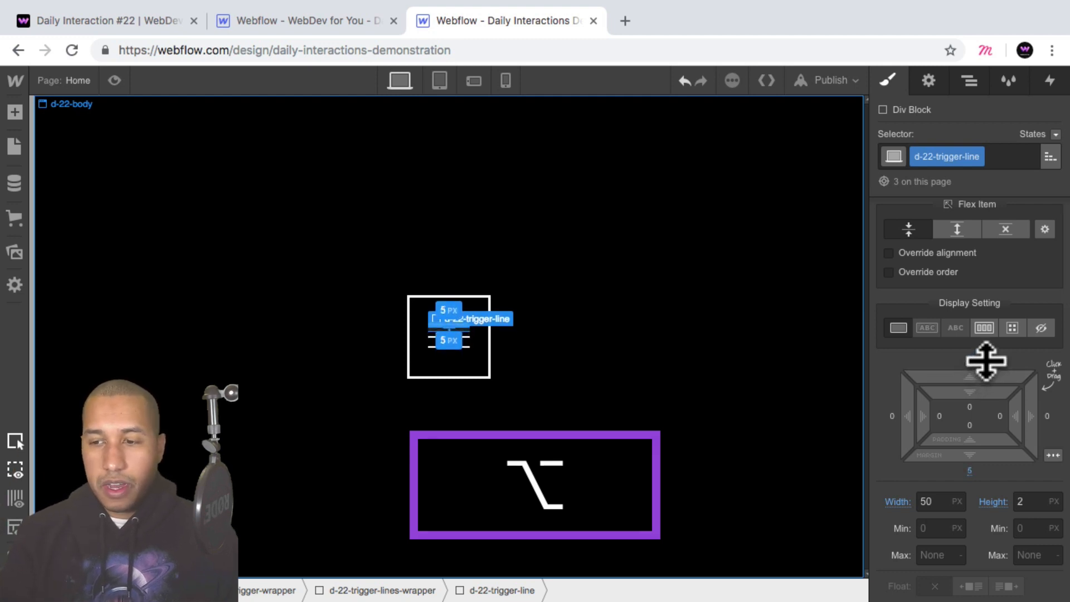
Preview the page to check the three menu lines inside the square, and return to editing.
left_click(447, 370)
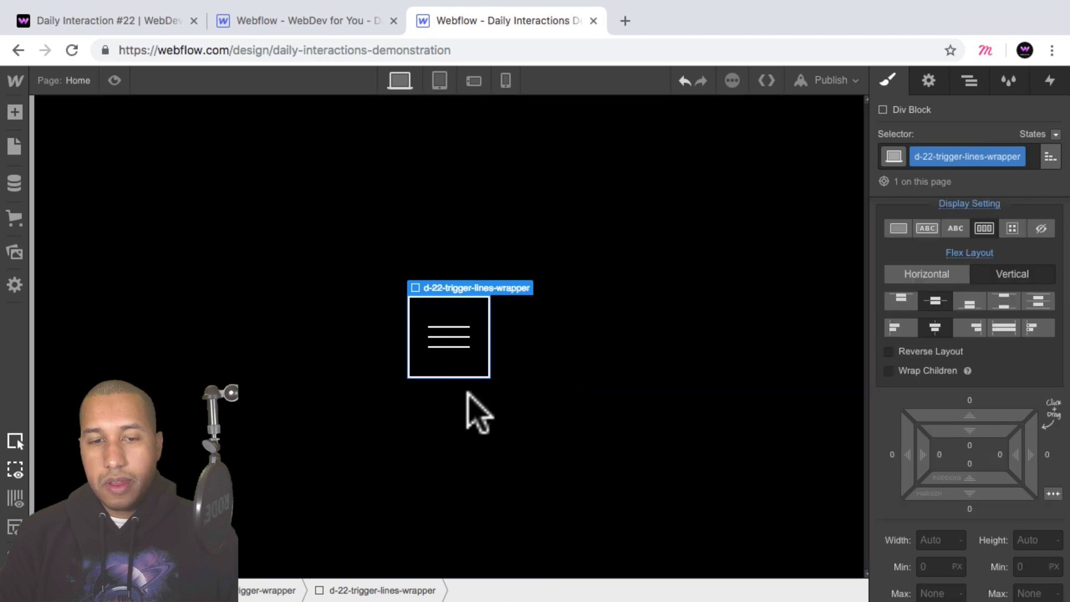
left_click(114, 80)
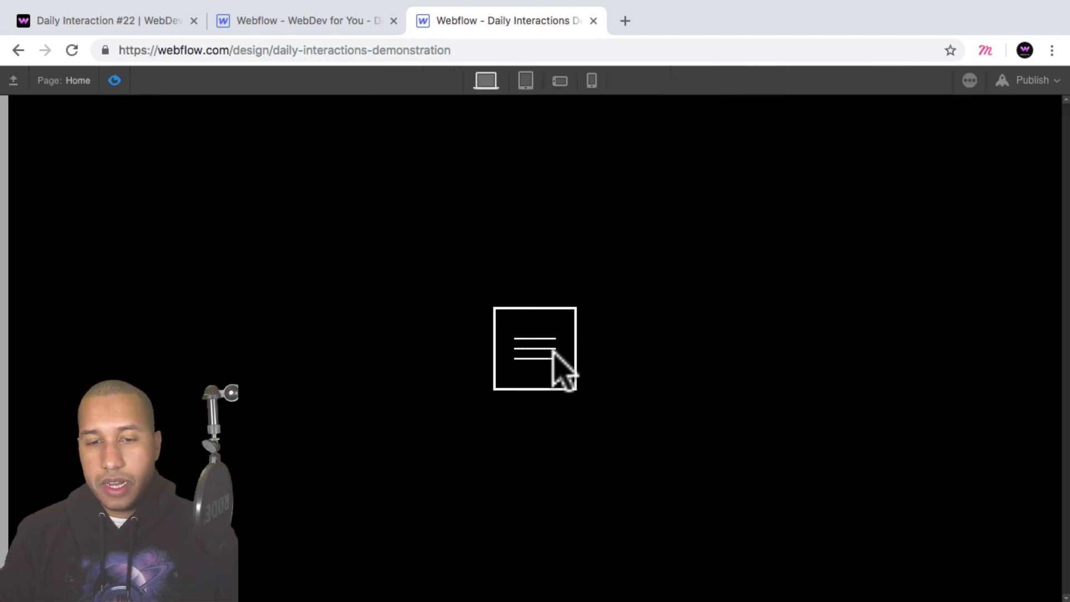
left_click(114, 80)
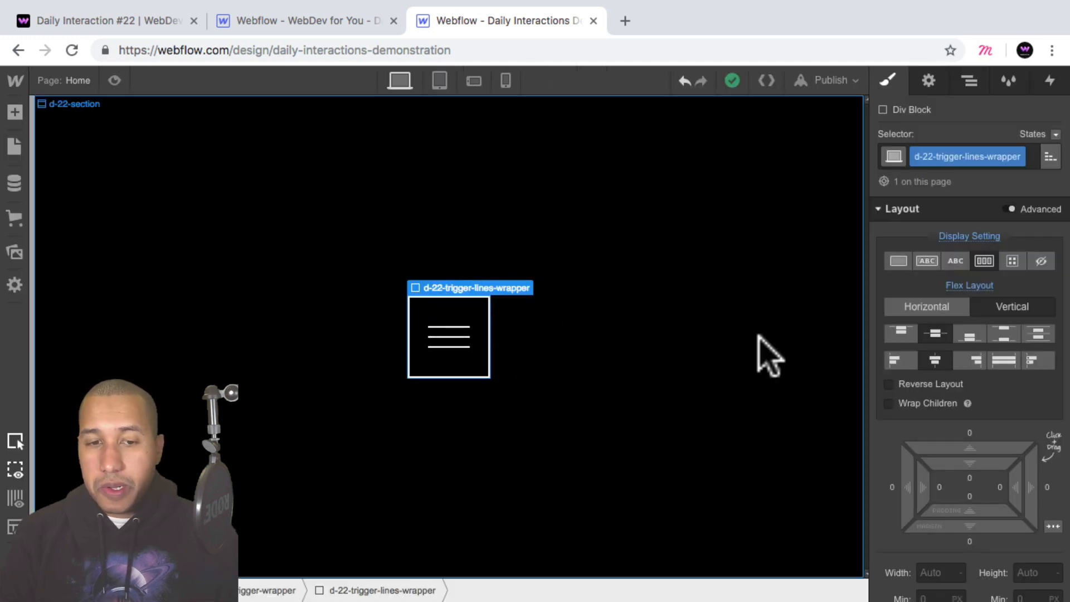
Duplicate d-22-trigger-lines-wrapper with its three lines inside d-22-trigger-wrapper.
left_click(970, 81)
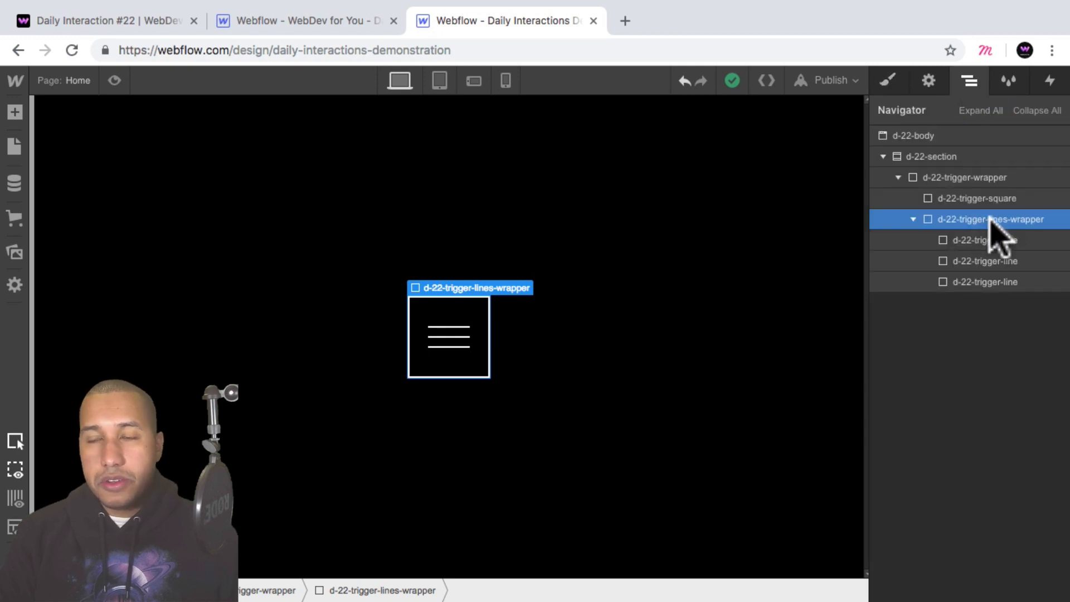
key("super+c")
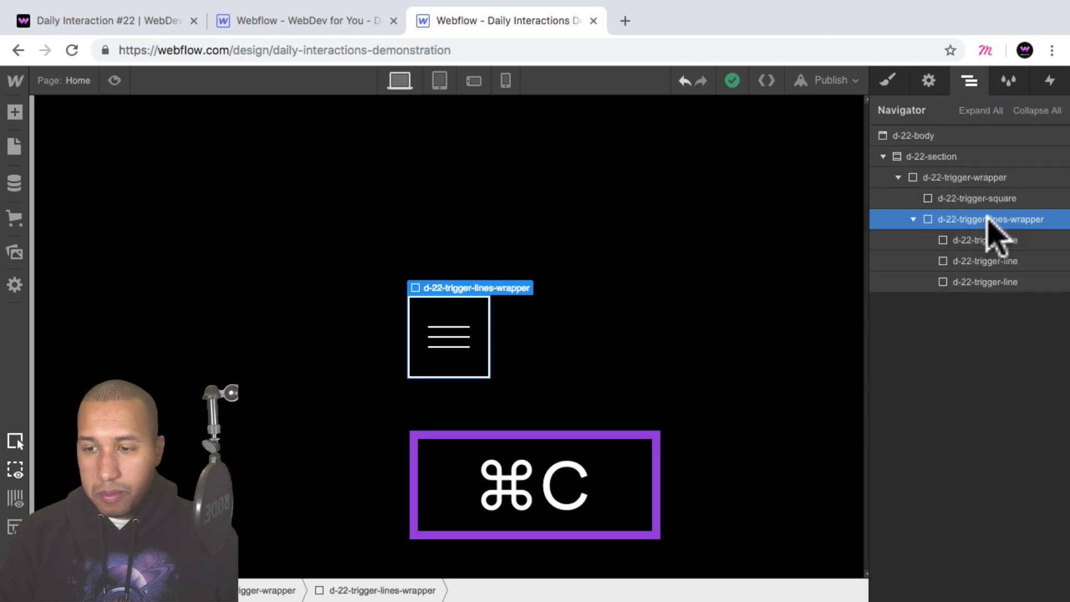
key("super+v")
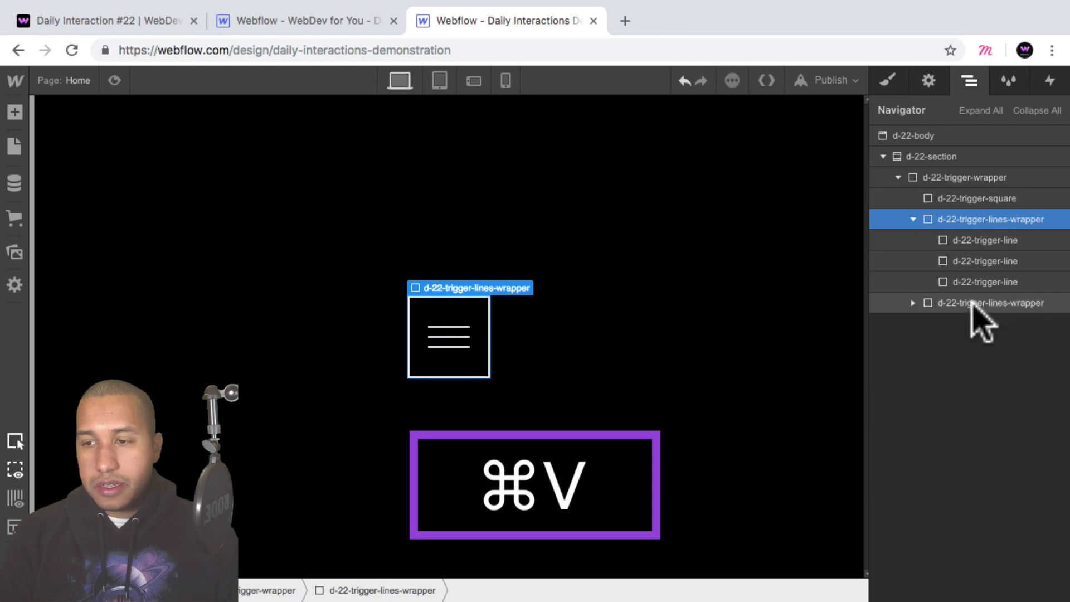
Expand the duplicated d-22-trigger-lines-wrapper to show its three lines, and save the site without interactions.
left_click(928, 304)
left_click(914, 302)
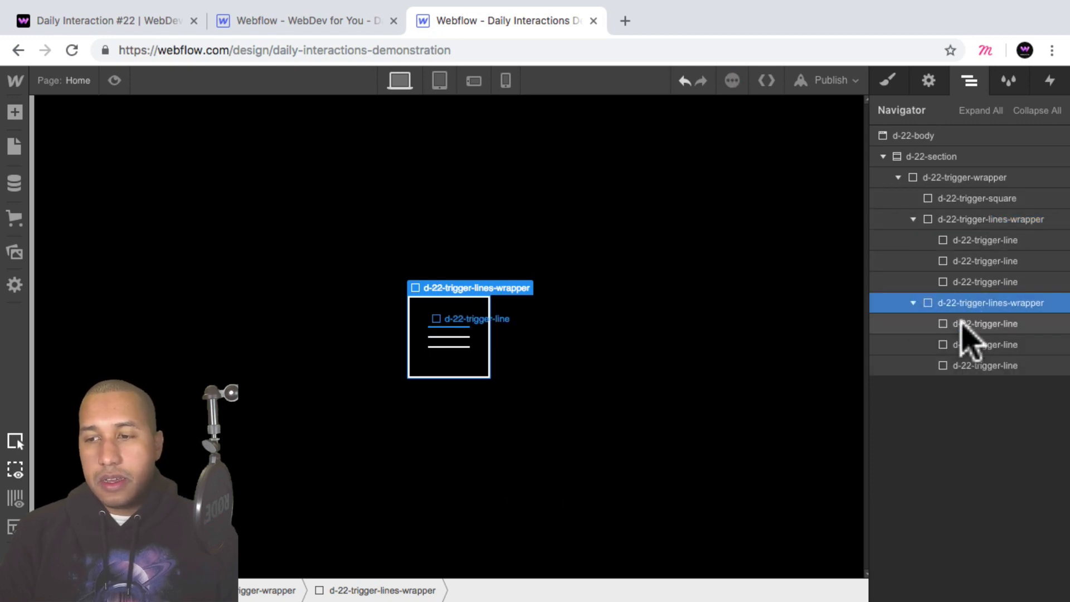
left_click(977, 344)
left_click(970, 324)
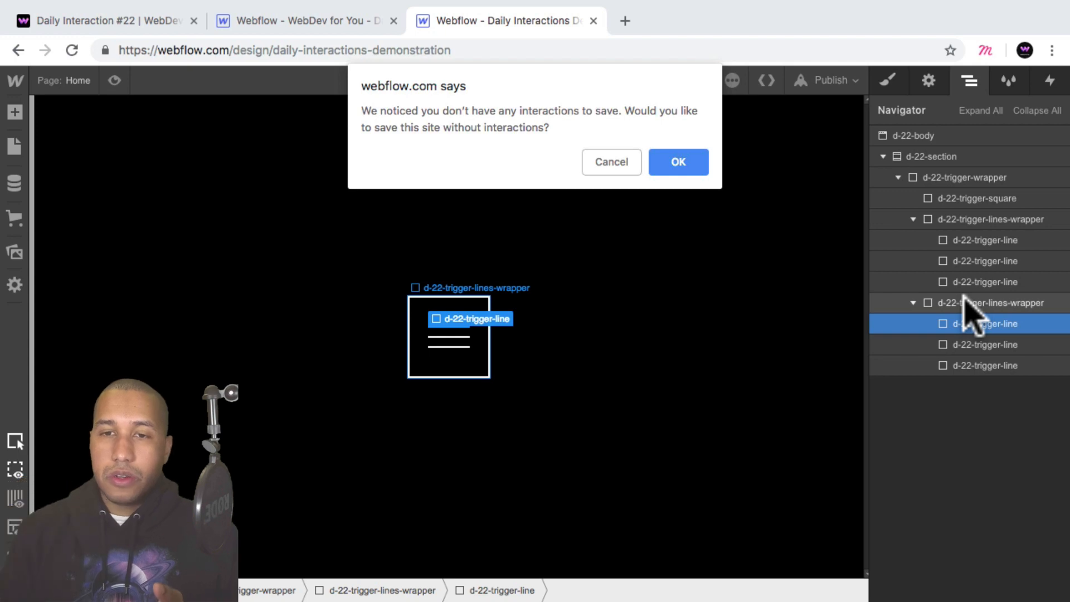
left_click(703, 164)
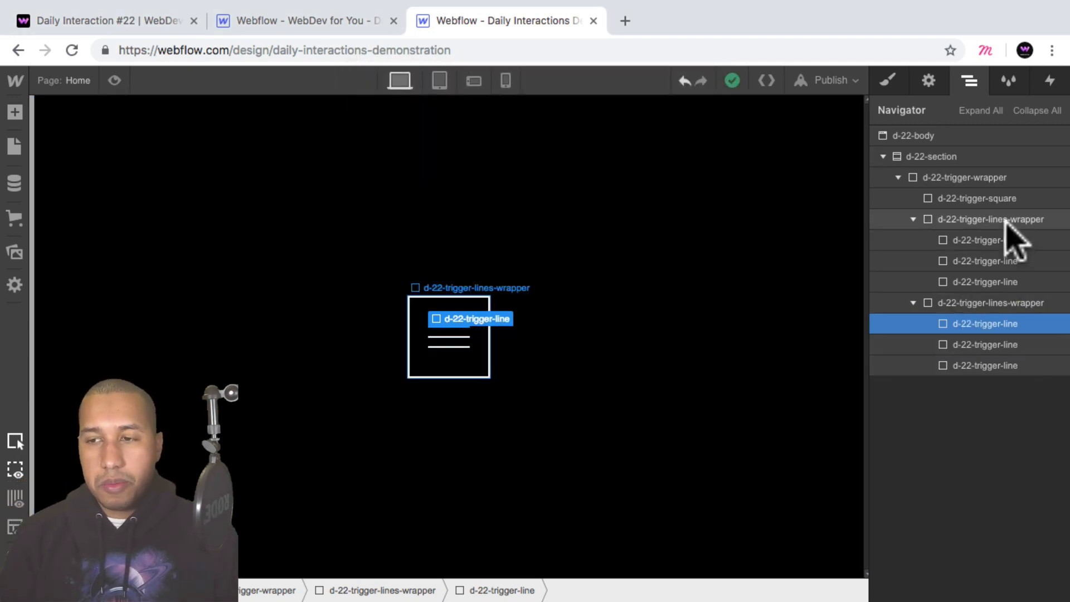
Create the combo class second on the first d-22-trigger-line inside the duplicated lines wrapper.
left_click(989, 221)
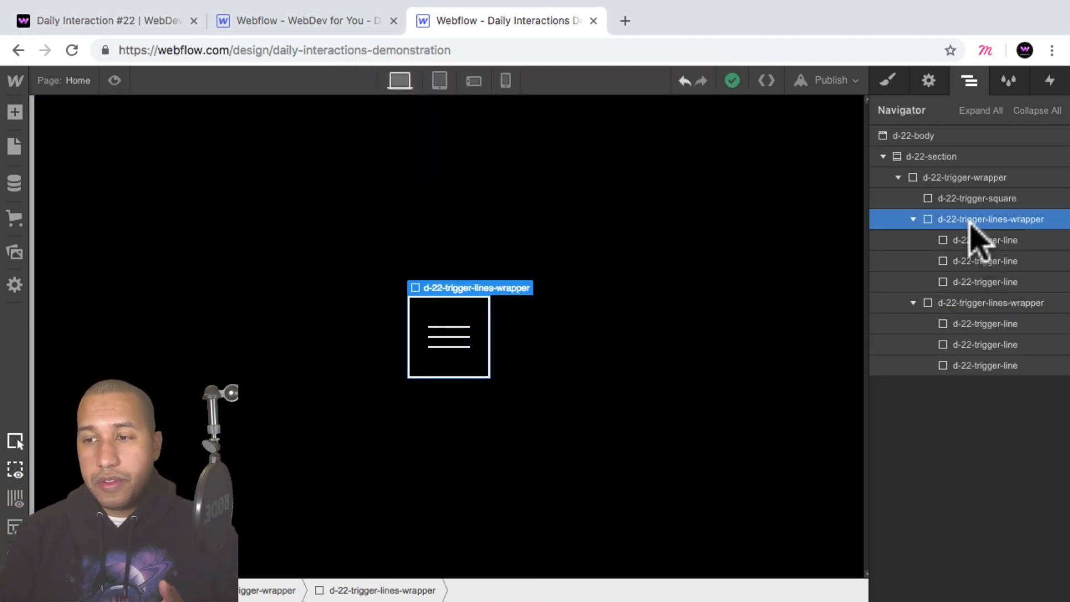
left_click(973, 303)
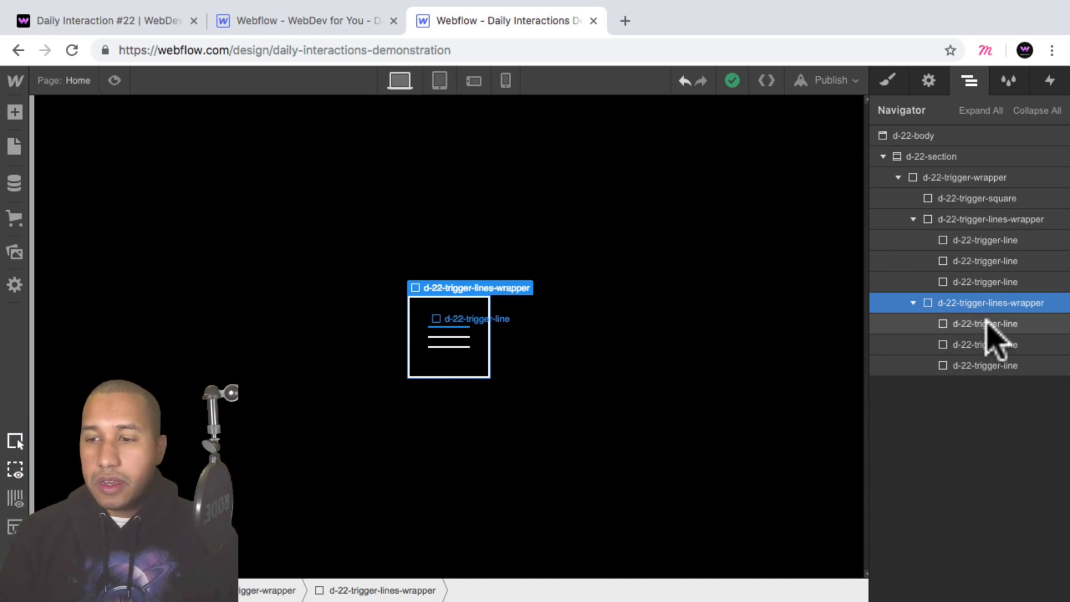
left_click(964, 323)
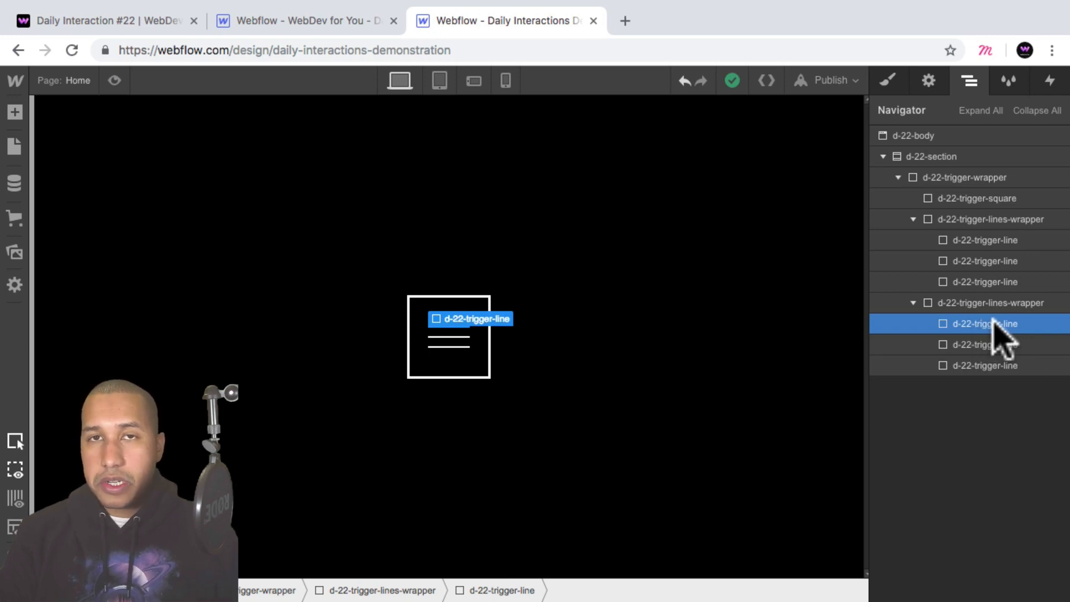
left_click(887, 82)
left_click(1000, 155)
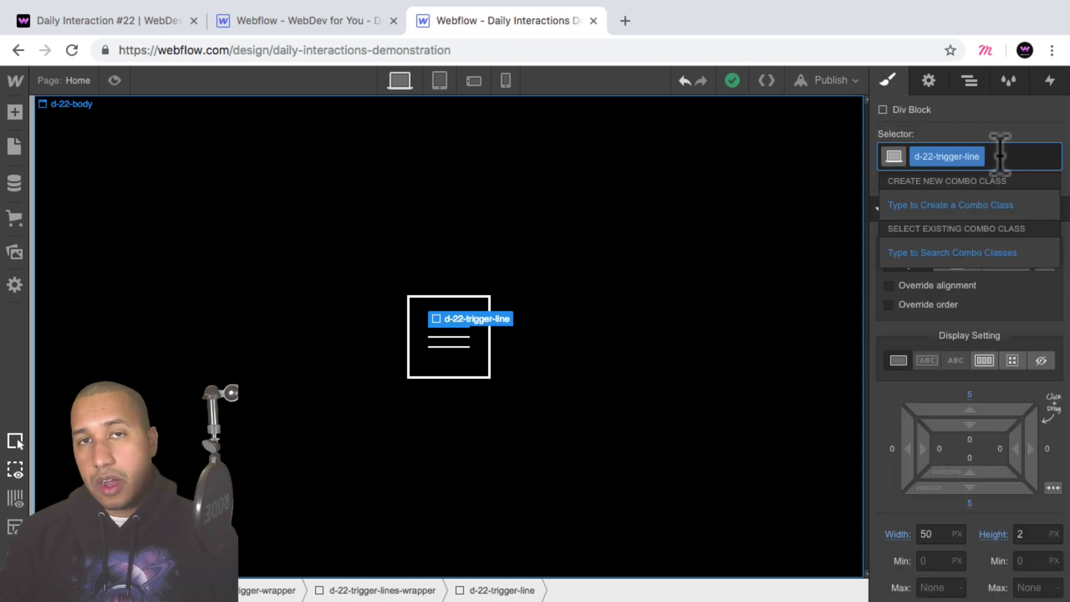
type("second")
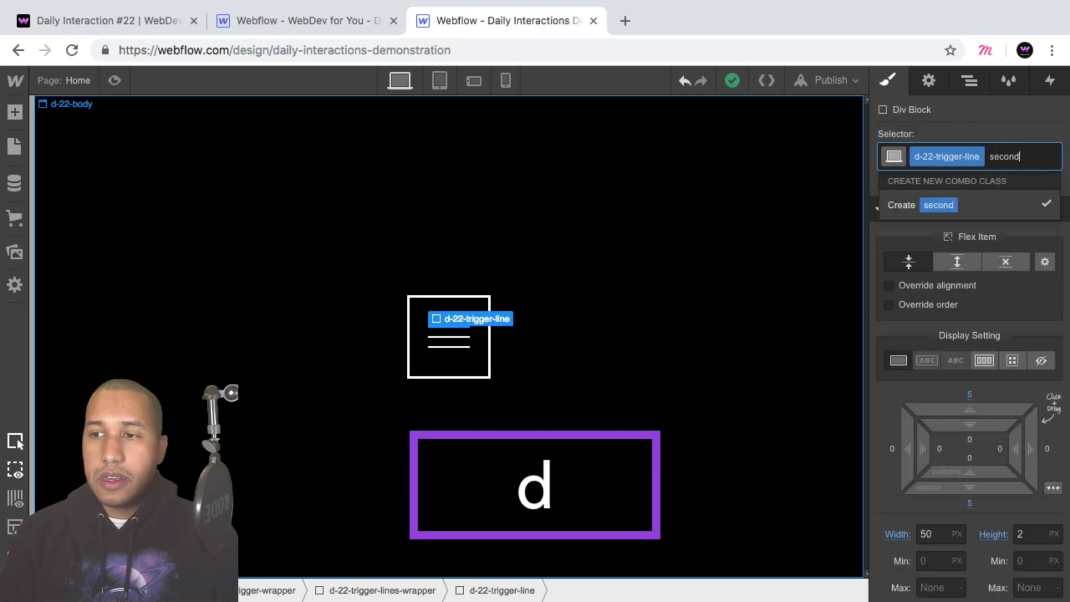
key("Return")
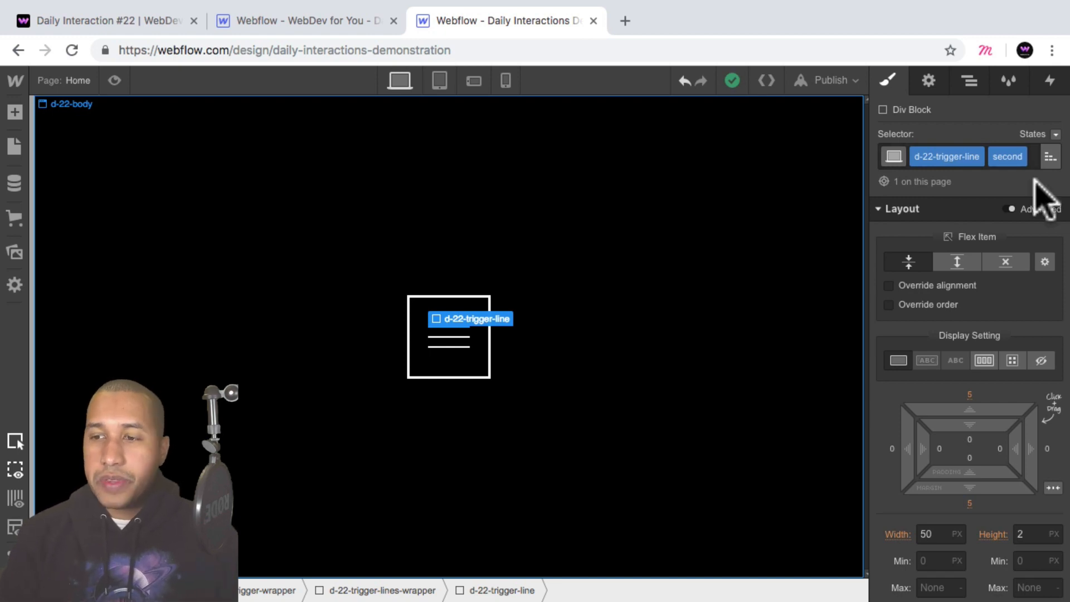
Set the background color of the second combo class to the Magenta swatch.
scroll(1026, 278, "down", 15)
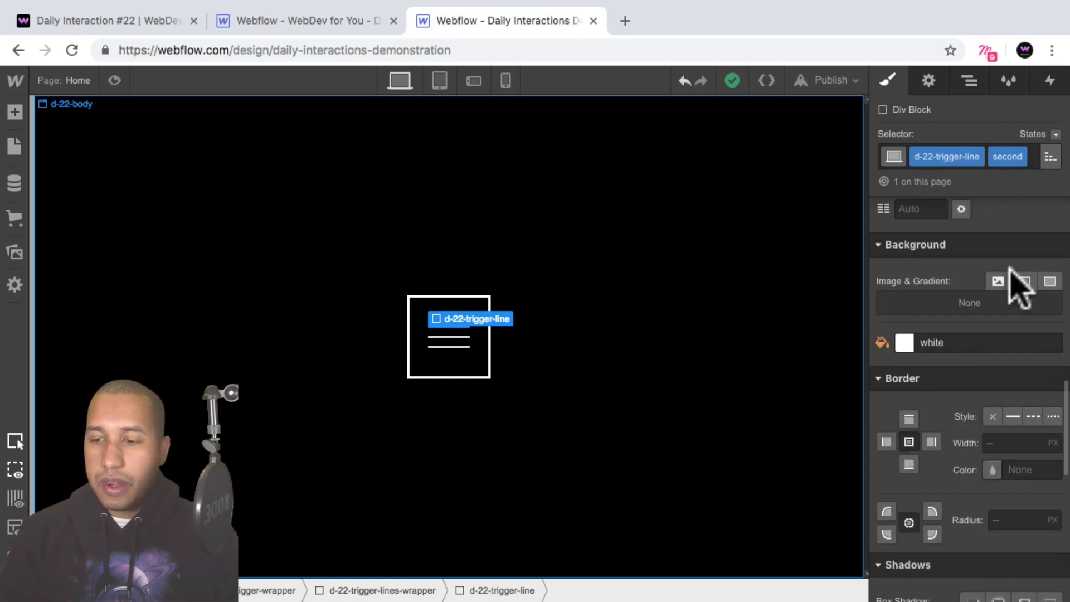
scroll(1012, 279, "down", 2)
left_click(905, 309)
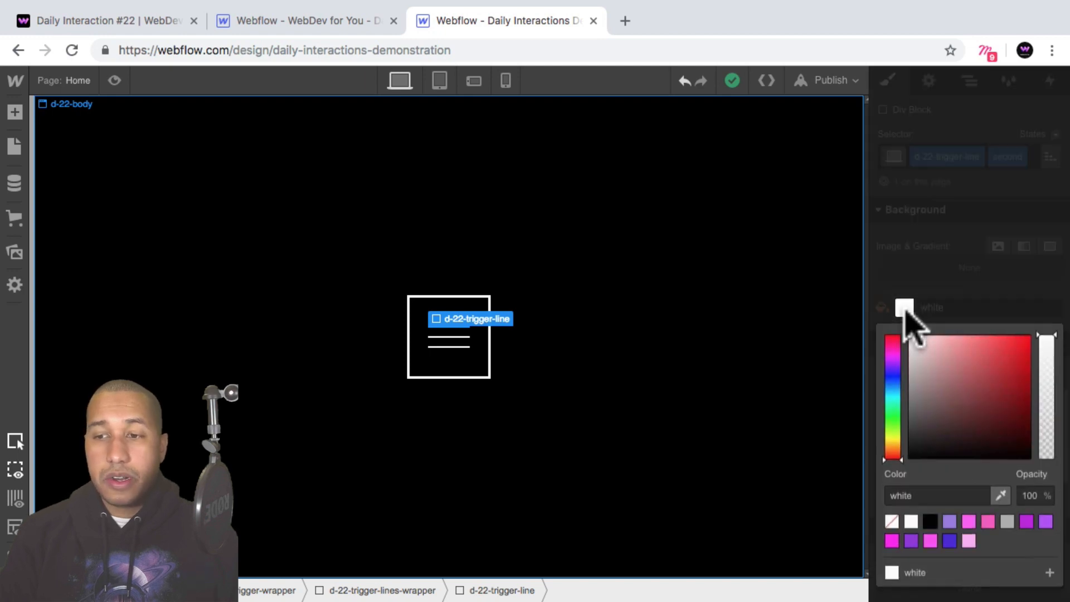
left_click(929, 538)
left_click(797, 318)
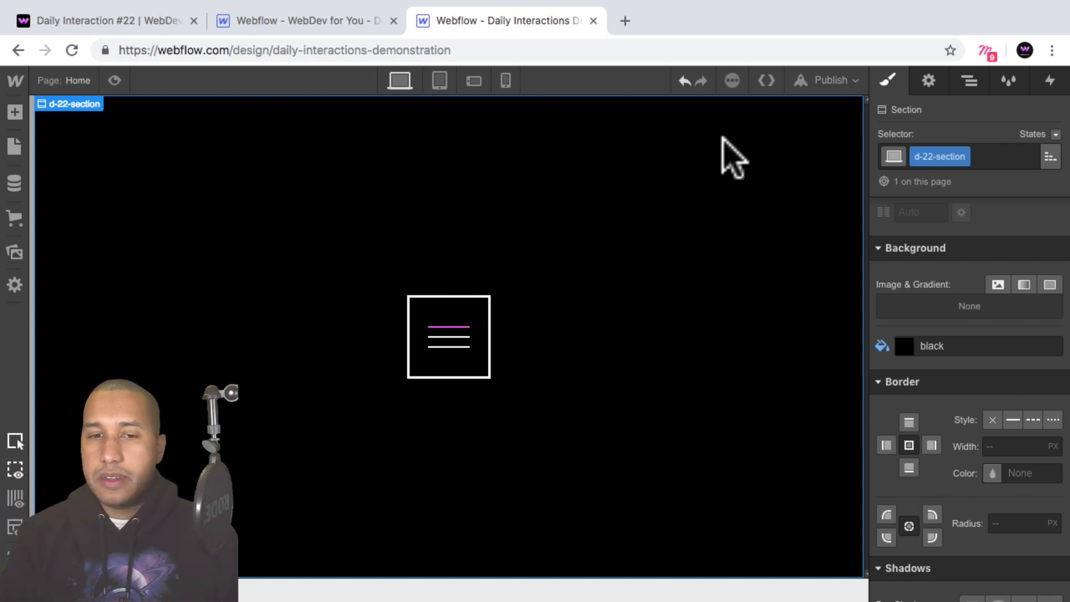
Apply the existing combo class second to the middle d-22-trigger-line in the duplicated lines wrapper.
left_click(971, 80)
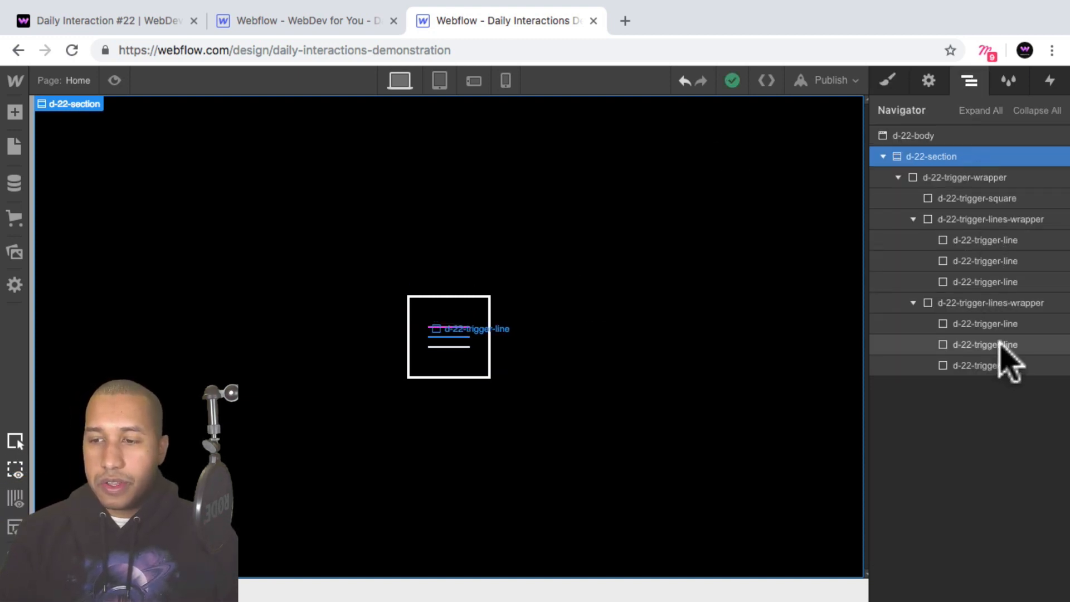
left_click(1001, 345)
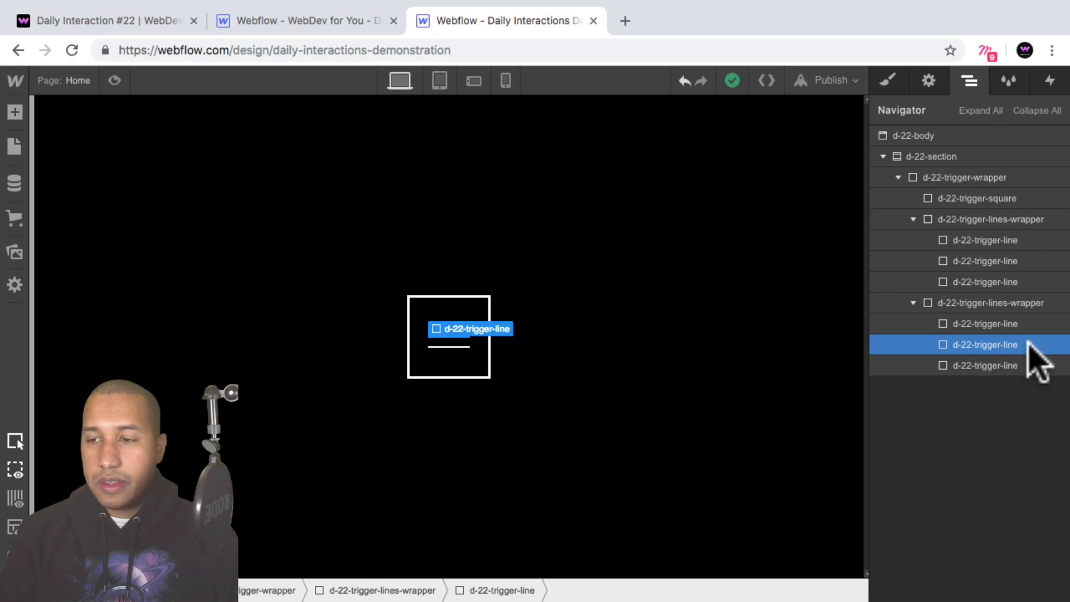
left_click(888, 80)
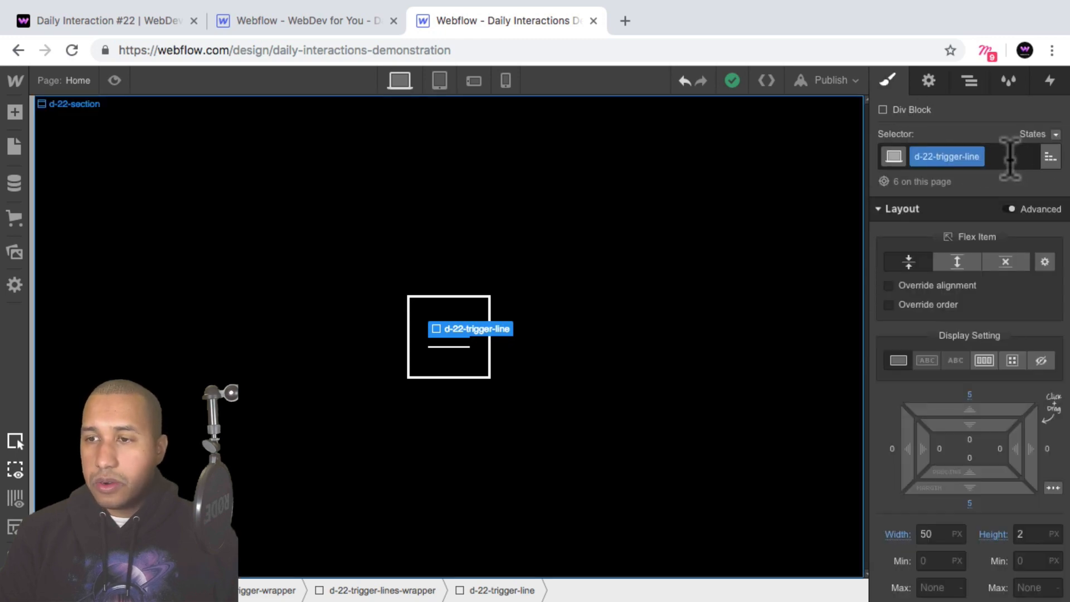
left_click(1010, 159)
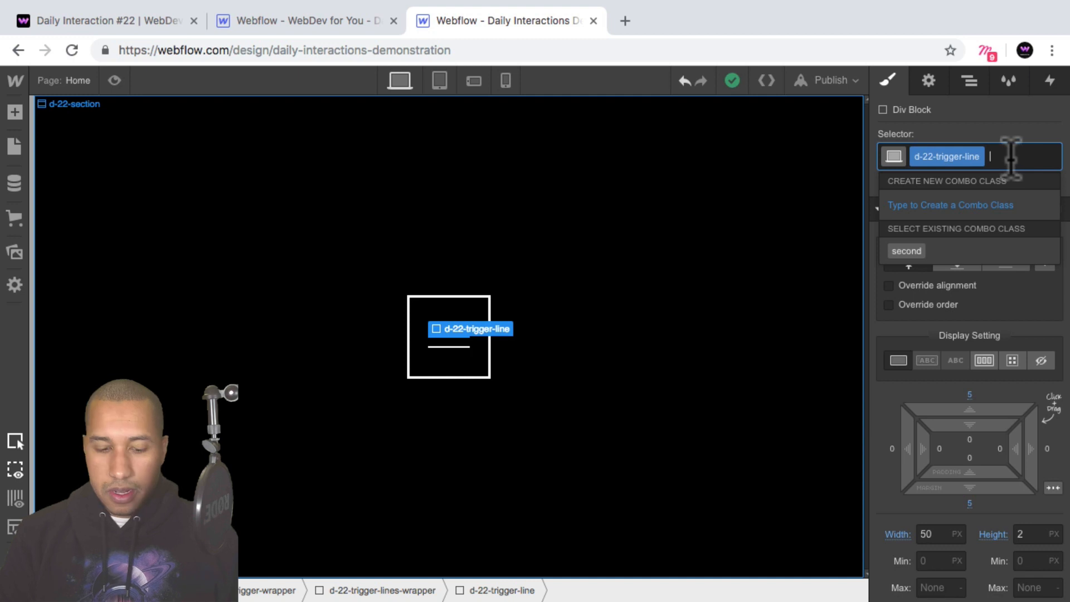
type("second")
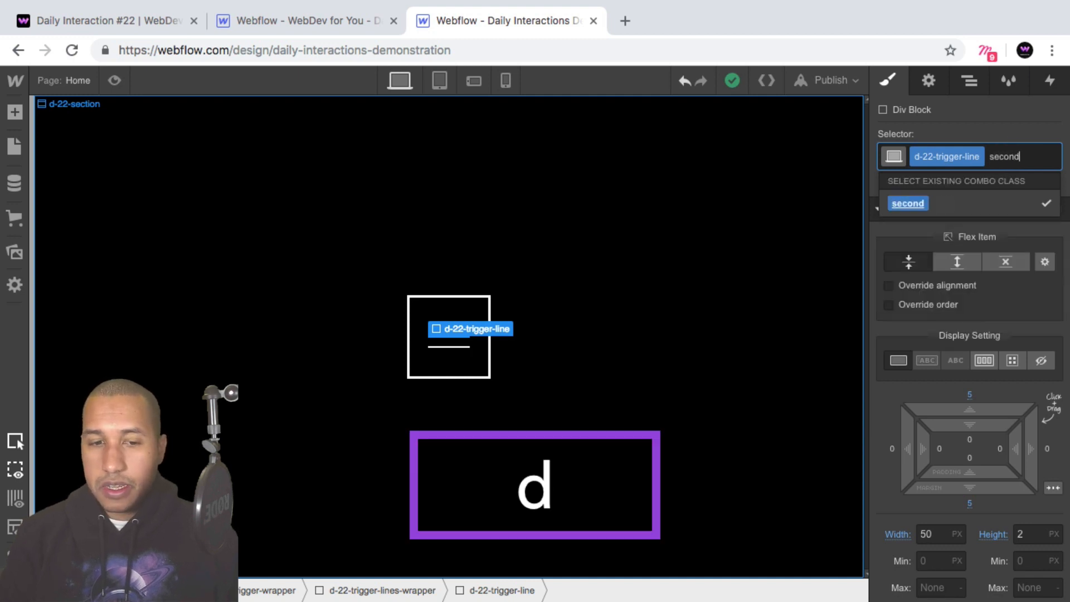
key("Return")
left_click(574, 367)
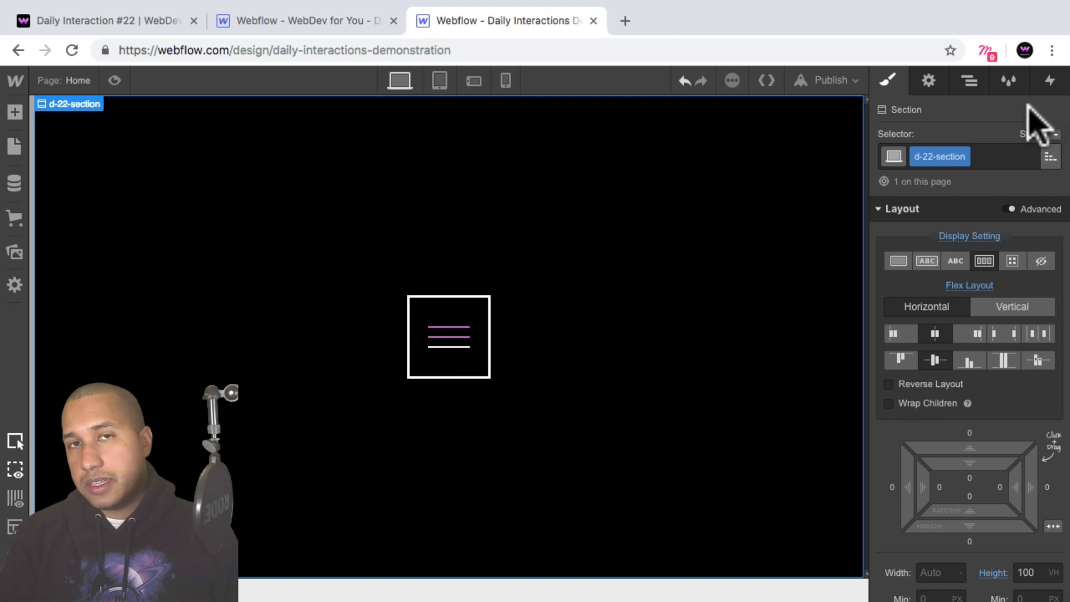
Apply the existing combo class second to the last d-22-trigger-line in the duplicated lines wrapper.
left_click(970, 89)
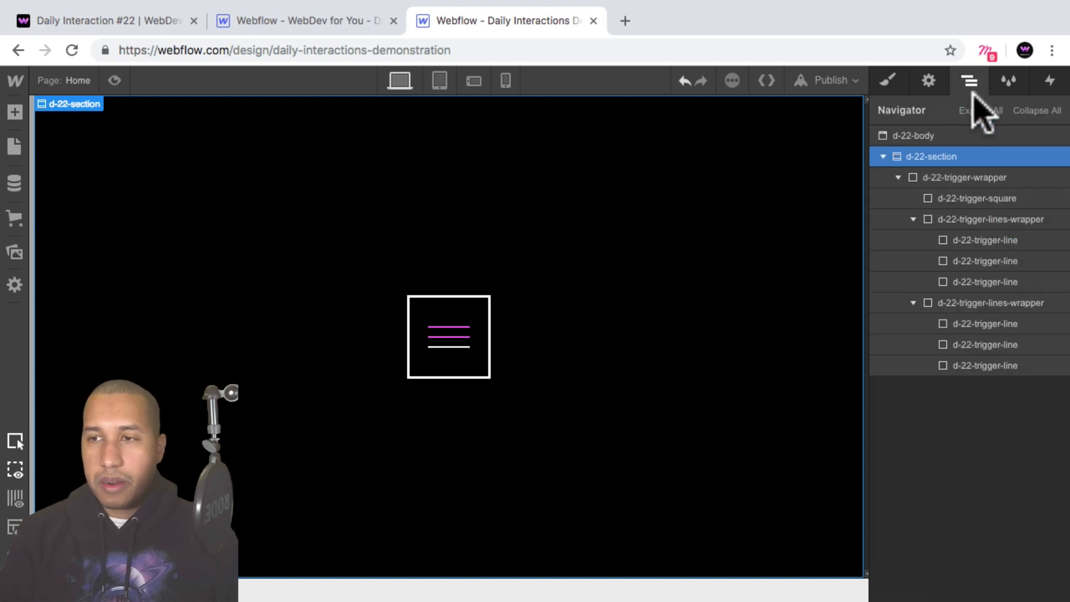
left_click(983, 367)
left_click(887, 80)
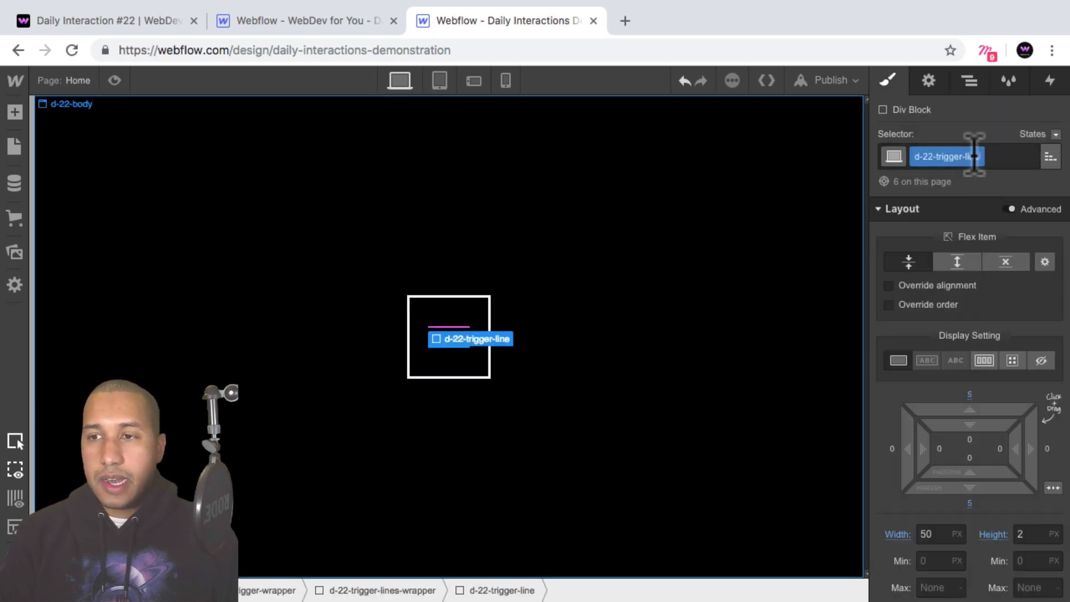
left_click(998, 156)
type("second")
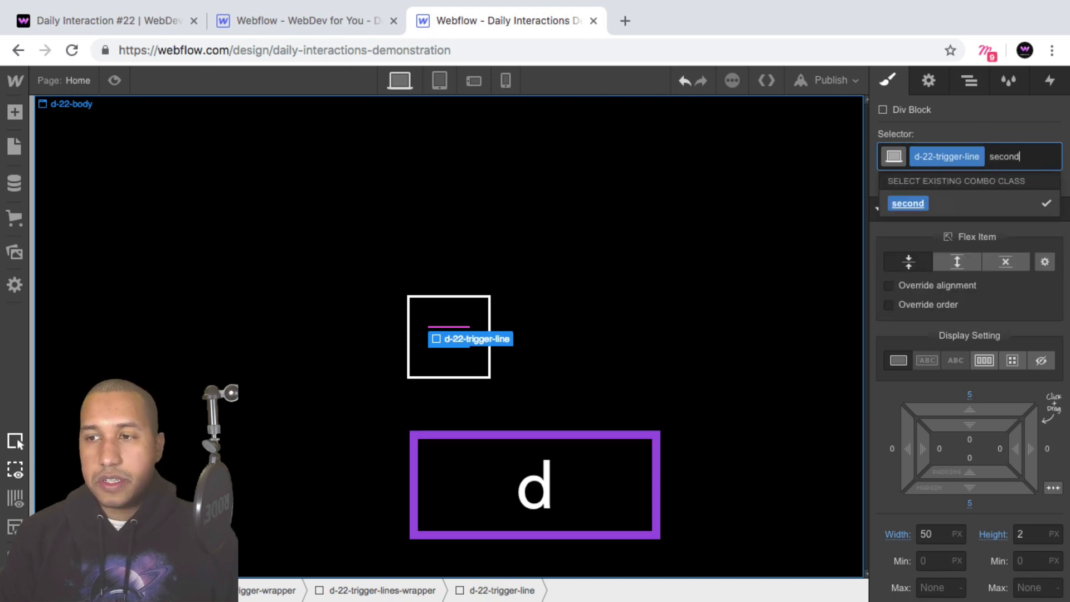
key("Return")
left_click(734, 323)
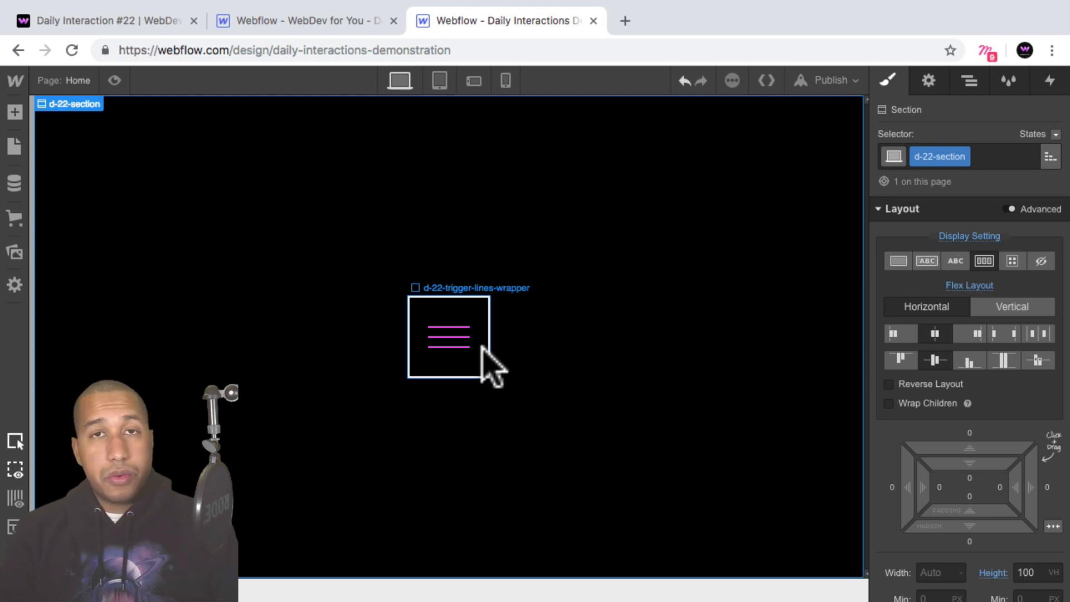
Collapse both d-22-trigger-lines-wrapper elements and review the structure of d-22-trigger-wrapper with its square and two wrappers.
left_click(969, 79)
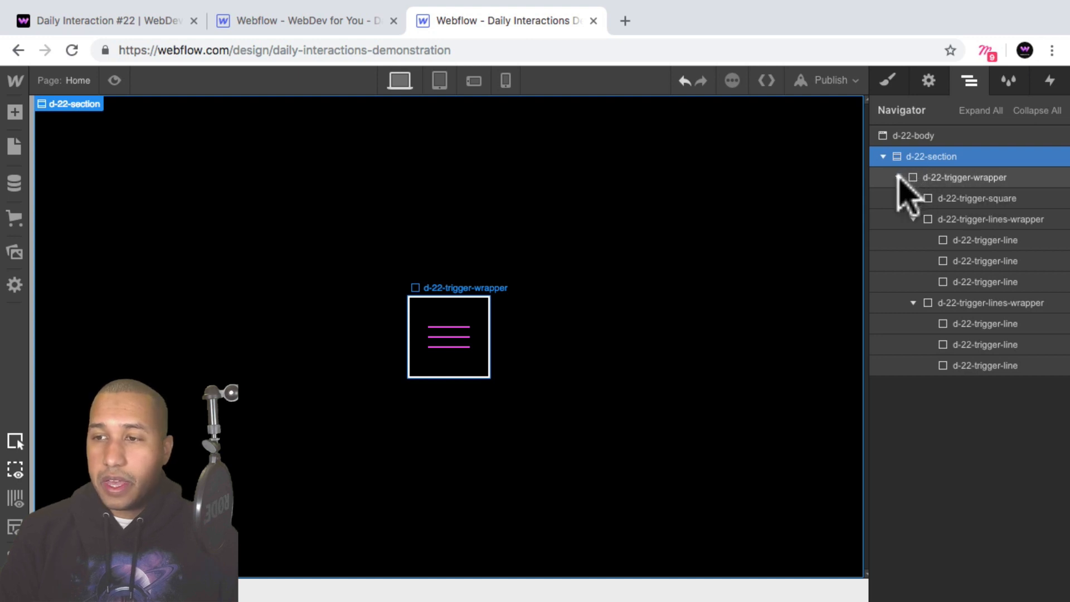
left_click(953, 177)
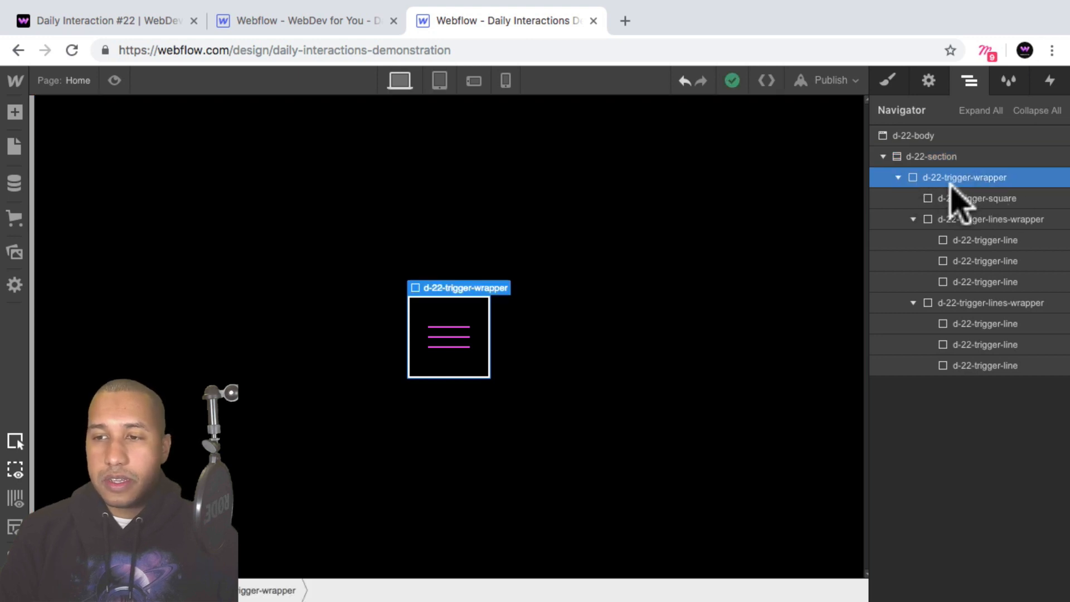
left_click(913, 219)
left_click(914, 239)
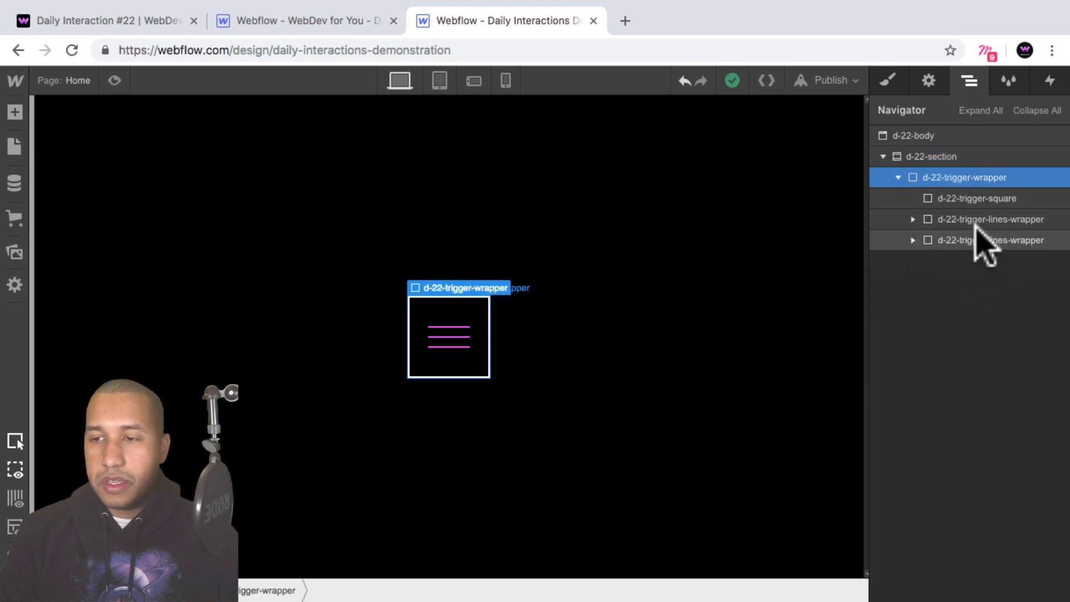
left_click(970, 198)
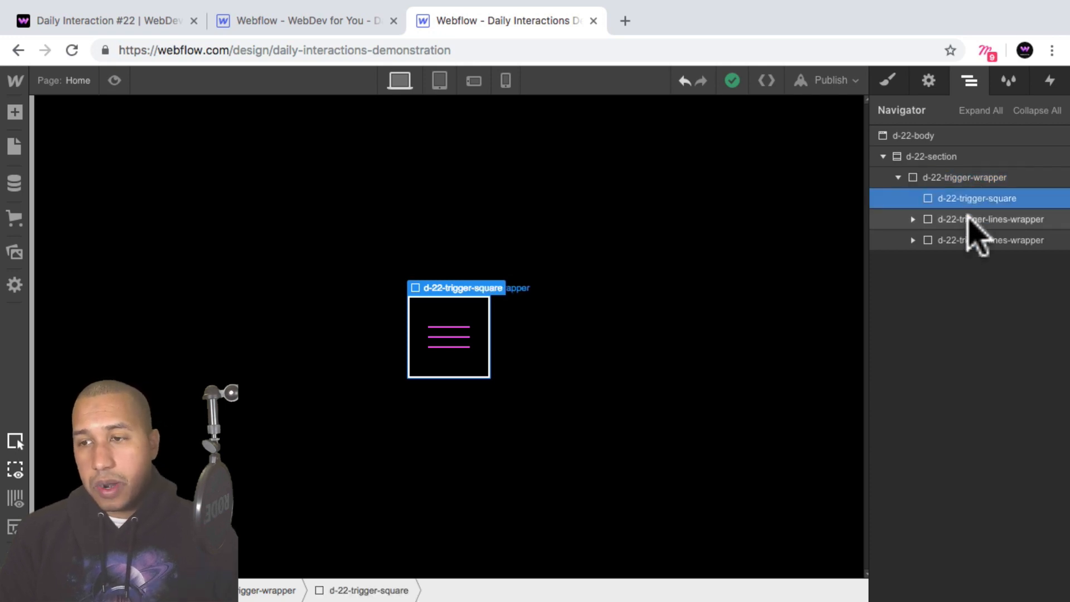
left_click(970, 221)
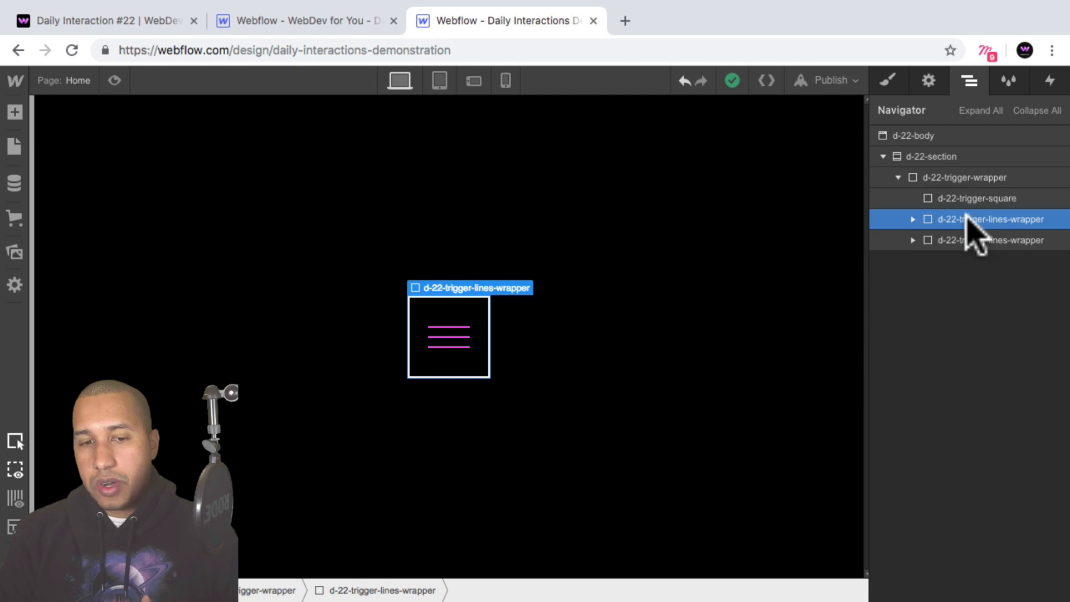
left_click(981, 241)
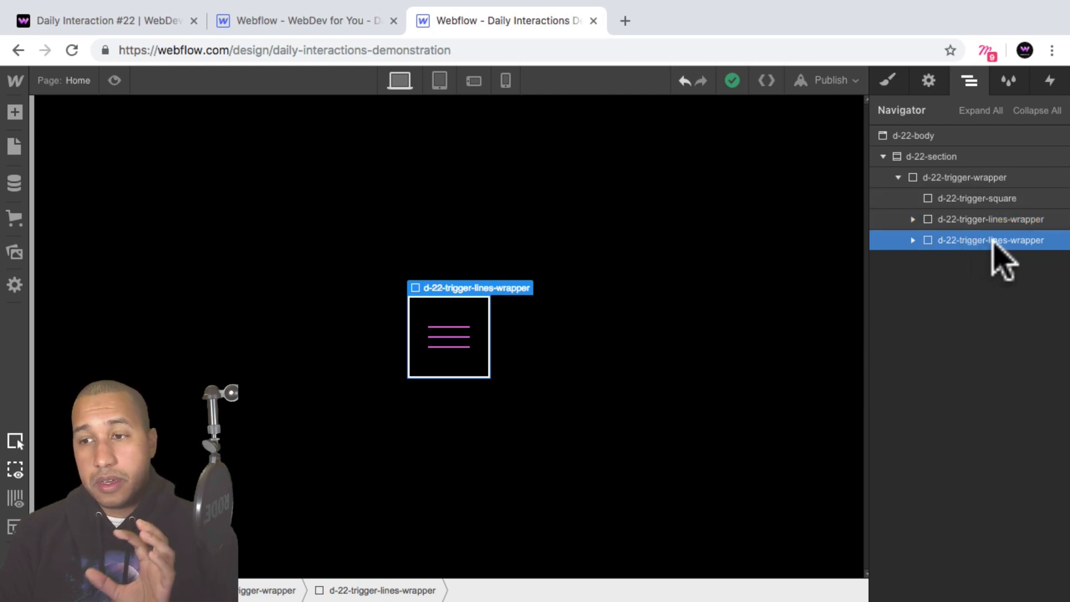
Add a Mouse Hover element trigger to d-22-trigger-wrapper.
left_click(956, 179)
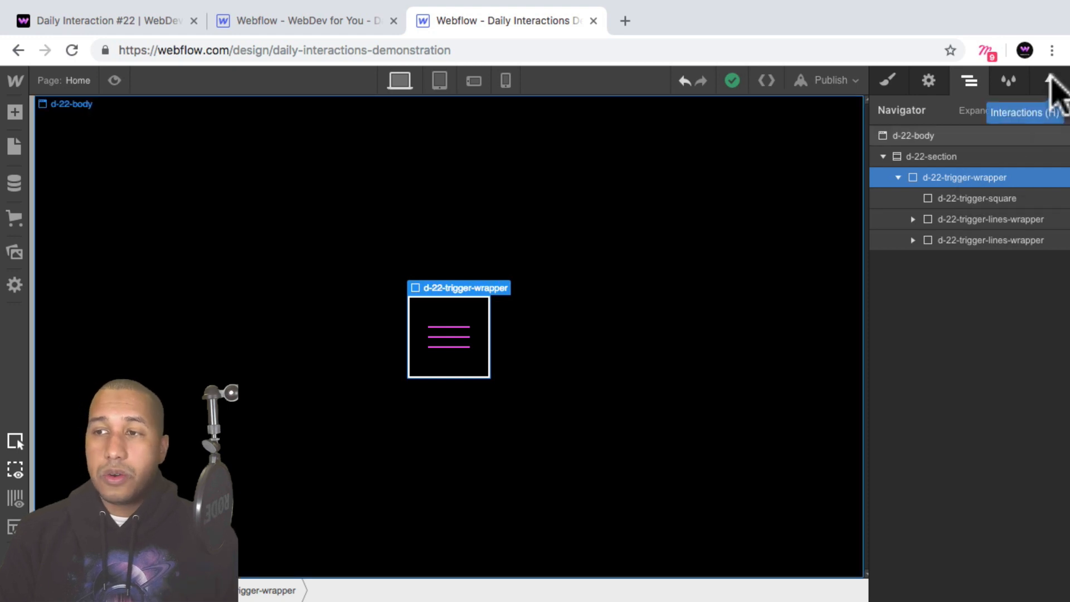
left_click(1052, 83)
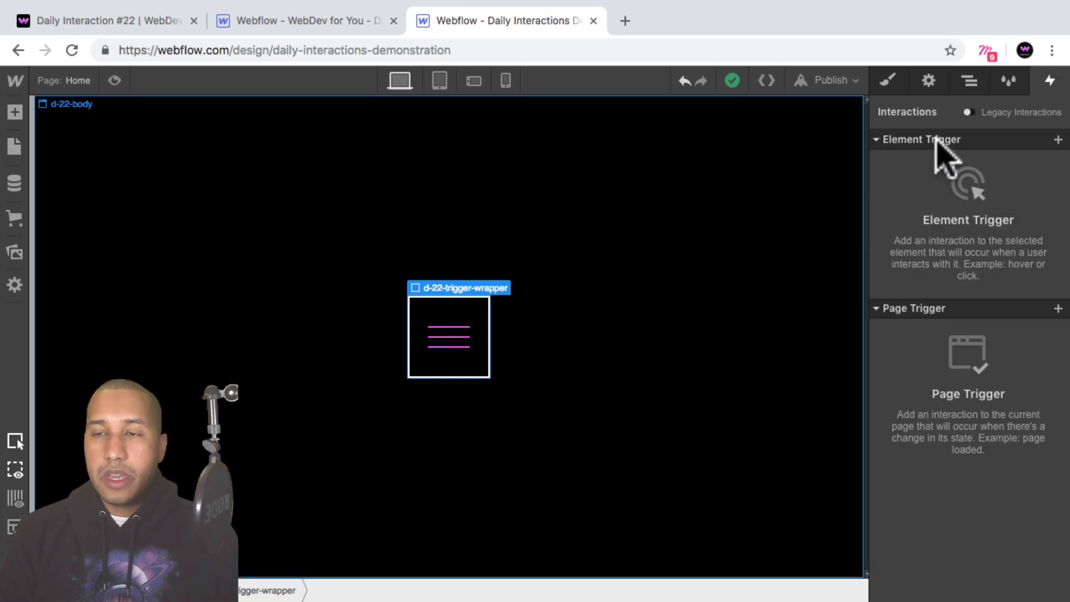
left_click(1057, 140)
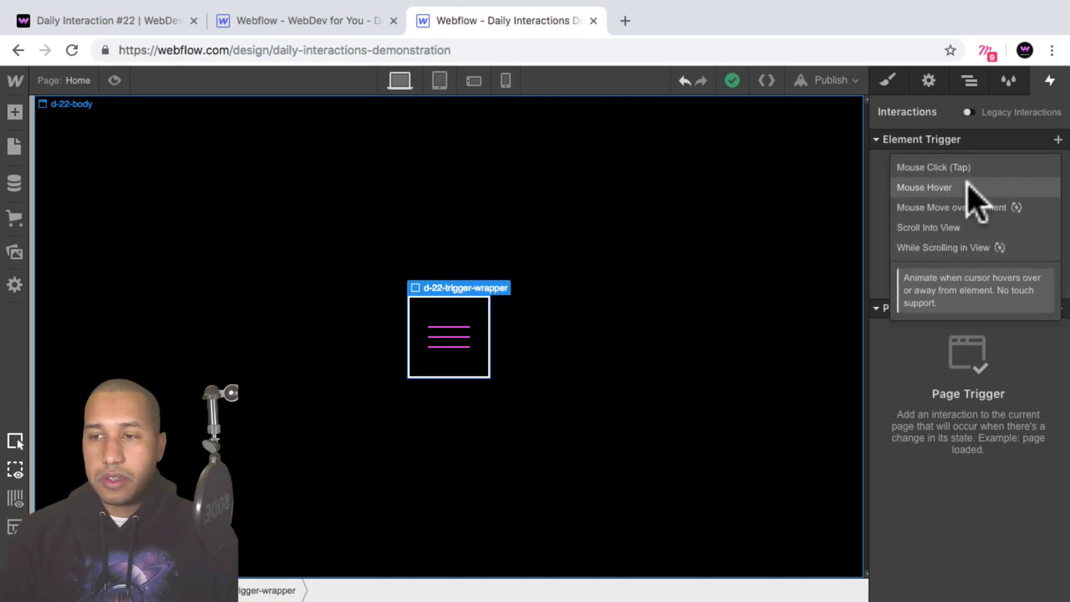
left_click(968, 187)
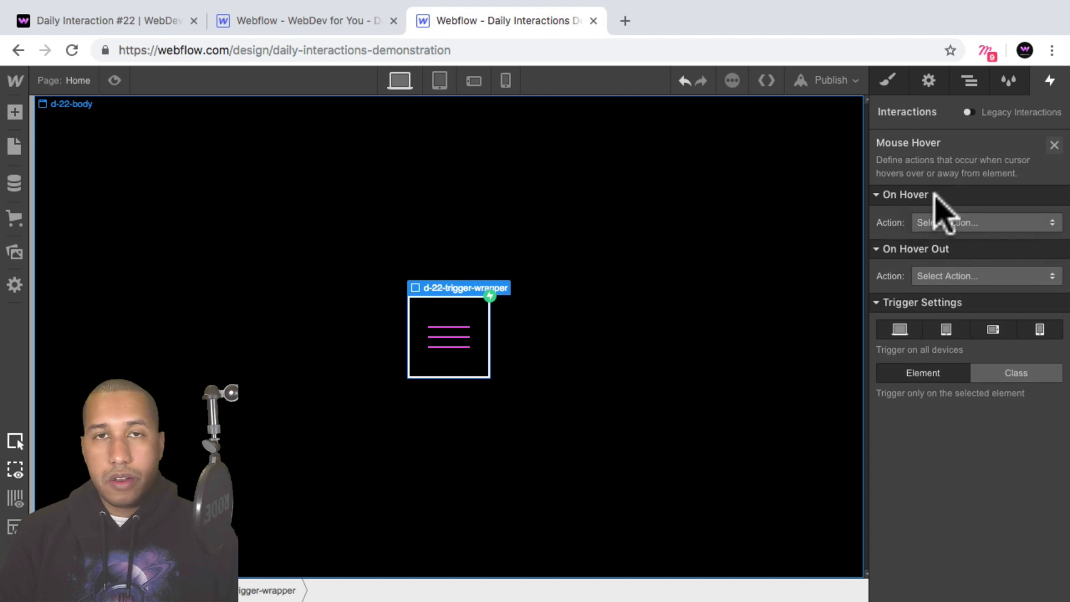
Set the On Hover action to Start an Animation and create a timed animation named d-22-mouse-in.
left_click(978, 222)
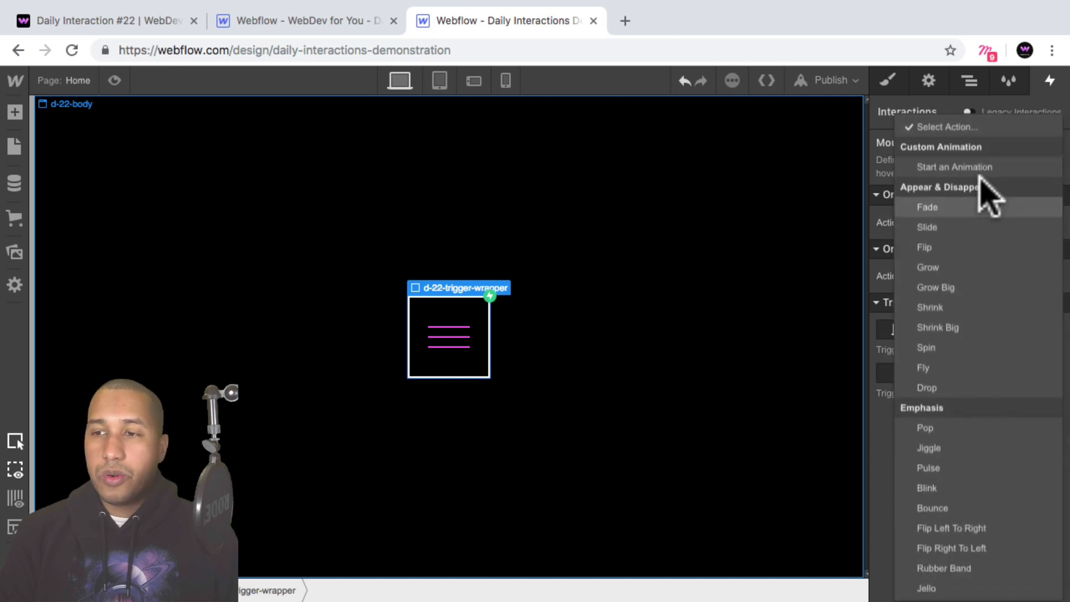
left_click(1009, 166)
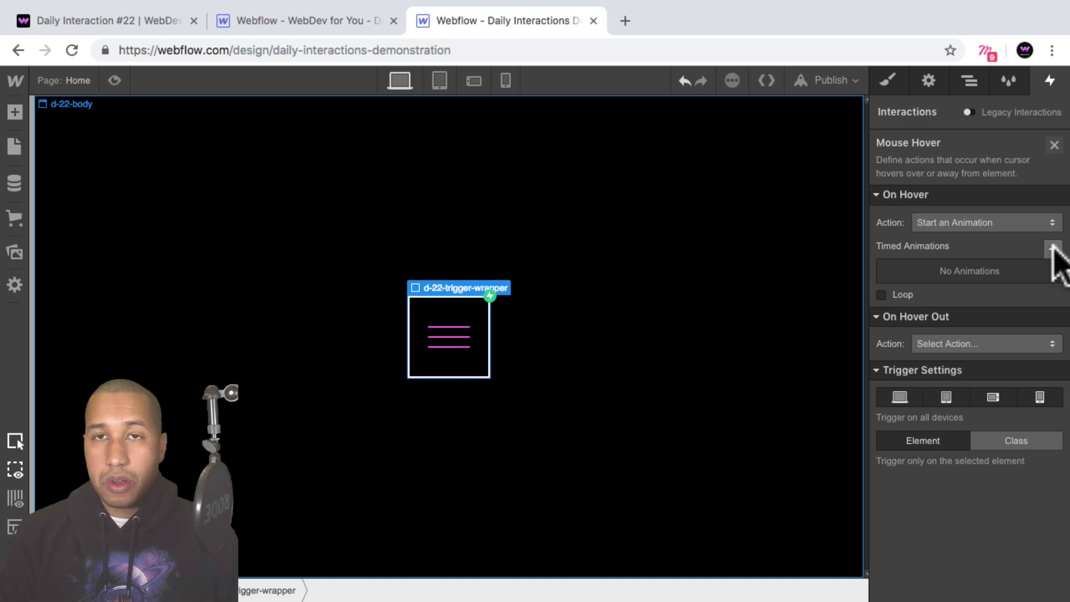
left_click(1054, 248)
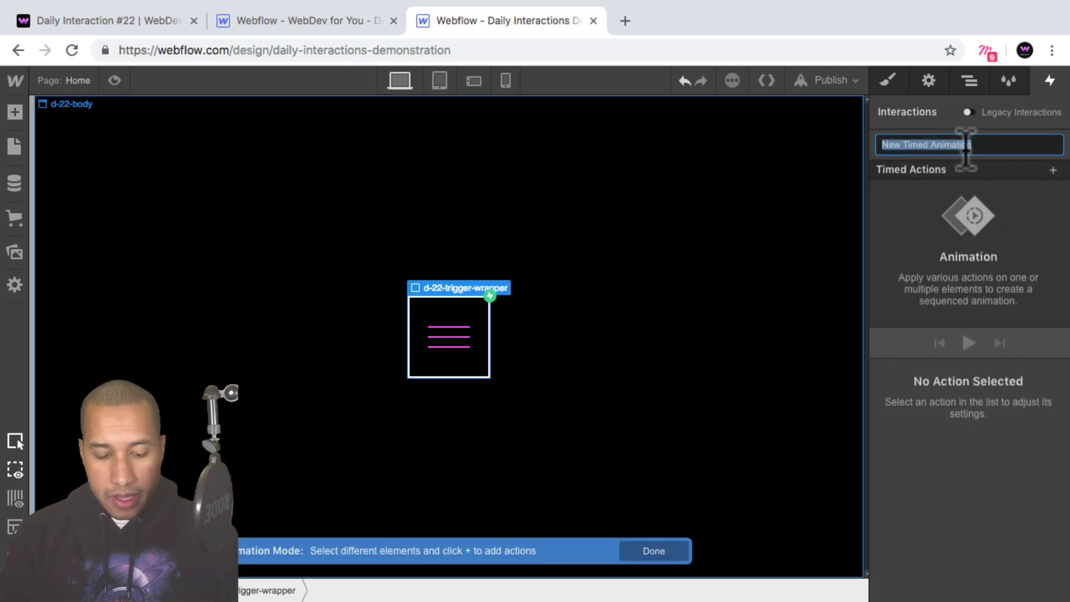
type("d-22-")
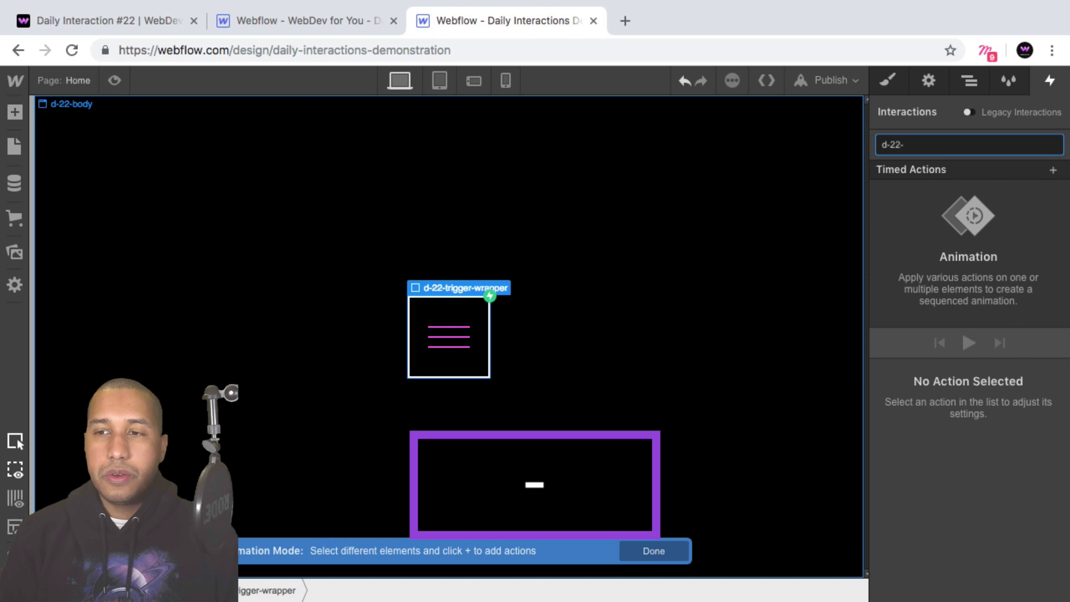
type("mouse-in")
key("Return")
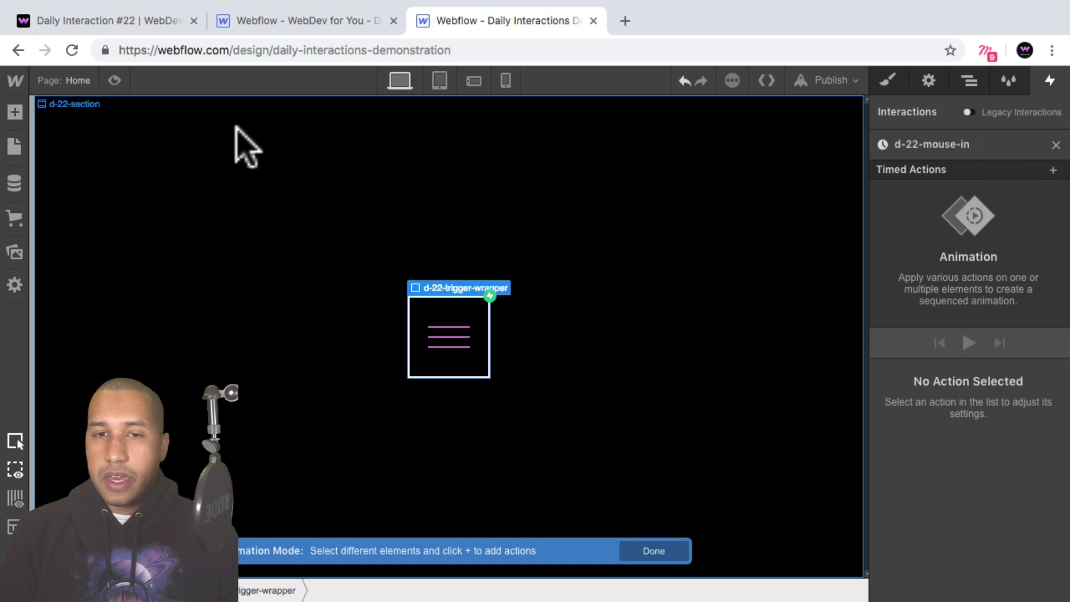
Switch to the published Demo 22 page, review the menu trigger's hover animation, and return to the d-22-mouse-in animation in the designer.
left_click(113, 79)
left_click(116, 78)
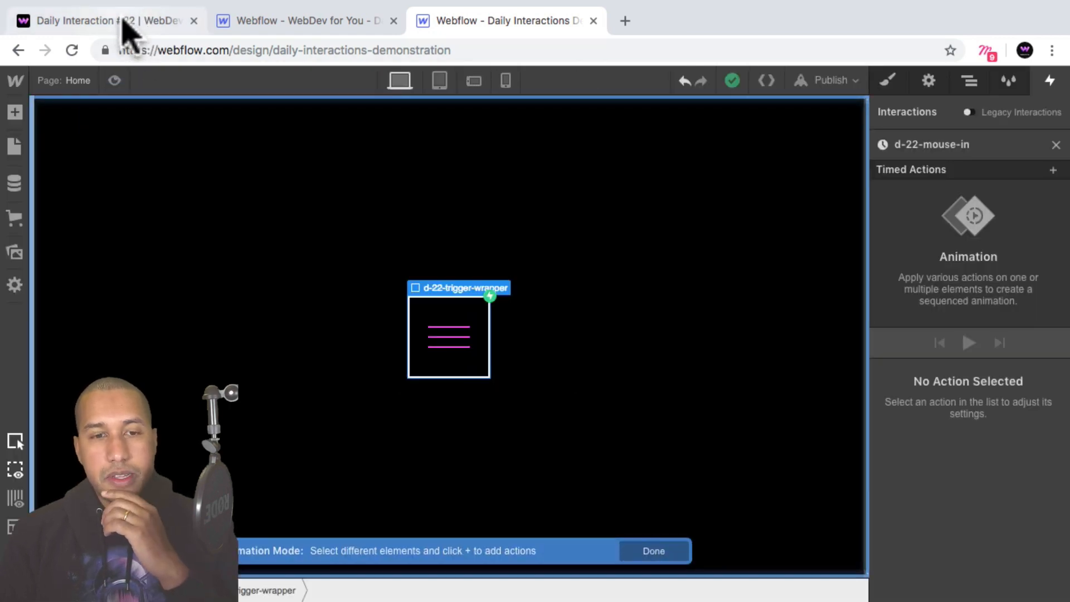
left_click(121, 21)
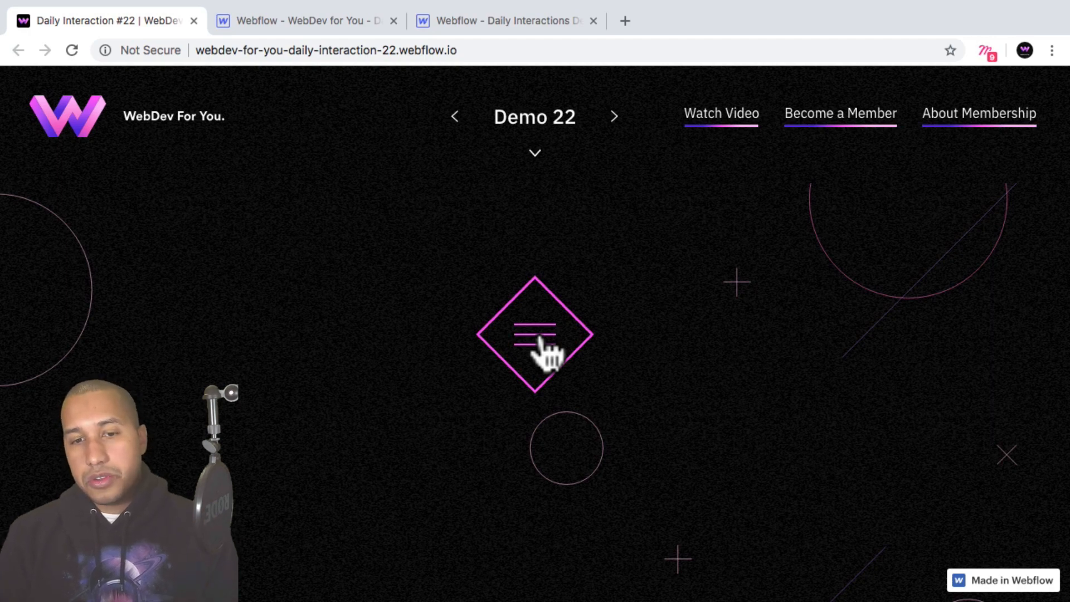
left_click(471, 25)
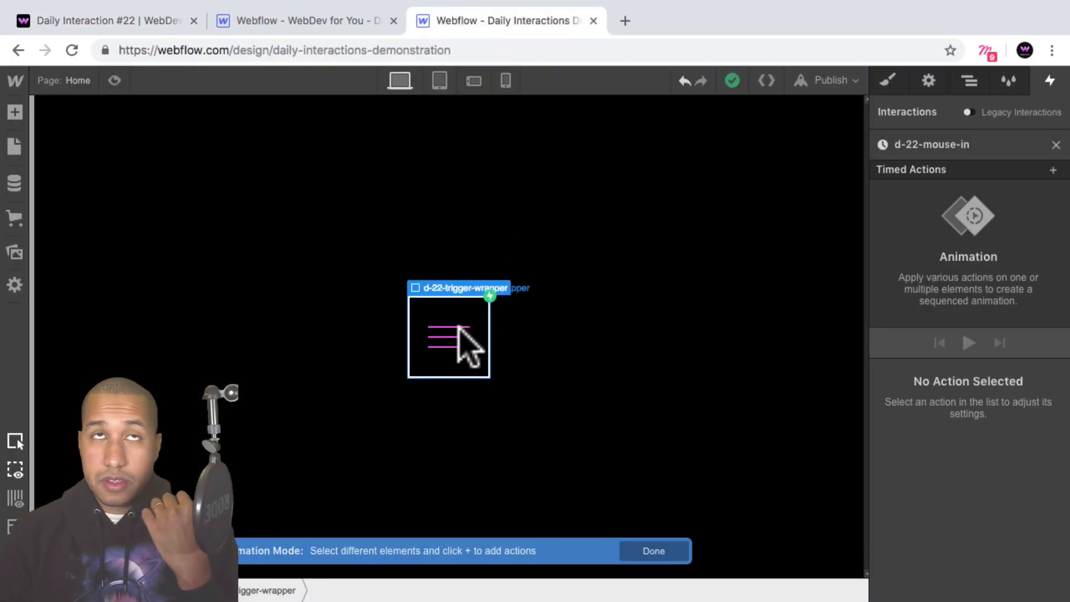
Add a Move action of -200% on X for the first d-22-trigger-line in the second d-22-trigger-lines-wrapper.
left_click(969, 82)
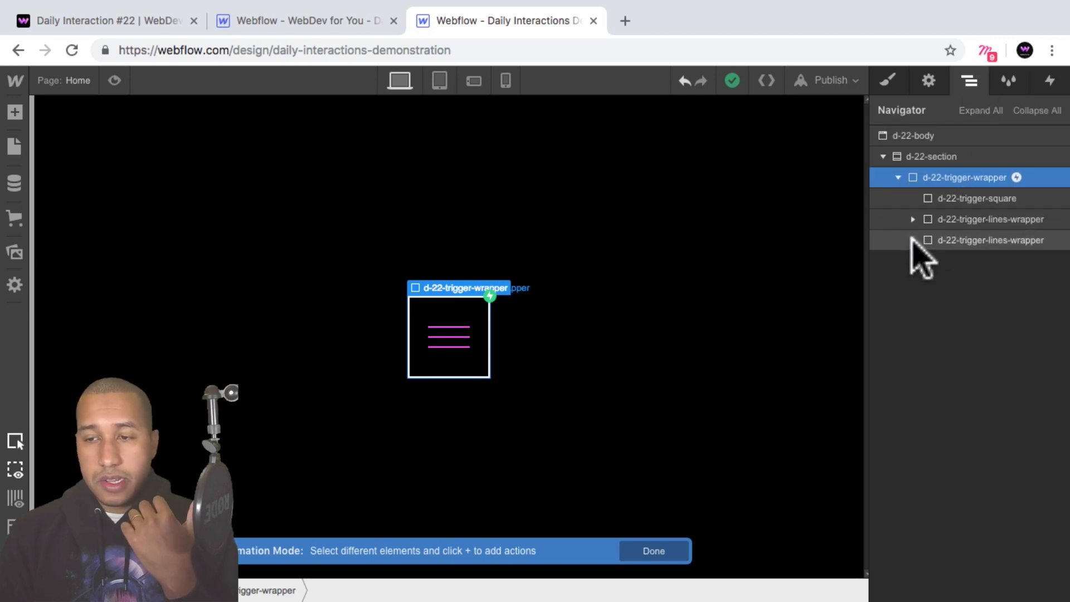
left_click(914, 240)
left_click(977, 263)
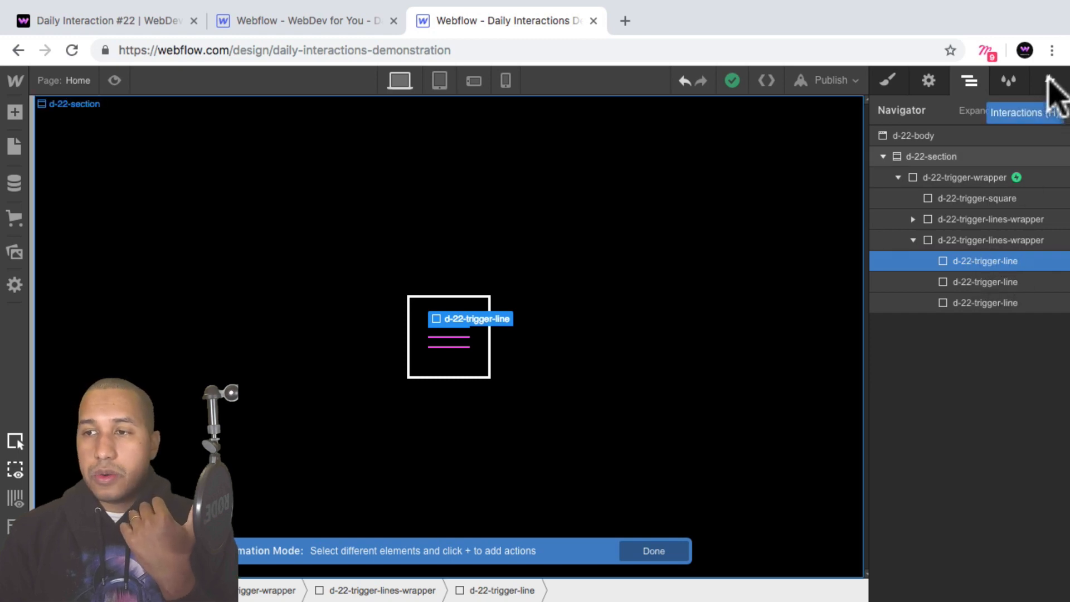
left_click(1050, 82)
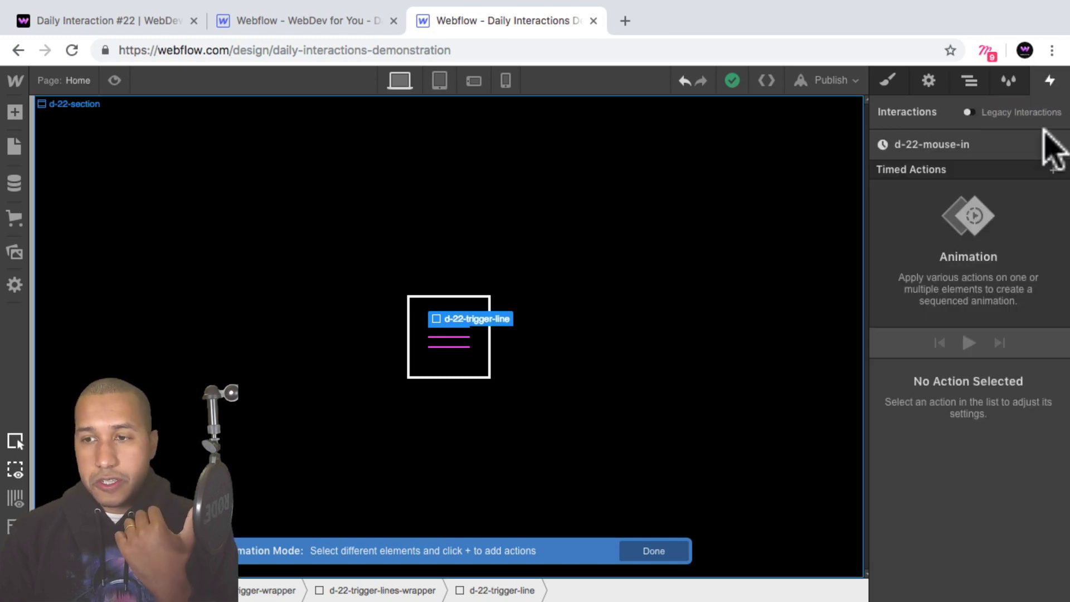
left_click(1053, 170)
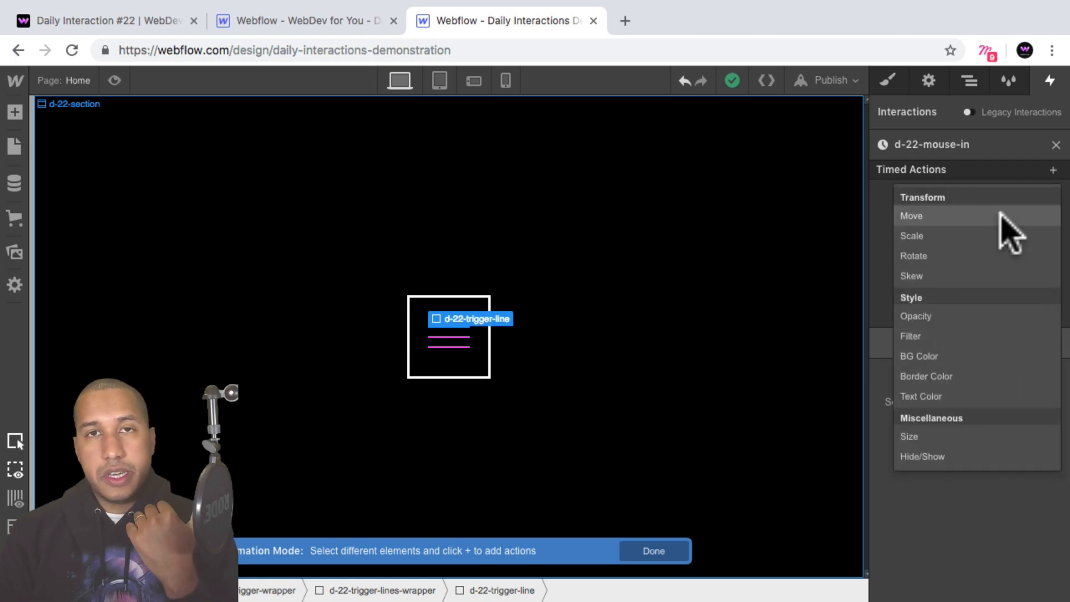
left_click(1010, 217)
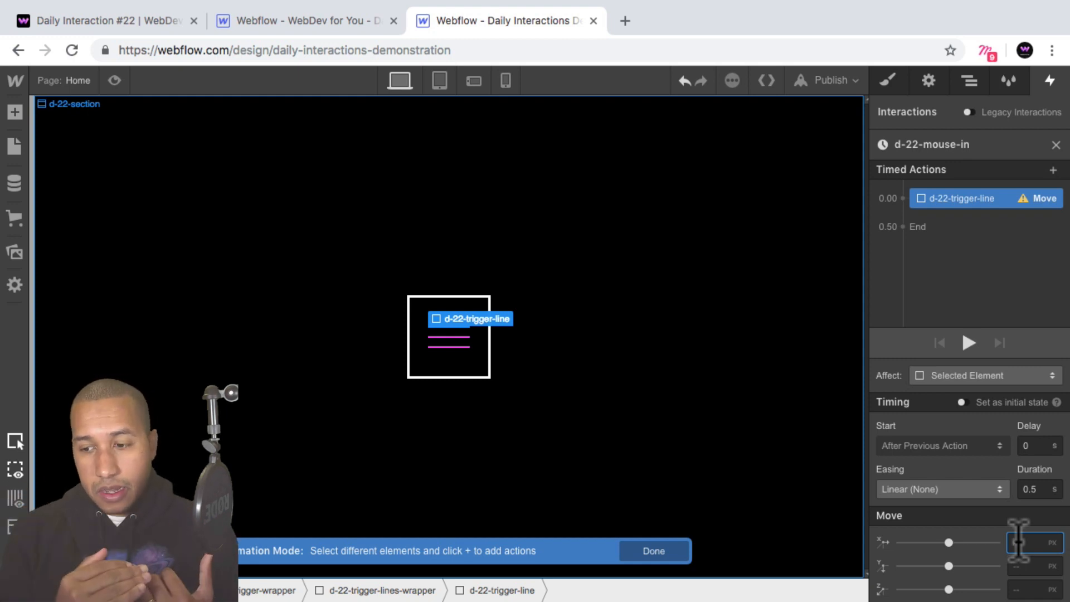
type("-20")
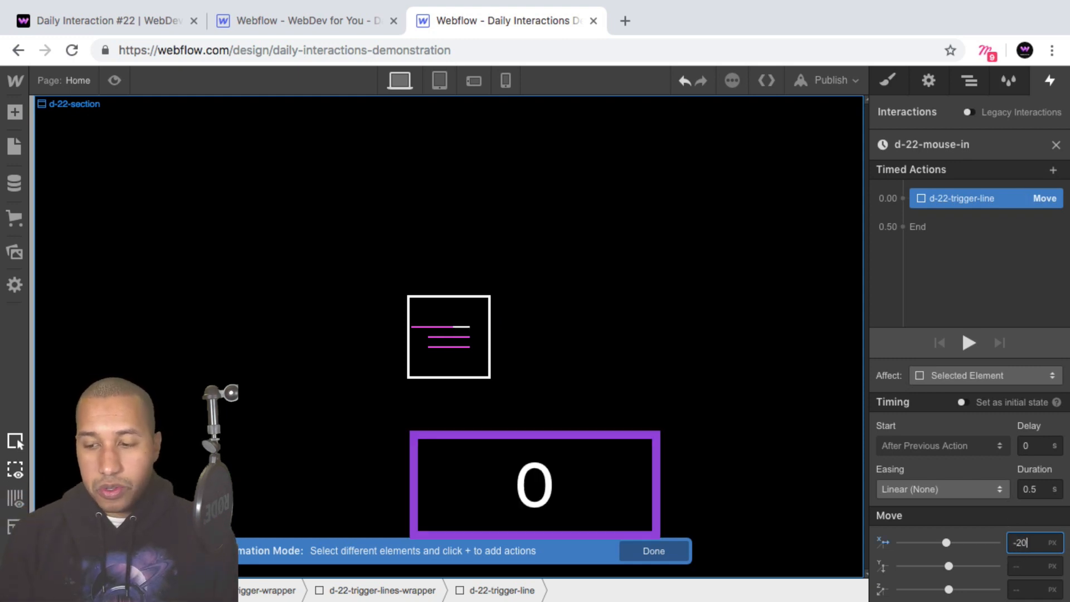
type("0%")
key("Return")
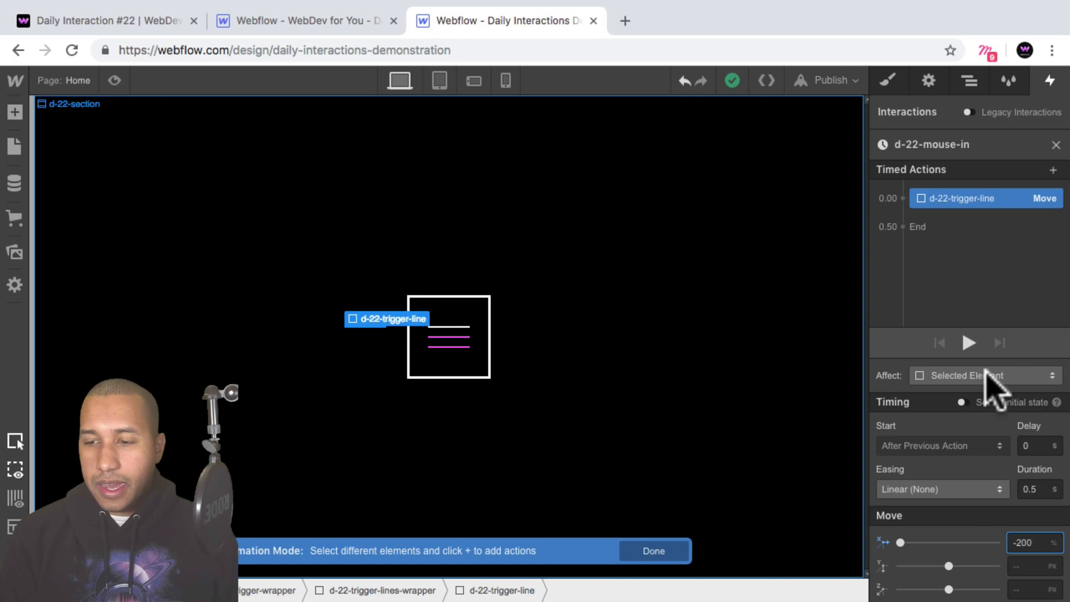
Set the first line's Move action as initial state and check the result in preview mode.
left_click(961, 398)
left_click(961, 400)
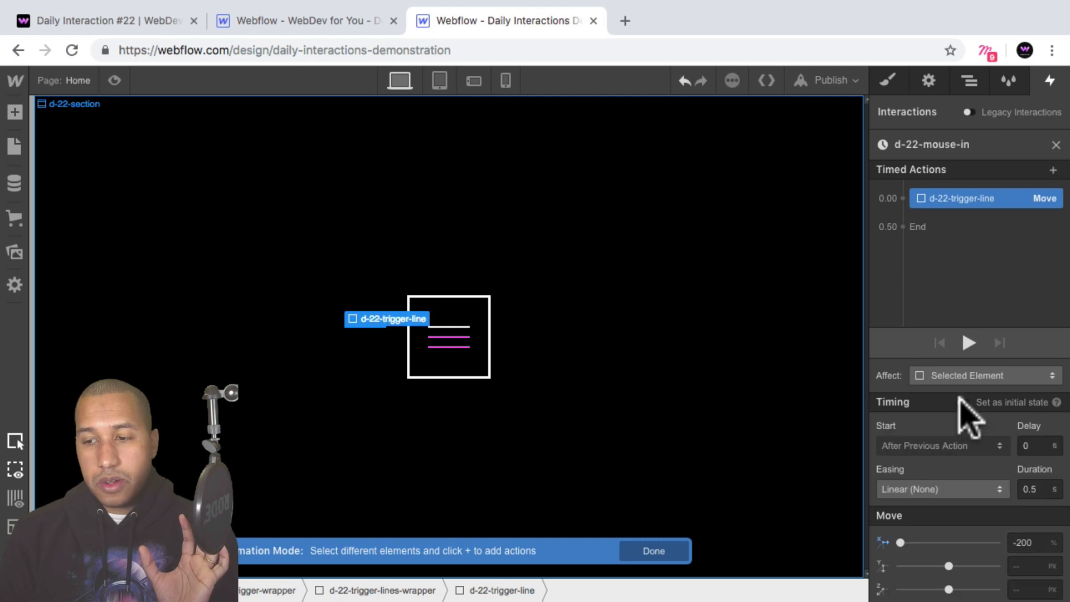
left_click(963, 402)
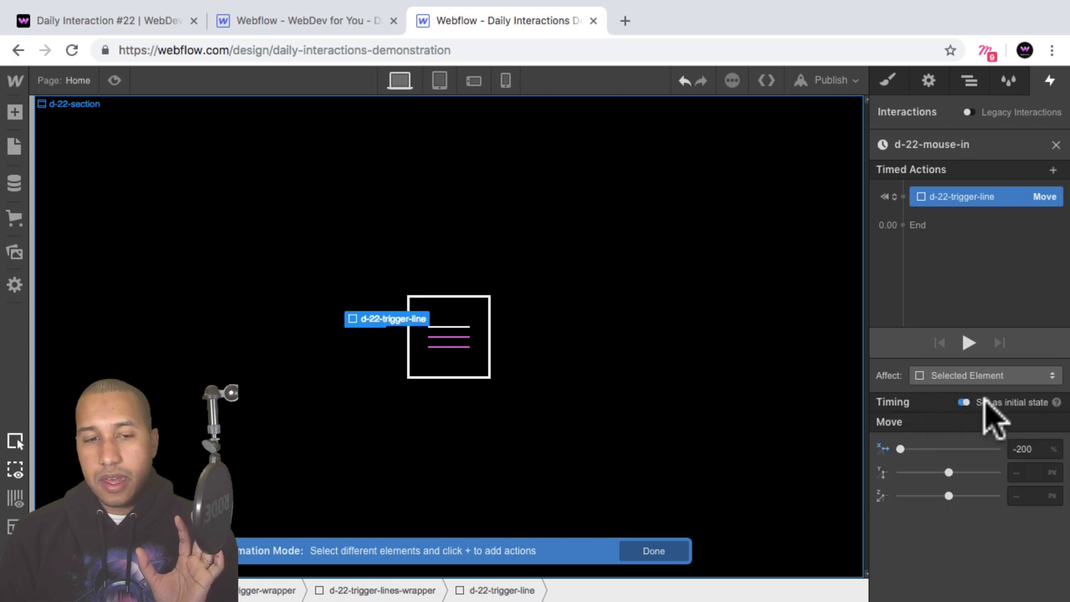
left_click(114, 82)
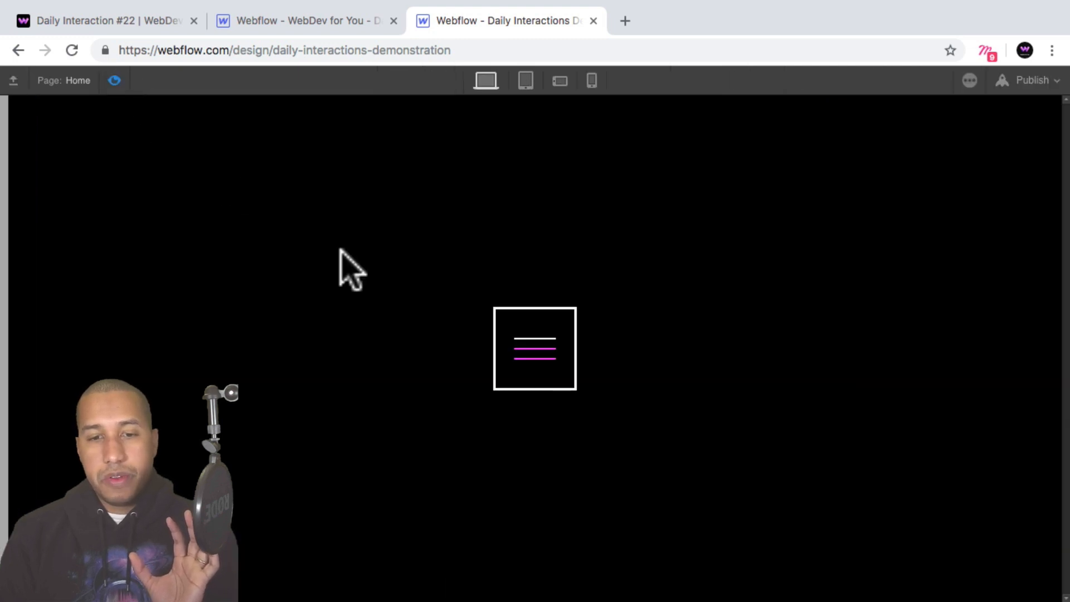
left_click(114, 82)
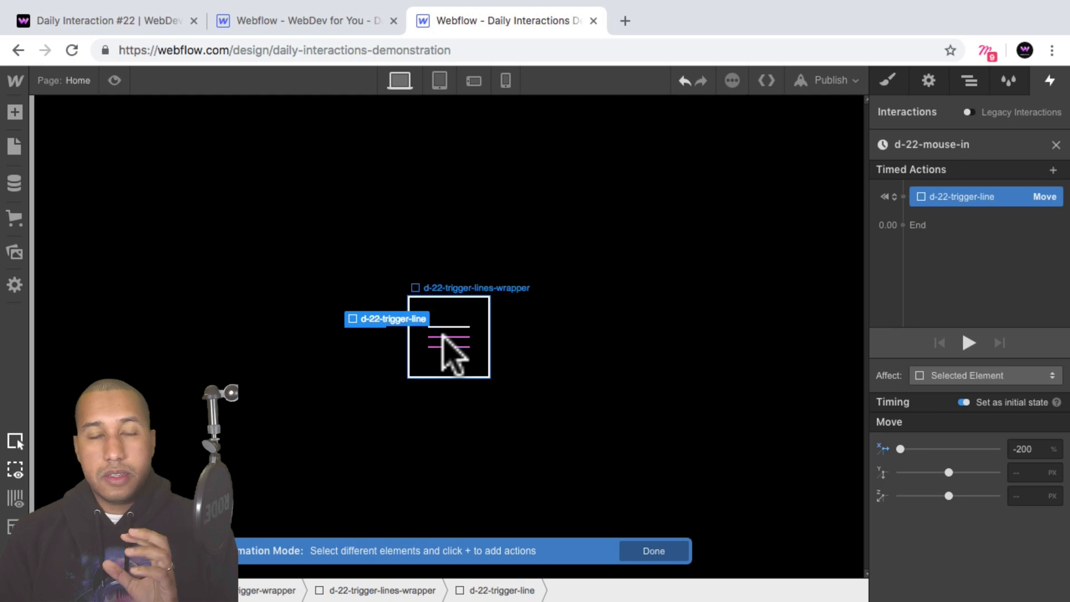
Duplicate the first line's Move action and retarget the copy to the middle d-22-trigger-line of the second lines wrapper.
right_click(970, 198)
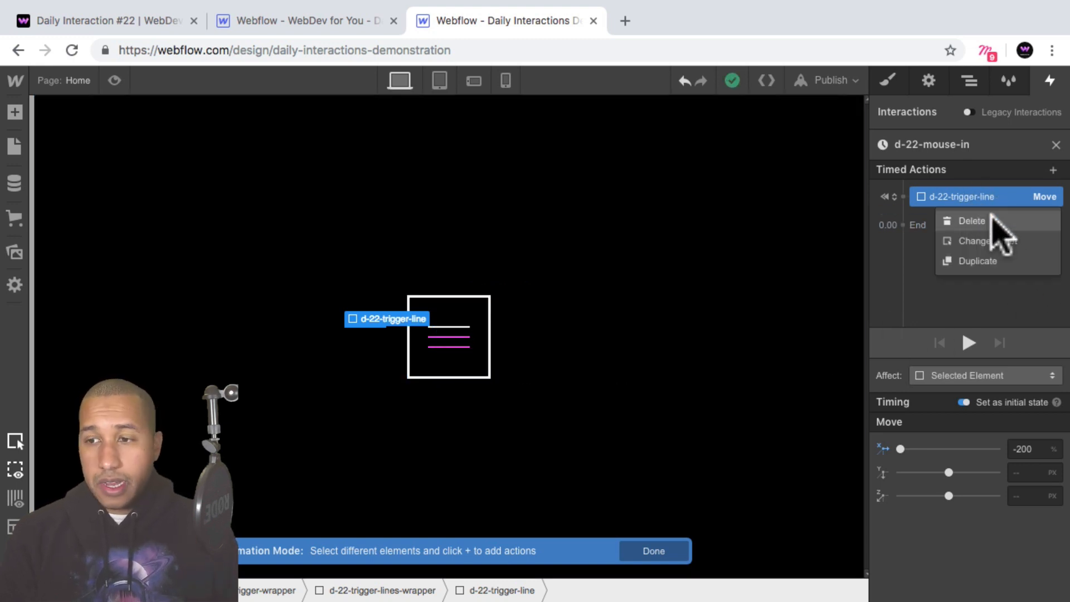
left_click(1007, 262)
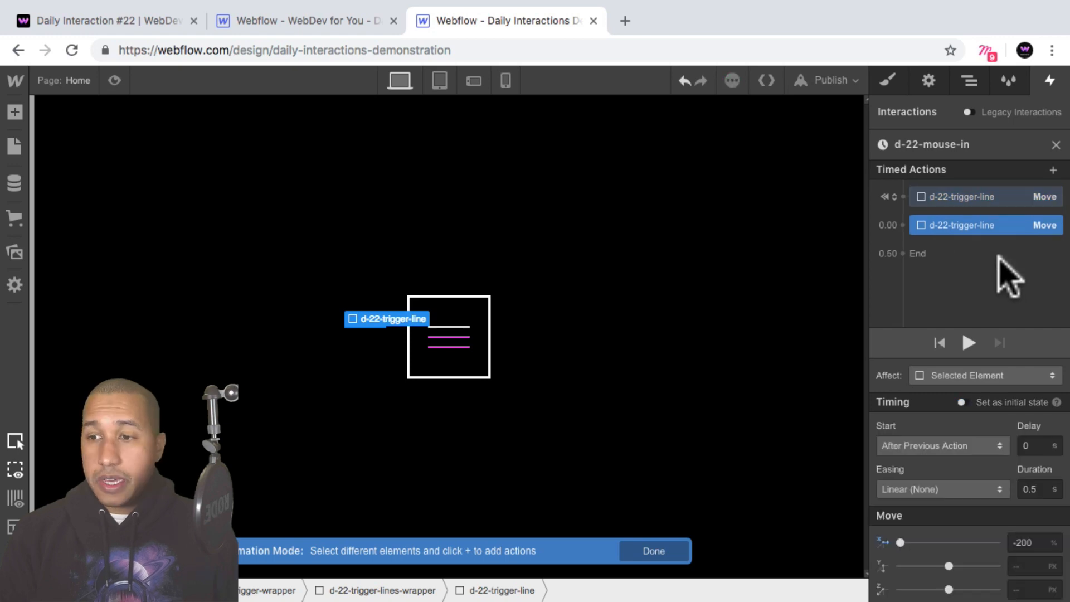
right_click(982, 226)
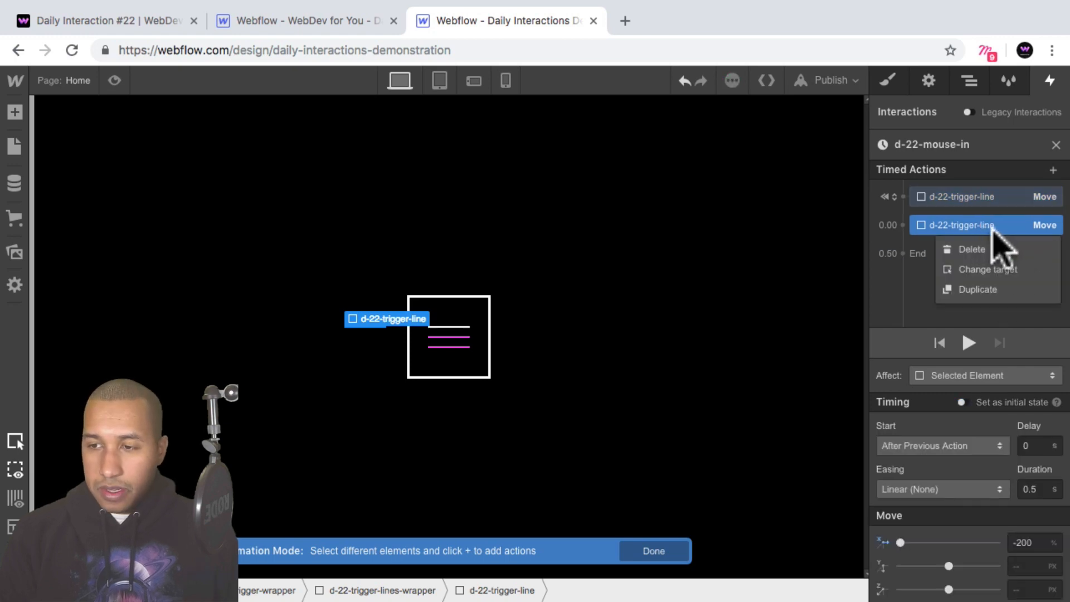
left_click(1024, 268)
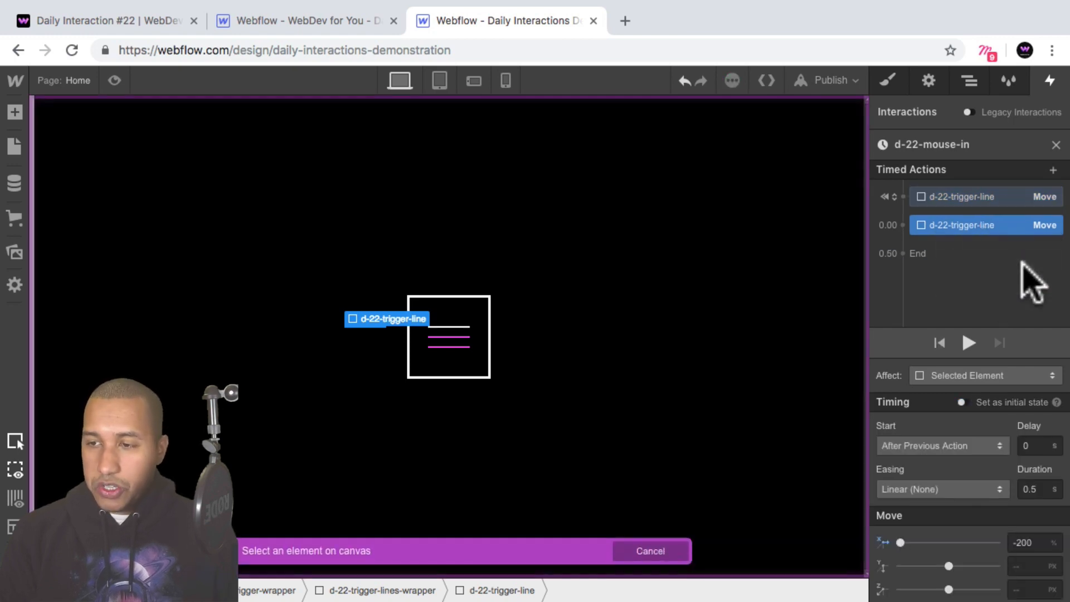
left_click(968, 82)
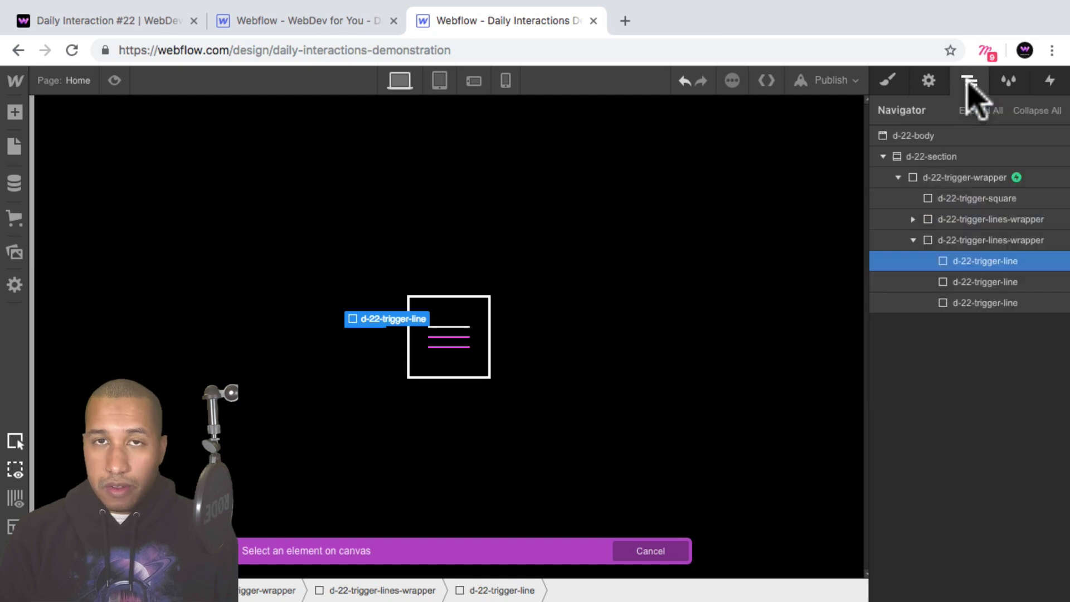
left_click(1002, 283)
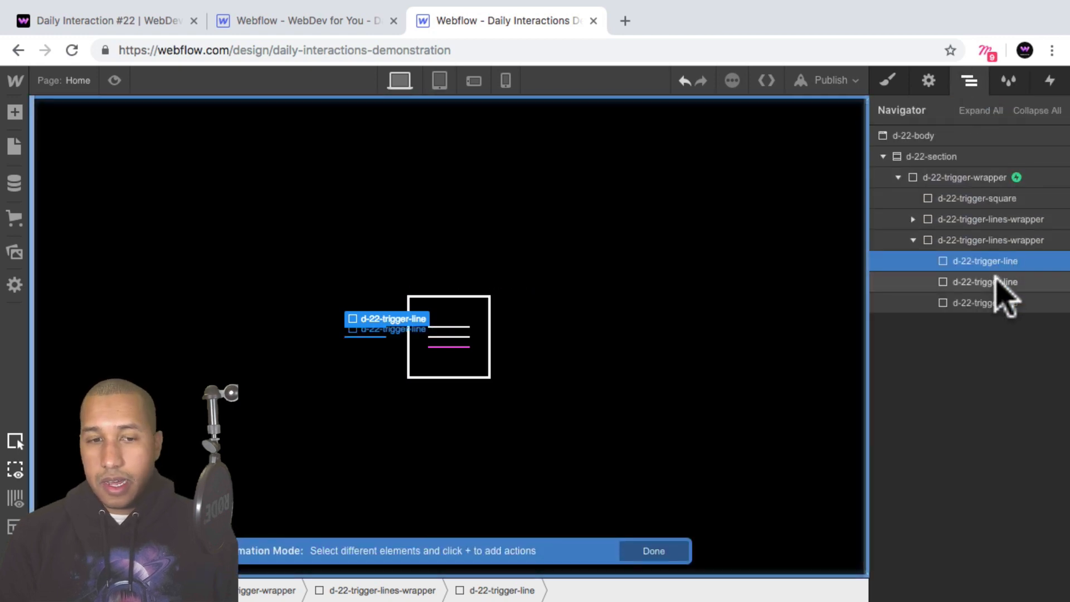
left_click(1050, 81)
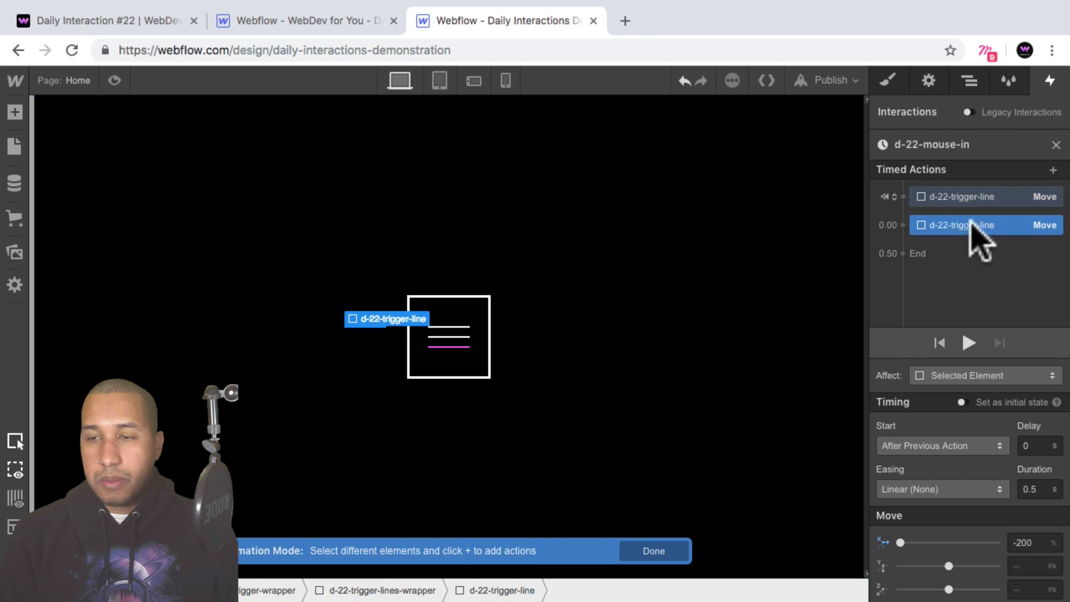
Duplicate the middle line's Move action and retarget the copy to the last d-22-trigger-line of the second lines wrapper.
right_click(980, 223)
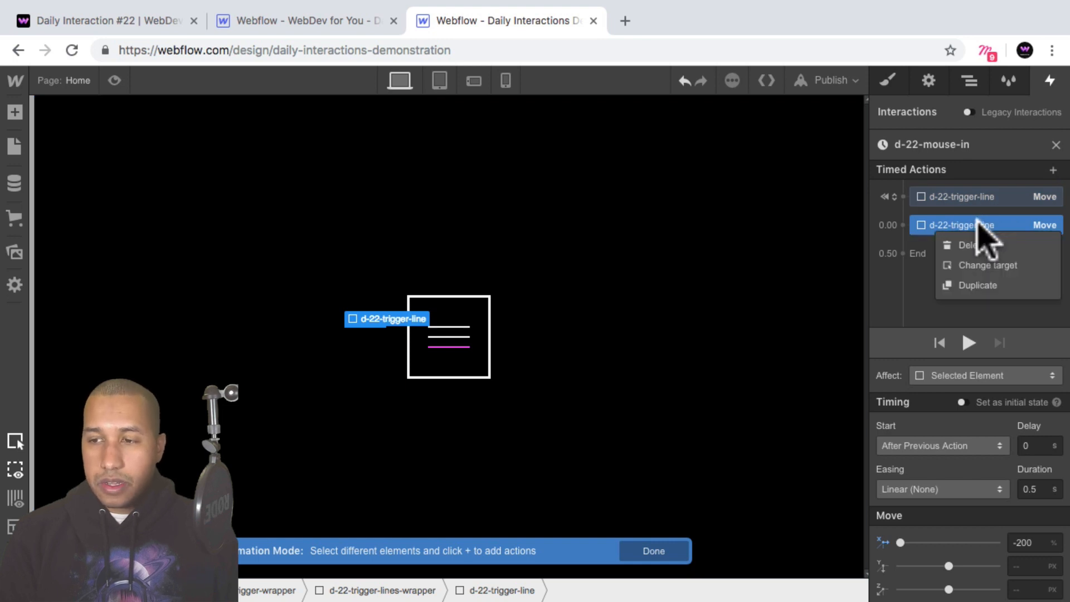
left_click(1031, 285)
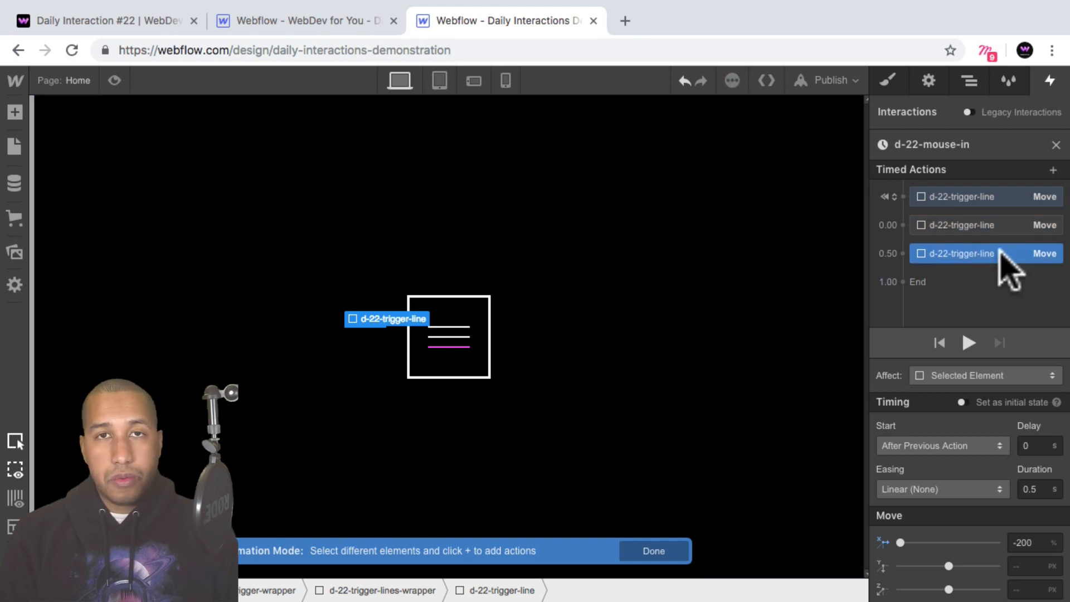
right_click(999, 254)
left_click(1026, 294)
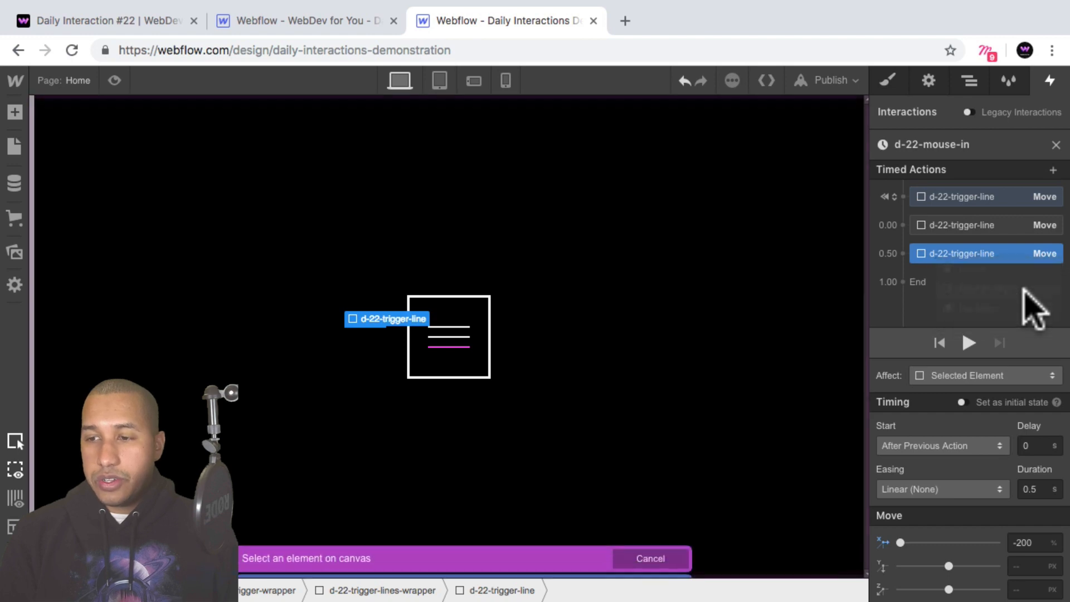
left_click(970, 82)
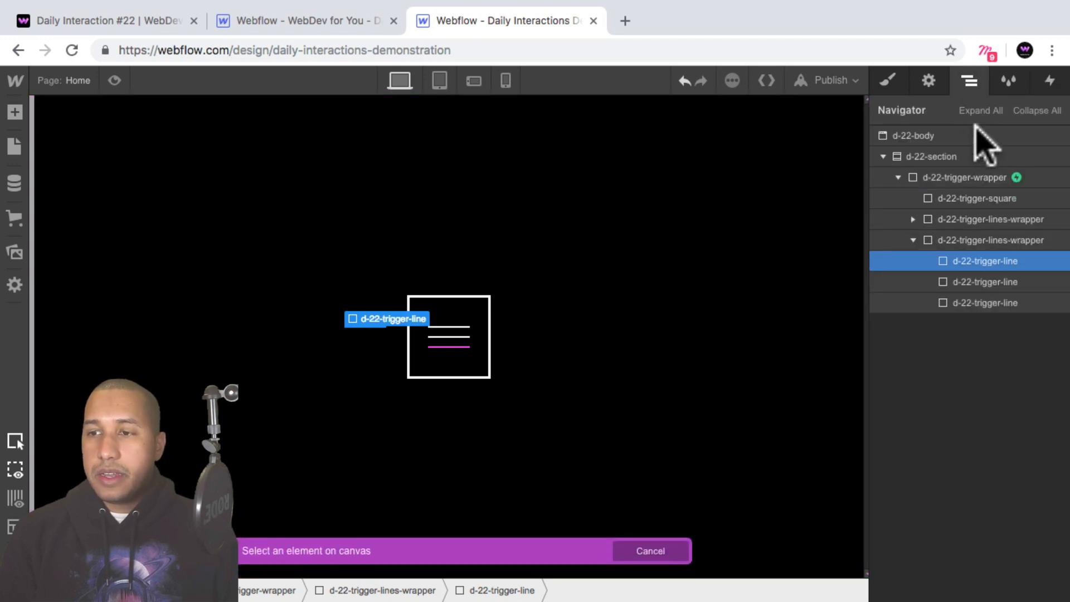
left_click(990, 303)
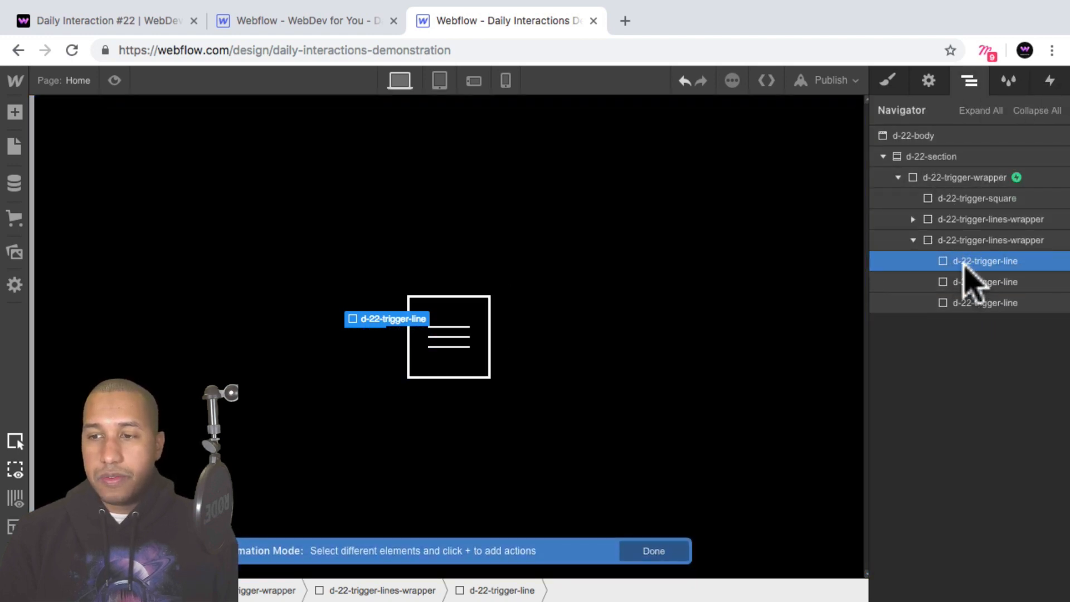
left_click(1050, 81)
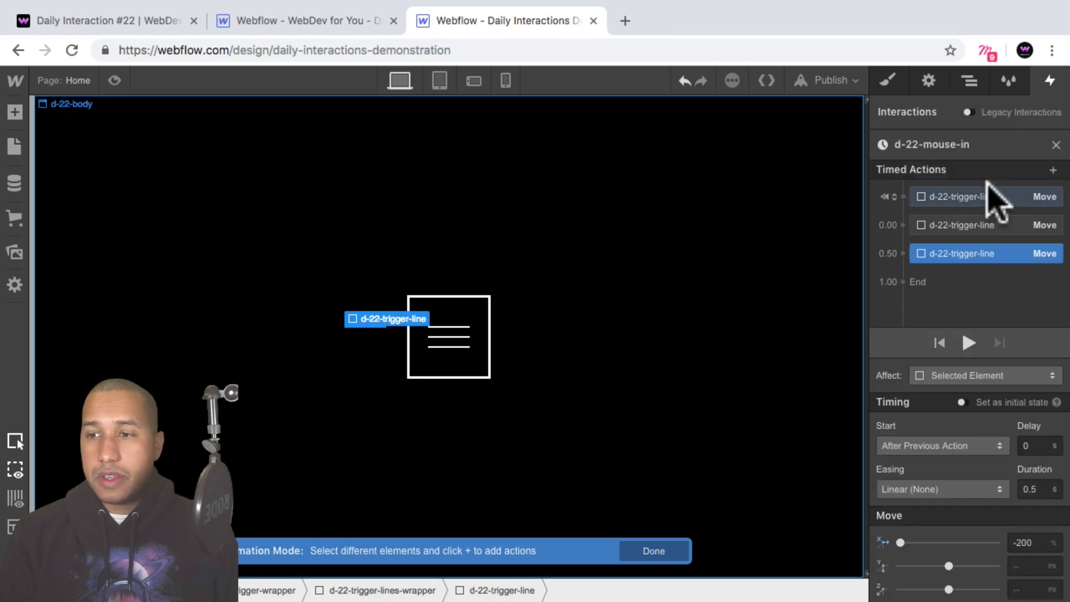
Move the two duplicated Move actions into the initial state group under the first one and check all three actions.
left_click(965, 228)
left_click_drag(964, 229, 964, 202)
left_click(959, 246)
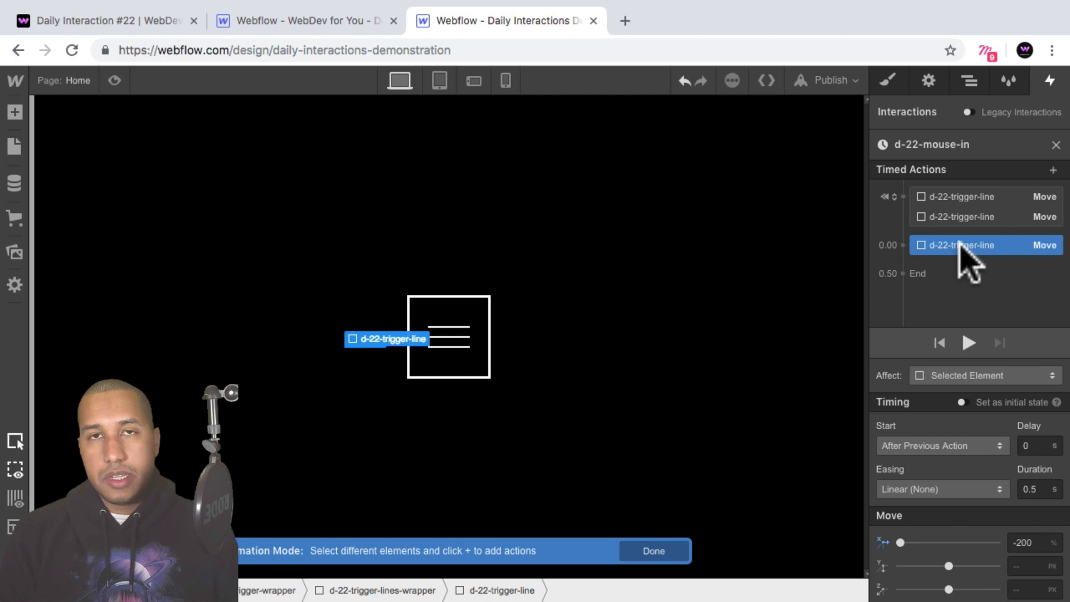
left_click_drag(964, 249, 975, 244)
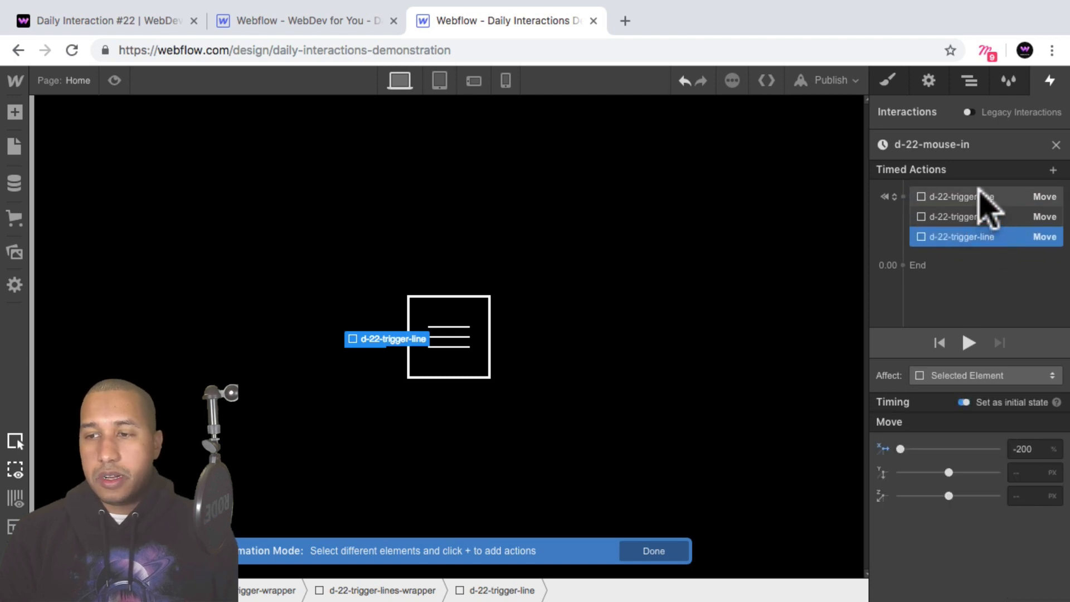
left_click(984, 200)
left_click(972, 215)
left_click(970, 236)
left_click(967, 197)
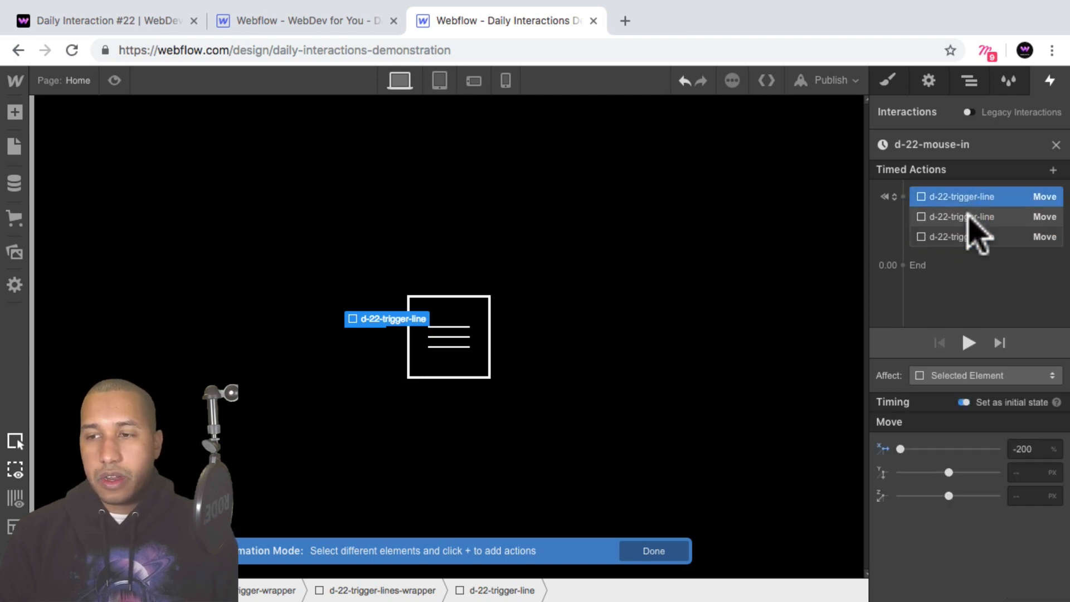
Review the settings of the three initial-state Move actions on the d-22-trigger-line elements.
left_click(969, 215)
left_click(970, 237)
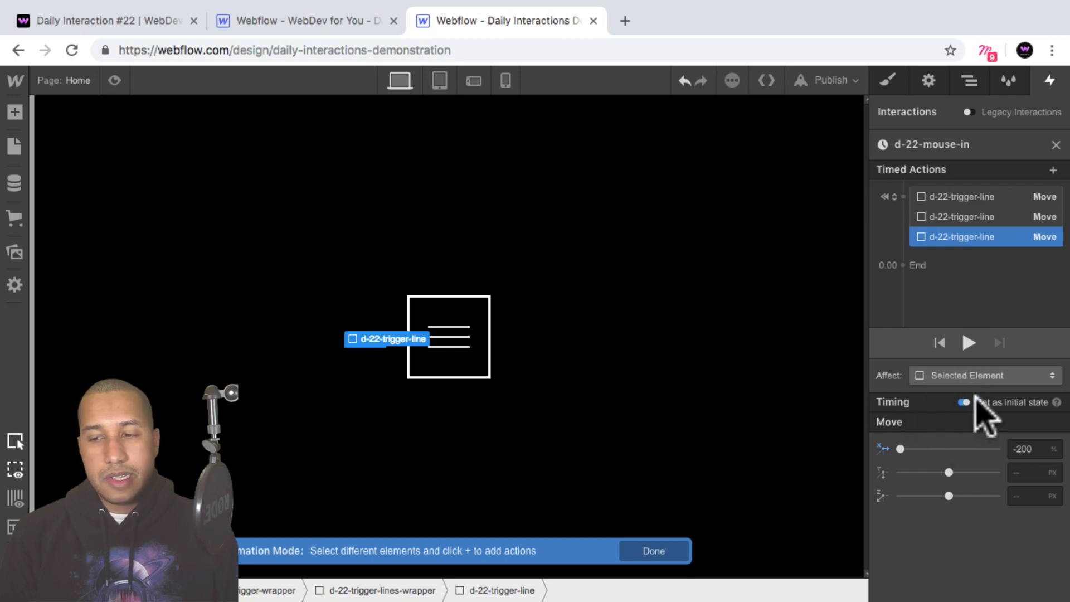
left_click(971, 217)
left_click(962, 199)
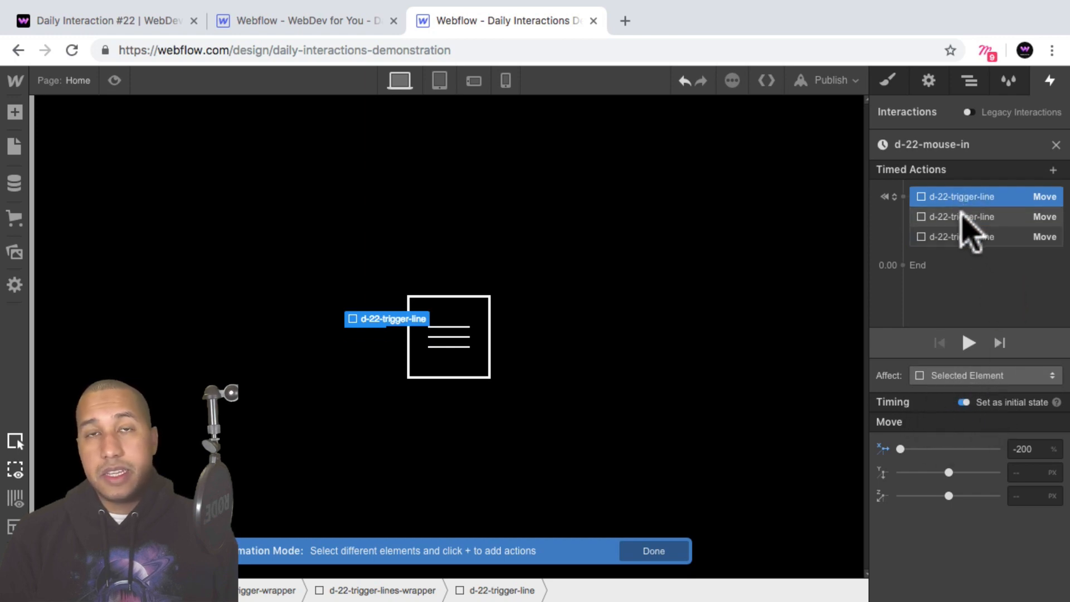
left_click(968, 218)
left_click(962, 240)
Check the trigger in preview mode and compare it with the Daily Interaction #22 demo page.
left_click(115, 81)
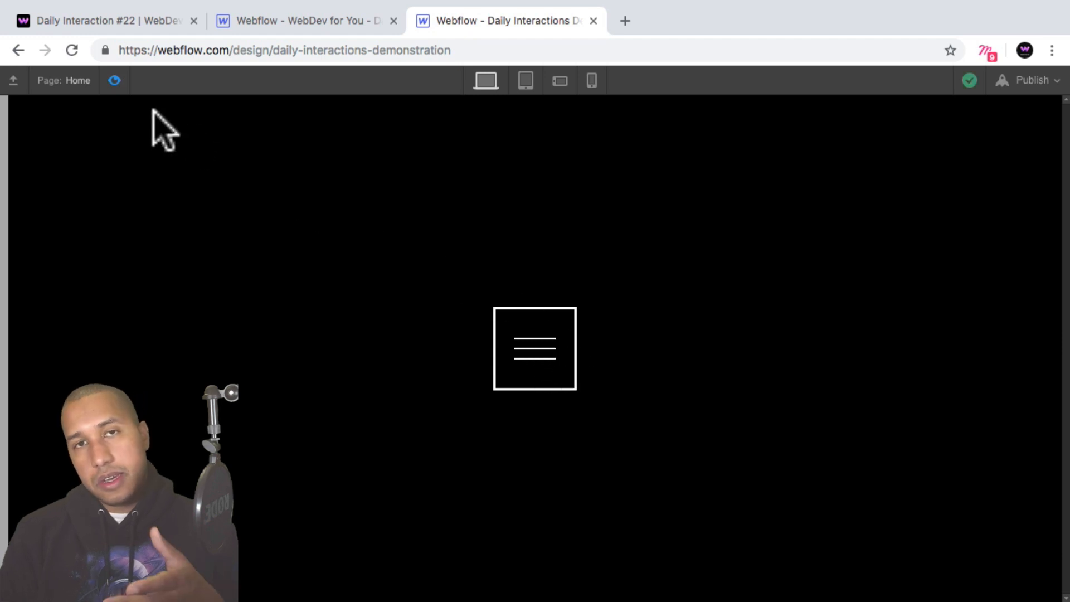
left_click(114, 80)
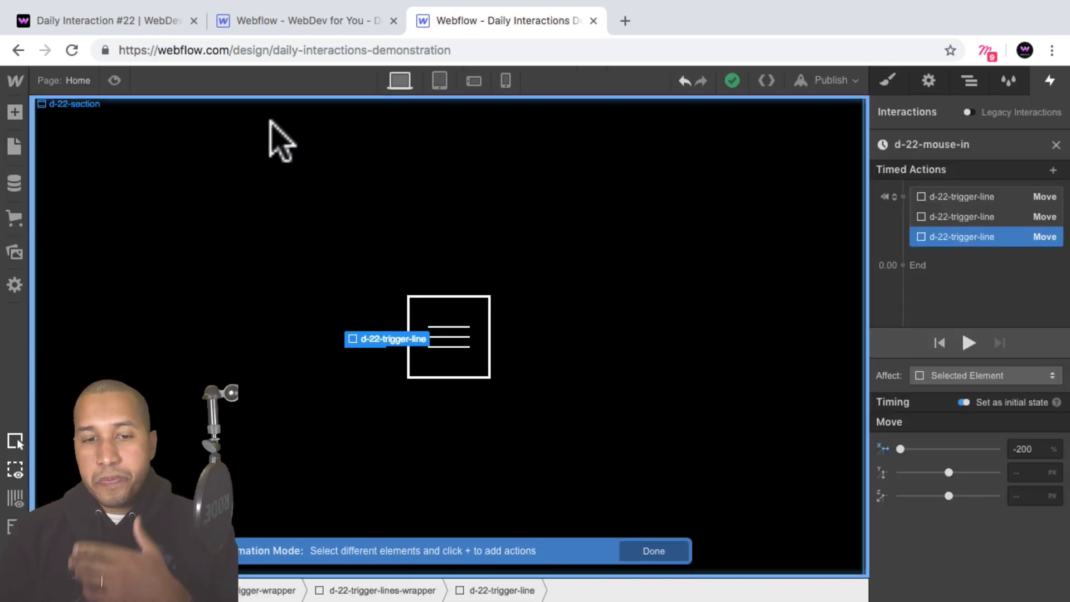
left_click(114, 80)
left_click(114, 81)
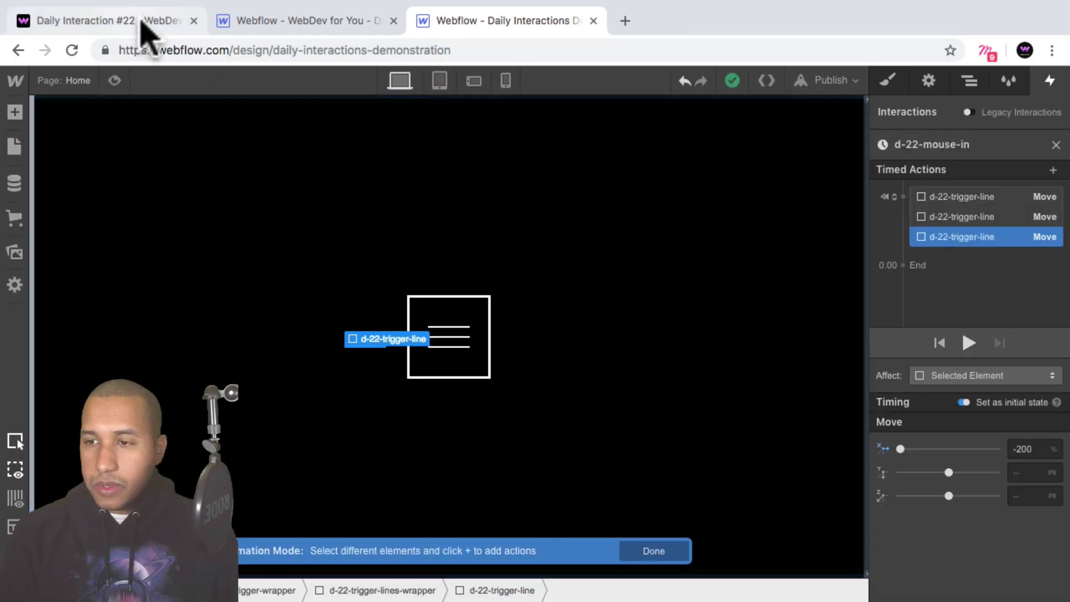
left_click(139, 21)
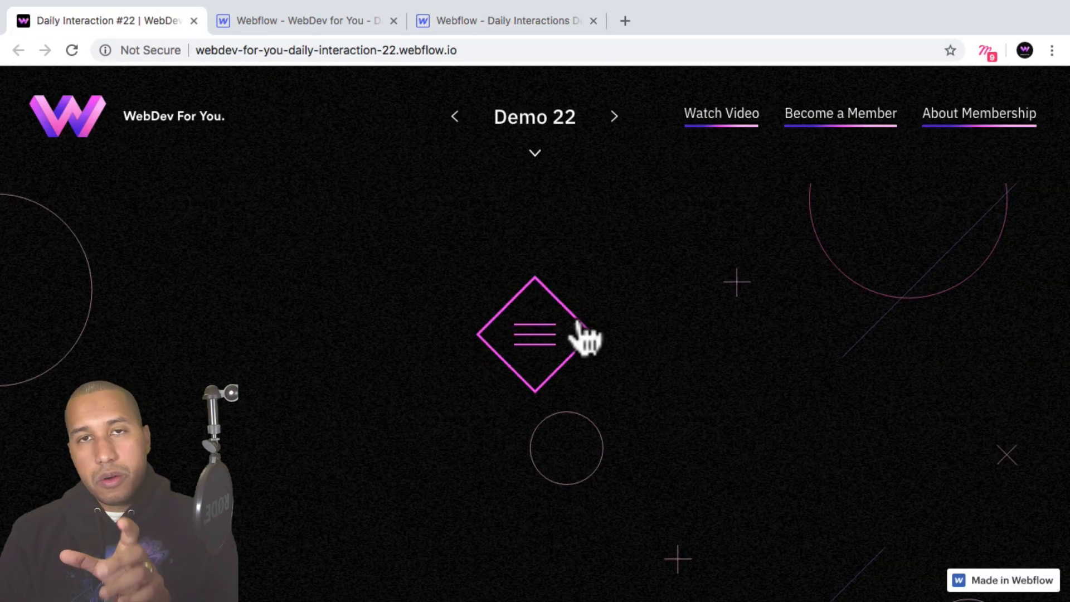
left_click(524, 22)
Add a Rotate action for d-22-trigger-square after the initial-state group and set its Z rotation to 45 degrees.
left_click(971, 80)
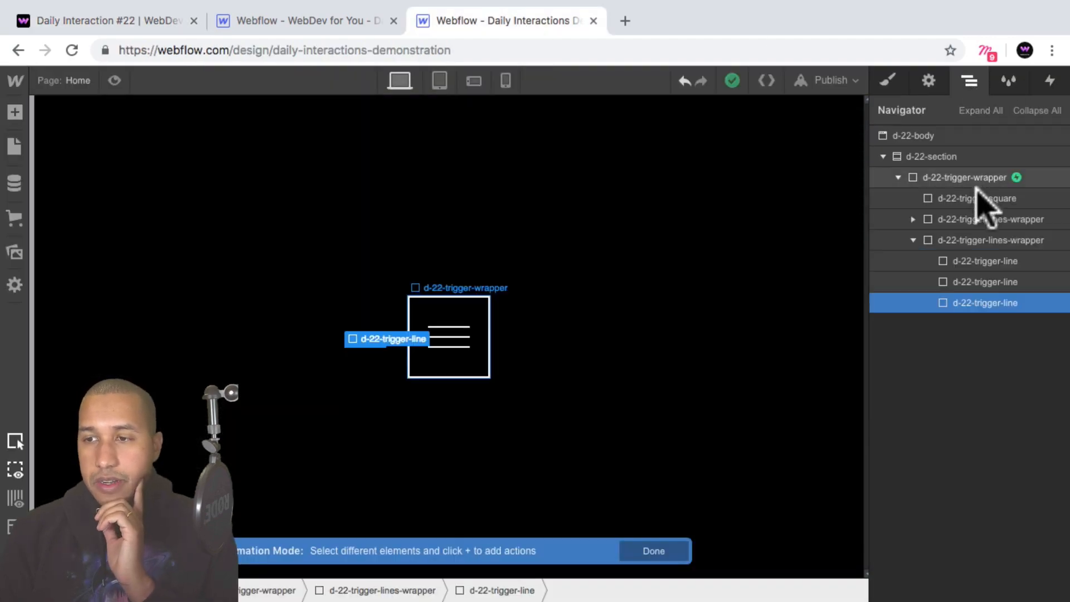
left_click(977, 198)
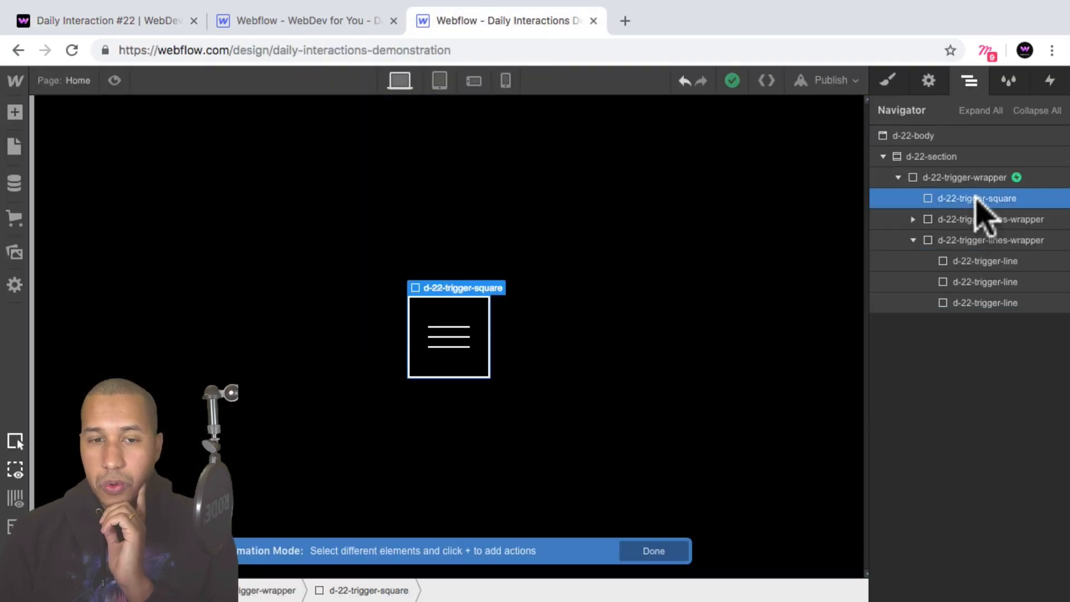
left_click(1050, 80)
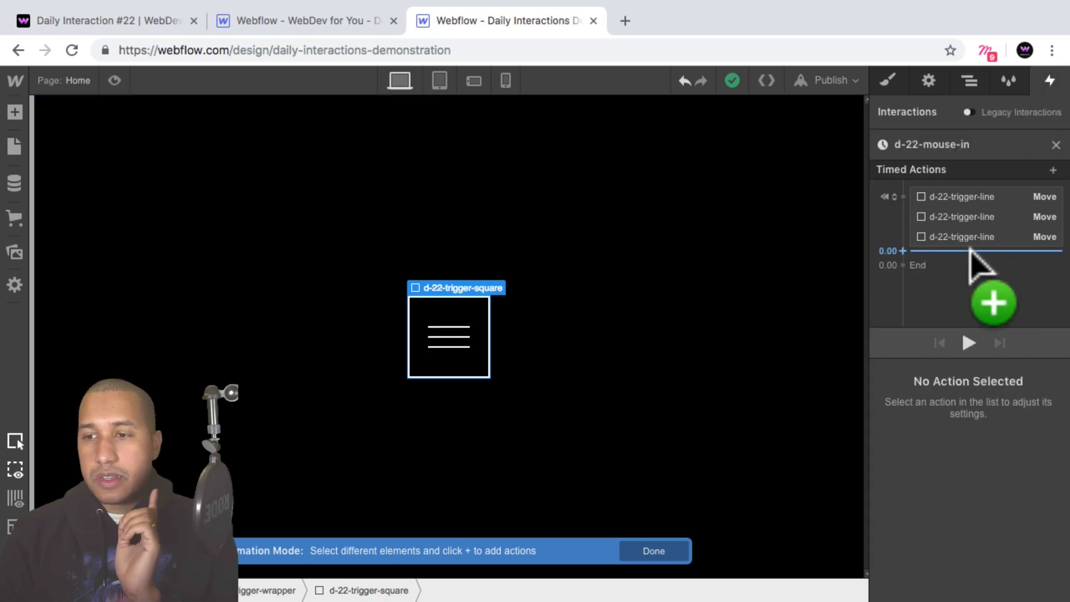
left_click(964, 251)
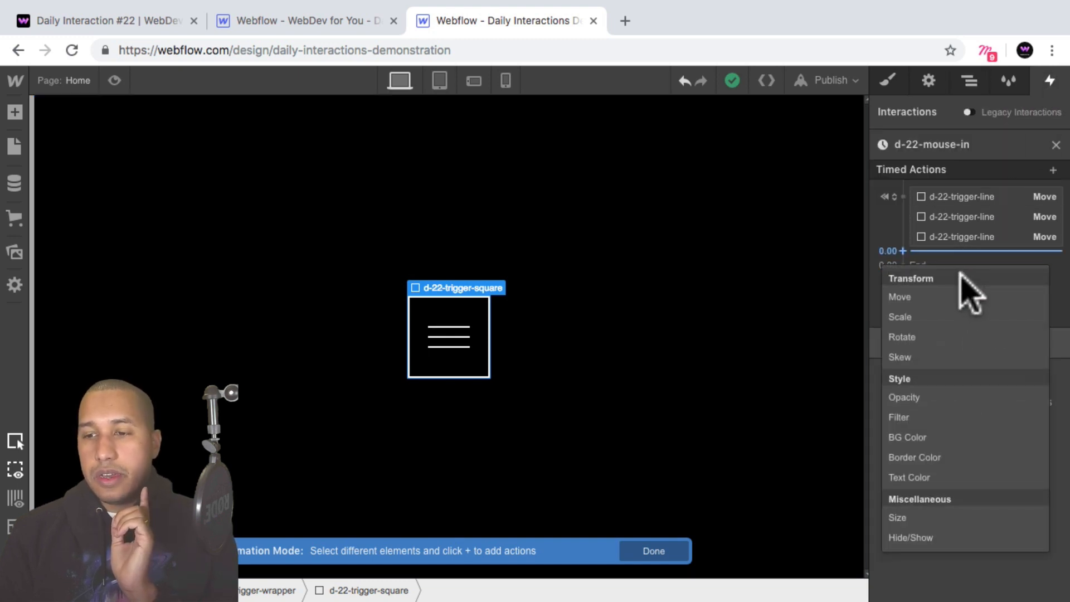
left_click(902, 338)
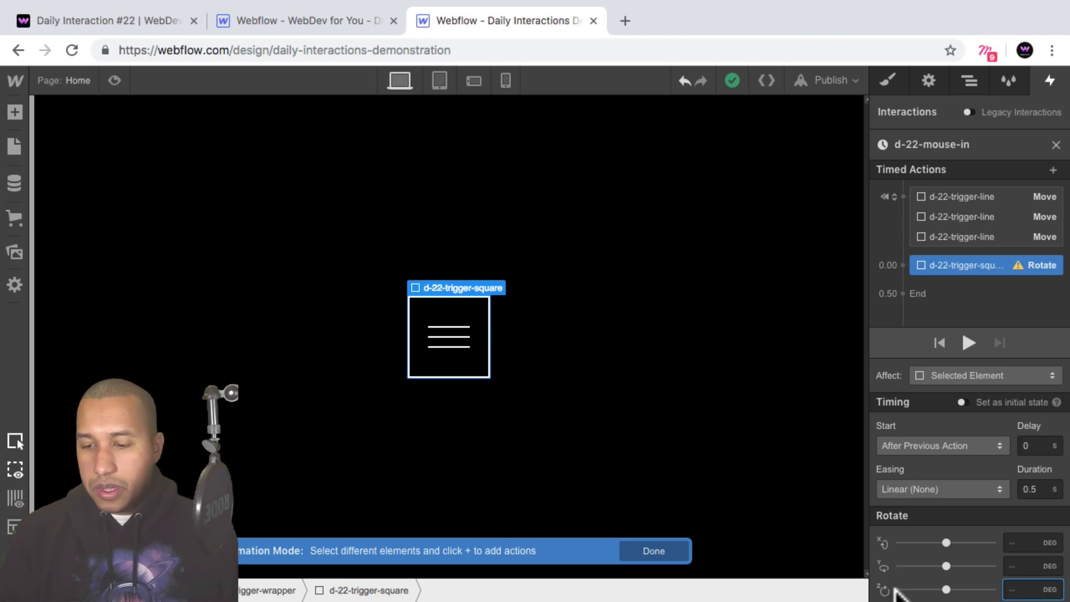
key("Return")
type("45")
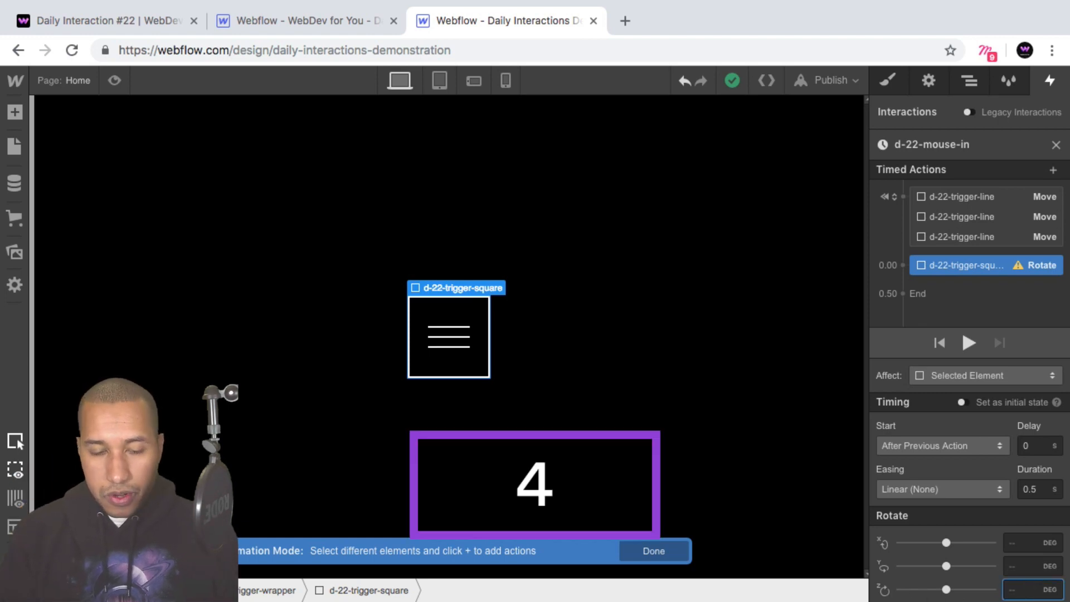
key("Return")
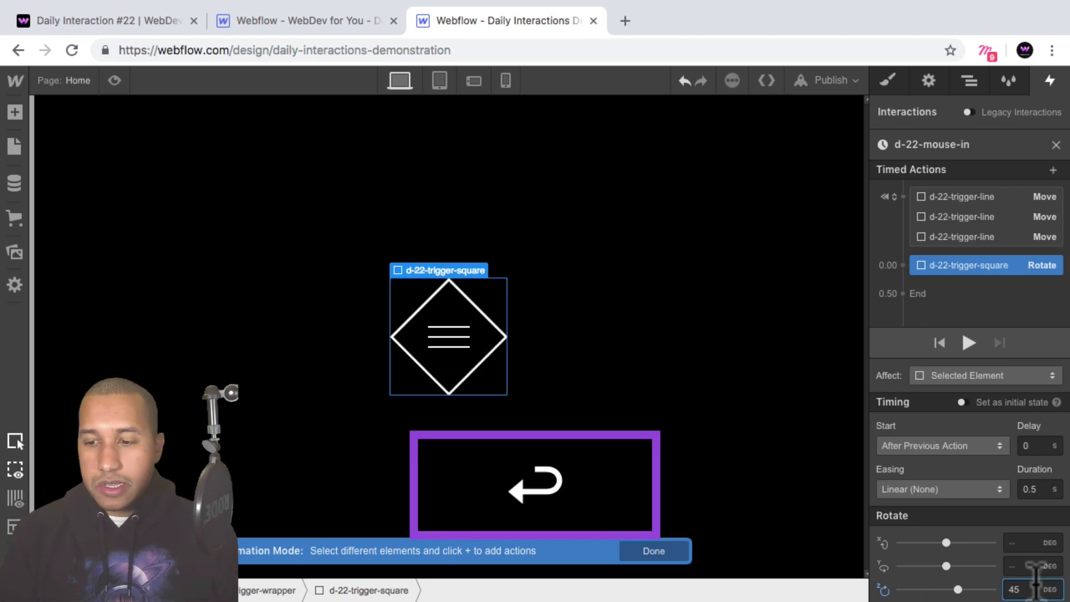
Set the Rotate action's easing to Out Circ and its duration to 1 s, and check the result in preview mode.
left_click(955, 490)
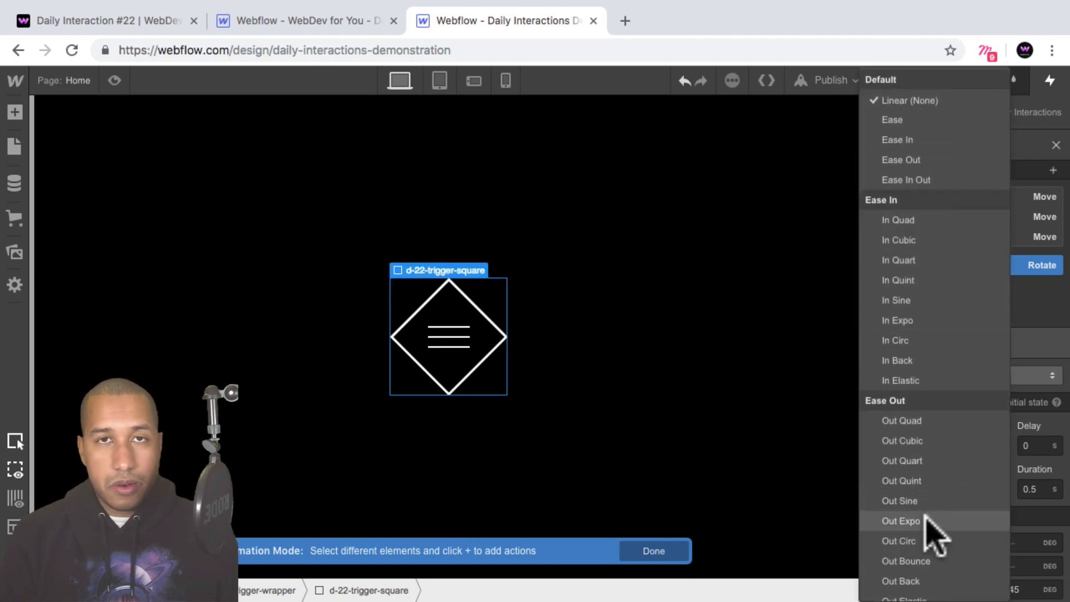
left_click(926, 520)
left_click(936, 490)
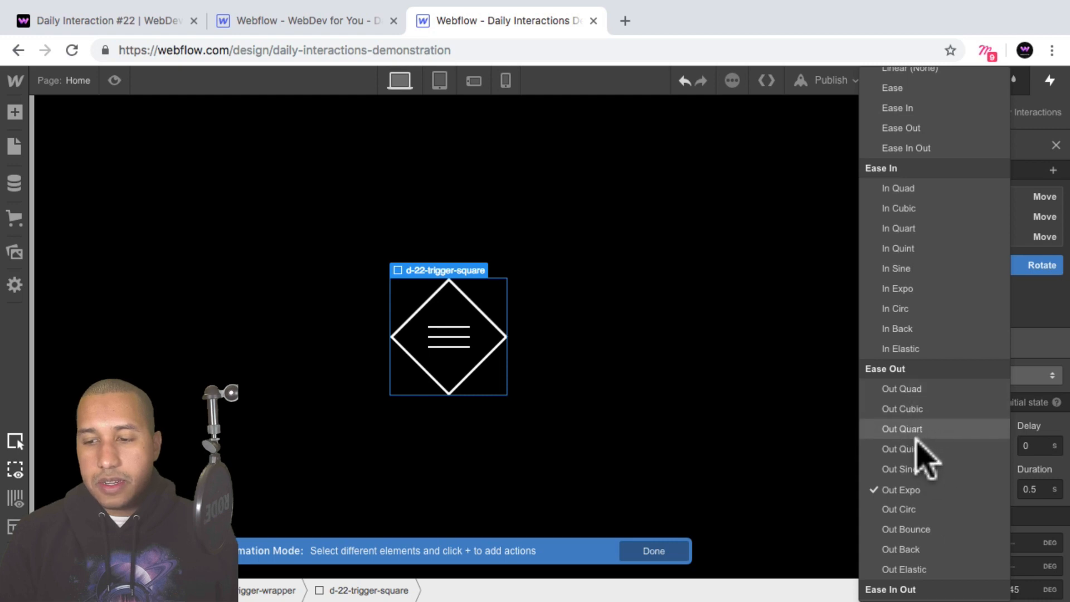
left_click(914, 509)
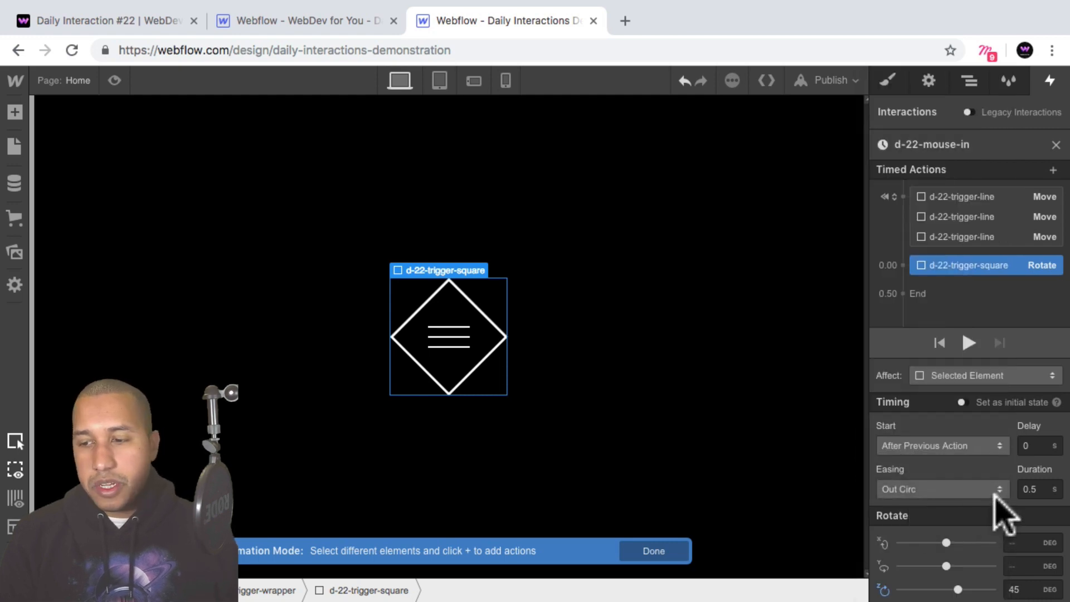
left_click(1040, 490)
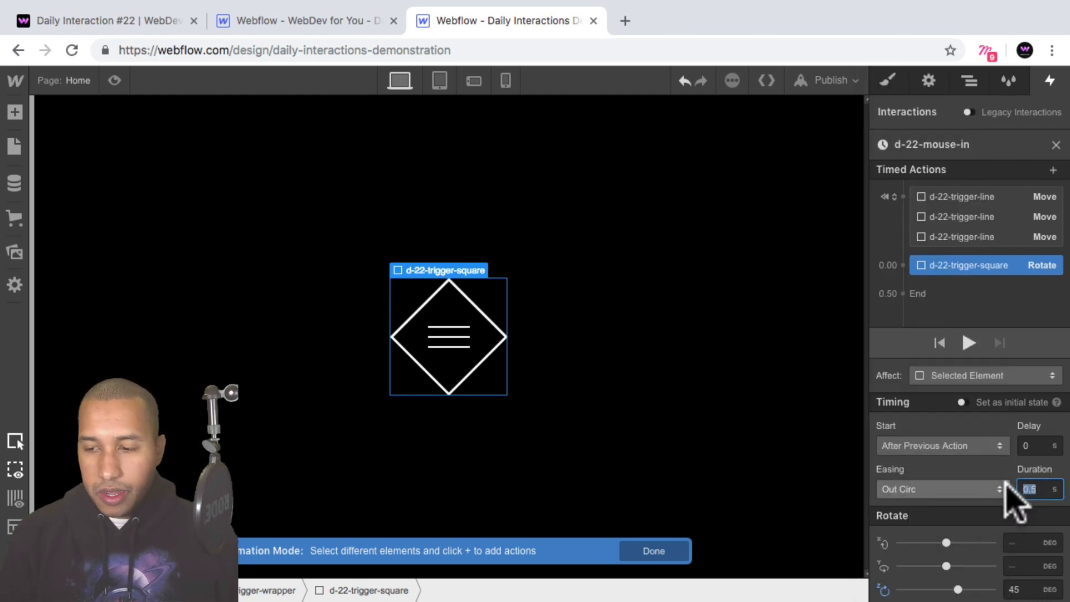
type("1")
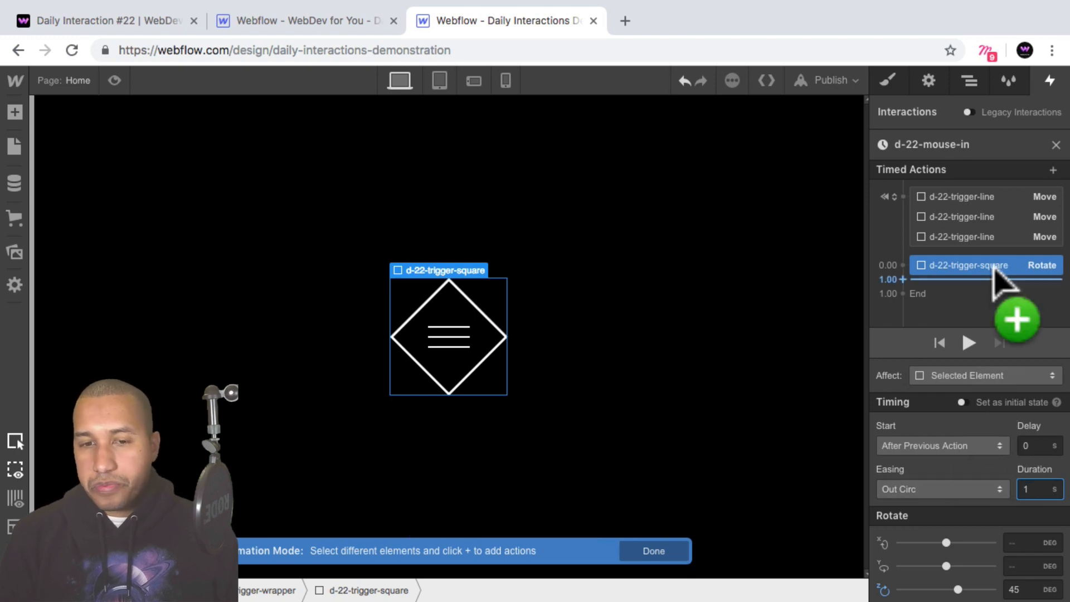
left_click(114, 81)
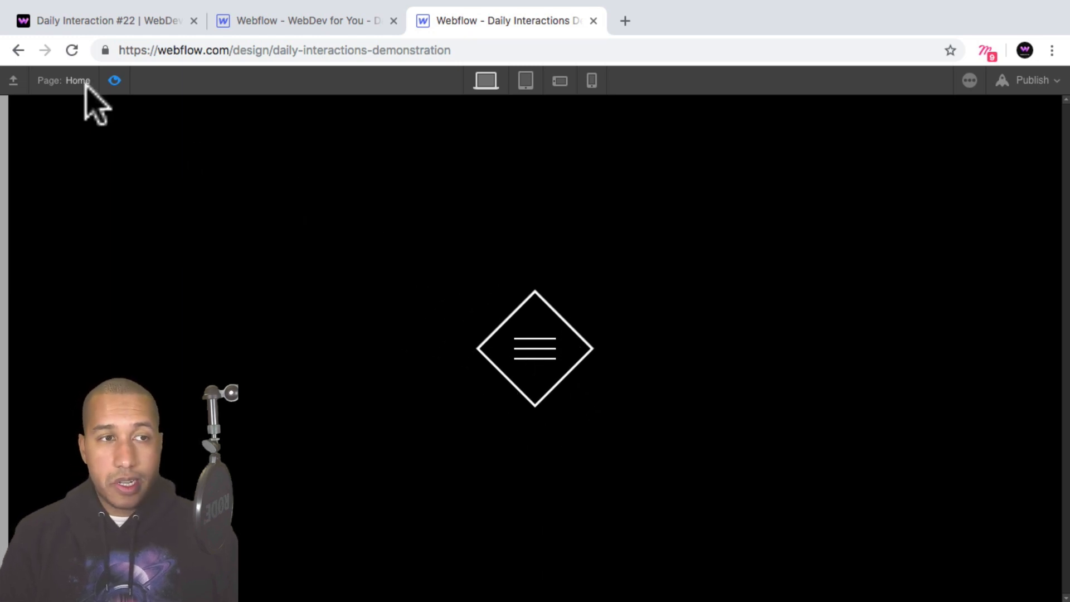
left_click(114, 80)
Add a Border Color action for d-22-trigger-square after the Rotate action, using the pink swatch #ff47f9.
left_click_drag(973, 273, 973, 290)
left_click(965, 277)
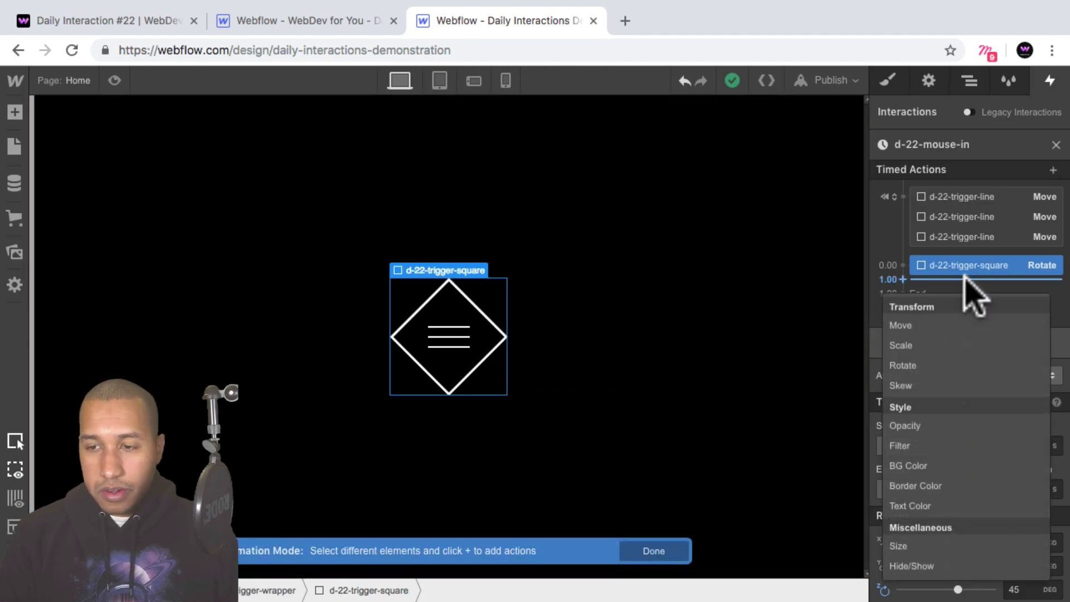
left_click(946, 490)
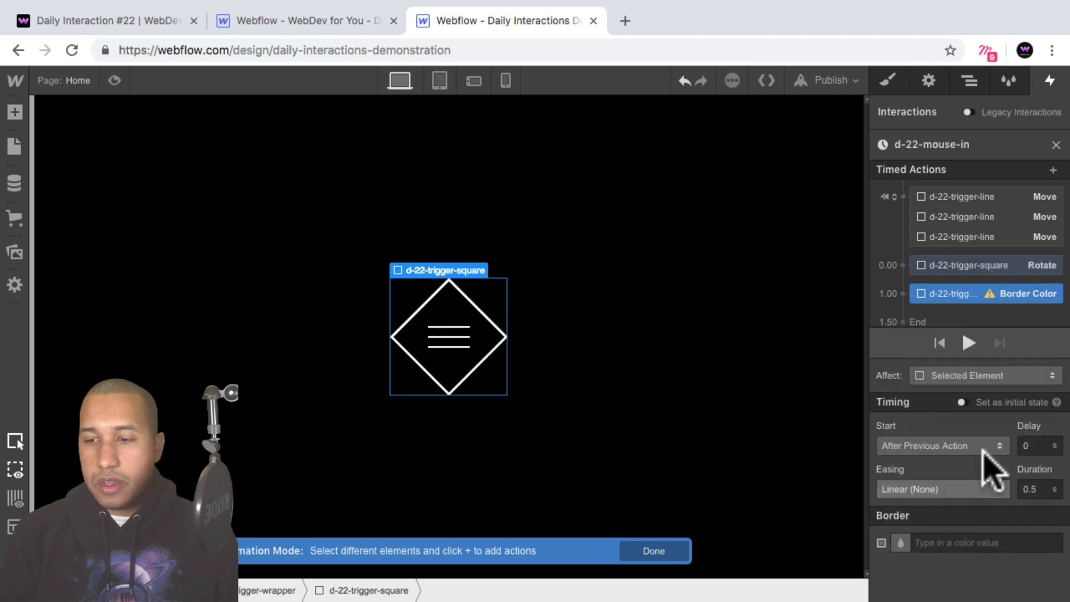
left_click(915, 542)
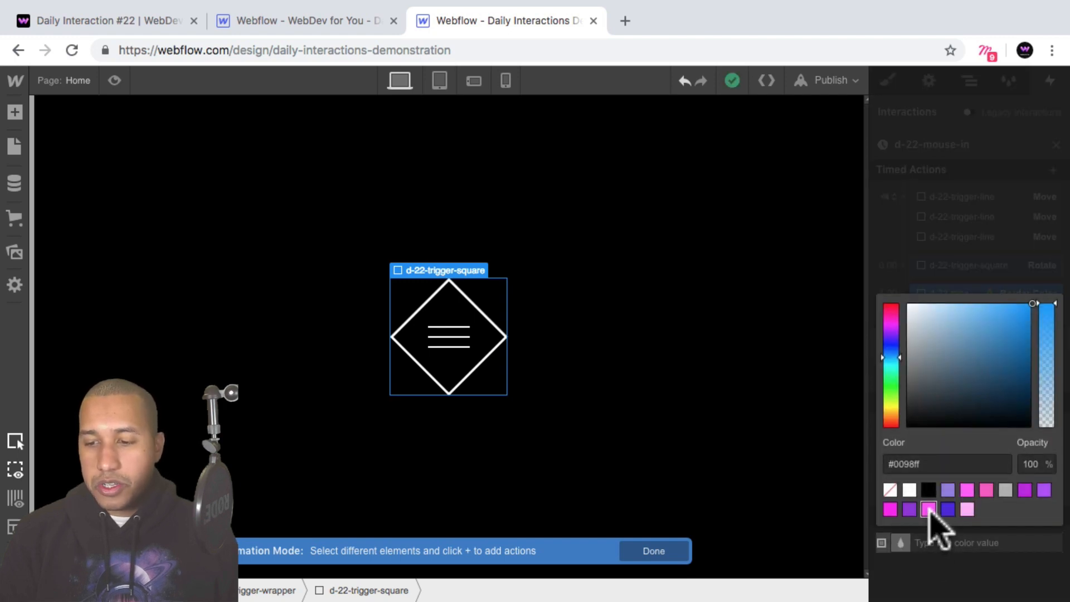
left_click(929, 509)
left_click(967, 521)
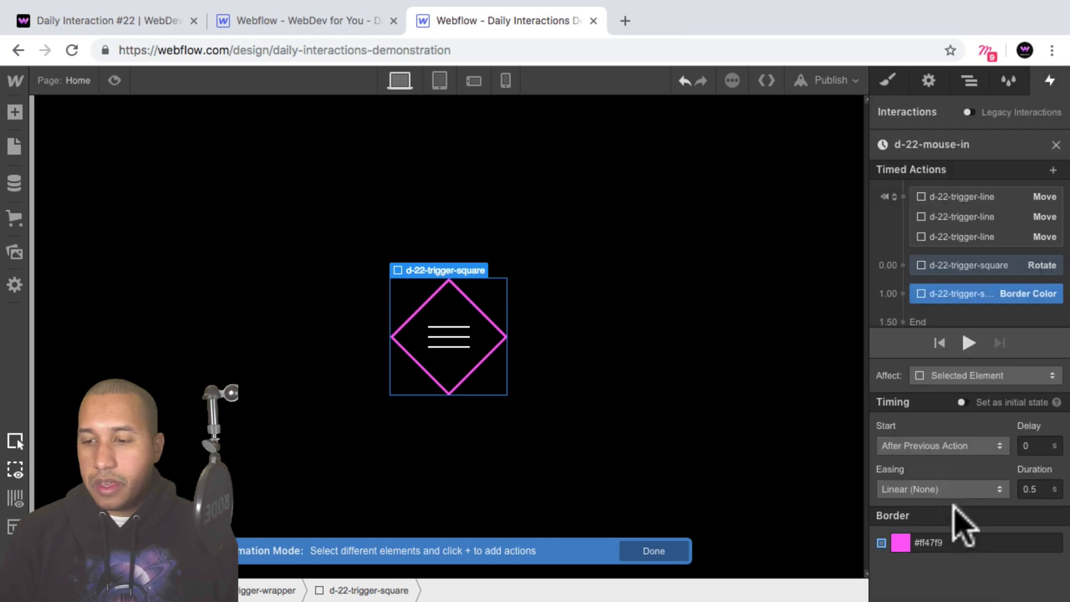
Give the Border Color action Out Expo easing, make it start with the Rotate action, and check the result in preview mode.
left_click(944, 489)
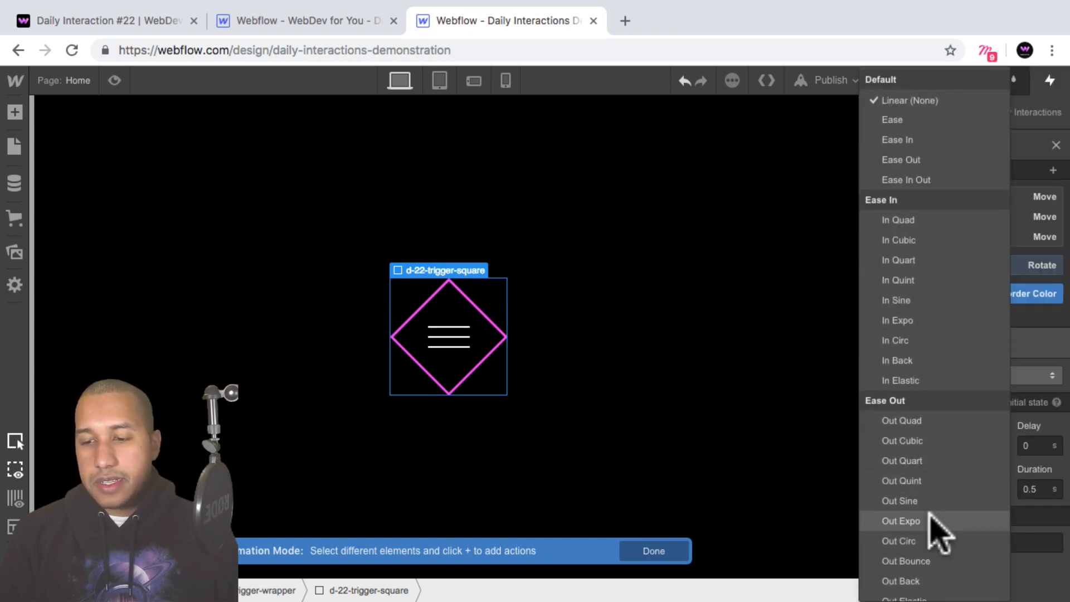
left_click(942, 523)
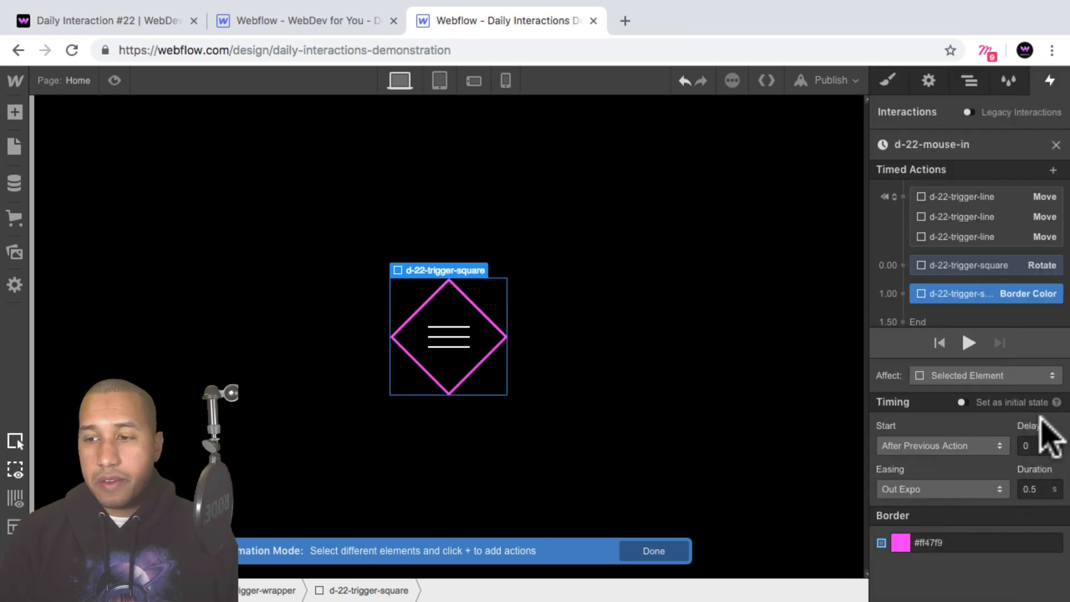
left_click_drag(954, 287, 961, 273)
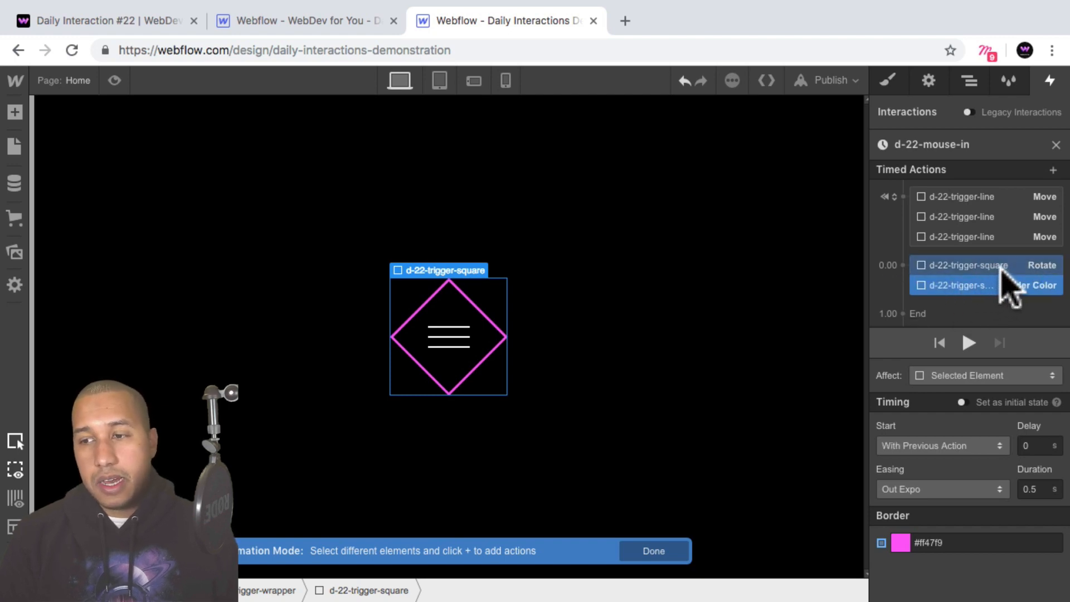
left_click(115, 80)
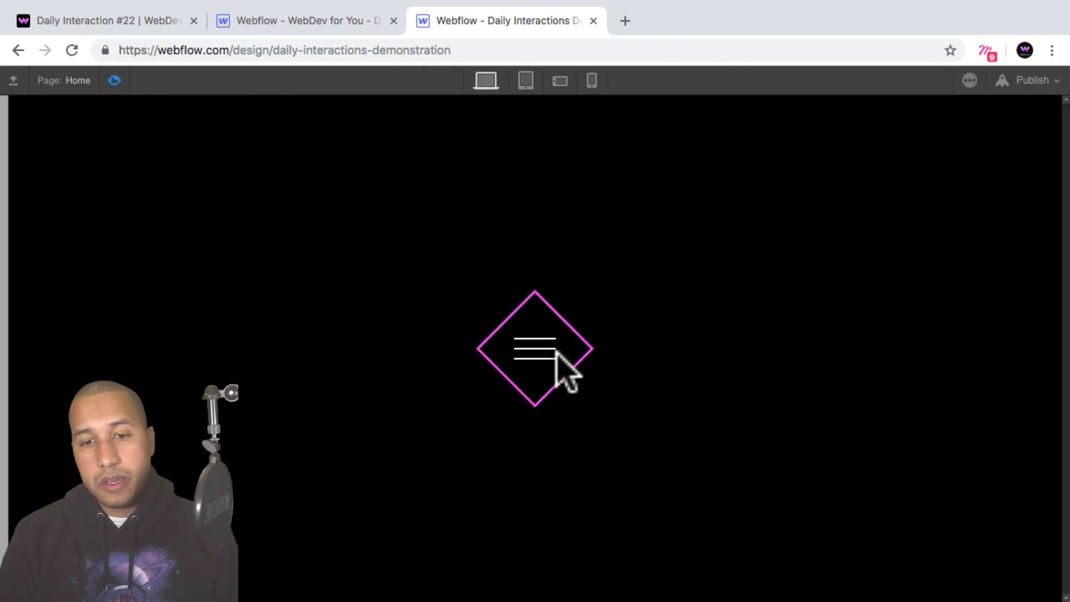
left_click(114, 80)
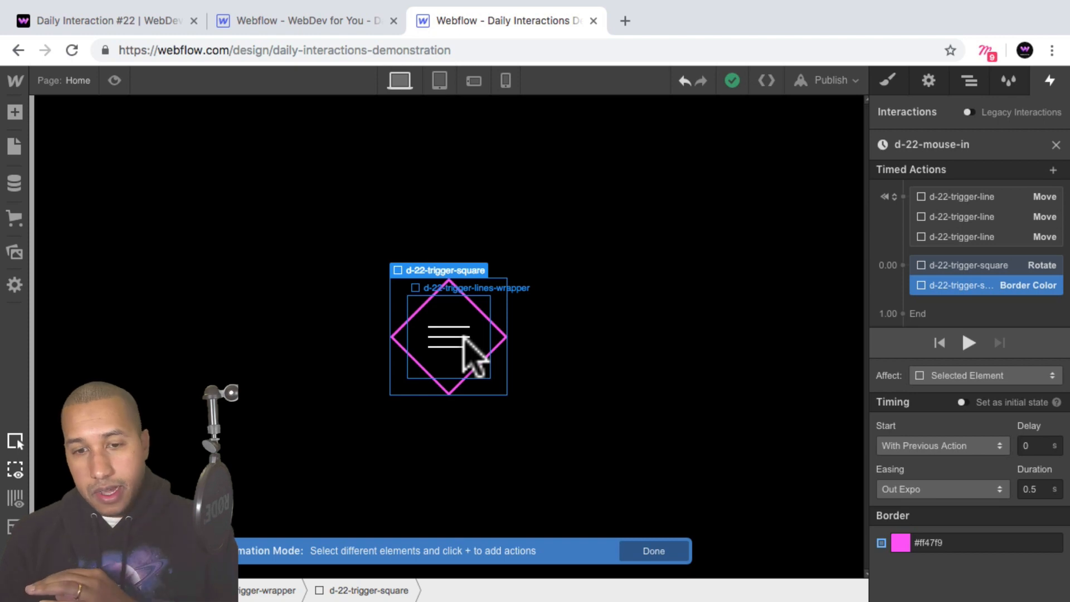
Add a Move action after the square's actions for the first d-22-trigger-line of the first lines wrapper, with X set to 200%.
left_click(970, 82)
left_click(914, 219)
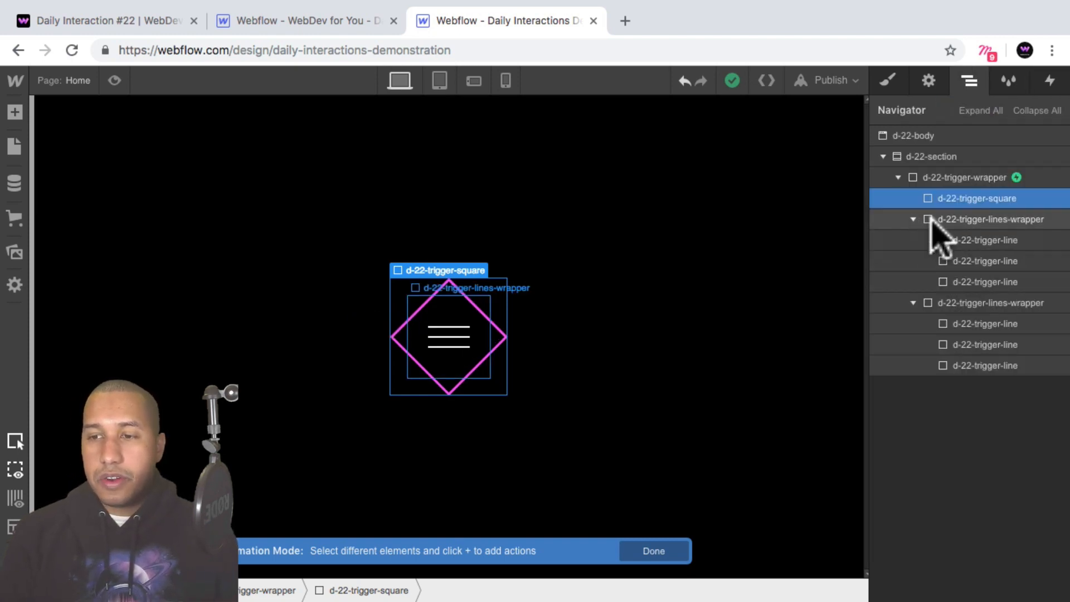
left_click(970, 239)
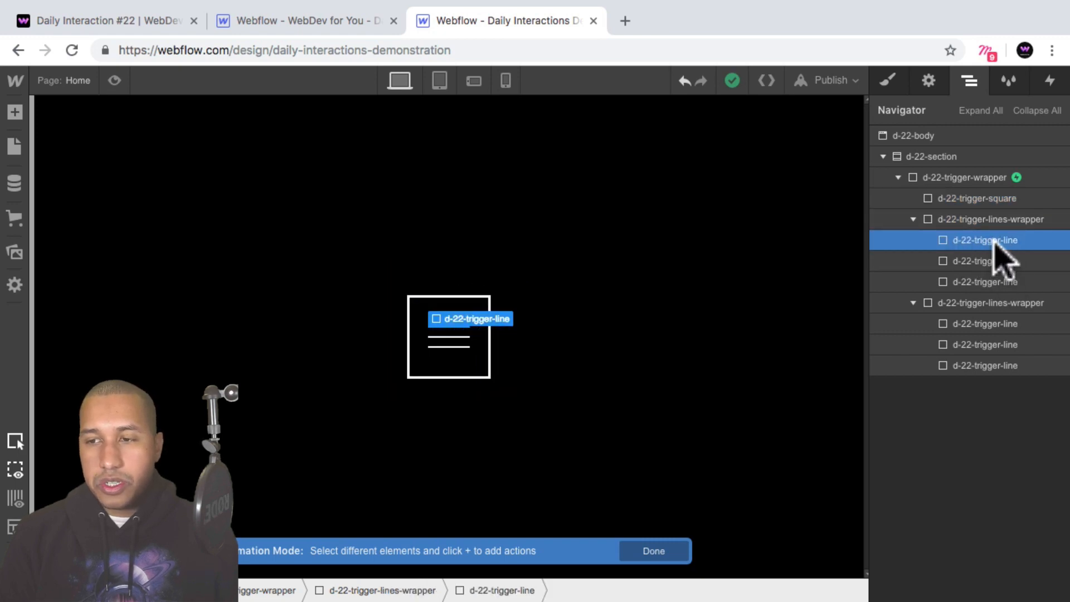
left_click(1050, 82)
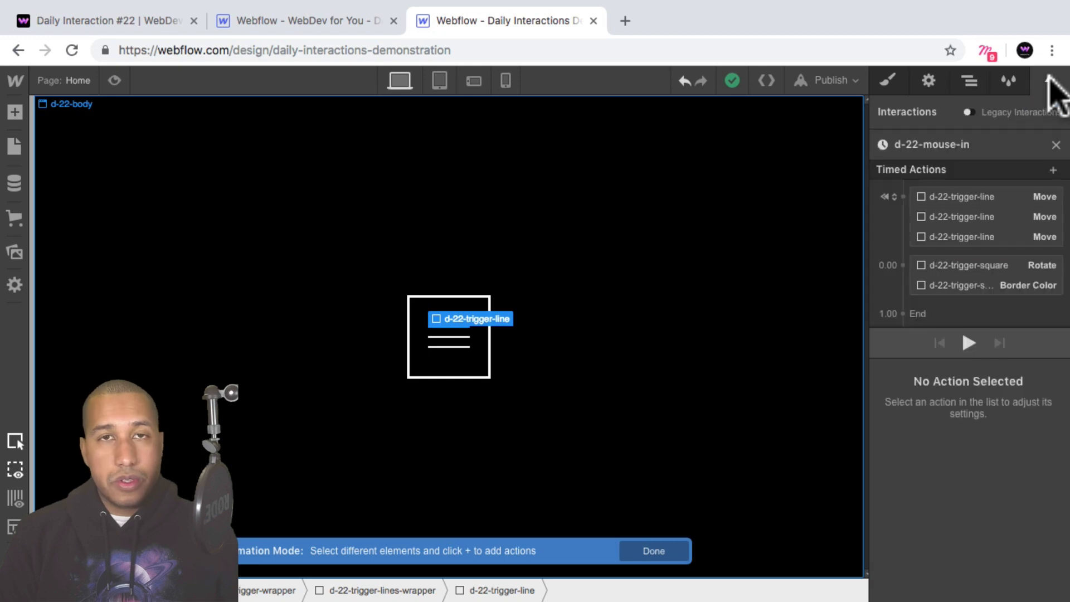
left_click(953, 301)
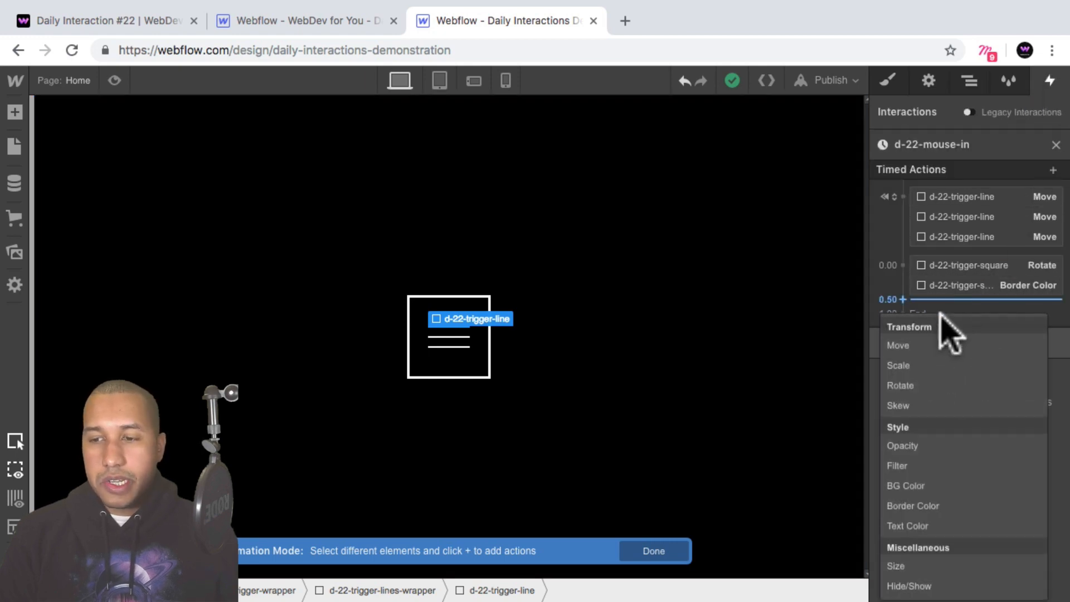
left_click(948, 348)
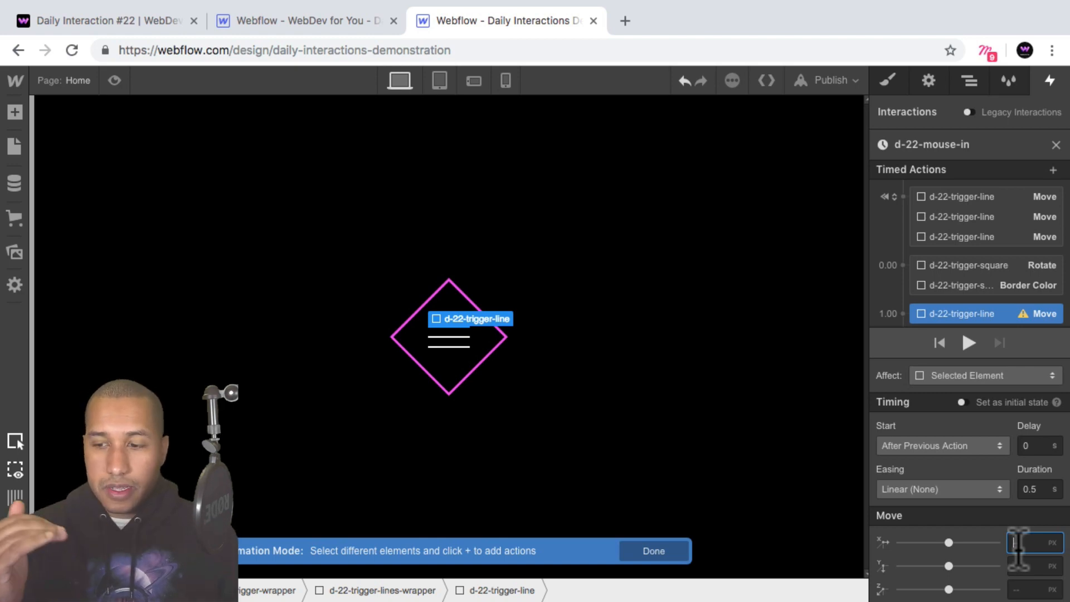
type("200%")
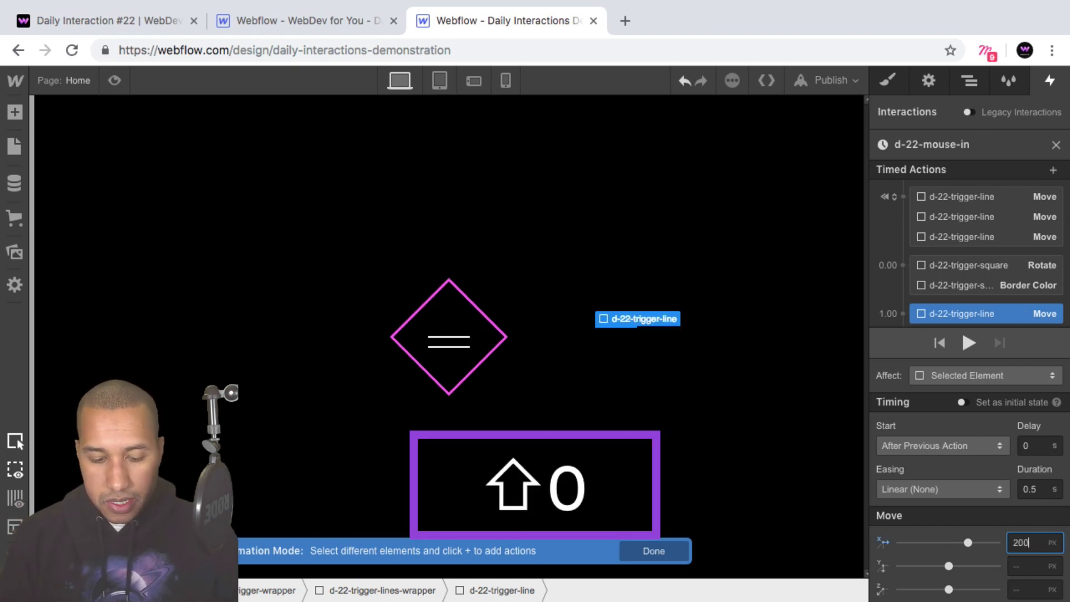
key("shift+Return")
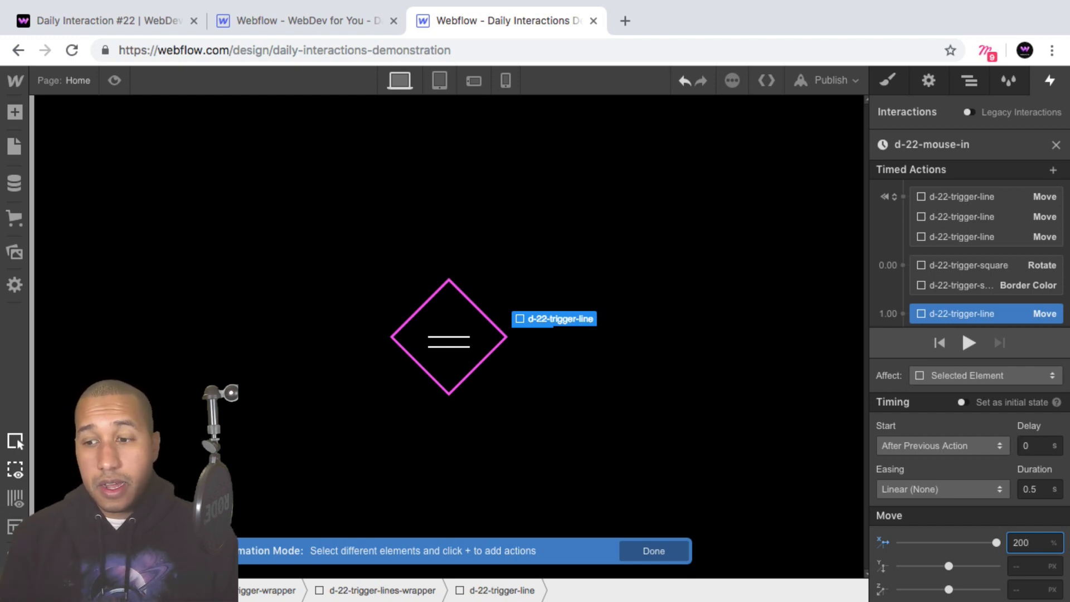
Set the easing of the first d-22-trigger-line's Move action to Out Expo.
scroll(990, 256, "down", 1)
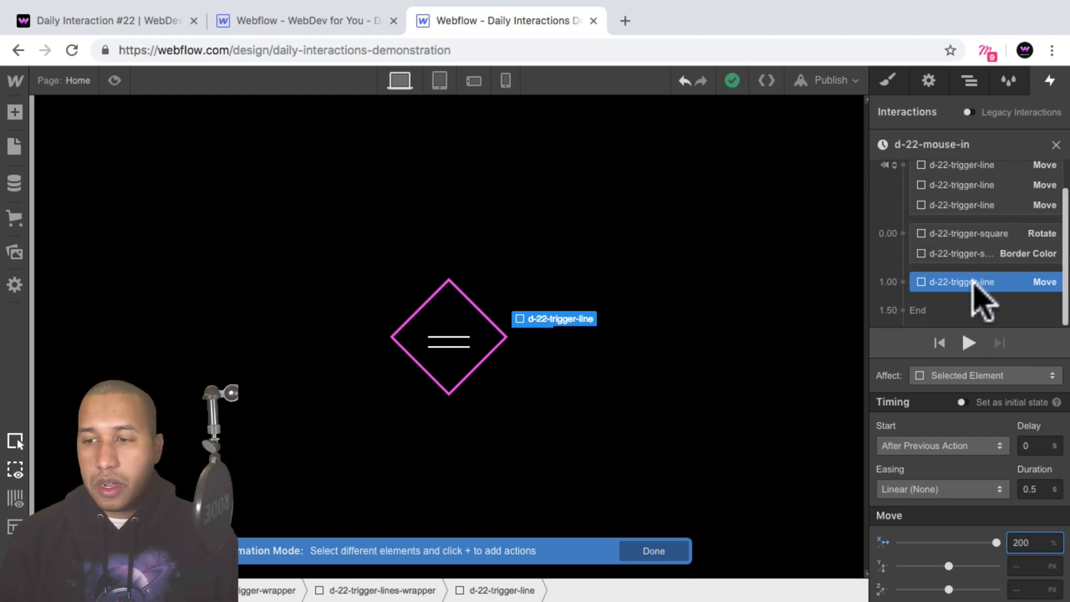
left_click(949, 491)
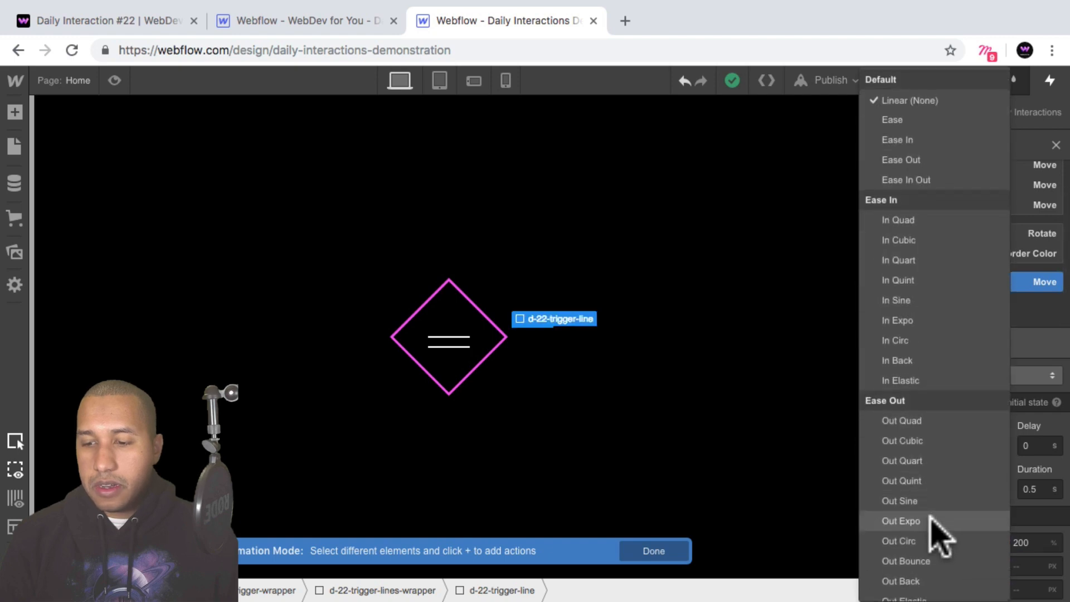
left_click(901, 520)
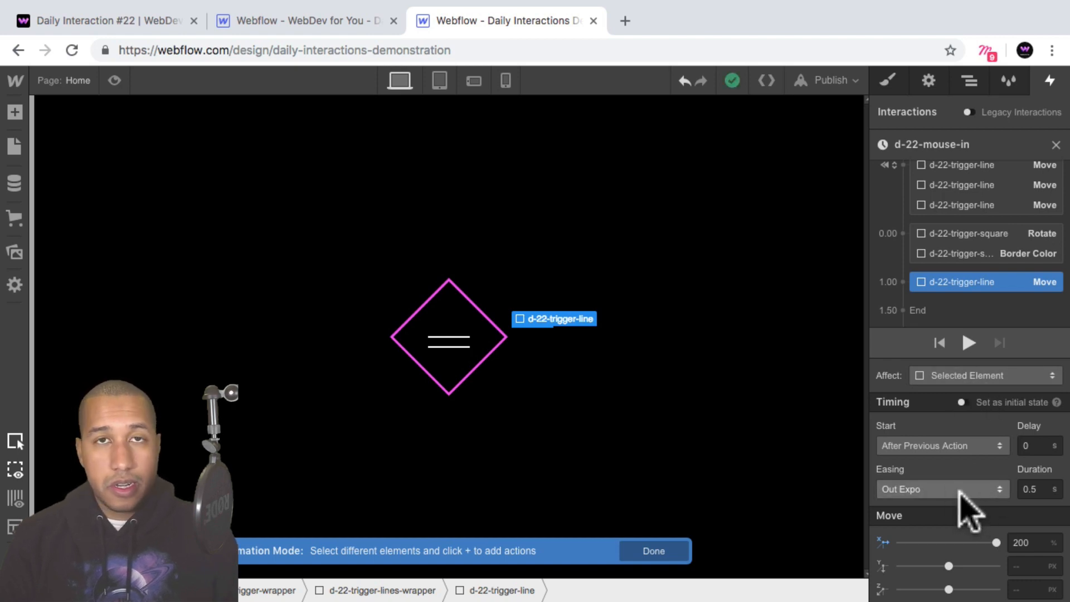
left_click(961, 491)
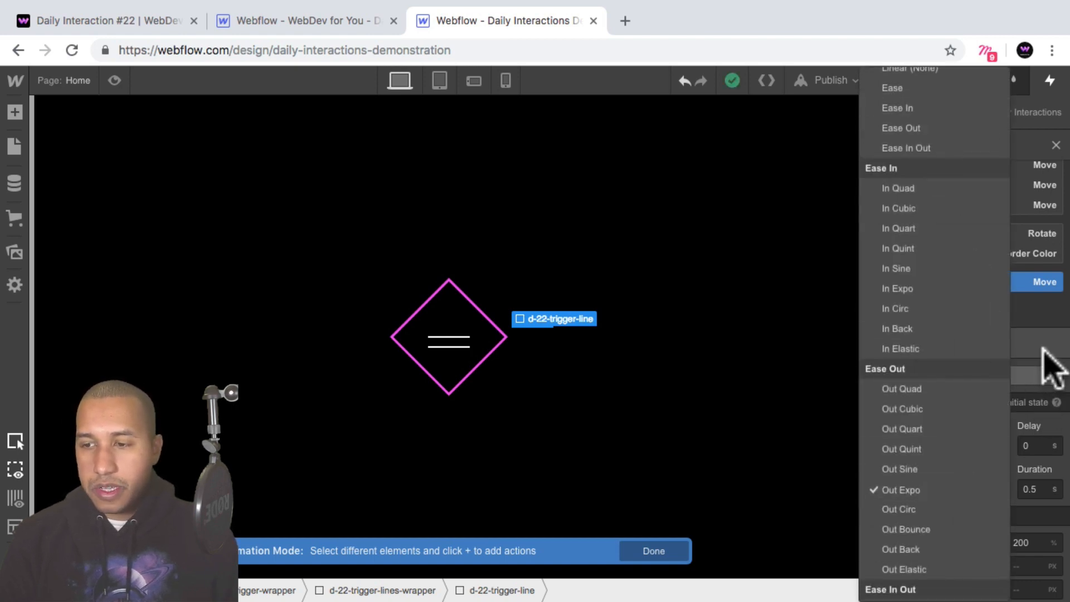
left_click(1044, 350)
Duplicate the first line's Move action and retarget the copy to the second d-22-trigger-line in the first lines wrapper.
left_click_drag(982, 289, 986, 280)
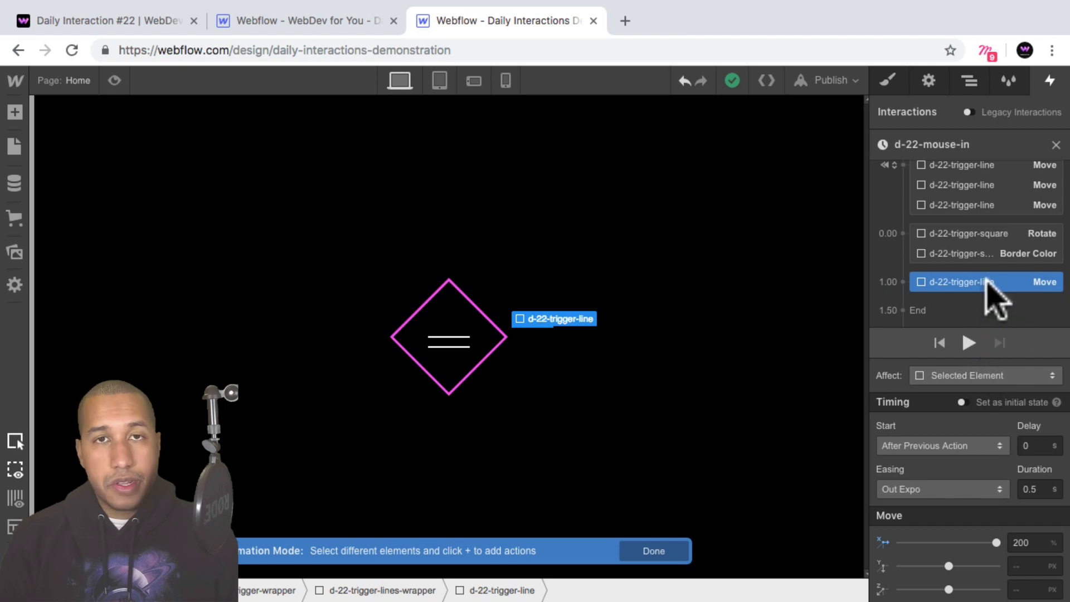
right_click(990, 285)
left_click(1000, 343)
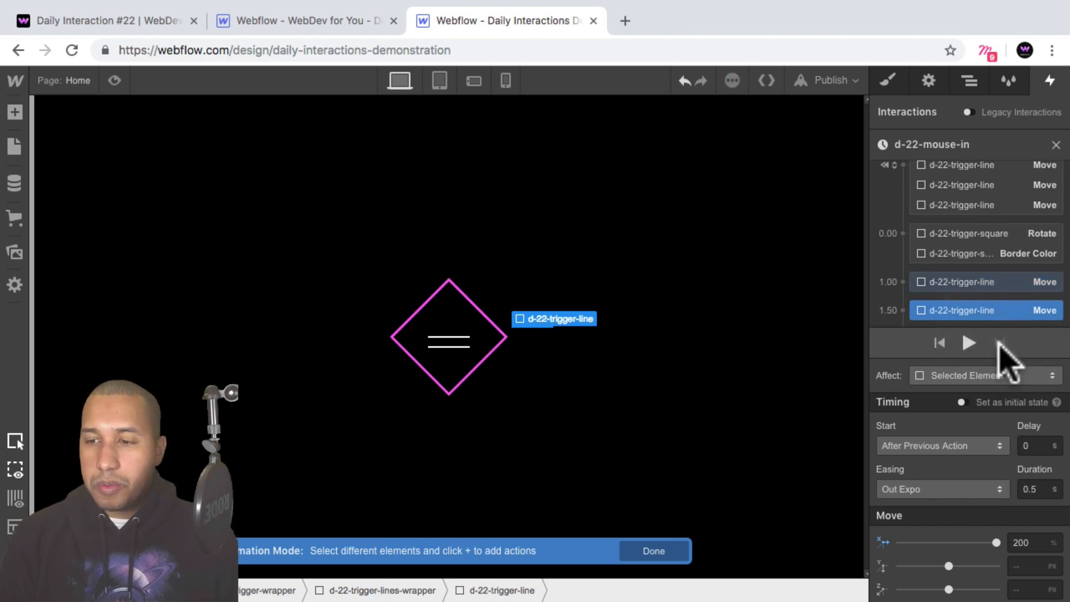
right_click(975, 295)
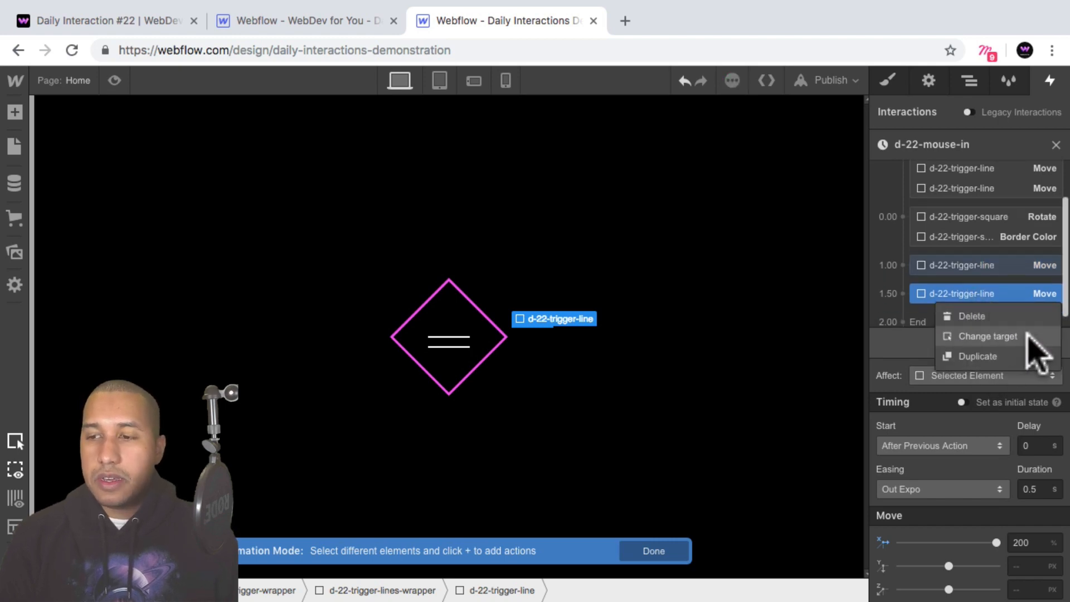
left_click(988, 336)
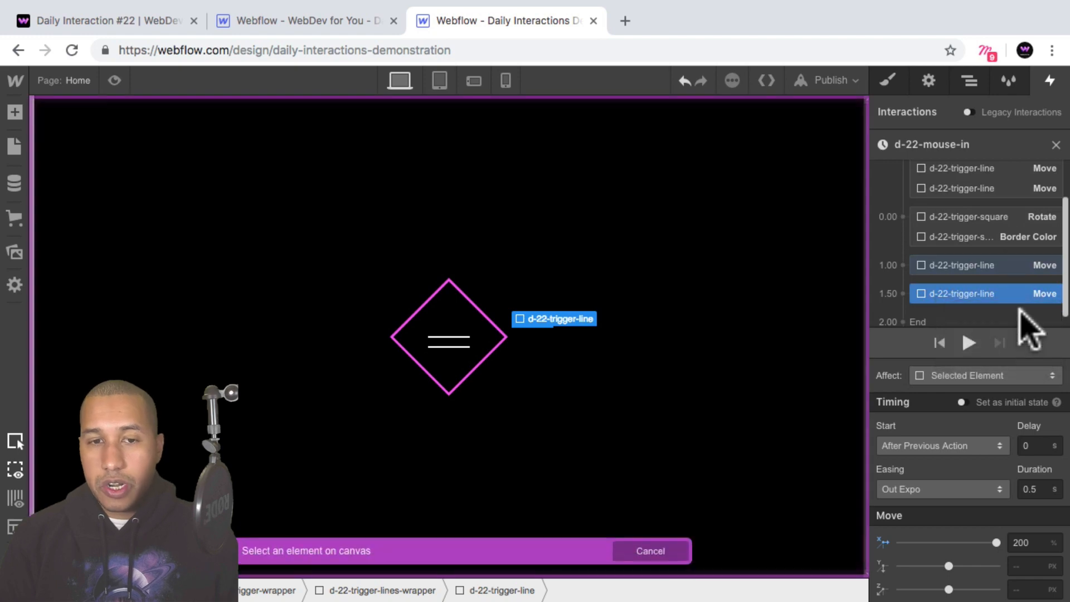
left_click(970, 82)
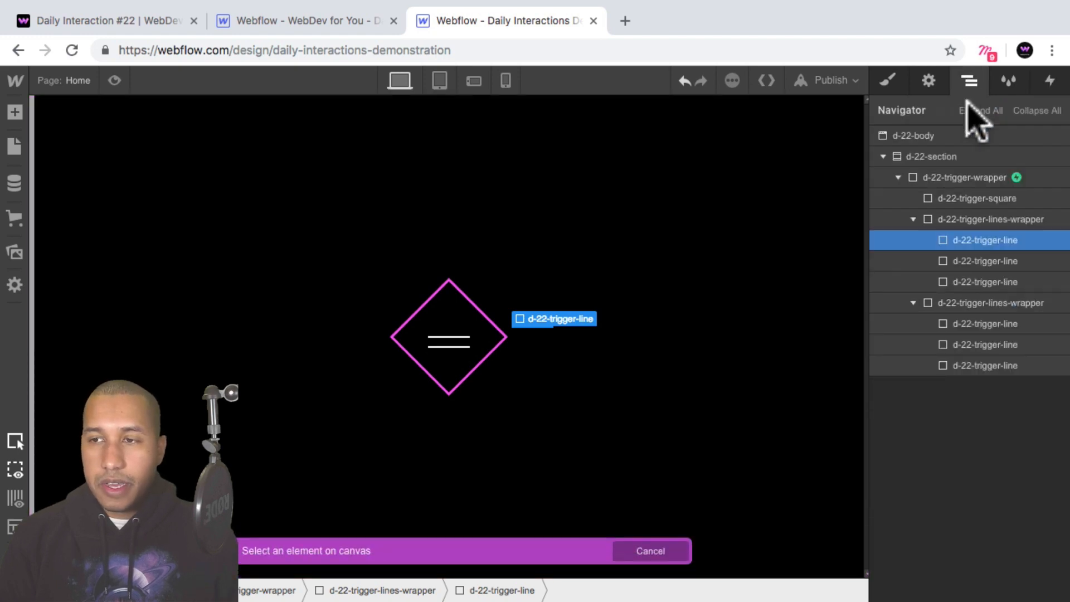
left_click(984, 261)
left_click(1051, 81)
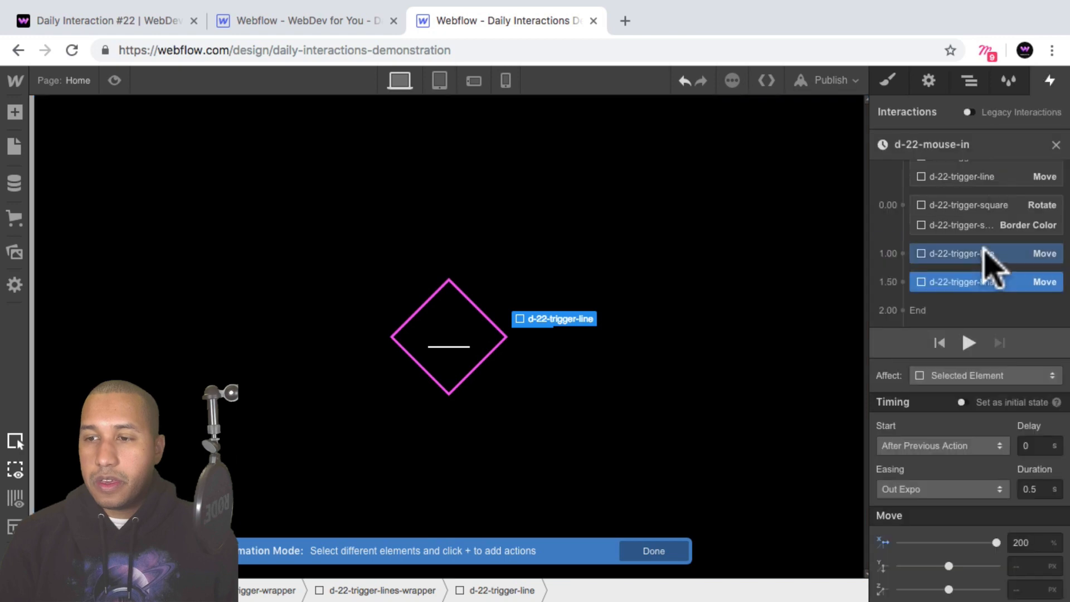
Duplicate the second line's Move action and retarget the copy to the third d-22-trigger-line in the first lines wrapper.
right_click(988, 288)
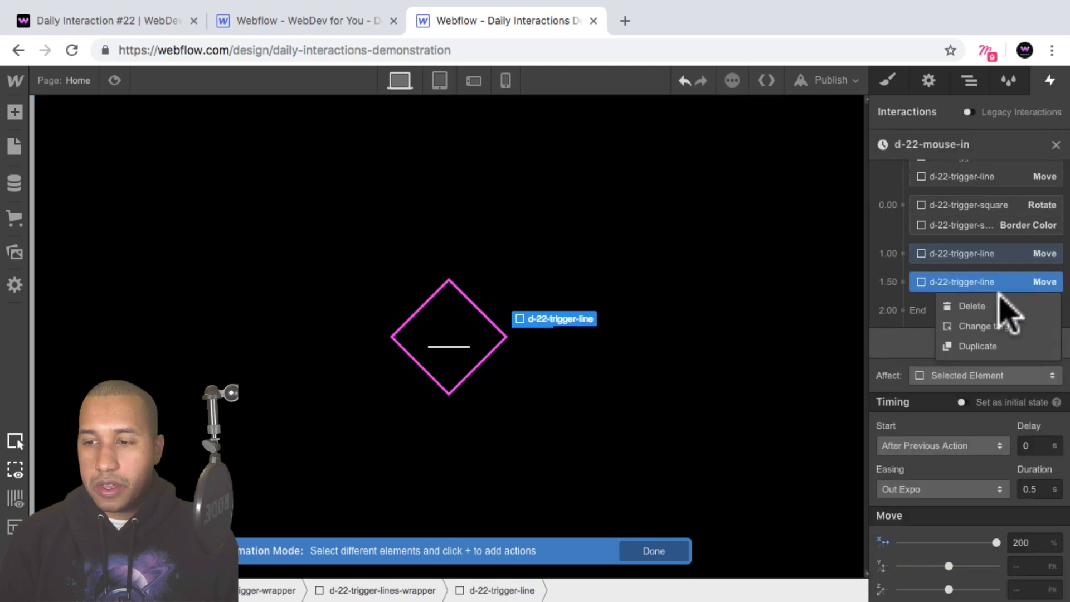
left_click(1008, 347)
right_click(974, 282)
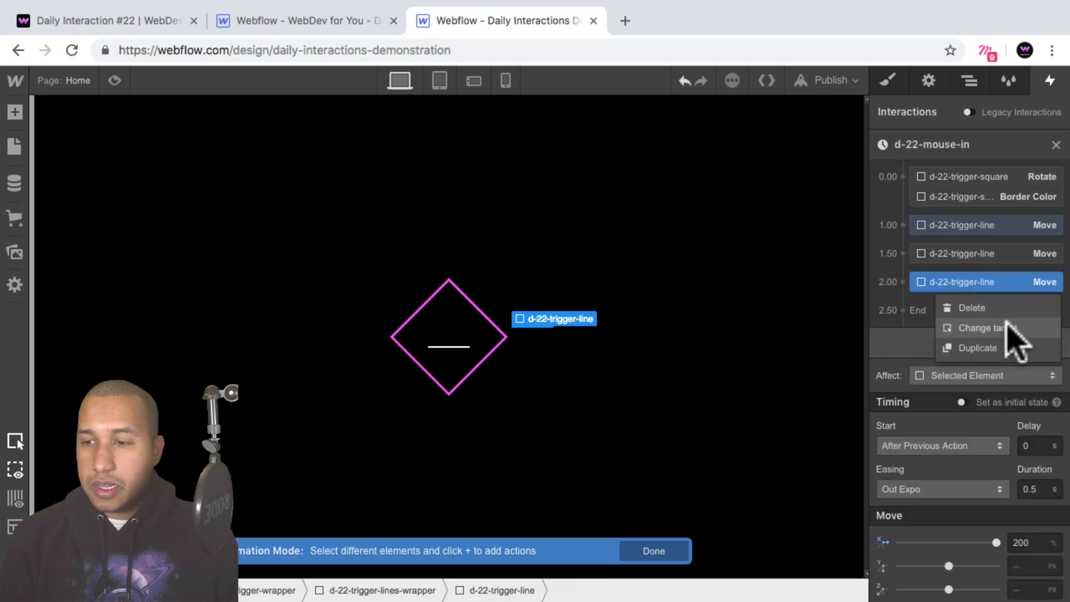
left_click(1026, 327)
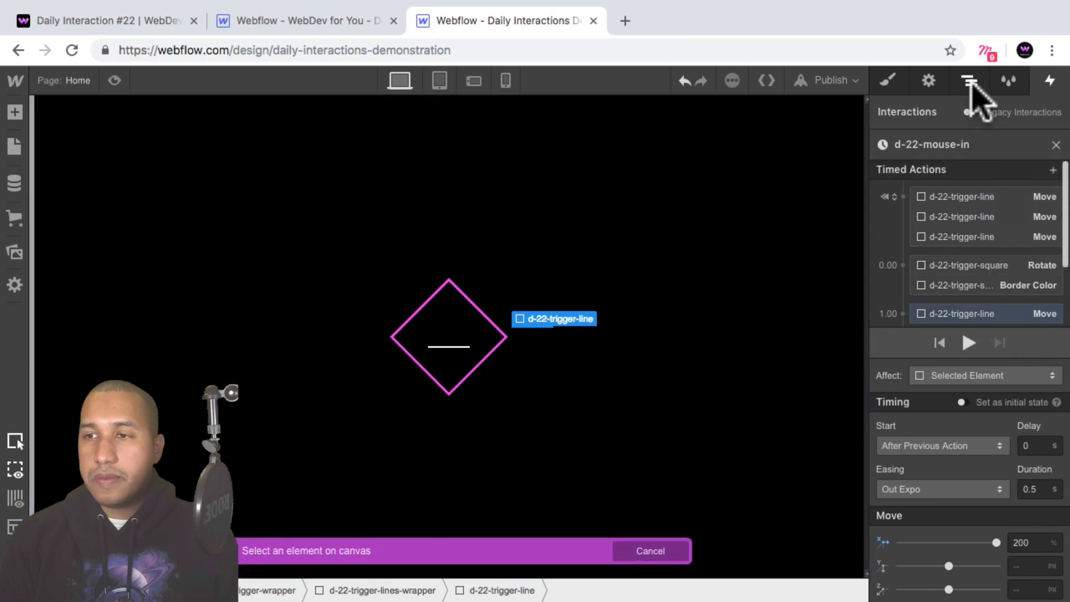
left_click(971, 84)
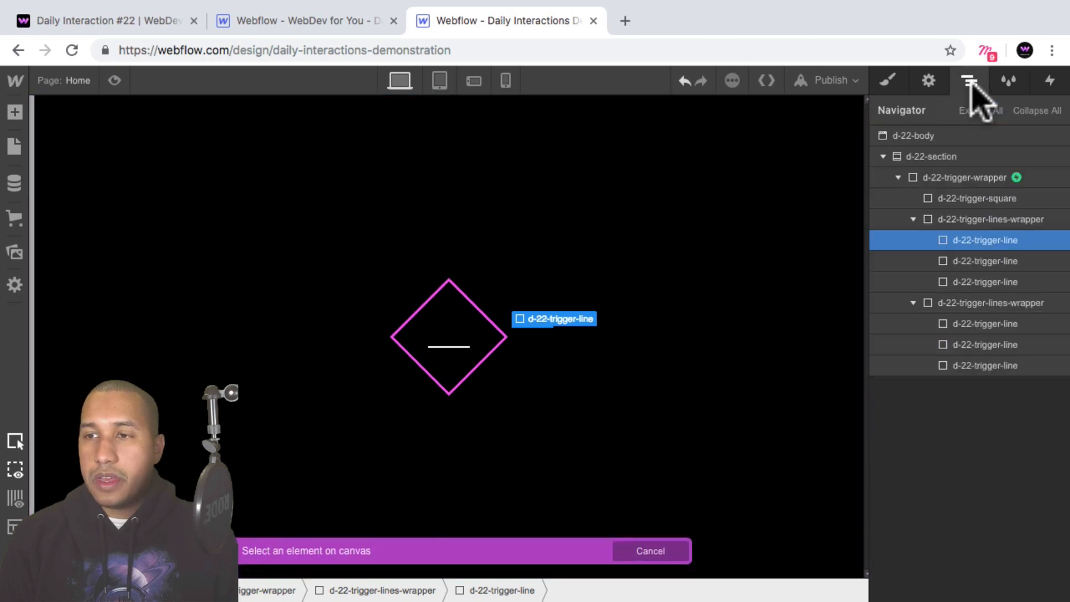
left_click(991, 282)
left_click(1051, 82)
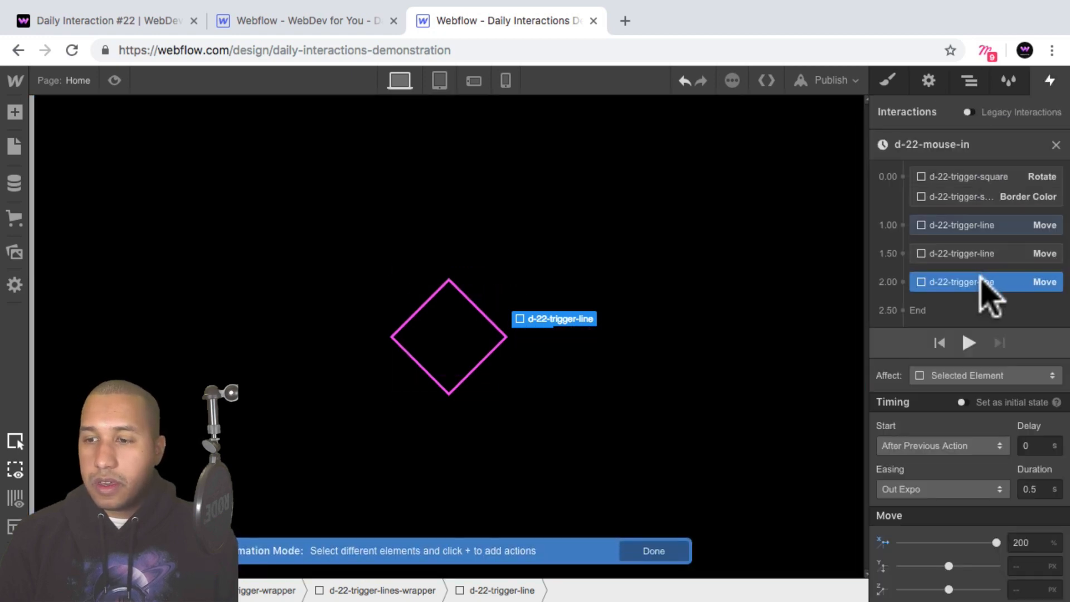
Make the three 200% line Move actions start together with the square's Rotate and Border Color actions, and check the result in preview mode.
left_click_drag(956, 246, 980, 238)
left_click(978, 242)
left_click(979, 261)
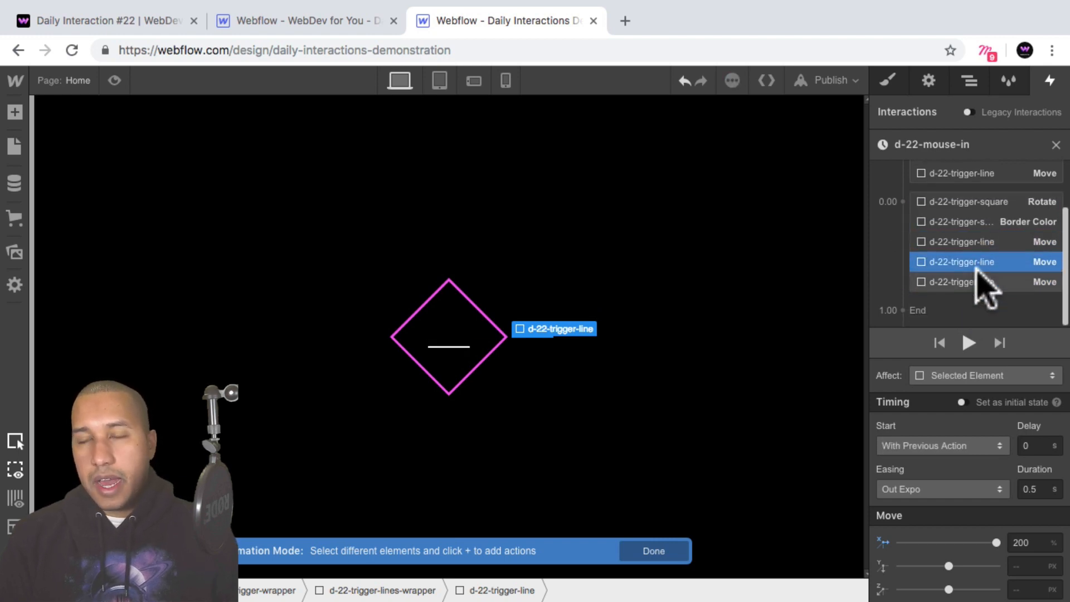
left_click(114, 80)
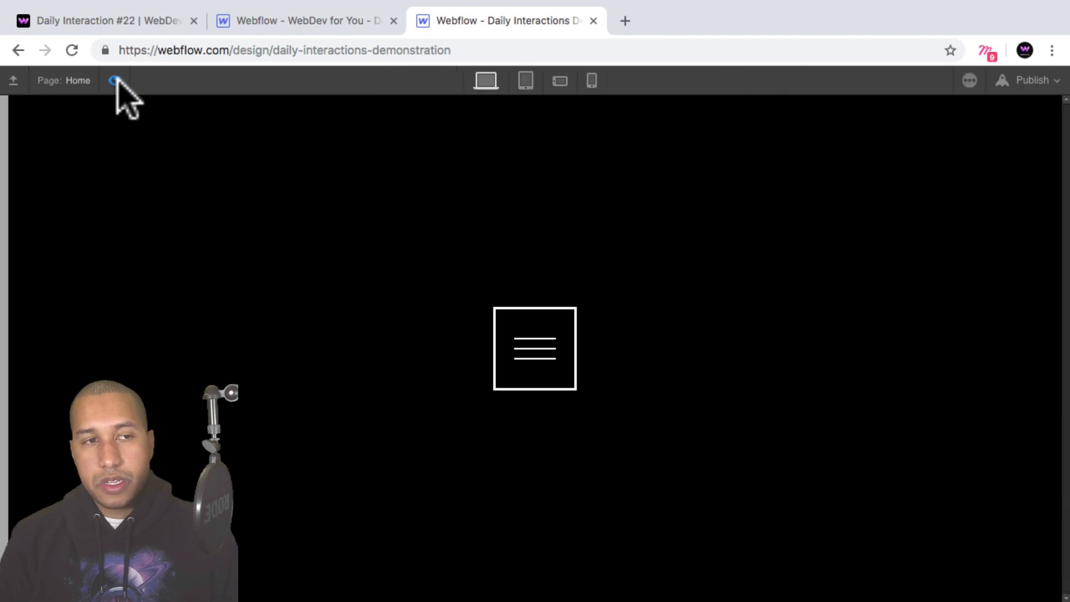
left_click(114, 80)
Examine the hover animation on the published Demo 22 page, and review the timing of the three line Move actions in d-22-mouse-in.
left_click(119, 21)
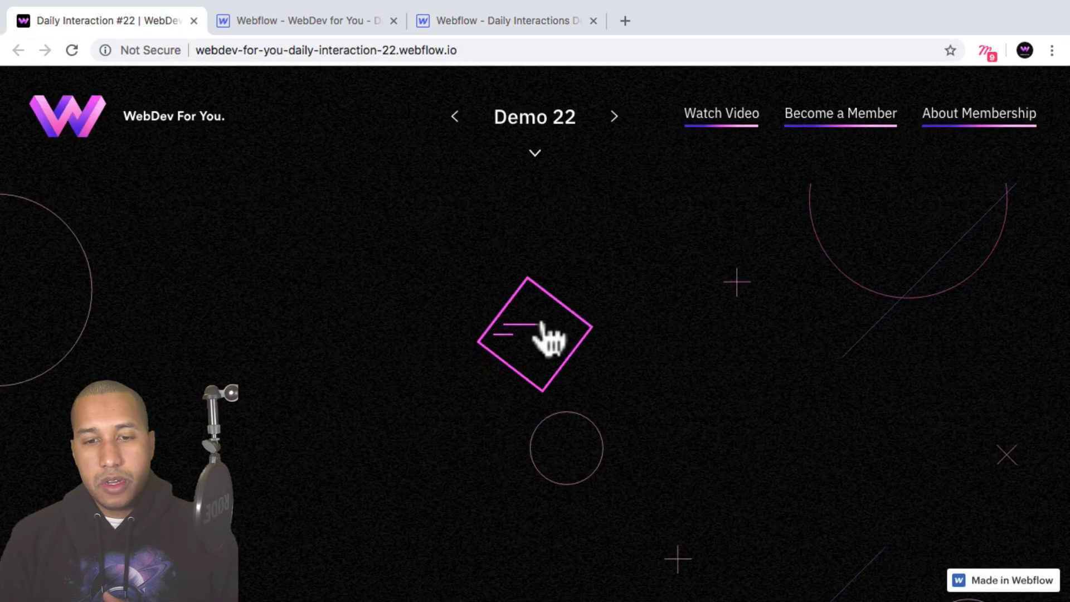
left_click(495, 21)
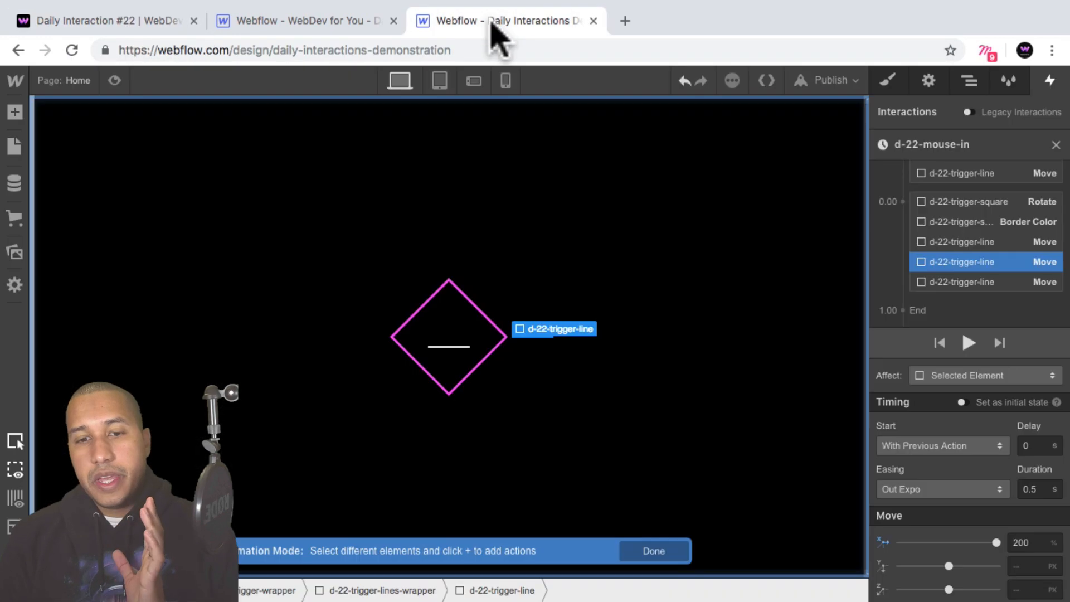
left_click(1004, 243)
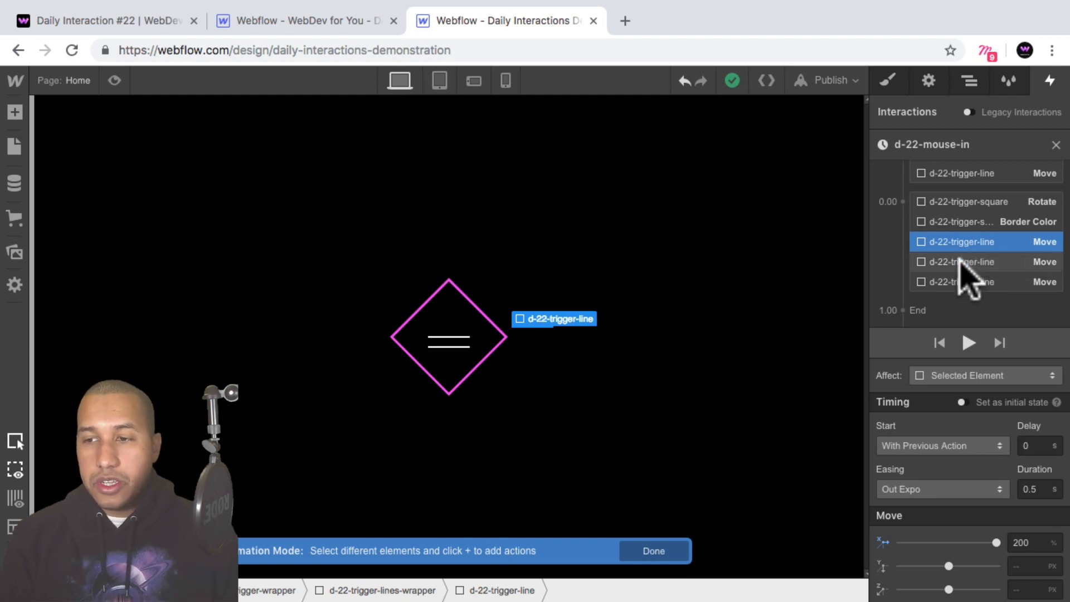
left_click(979, 262)
left_click(958, 281)
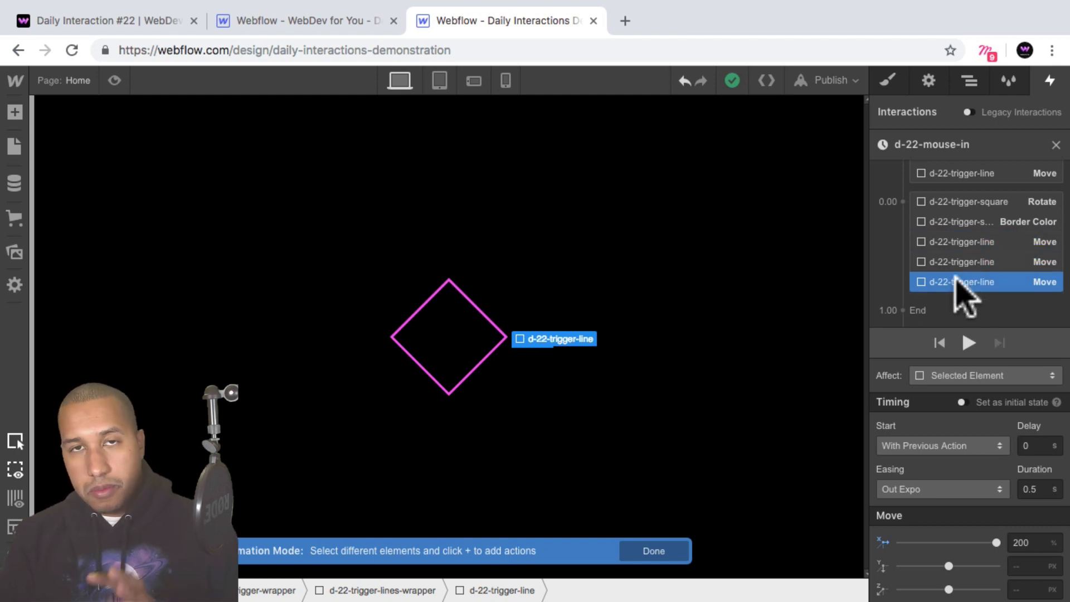
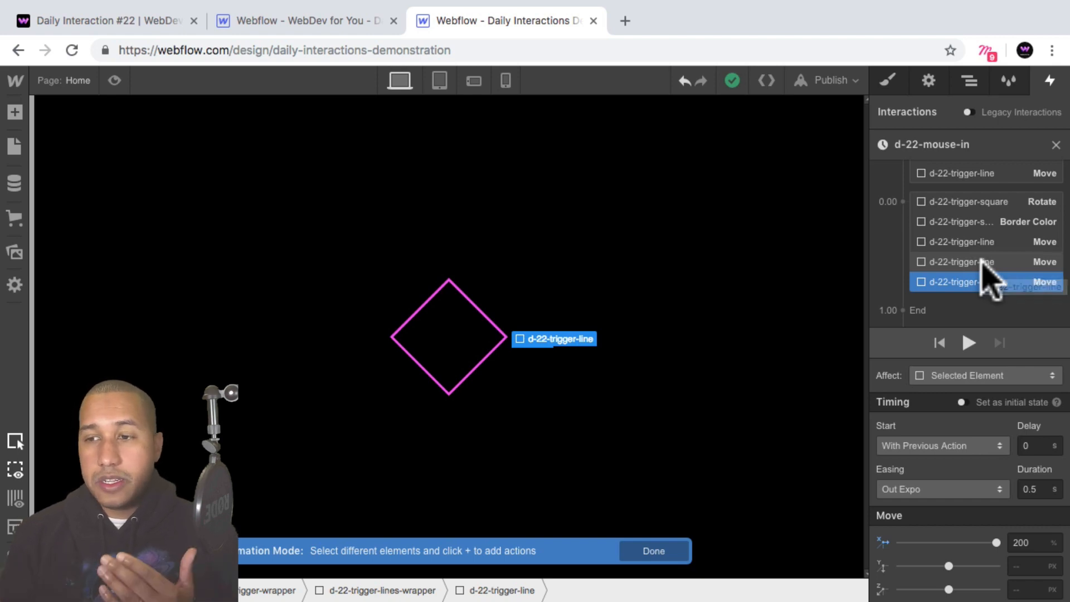
Stagger the three 200% line Move actions in d-22-mouse-in with delays of 0.1, 0.2 and 0.3 s for the first, second and third lines.
left_click(961, 240)
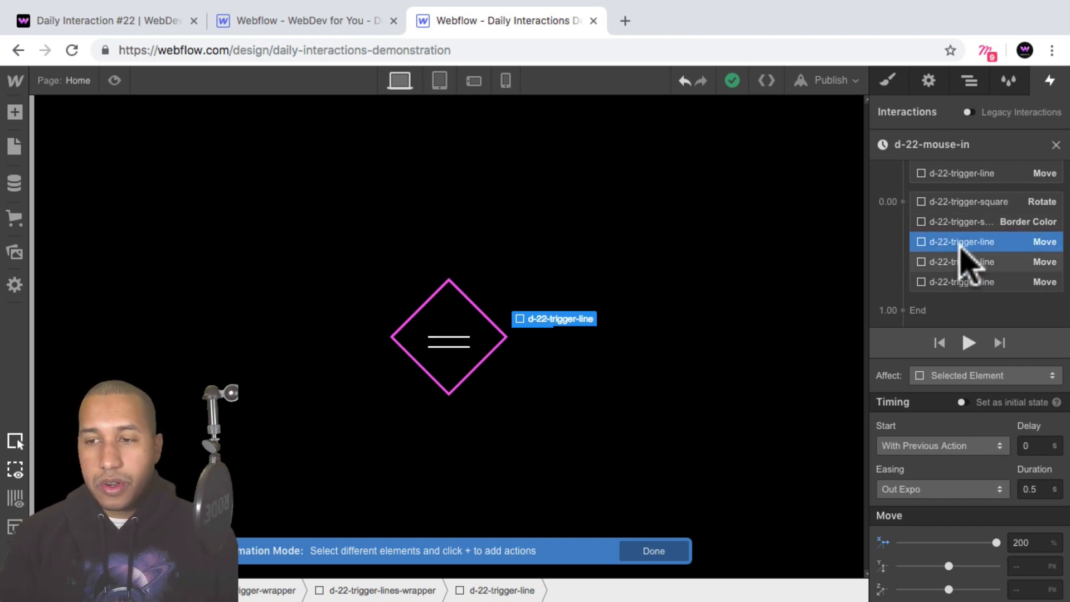
left_click(959, 262)
left_click(959, 279)
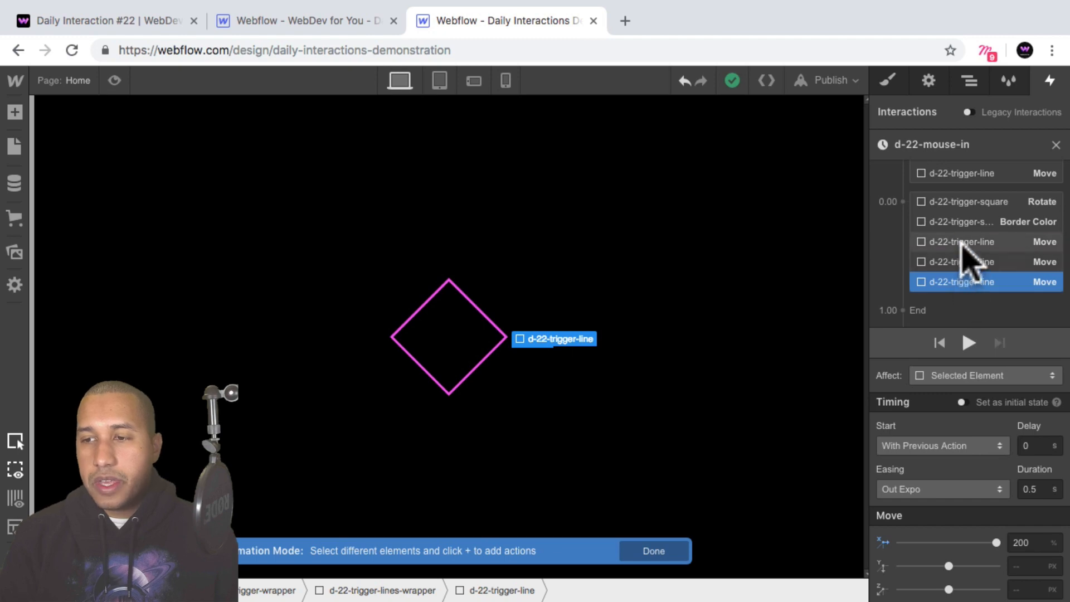
left_click(979, 243)
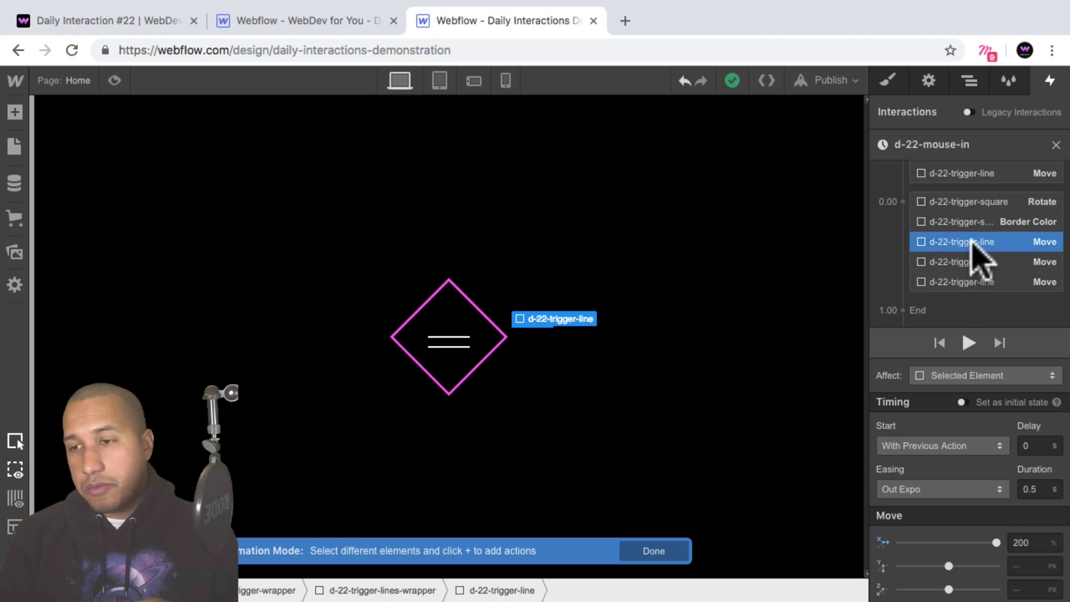
left_click(972, 262)
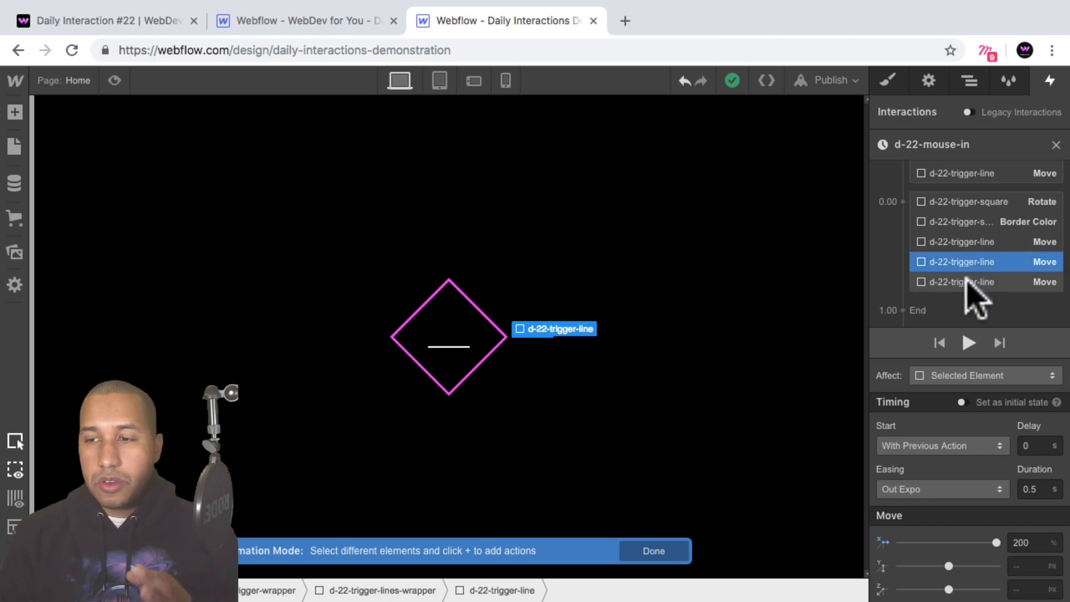
left_click(969, 283)
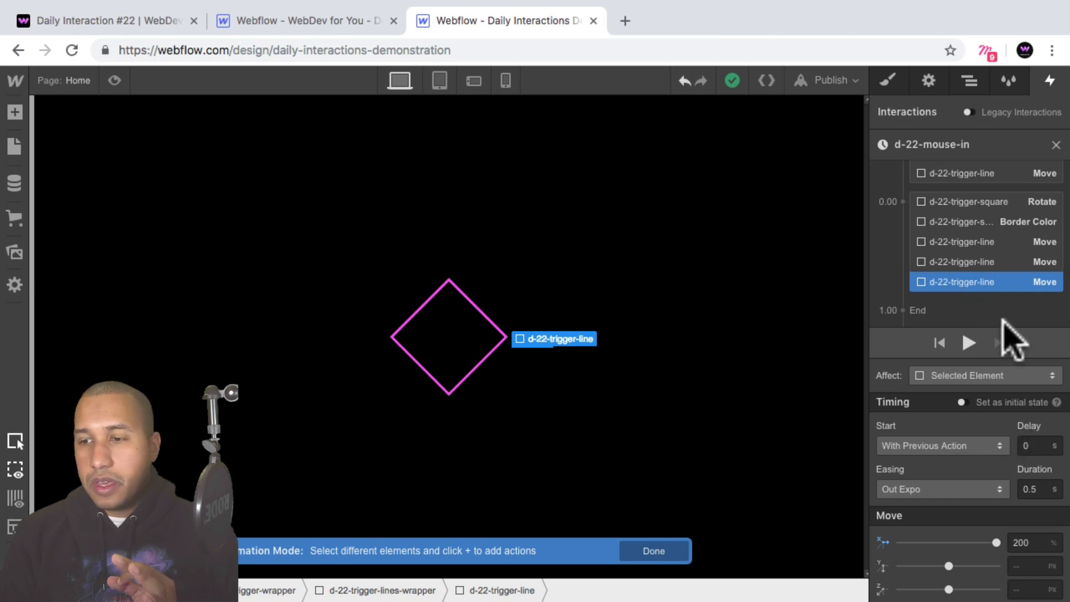
left_click(1036, 445)
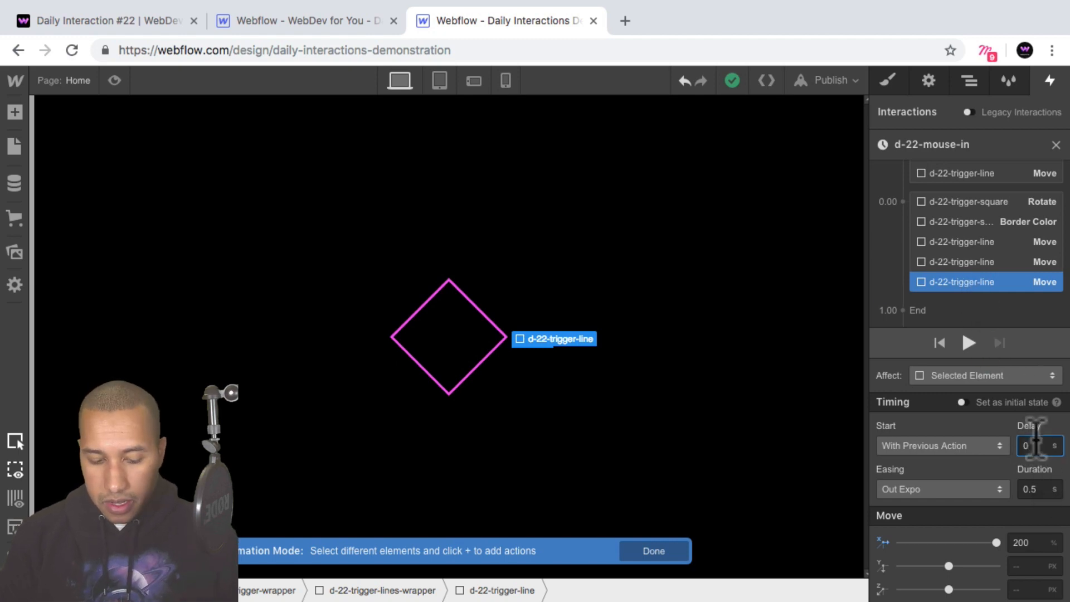
type(".3")
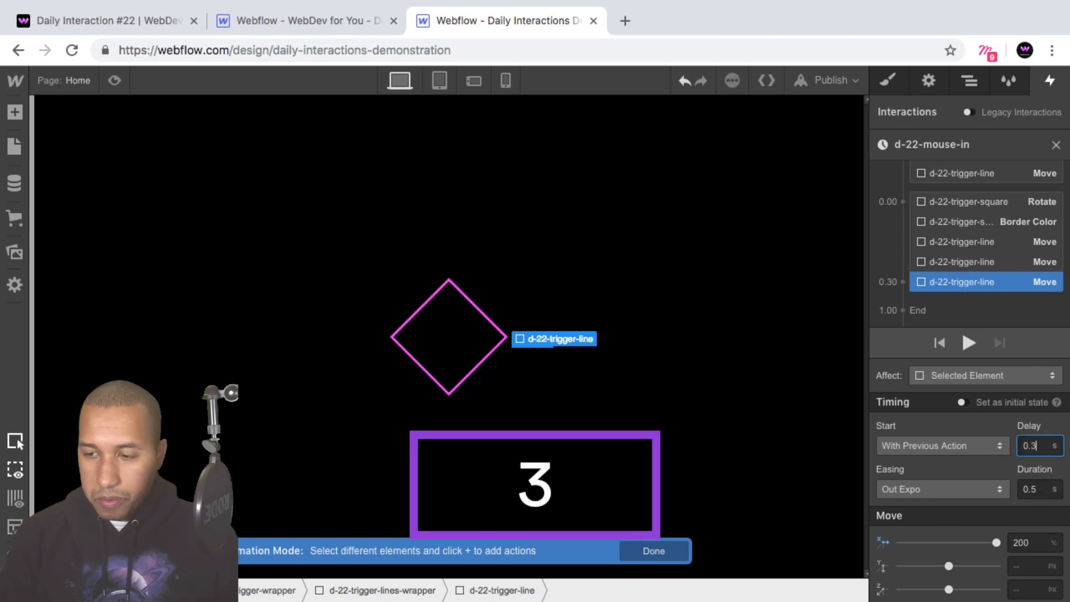
left_click(956, 261)
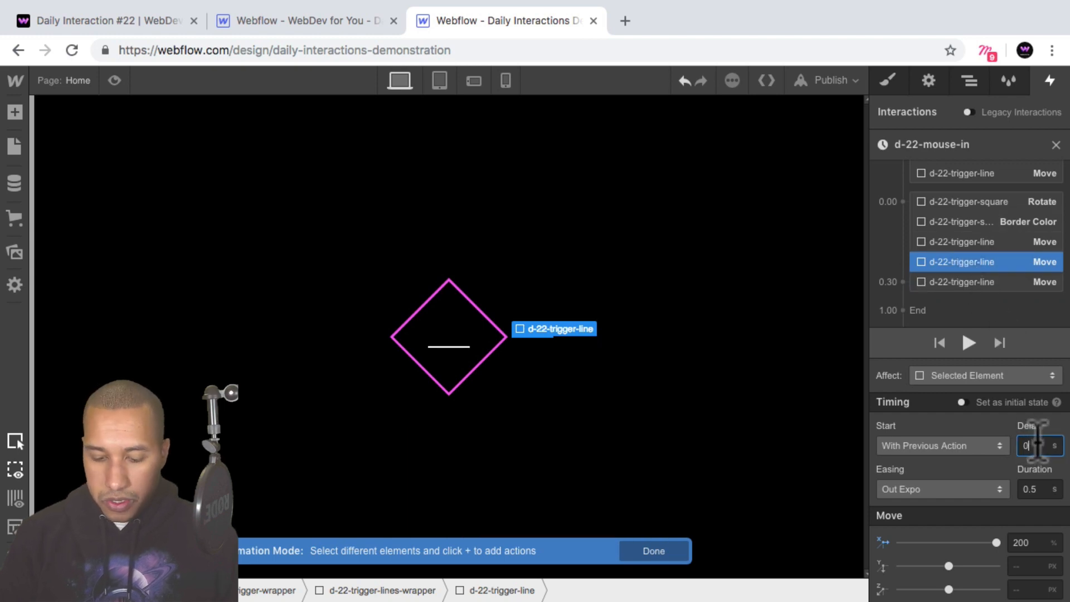
type(".2")
left_click(990, 246)
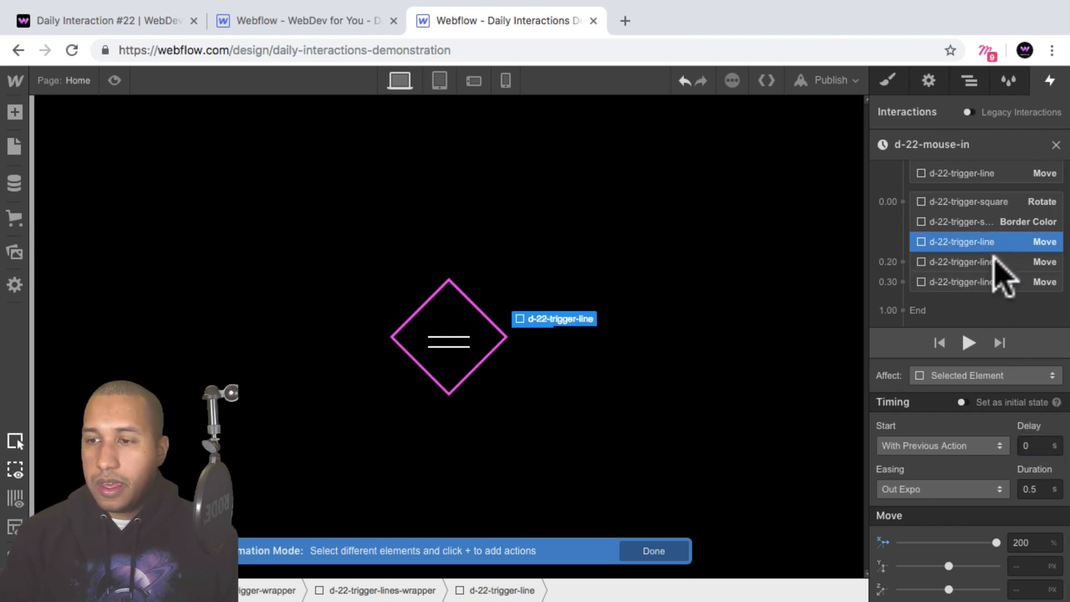
type(".1")
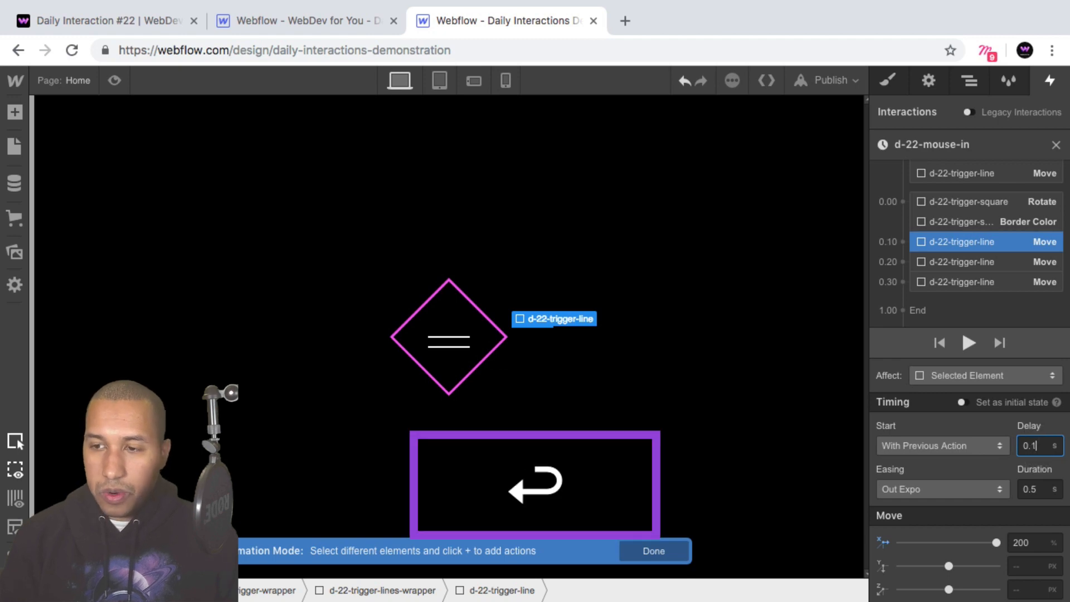
Review the delays of the three 200% line Move actions and check the staggered hover animation in preview mode.
left_click(984, 267)
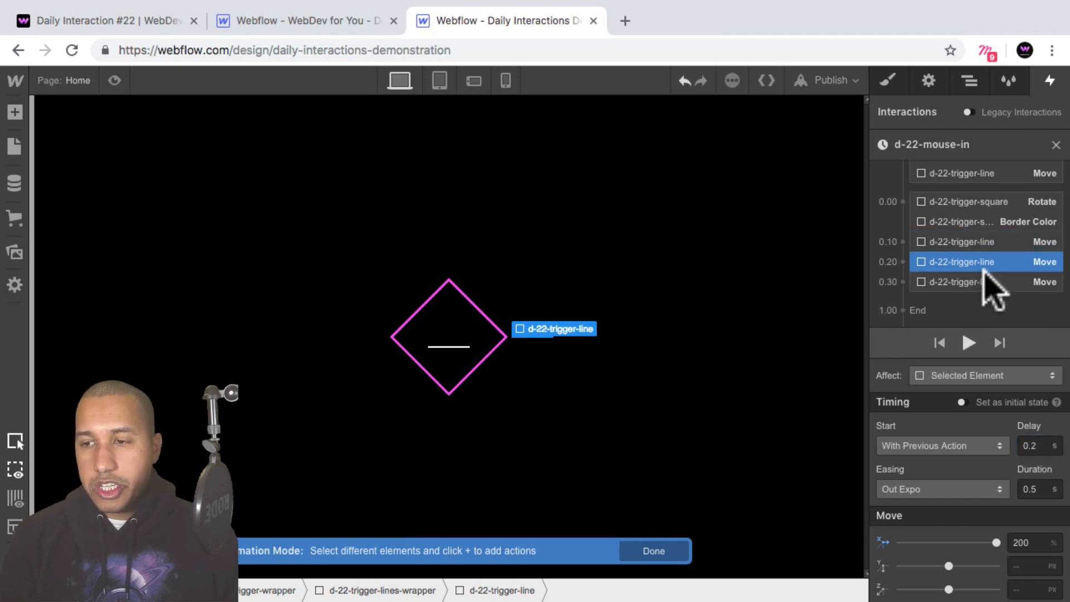
left_click(987, 282)
left_click(983, 262)
left_click(980, 244)
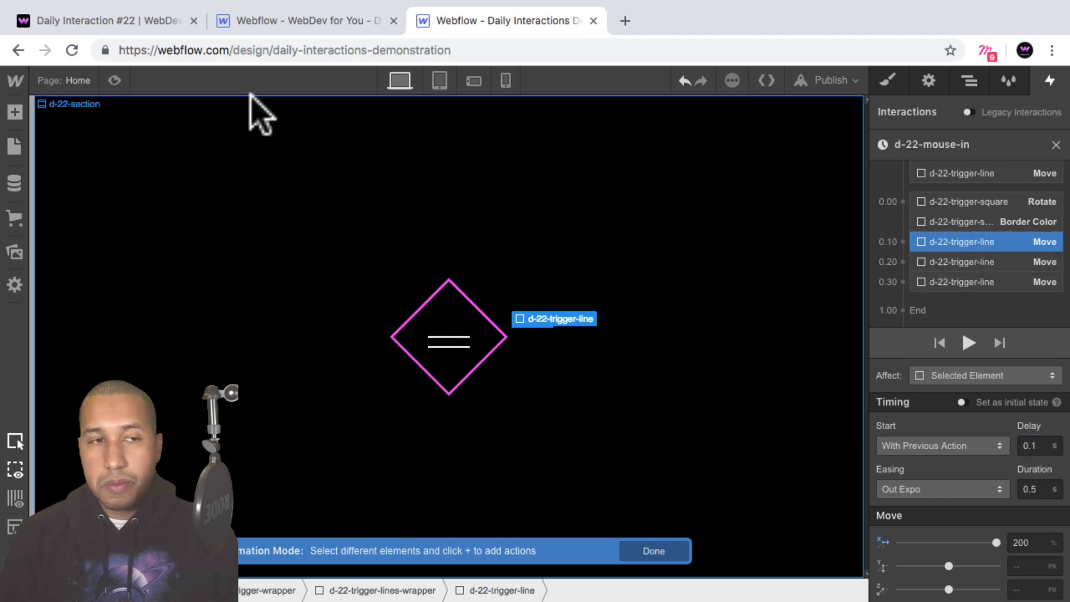
left_click(114, 80)
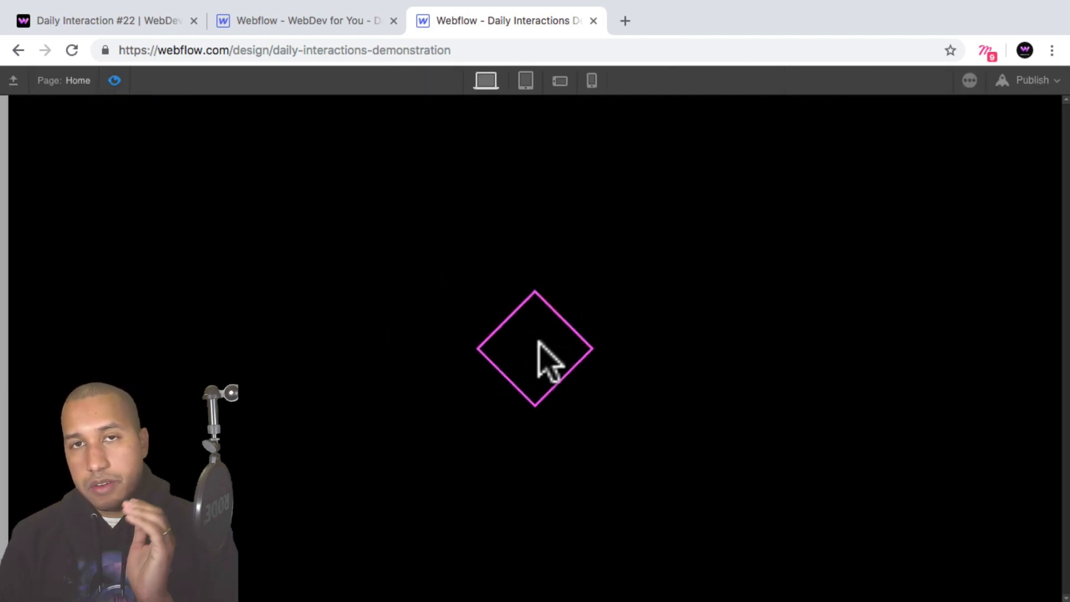
left_click(114, 80)
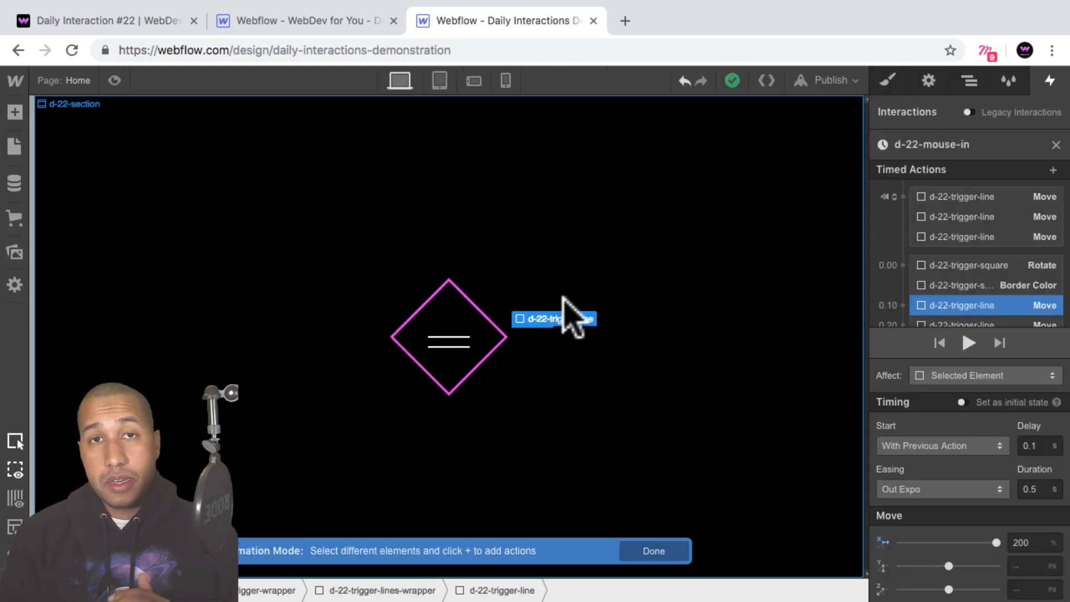
Add a Move action at the end of d-22-mouse-in for the first d-22-trigger-line in the second lines wrapper.
scroll(956, 291, "down", 2)
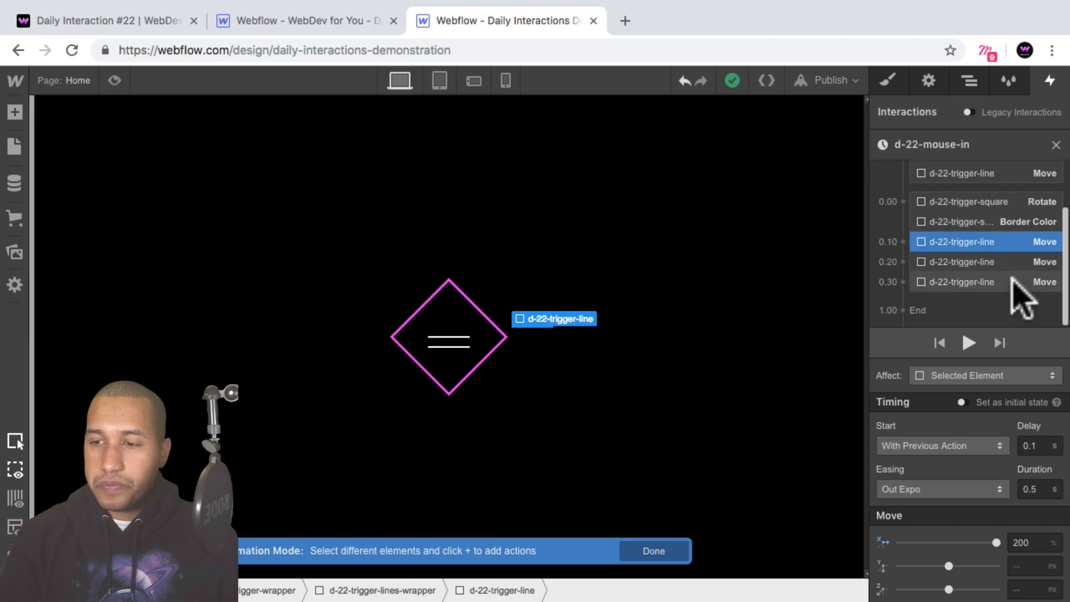
left_click(970, 81)
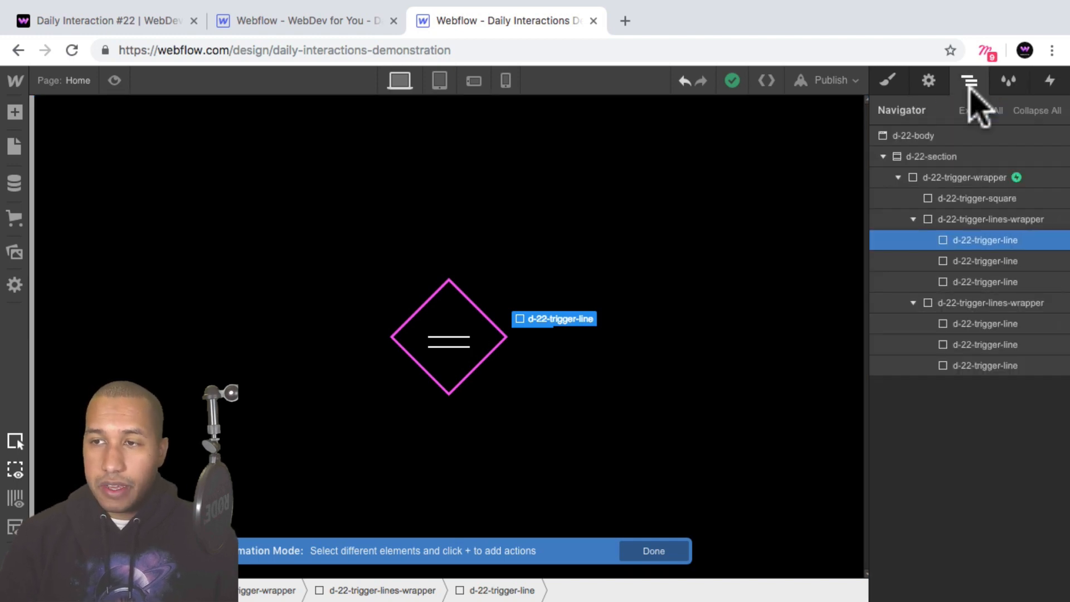
left_click(977, 322)
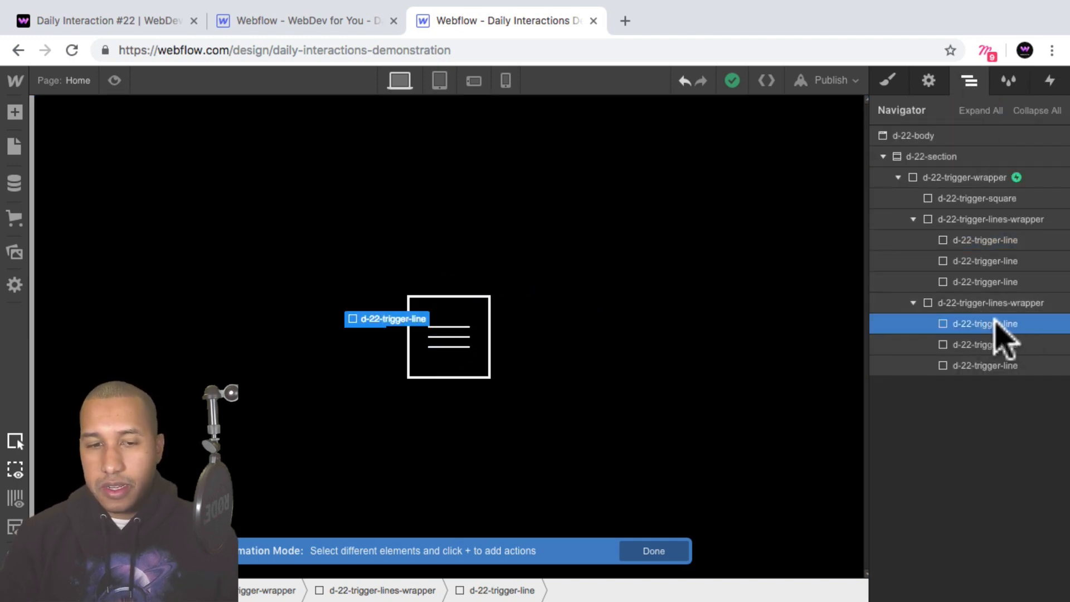
left_click(1050, 82)
scroll(1009, 189, "down", 2)
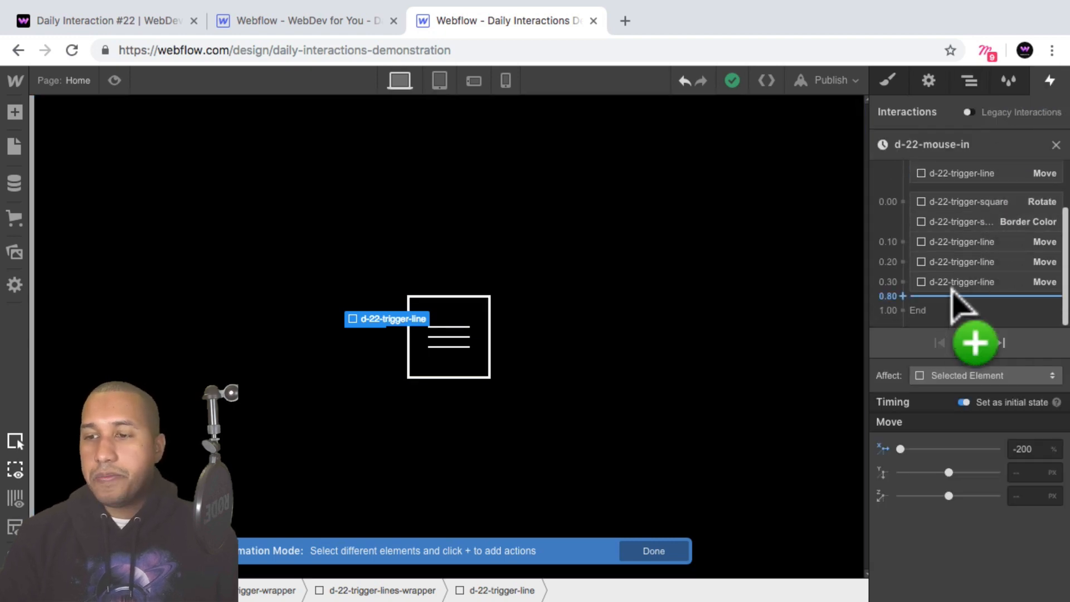
left_click(951, 299)
left_click(955, 357)
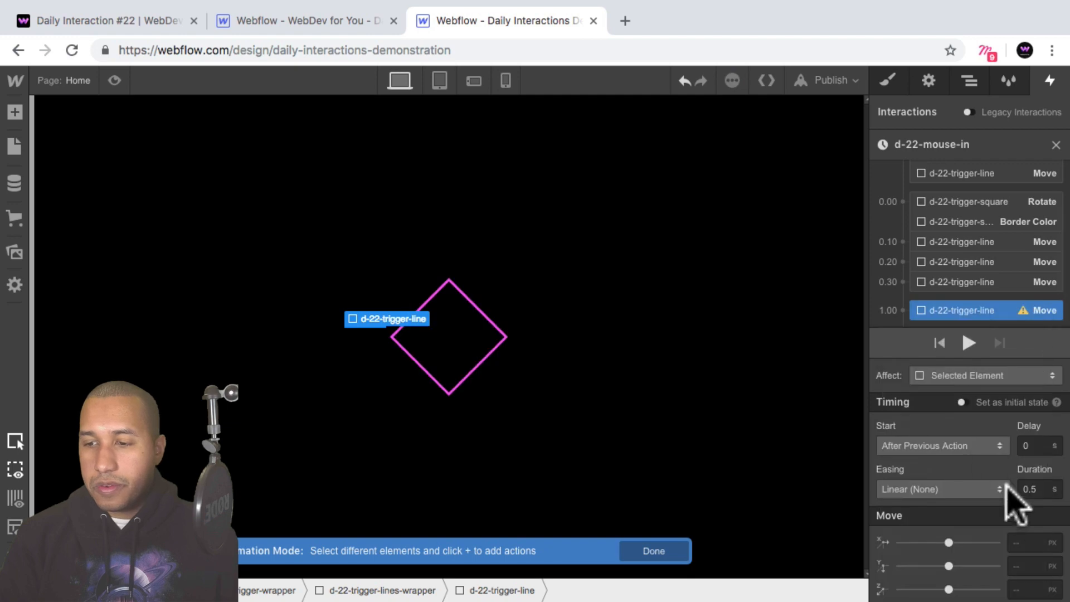
Set the new Move action's X value to 0% and its easing to Out Expo.
type("0%")
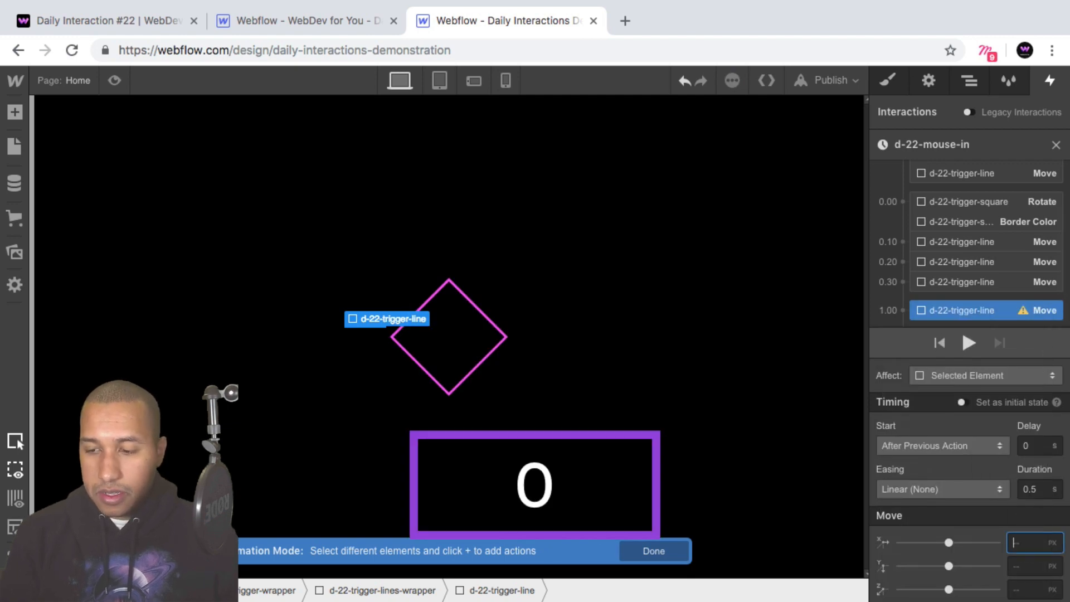
key("shift+Return")
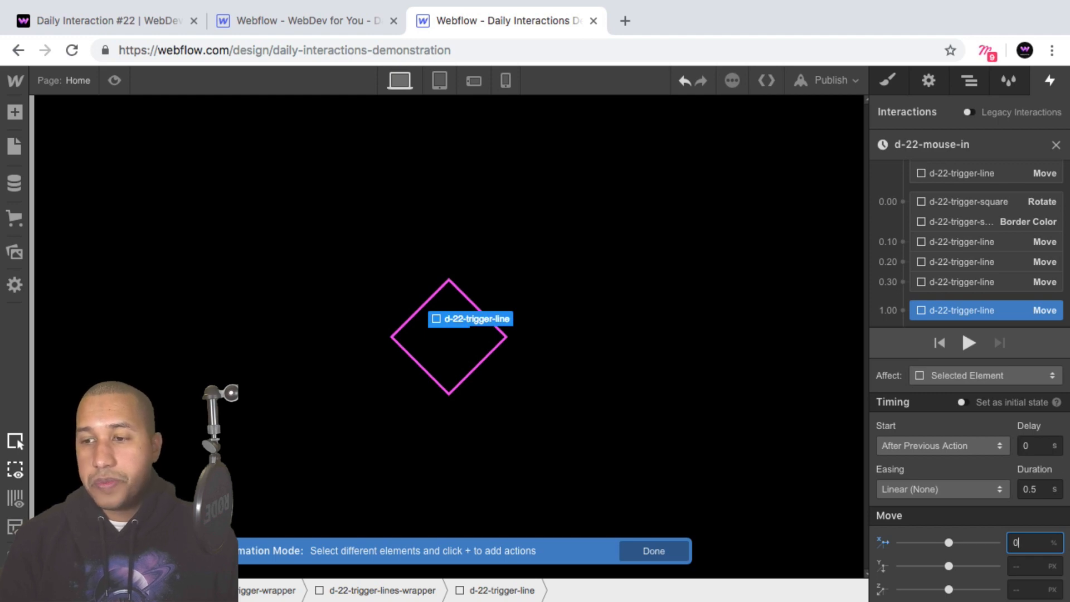
scroll(998, 268, "down", 2)
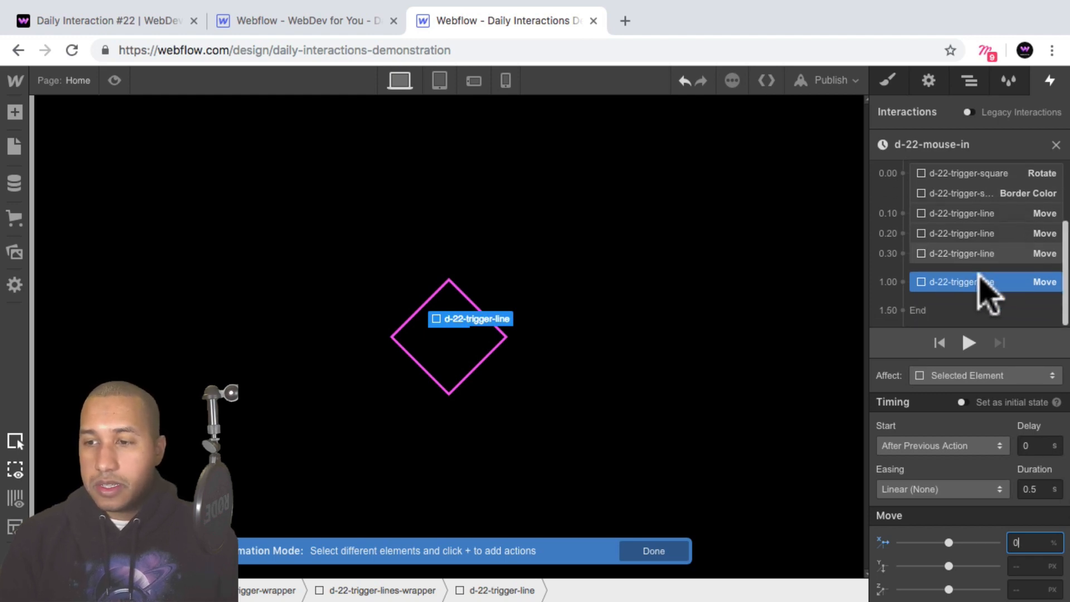
left_click(936, 490)
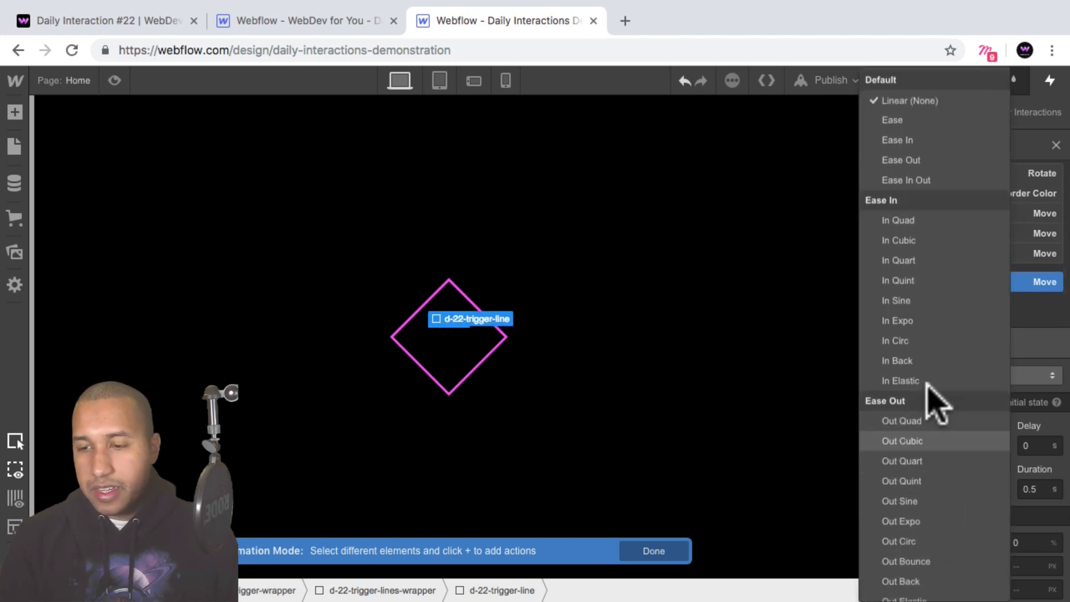
left_click(921, 521)
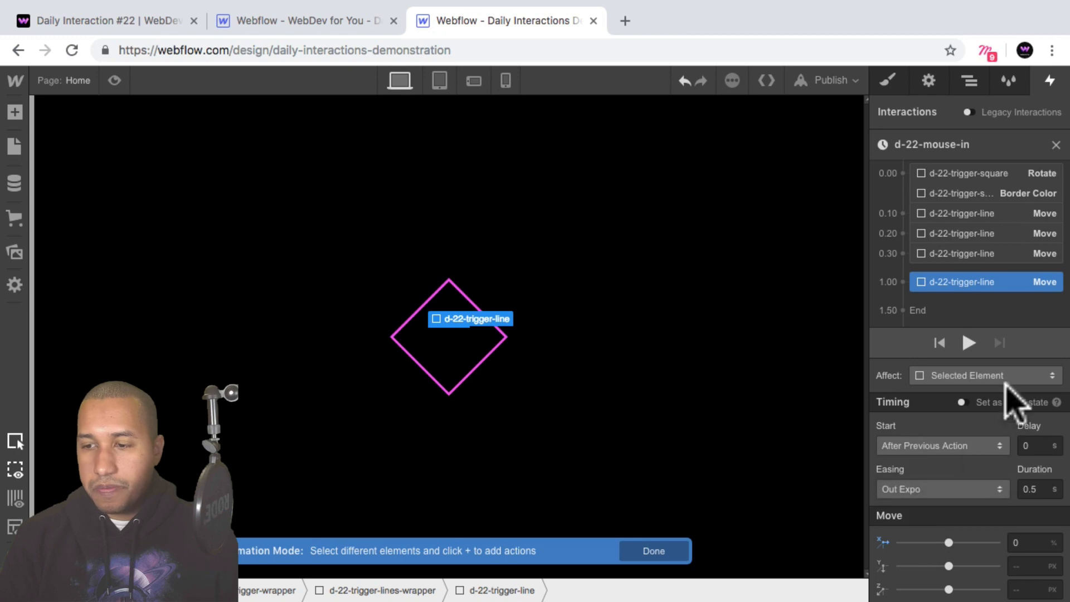
Duplicate the 0% Move action and retarget the copy to the second d-22-trigger-line in the second lines wrapper.
right_click(973, 282)
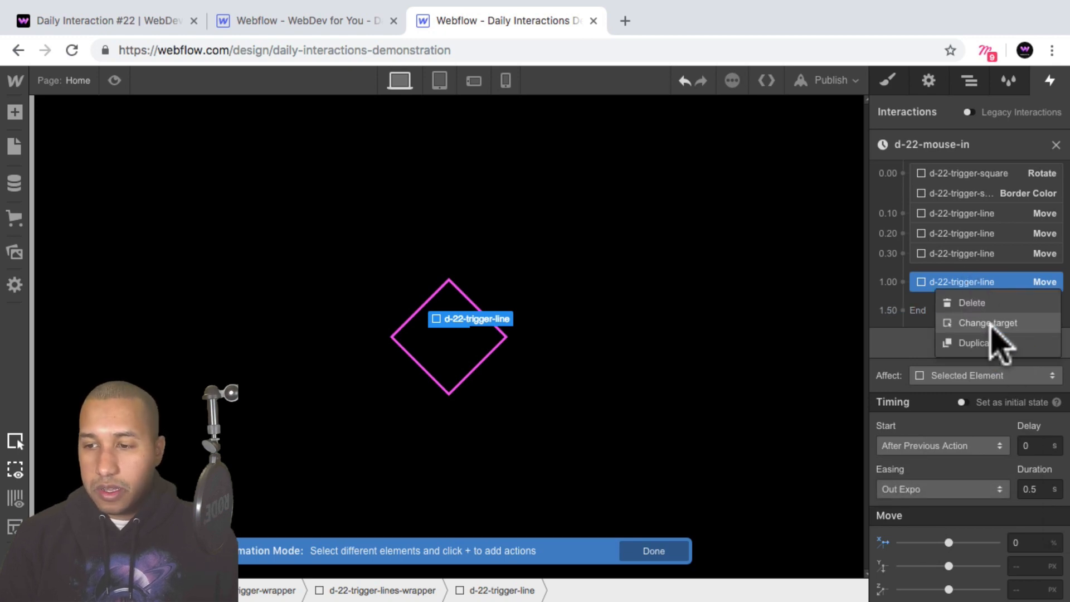
left_click(991, 343)
scroll(981, 312, "down", 1)
right_click(975, 297)
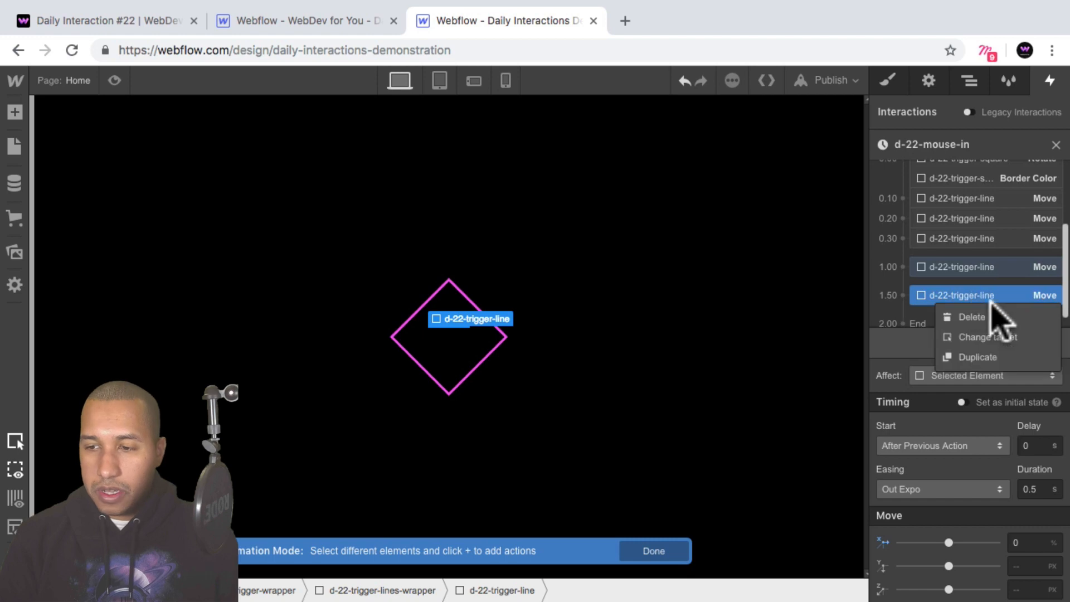
left_click(1004, 336)
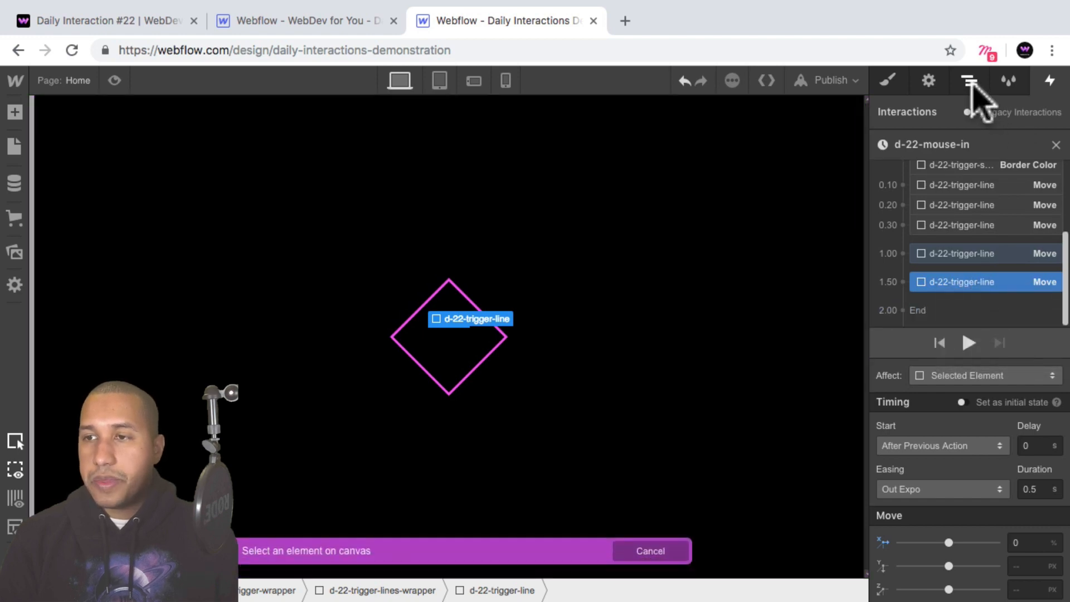
left_click(971, 82)
left_click(1002, 344)
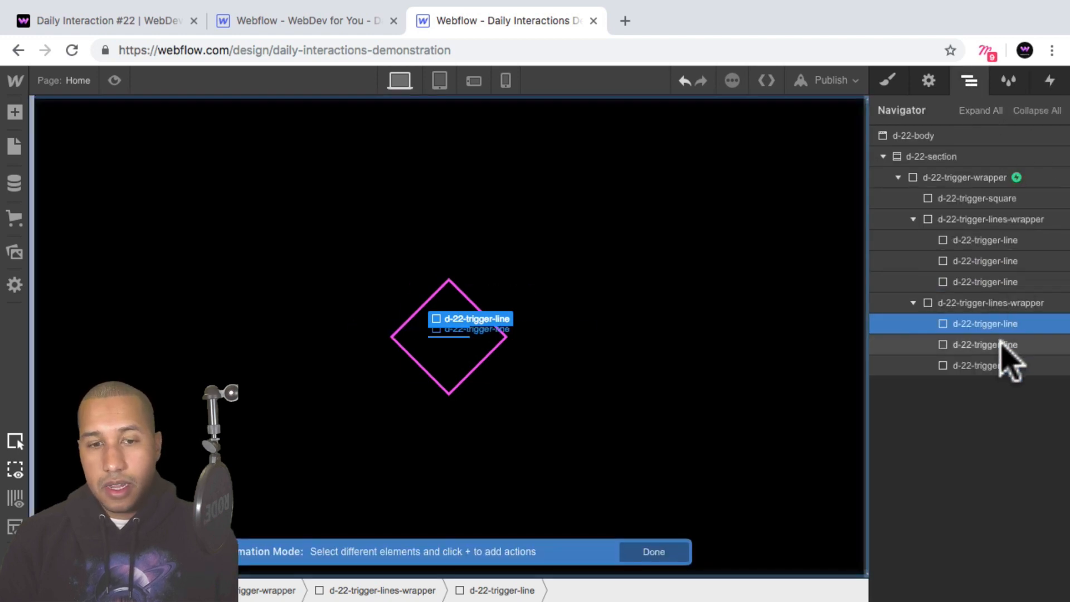
left_click(1050, 81)
Duplicate the second line's 0% Move action and retarget the copy to the third d-22-trigger-line in the second lines wrapper.
right_click(992, 285)
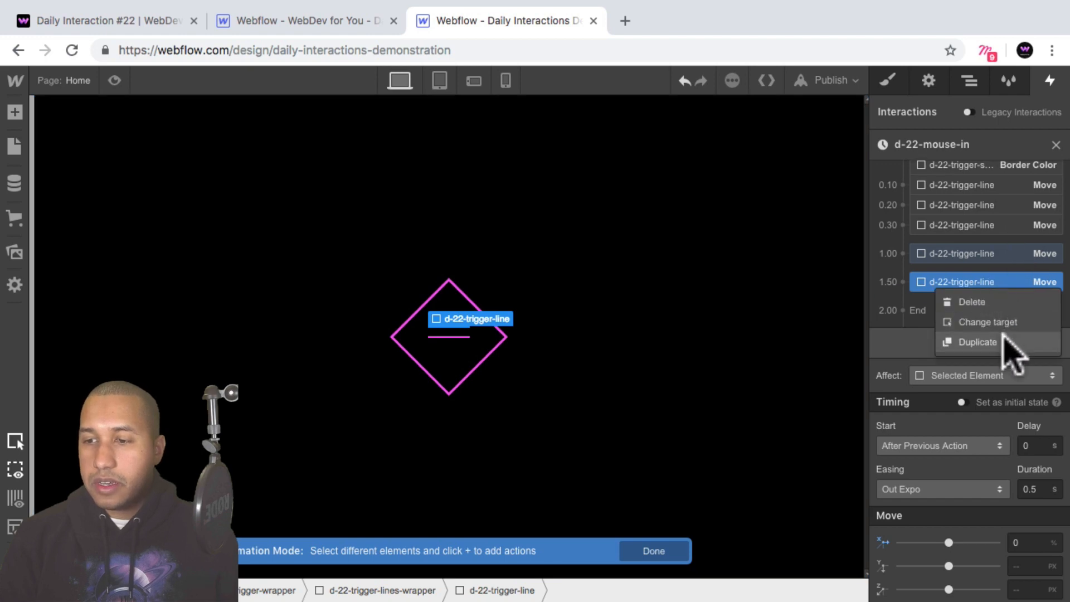
left_click(1007, 344)
right_click(977, 282)
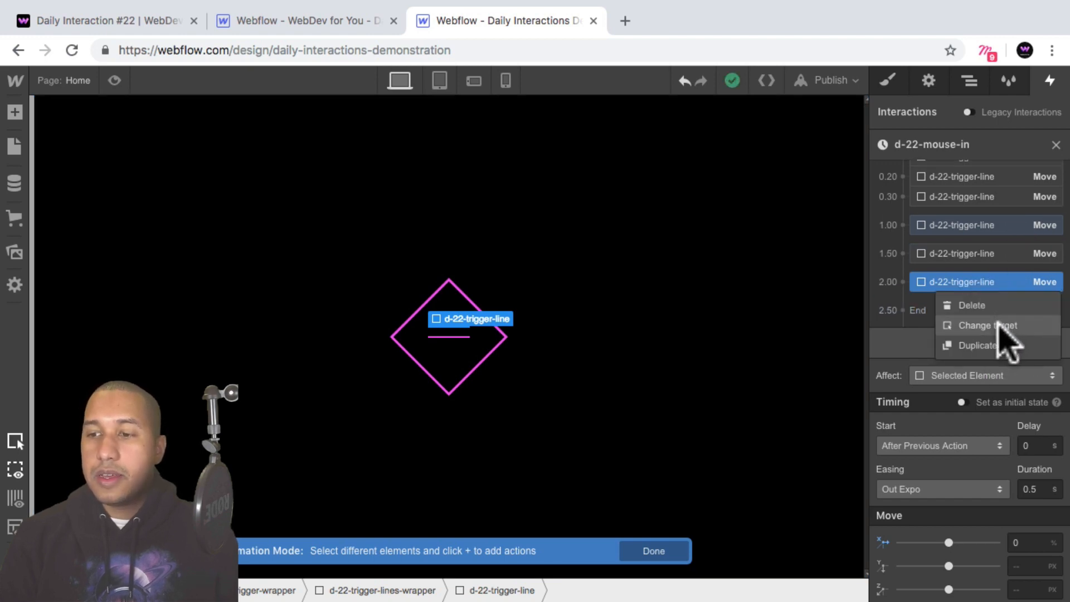
left_click(996, 326)
left_click(970, 81)
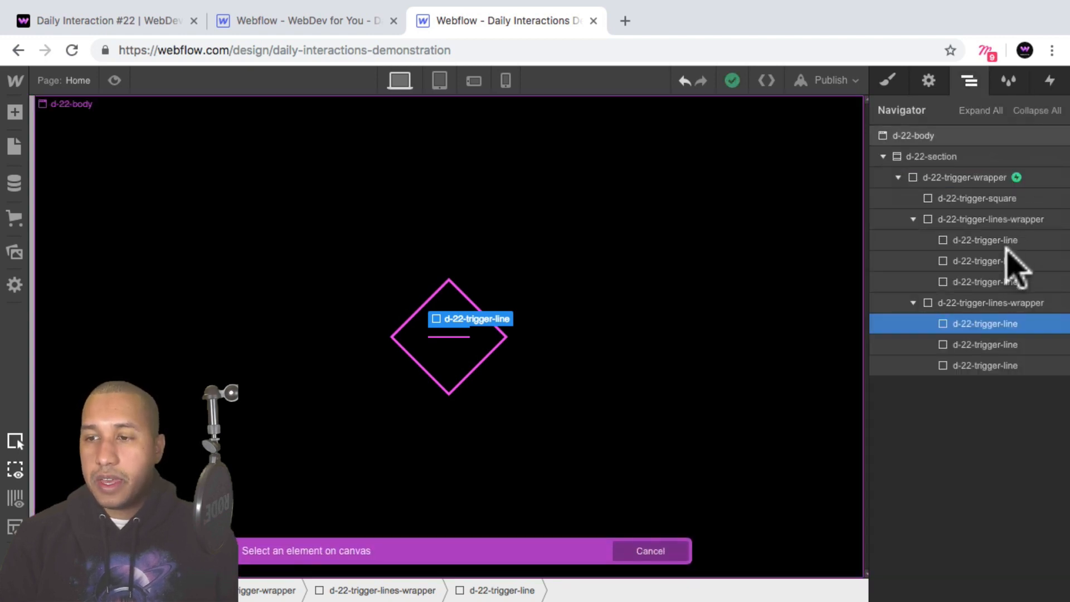
left_click(978, 367)
left_click(1050, 82)
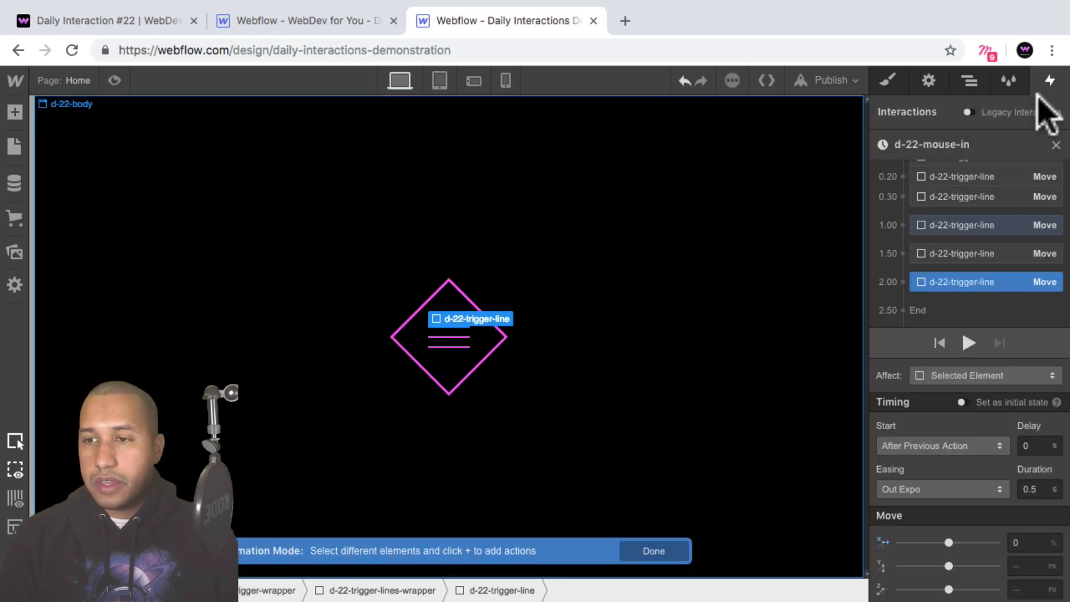
Regroup the three 0% line Move actions to start with the previous action, directly after the third 200% line Move.
left_click(998, 228)
scroll(993, 248, "up", 1)
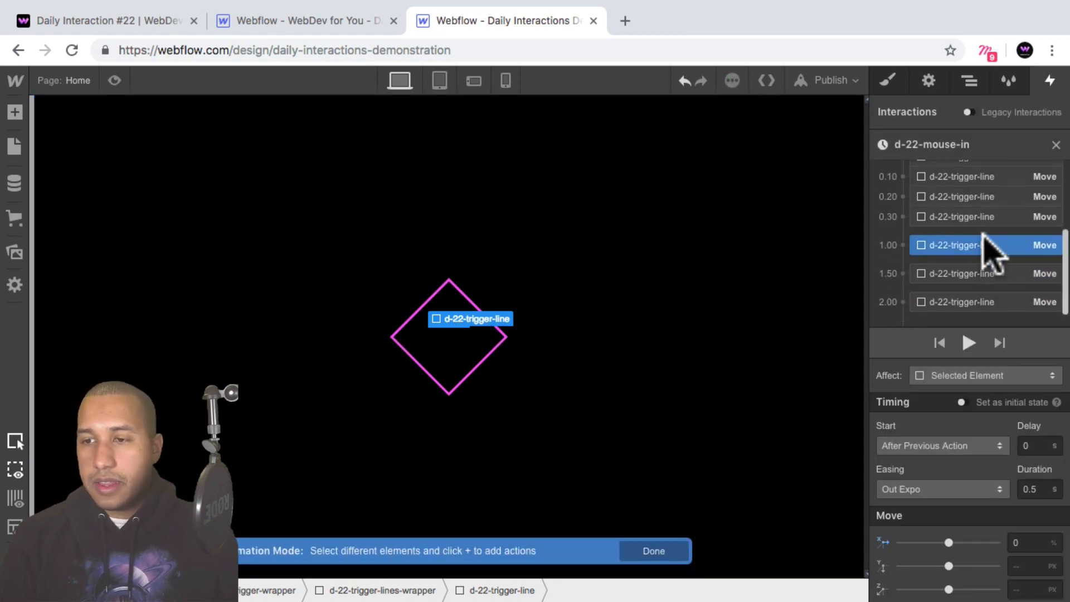
scroll(981, 237, "up", 1)
left_click_drag(962, 251, 963, 231)
left_click(948, 275)
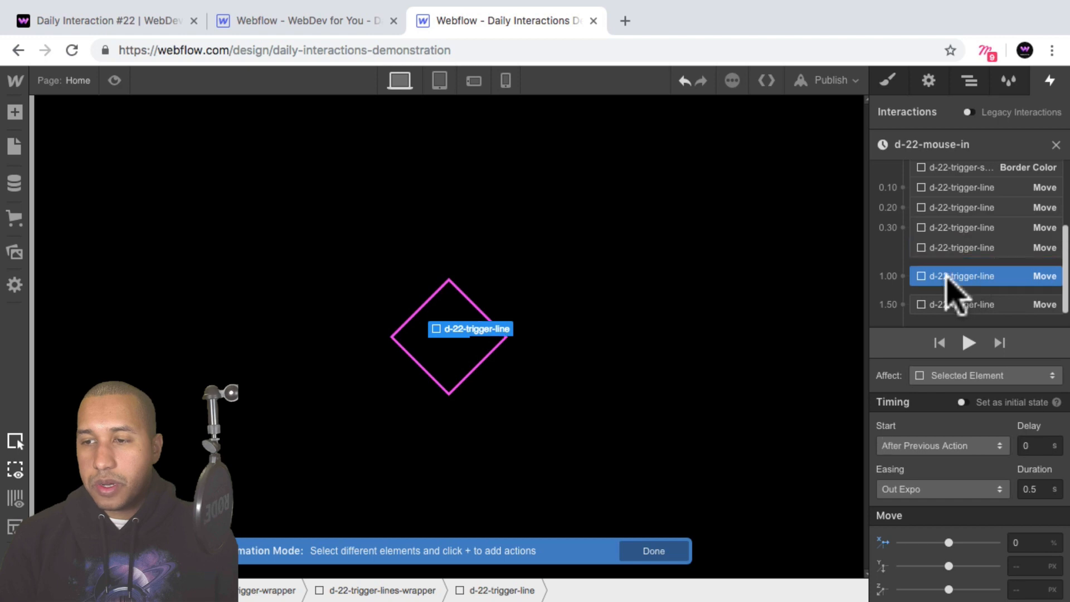
left_click_drag(948, 279, 992, 282)
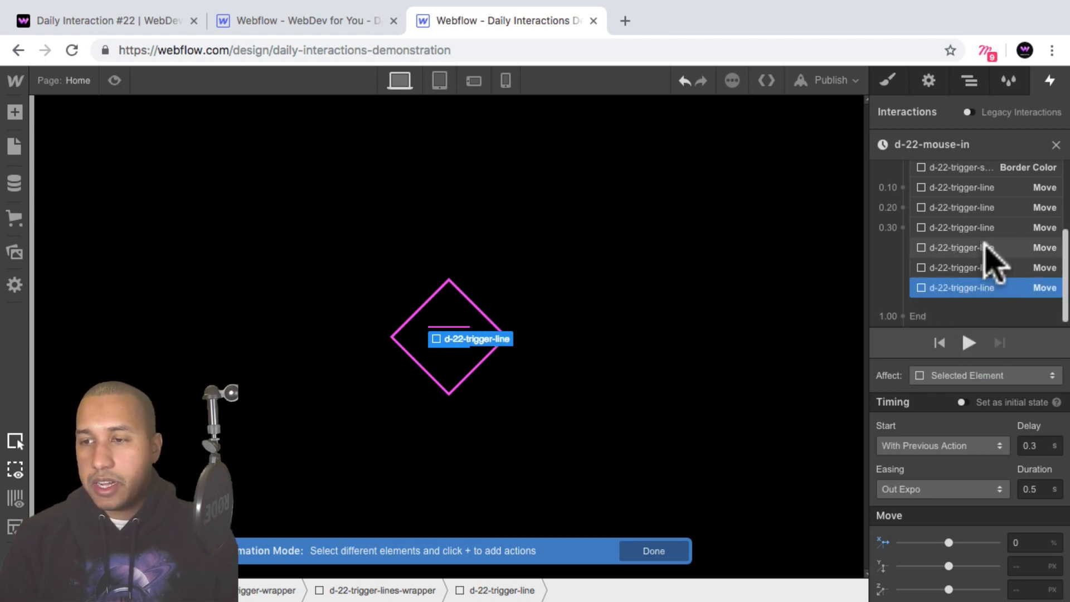
Set the delay of the 0% Move for the third d-22-trigger-line in the second lines wrapper to 0.5 s.
left_click(964, 228)
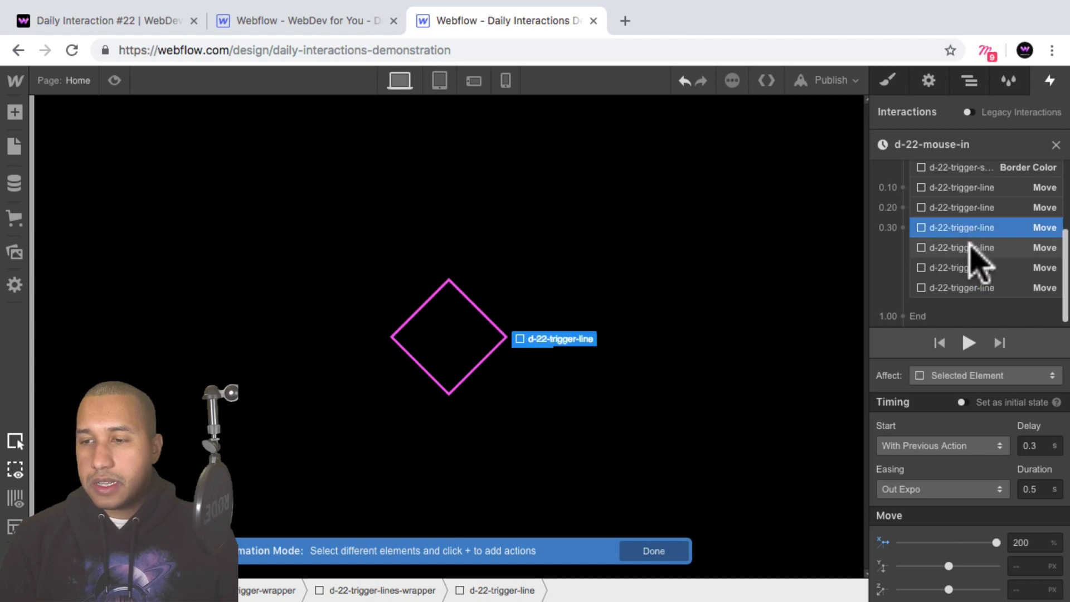
left_click(973, 249)
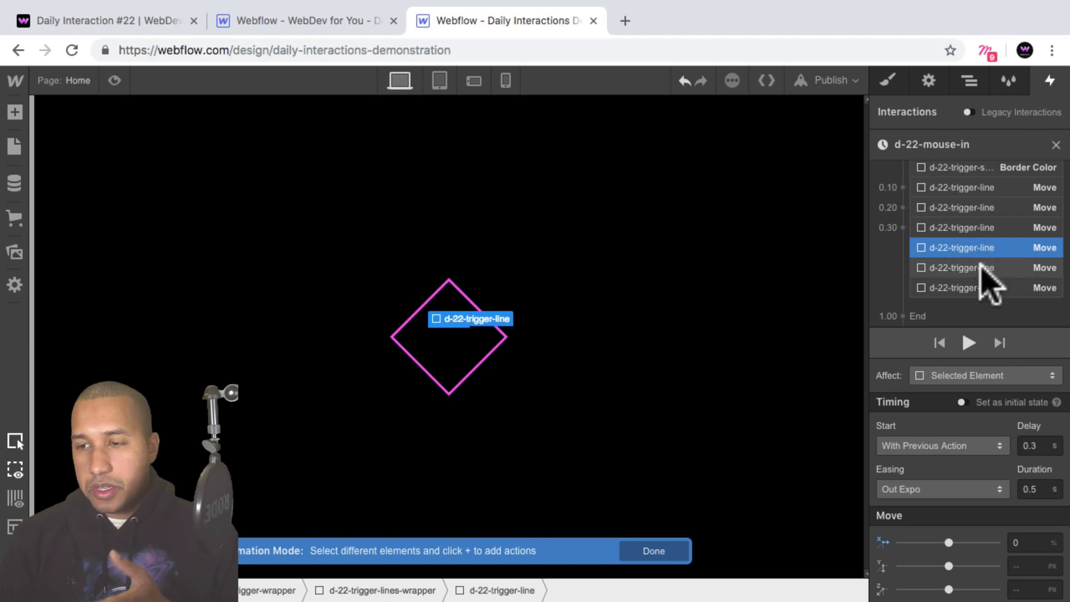
left_click(980, 269)
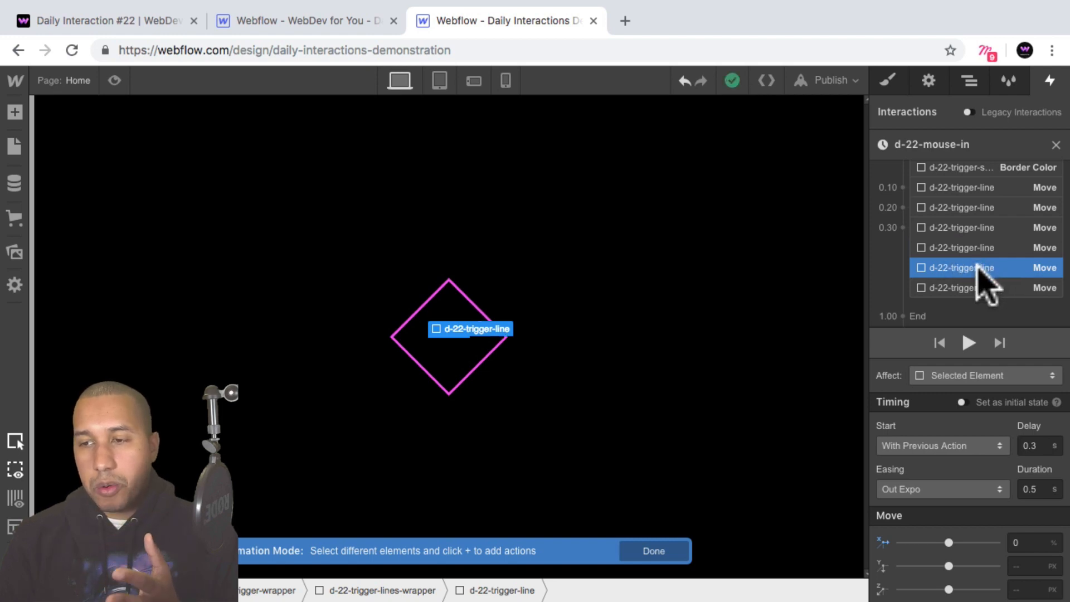
left_click(981, 288)
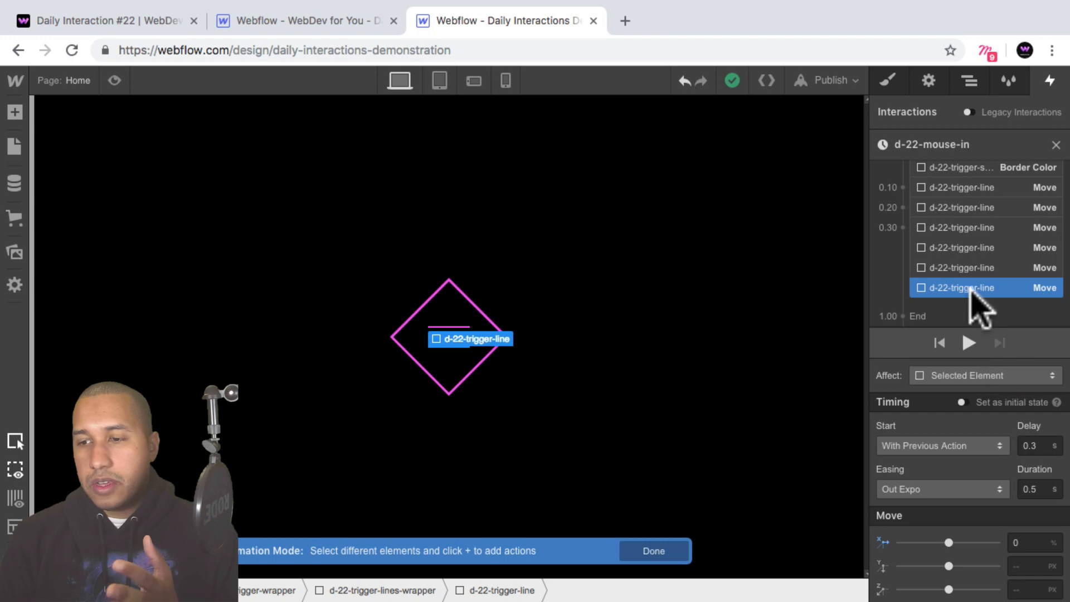
key("BackSpace")
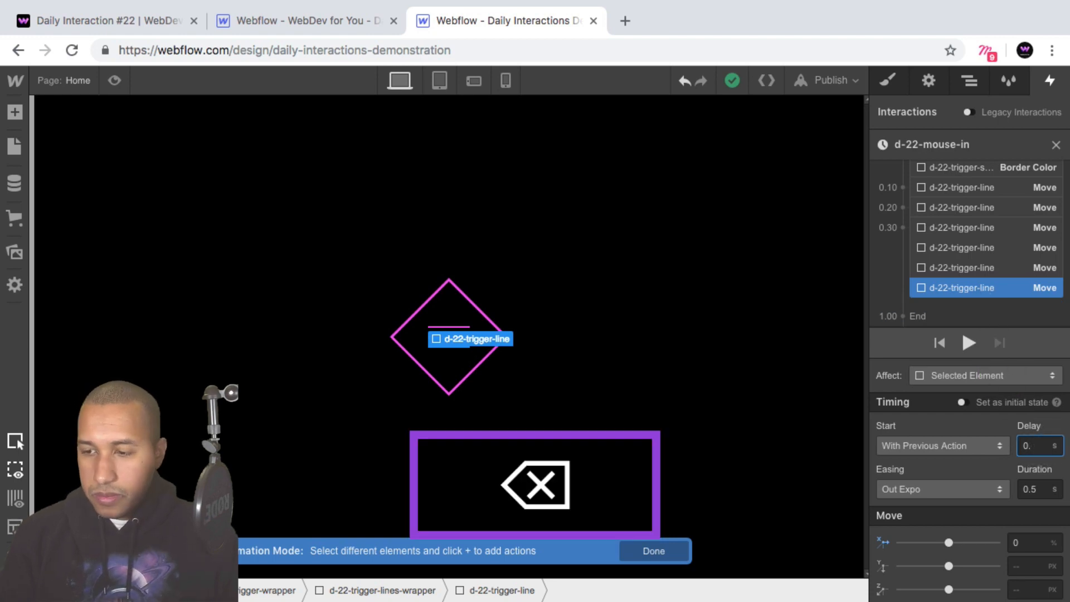
type("5")
key("Return")
Set the delay of the 0% Move for the second d-22-trigger-line in the second lines wrapper to 0.4 s.
left_click(981, 268)
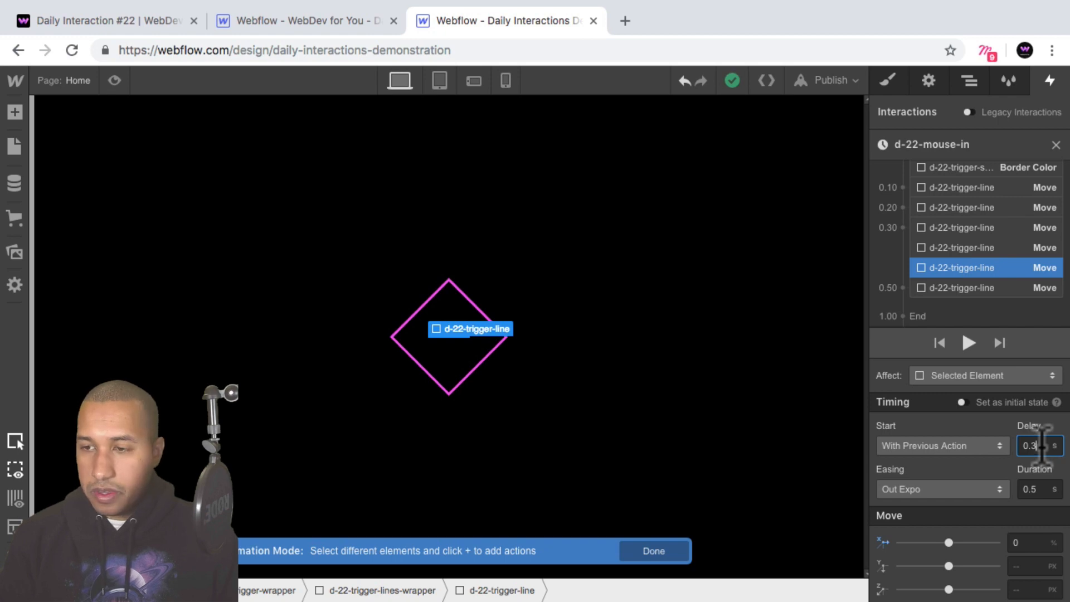
type("4")
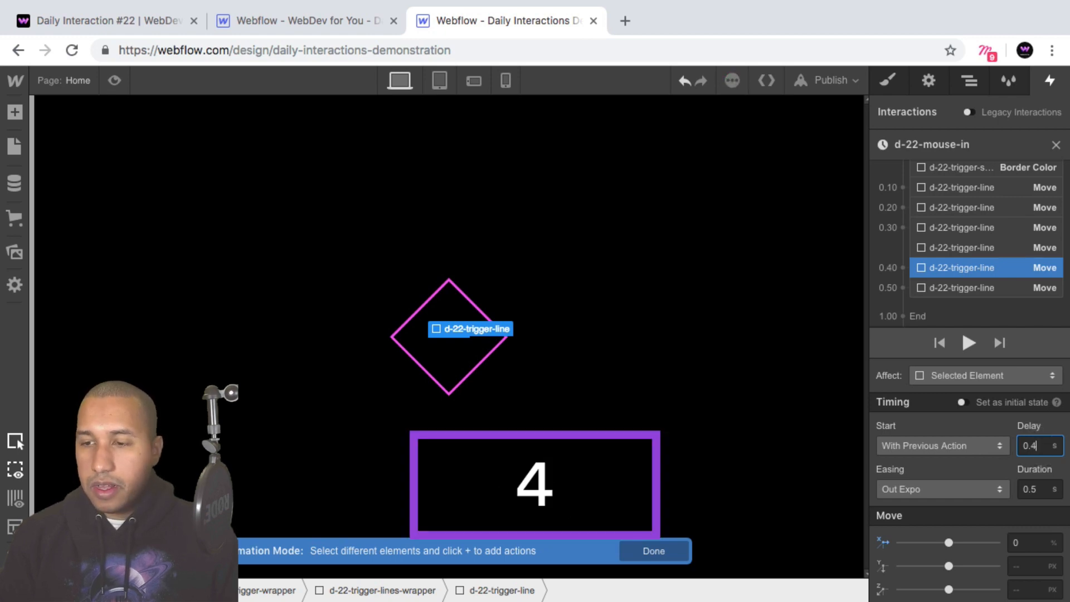
key("Return")
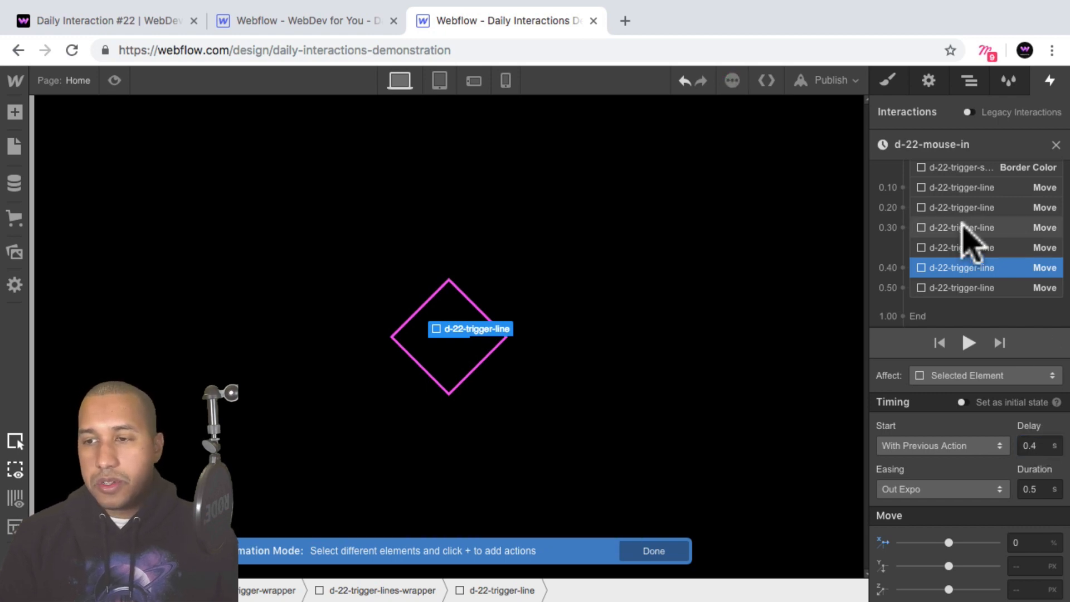
Review the order and staggered delays of the line Move actions in the d-22-mouse-in timeline.
left_click(964, 228)
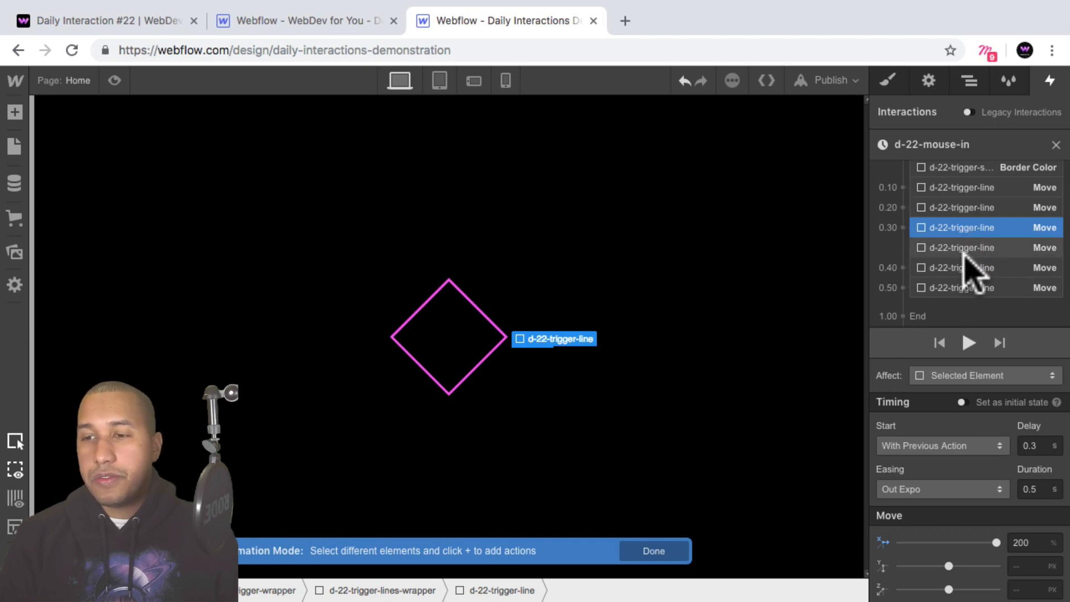
left_click(965, 245)
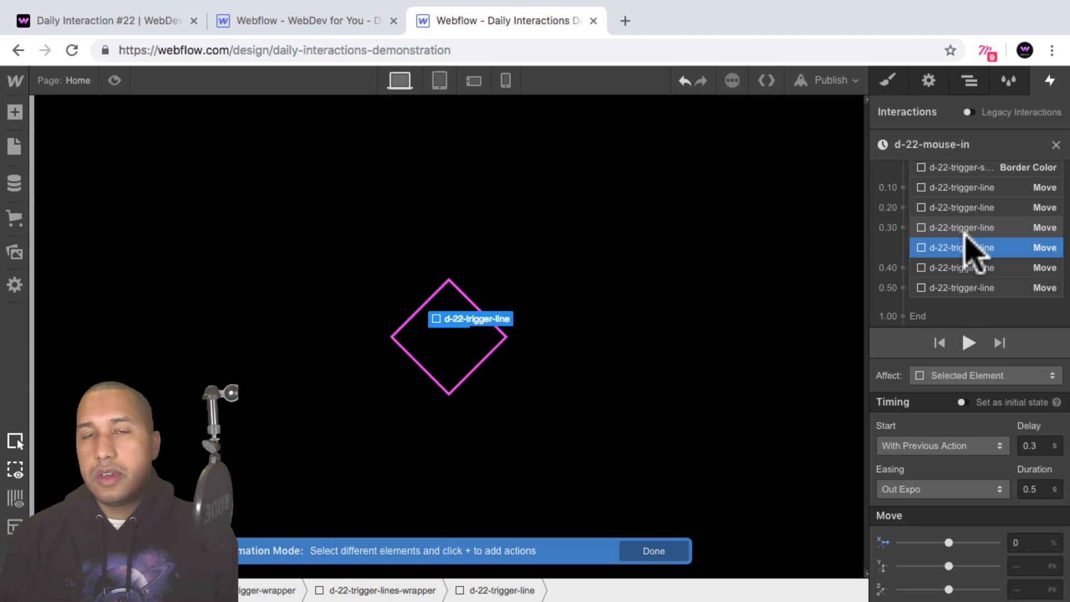
left_click(956, 285)
scroll(958, 286, "up", 1)
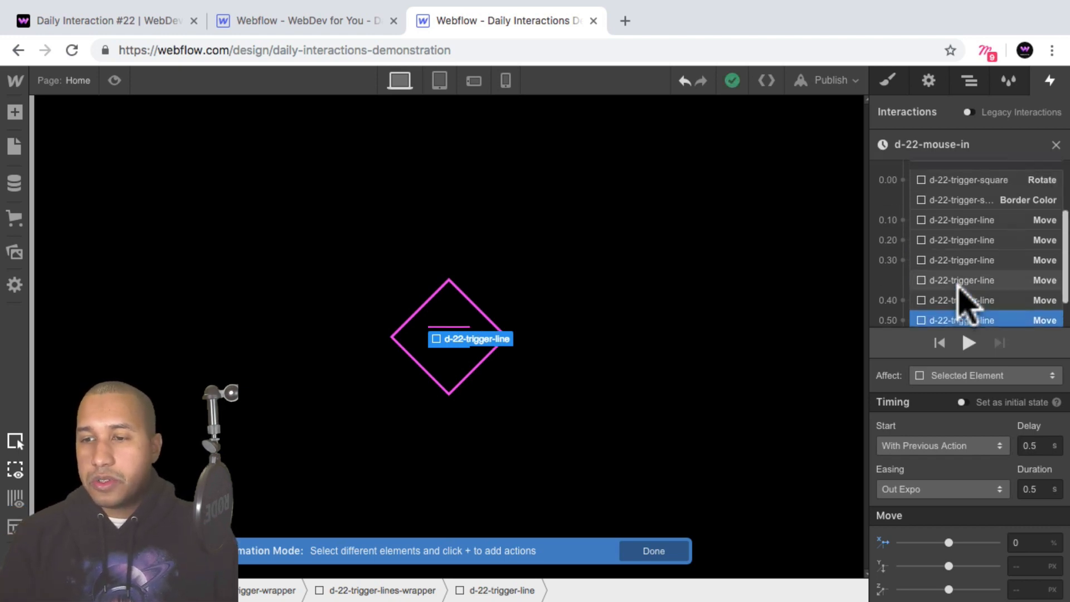
scroll(958, 284, "down", 1)
scroll(960, 217, "up", 3)
scroll(959, 218, "down", 3)
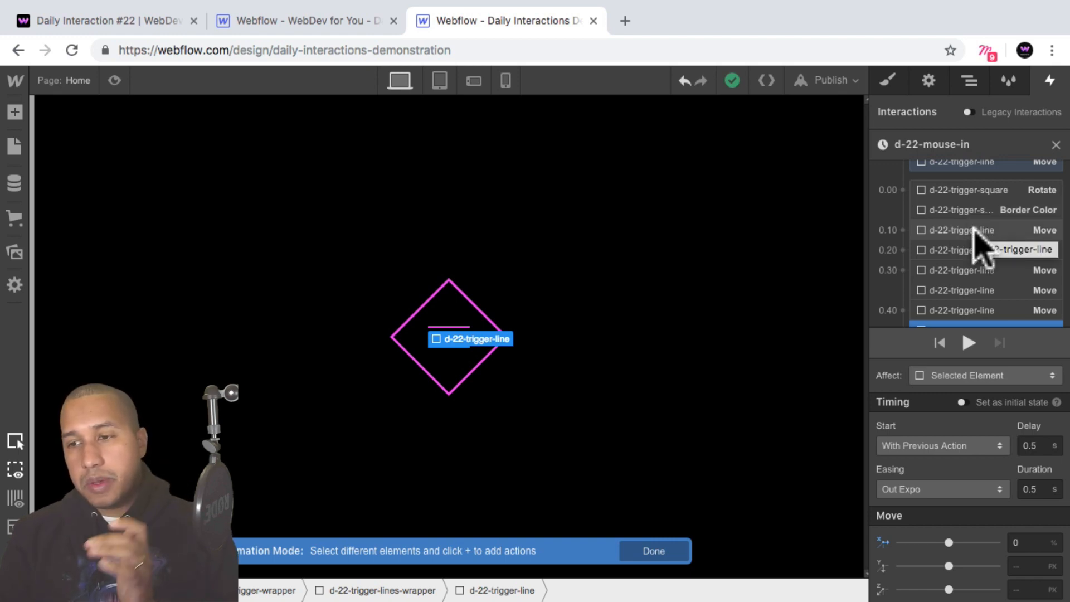
scroll(973, 240, "down", 2)
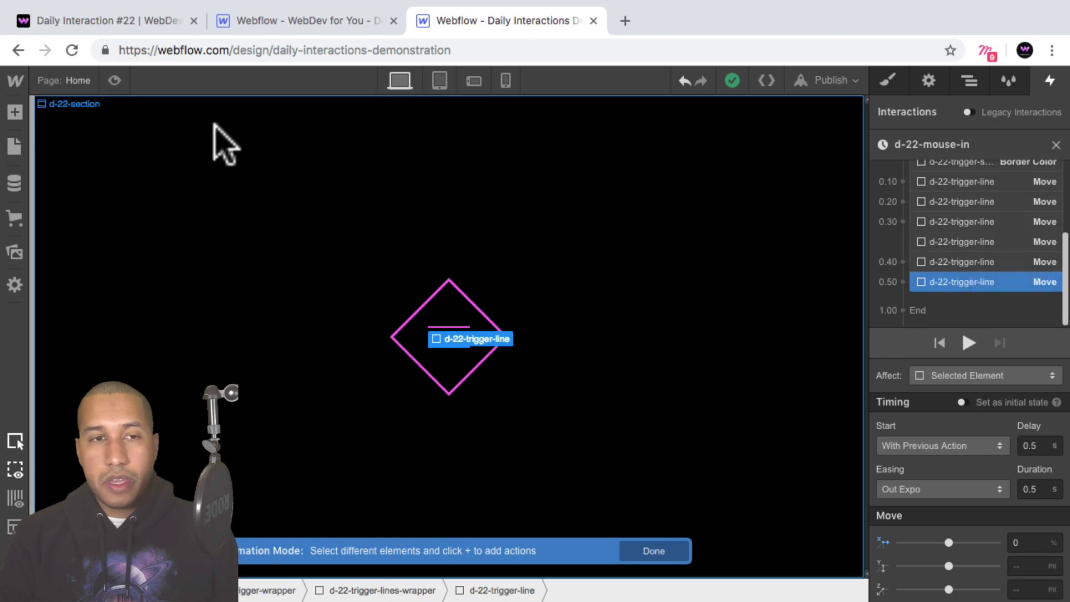
Preview the page, test the hover animation on the menu trigger, and return to the designer.
left_click(114, 81)
left_click(543, 342)
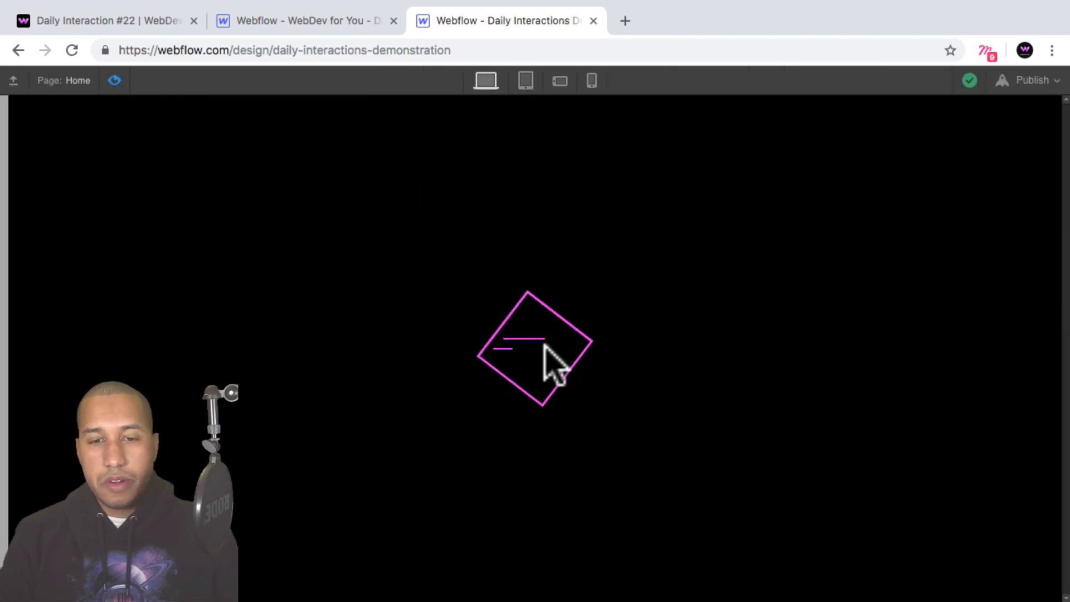
left_click(116, 87)
left_click(114, 80)
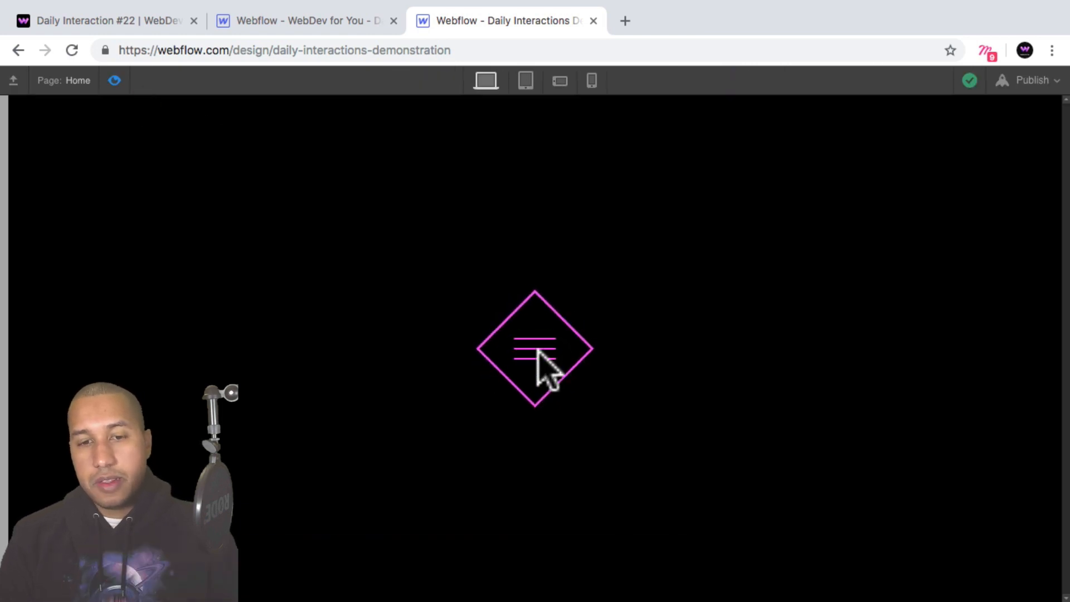
left_click(114, 81)
Set the hover-out action to Start an Animation and assign it a duplicate of d-22-mouse-in.
left_click(1055, 144)
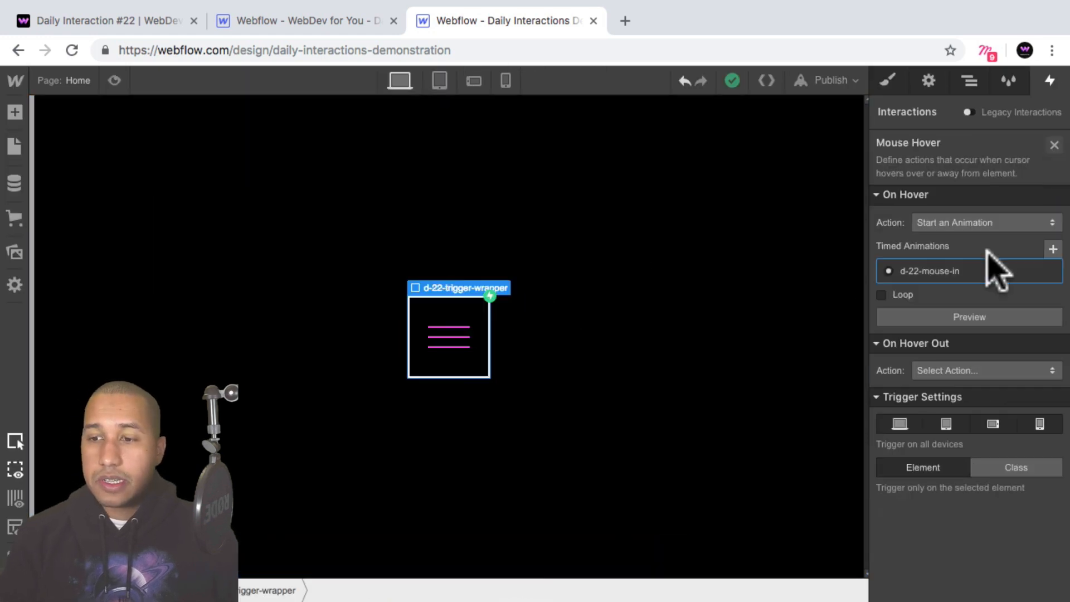
left_click(943, 370)
left_click(954, 167)
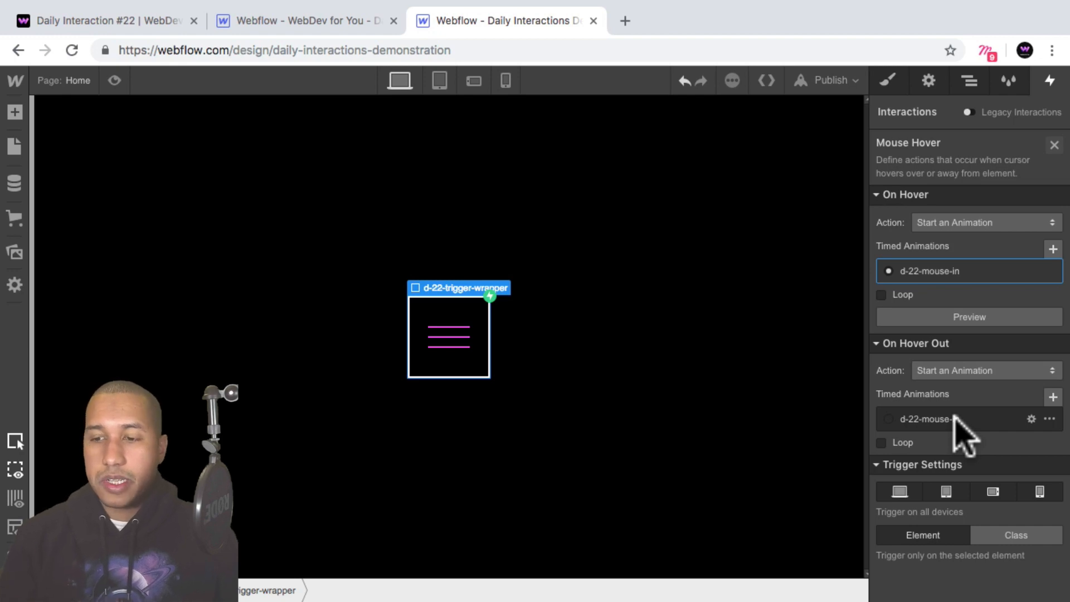
left_click(1050, 419)
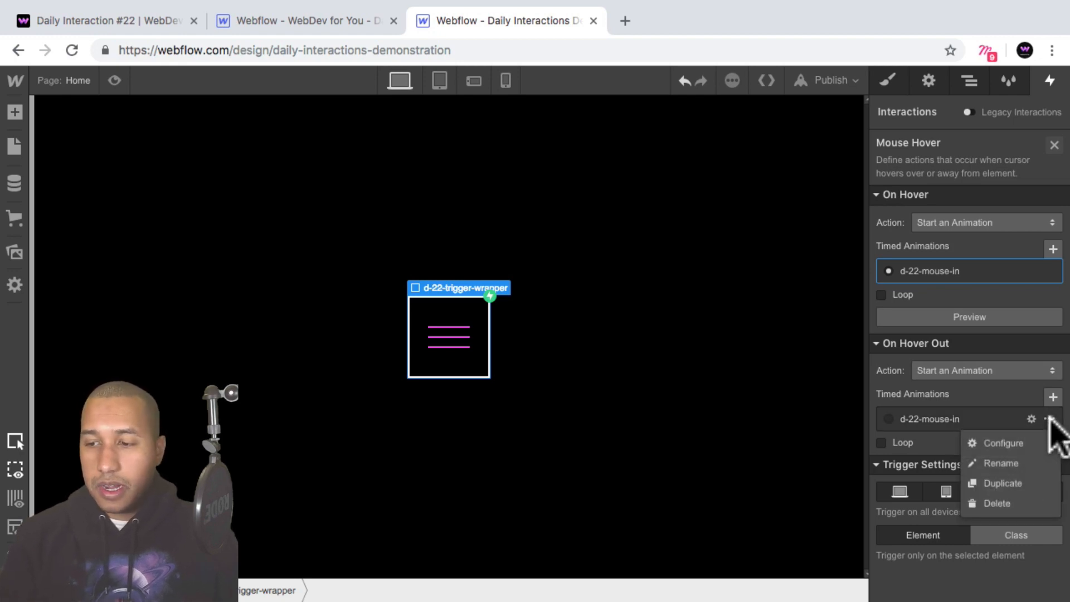
left_click(1031, 482)
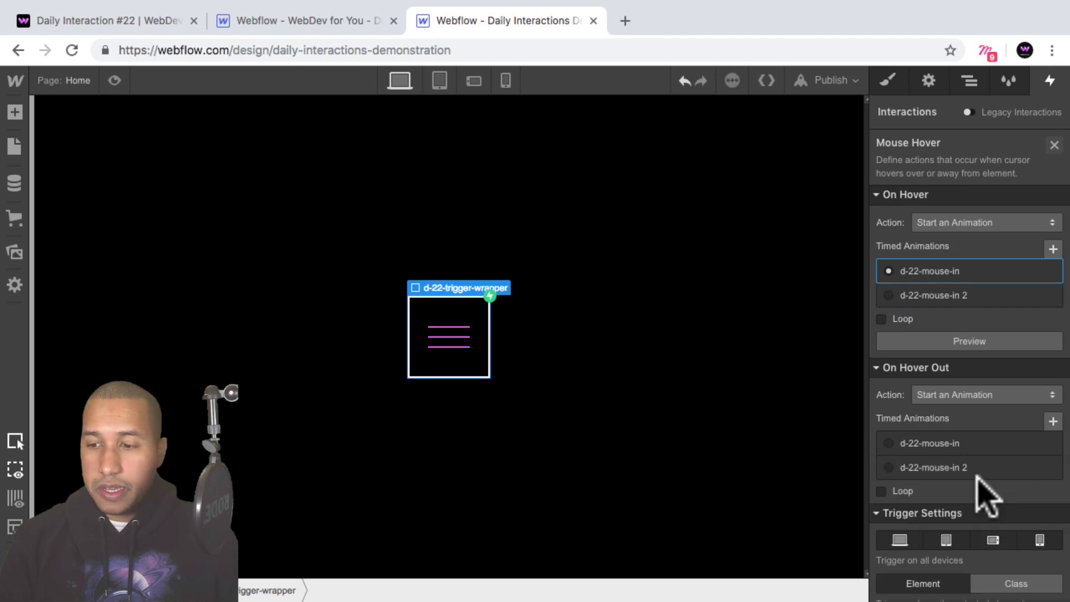
left_click(889, 468)
Open the duplicated hover-out animation and rename it d-22-mouse-out.
left_click(945, 467)
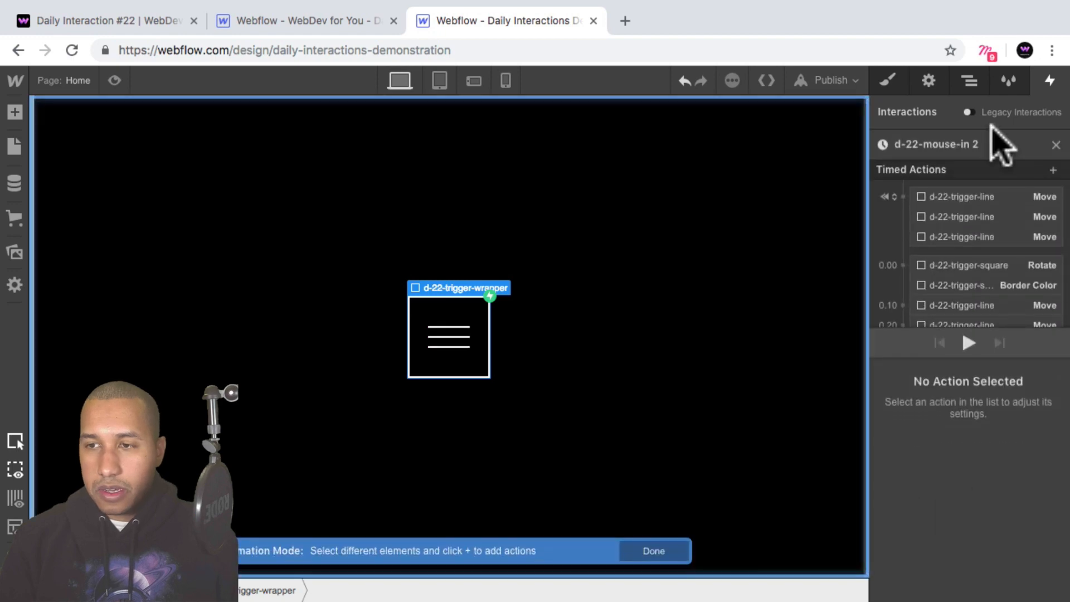
left_click(950, 146)
left_click_drag(934, 145, 971, 148)
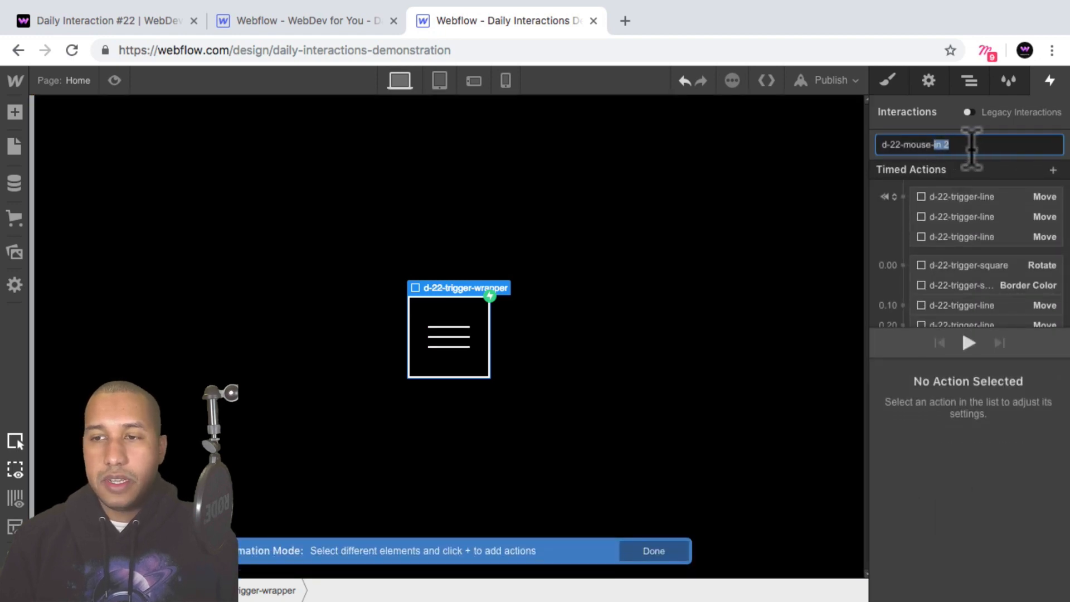
type("out")
key("Return")
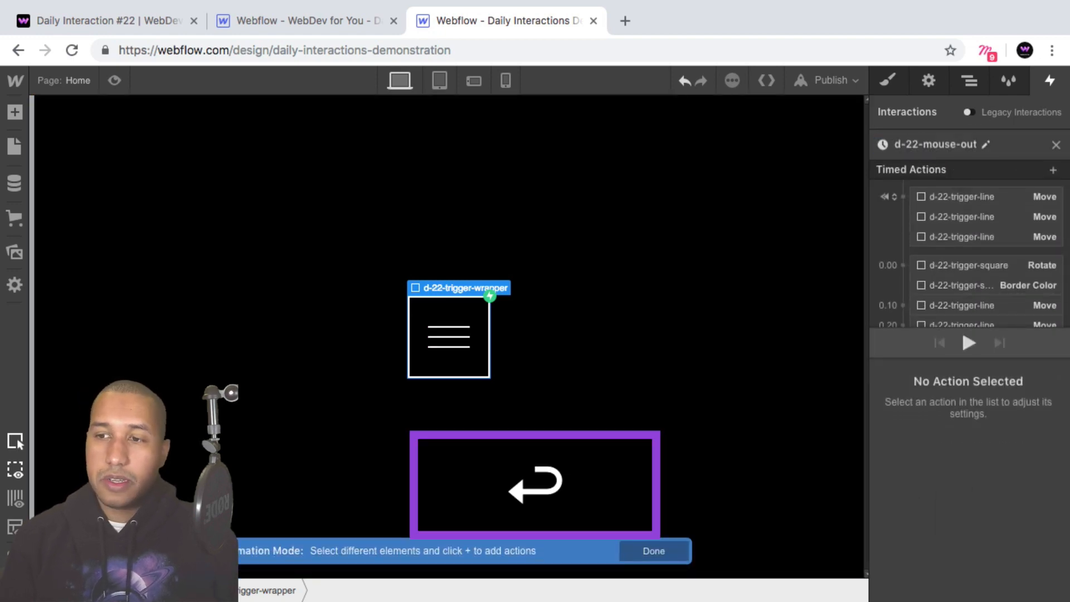
Delete the three initial-state d-22-trigger-line Move actions from the d-22-mouse-out timeline.
left_click(980, 197)
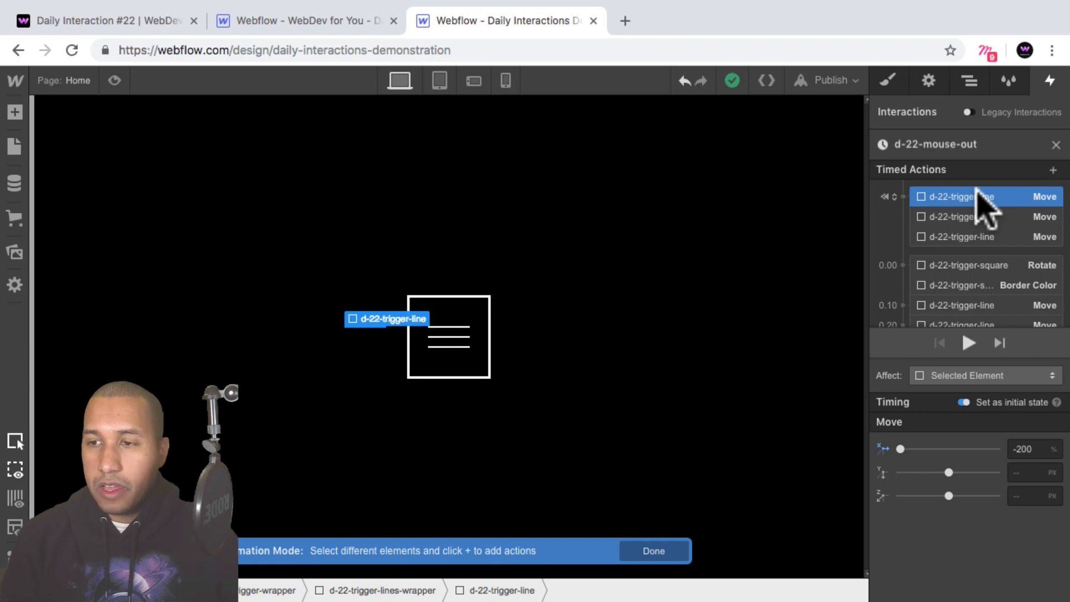
key("BackSpace")
key("BackSpace")
key("BackSpace")
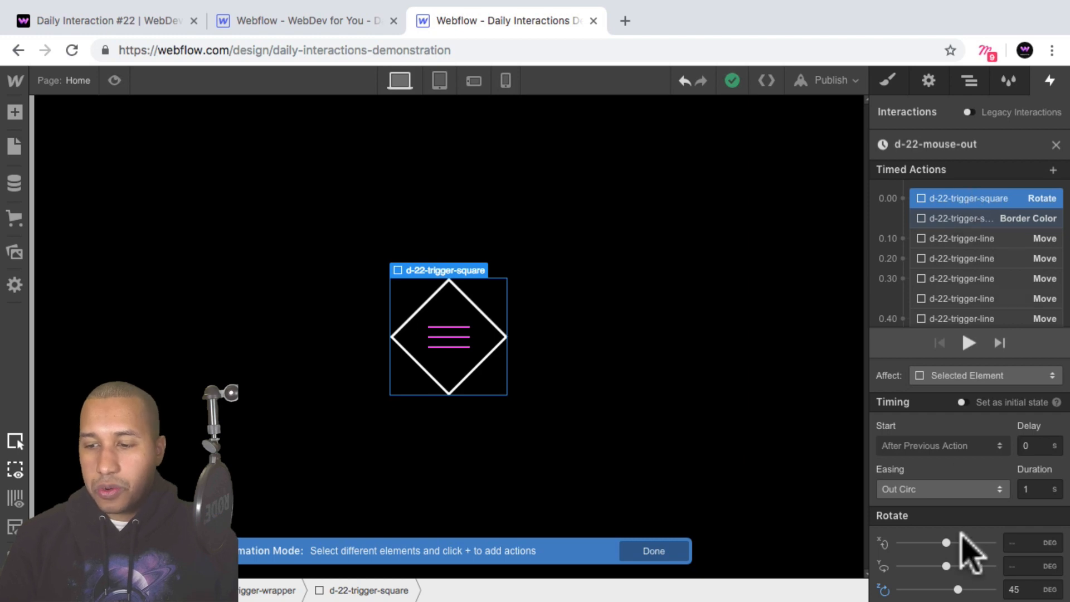
Set the d-22-trigger-square's Z rotation to 0 degrees and its Border Color action to white.
left_click(1010, 584)
type("0")
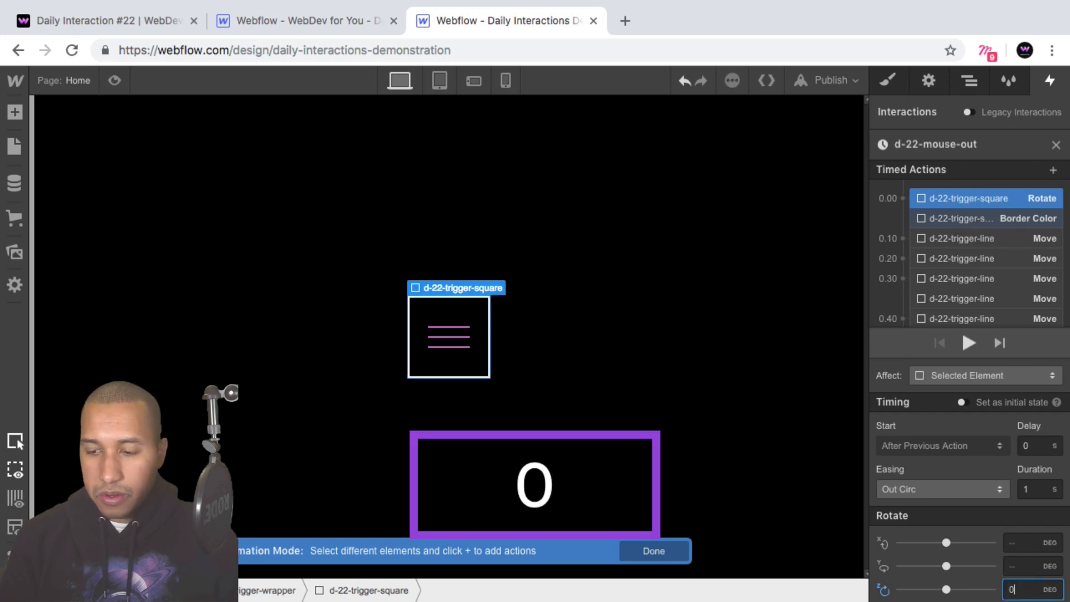
key("Return")
left_click(971, 217)
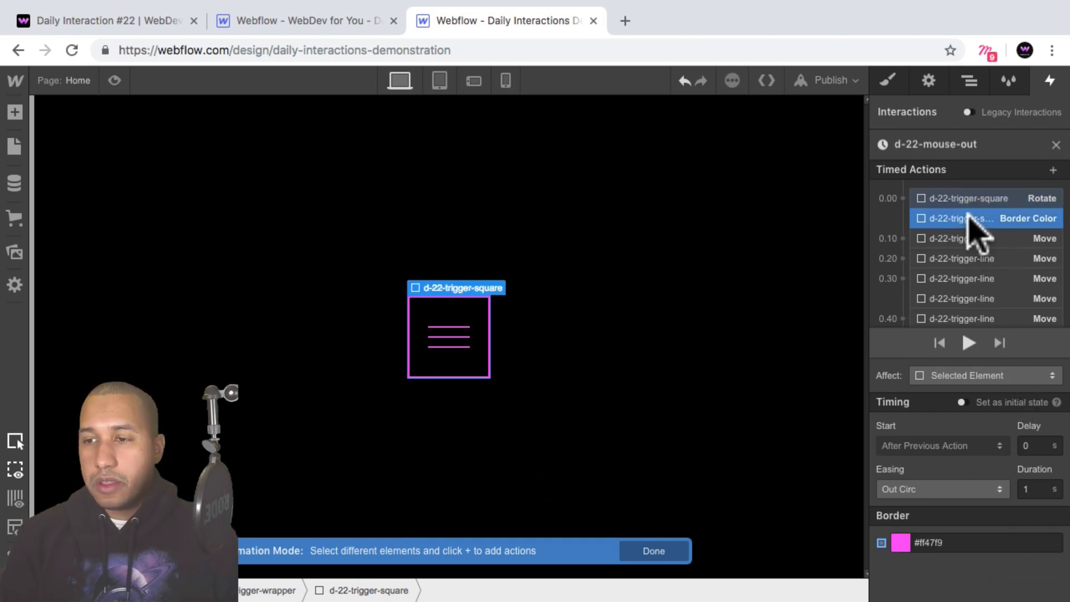
left_click(899, 544)
left_click(909, 491)
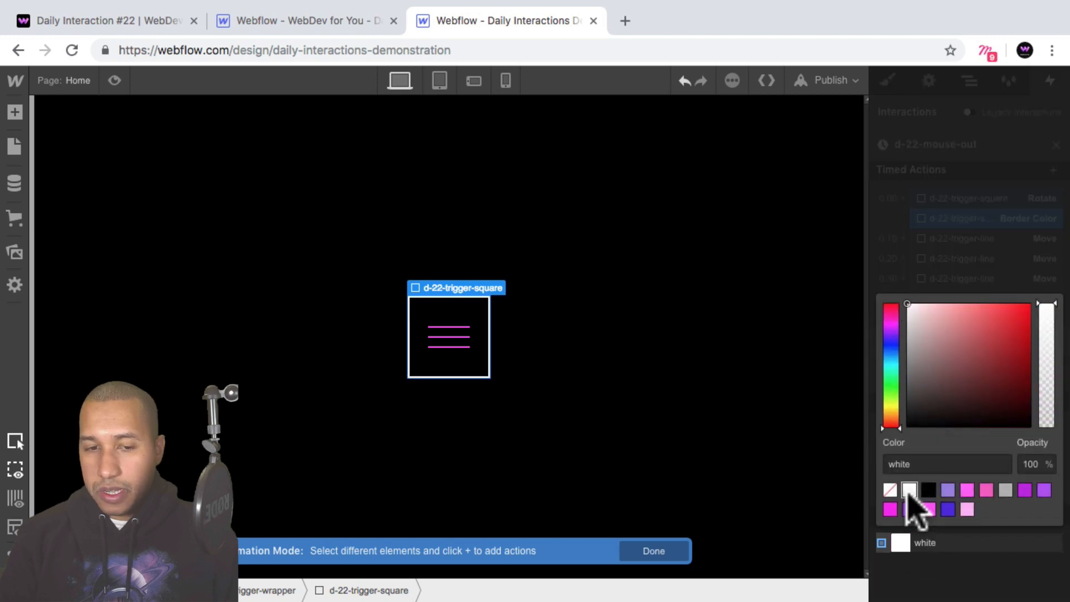
left_click(930, 585)
Set the X value to 0% on the d-22-trigger-line Moves of the first lines wrapper, delayed 0.1, 0.2 and 0.3 s.
left_click(1021, 238)
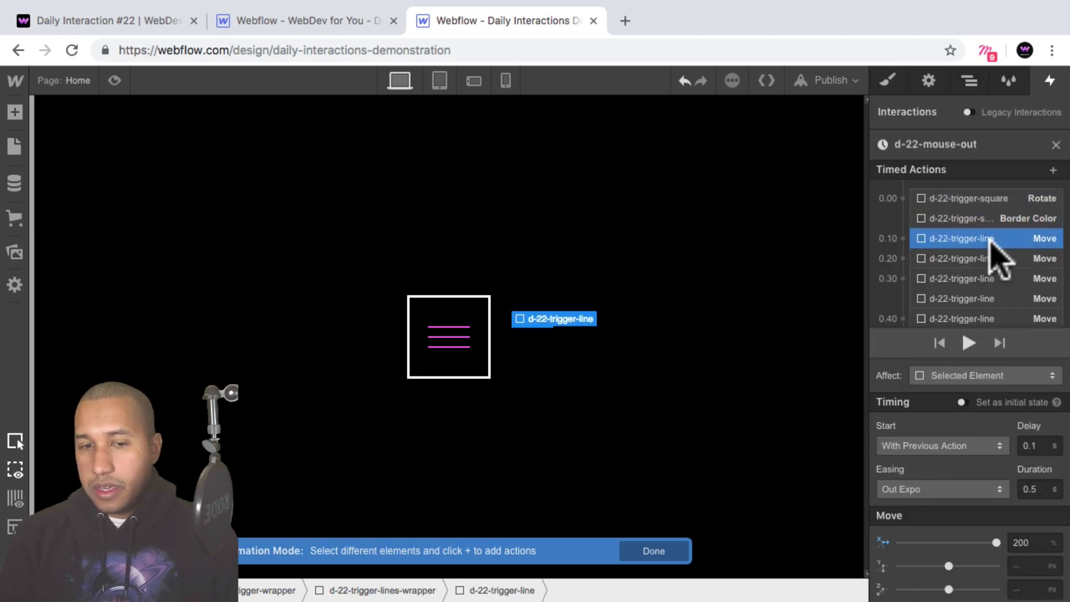
left_click(1010, 541)
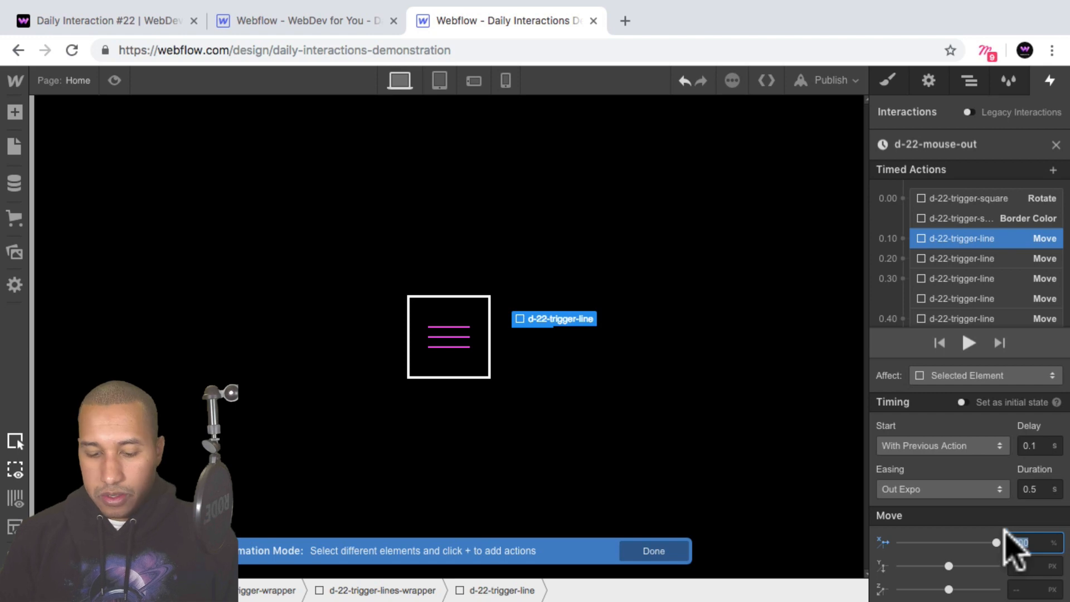
type("0")
key("shift+Return")
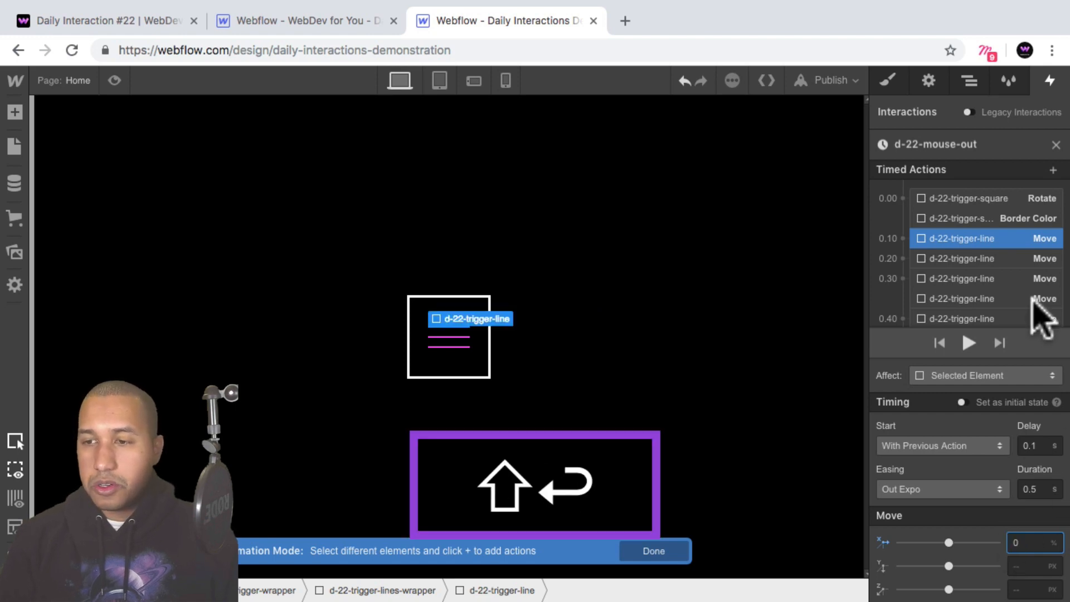
left_click(984, 258)
double_click(1026, 543)
type("0")
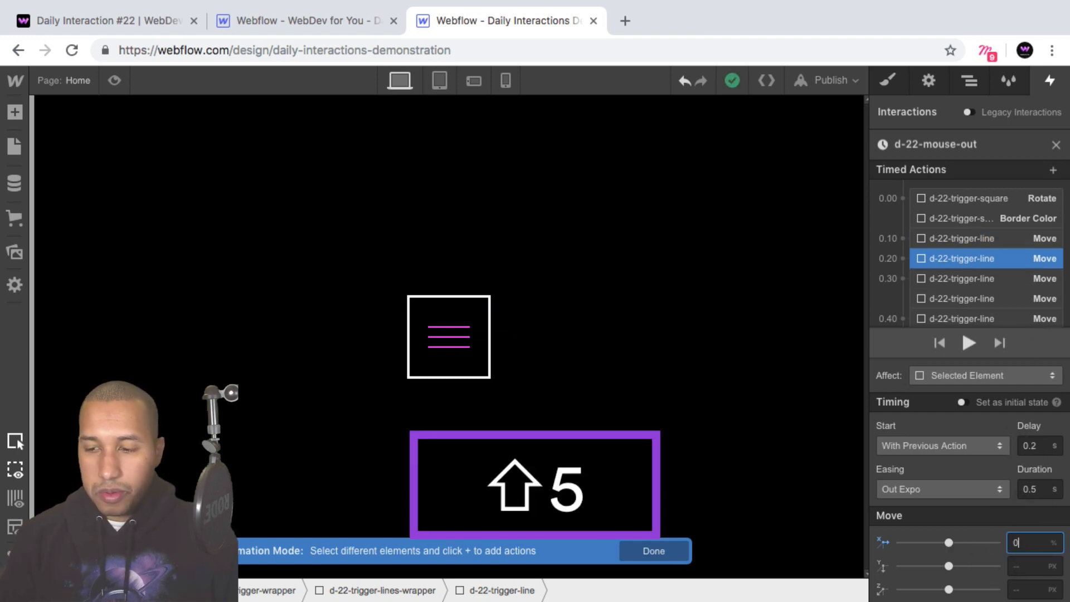
key("shift+Return")
left_click(954, 278)
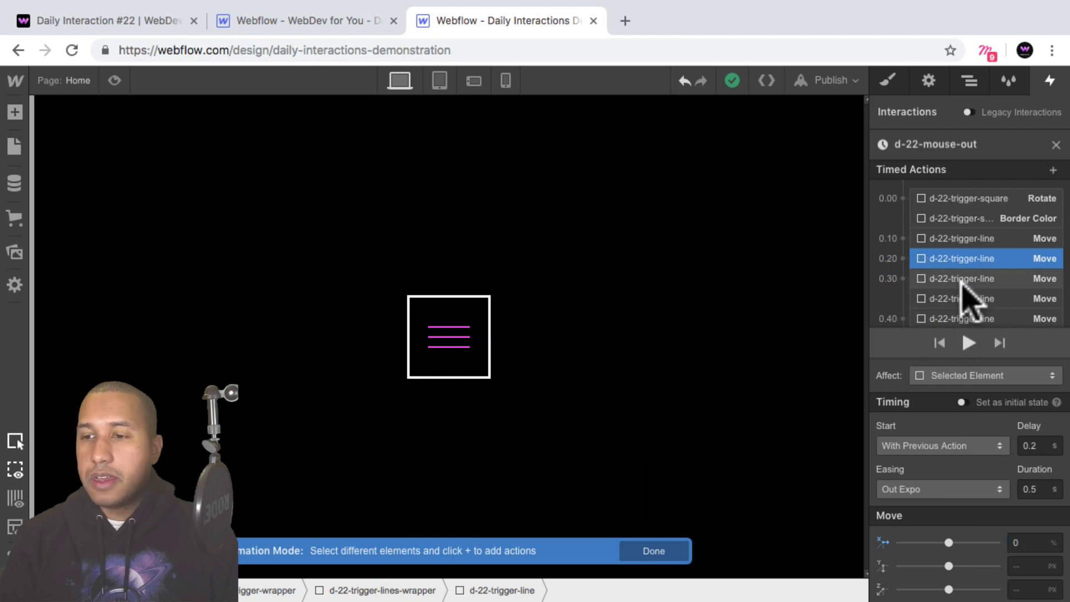
double_click(1029, 544)
type("0")
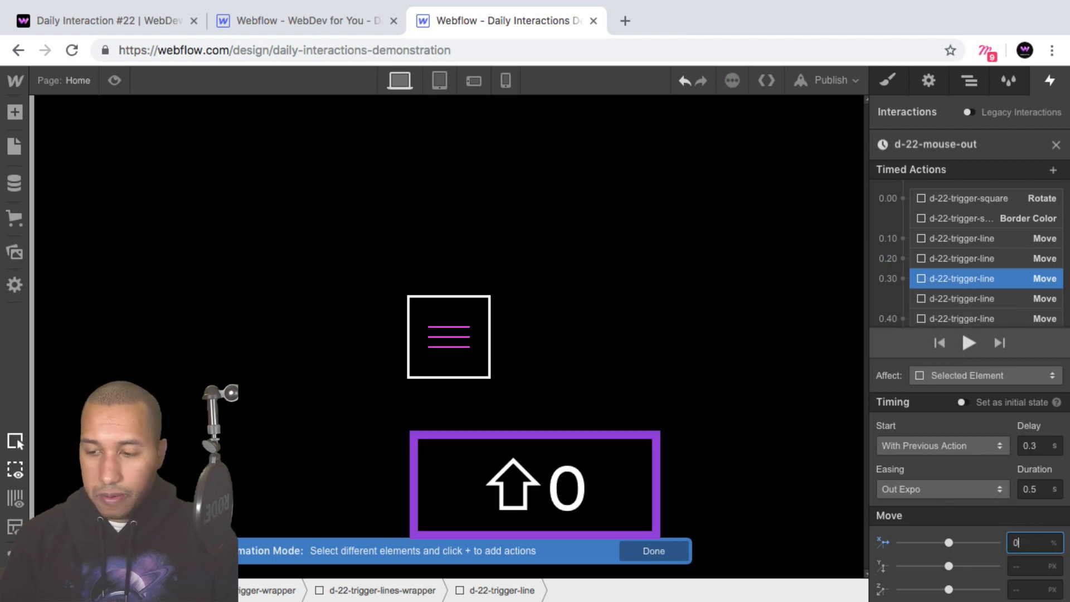
key("shift+Return")
Set the X value to -200% on the remaining three d-22-trigger-line Moves, the ones of the second lines wrapper delayed 0.3, 0.4 and 0.5 s.
left_click(983, 299)
scroll(982, 300, "down", 2)
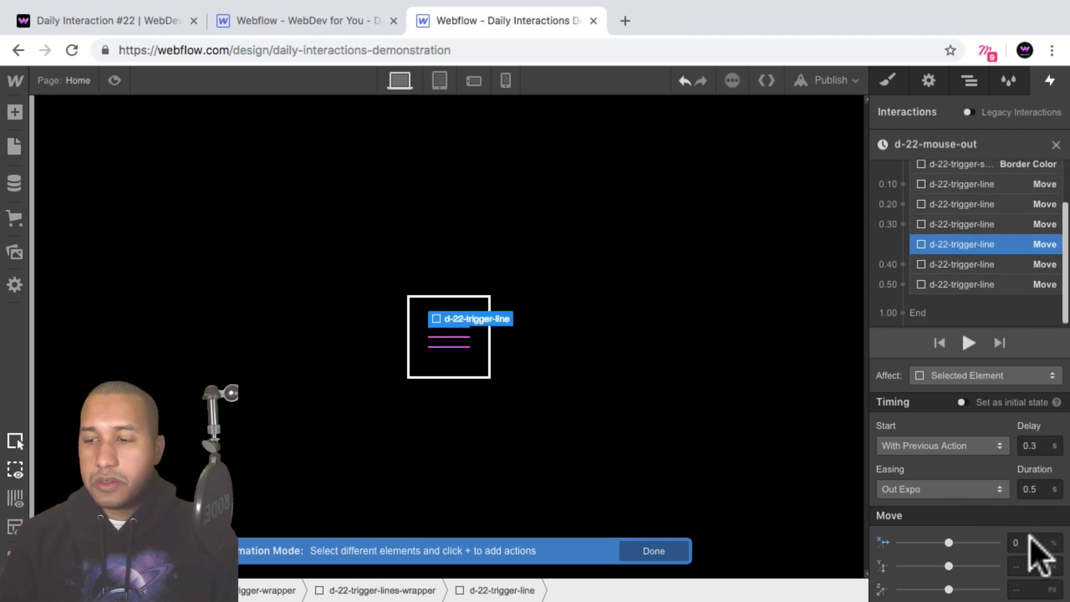
double_click(1025, 543)
type("-200%")
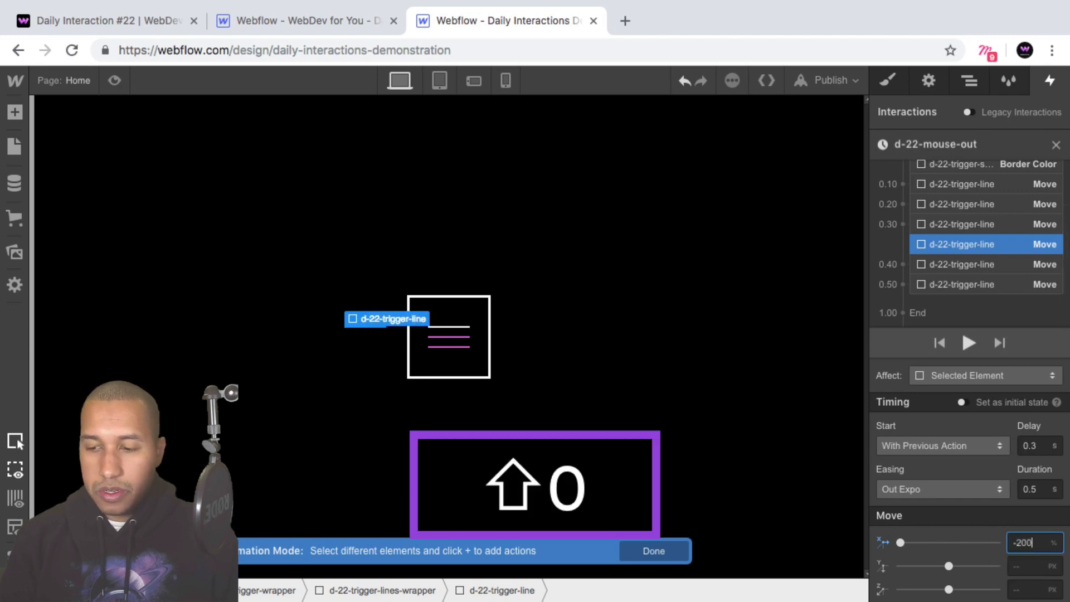
key("shift+Return")
left_click(932, 262)
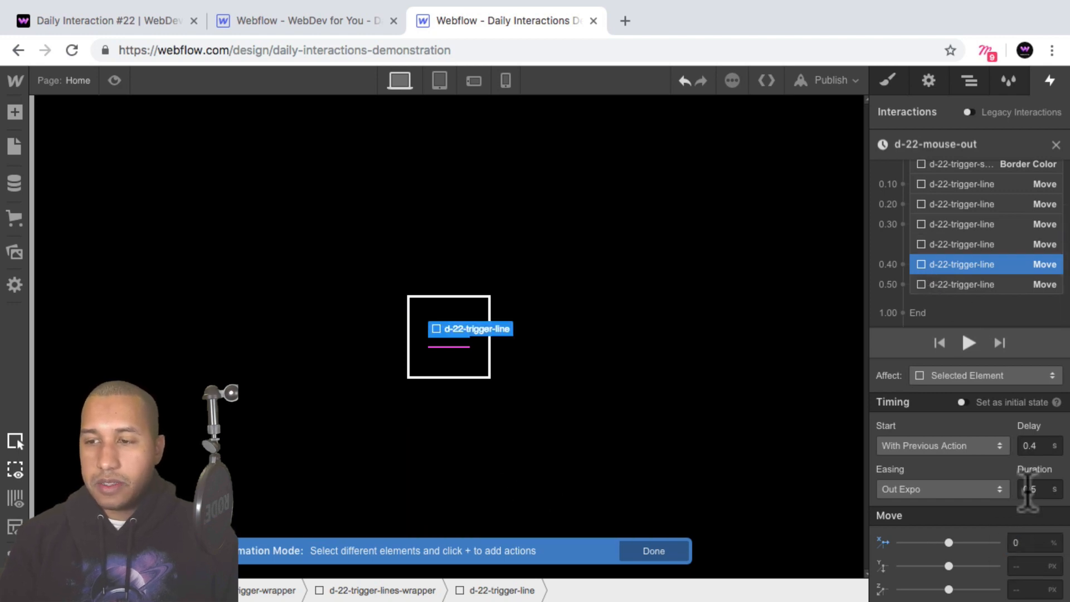
type("-200%")
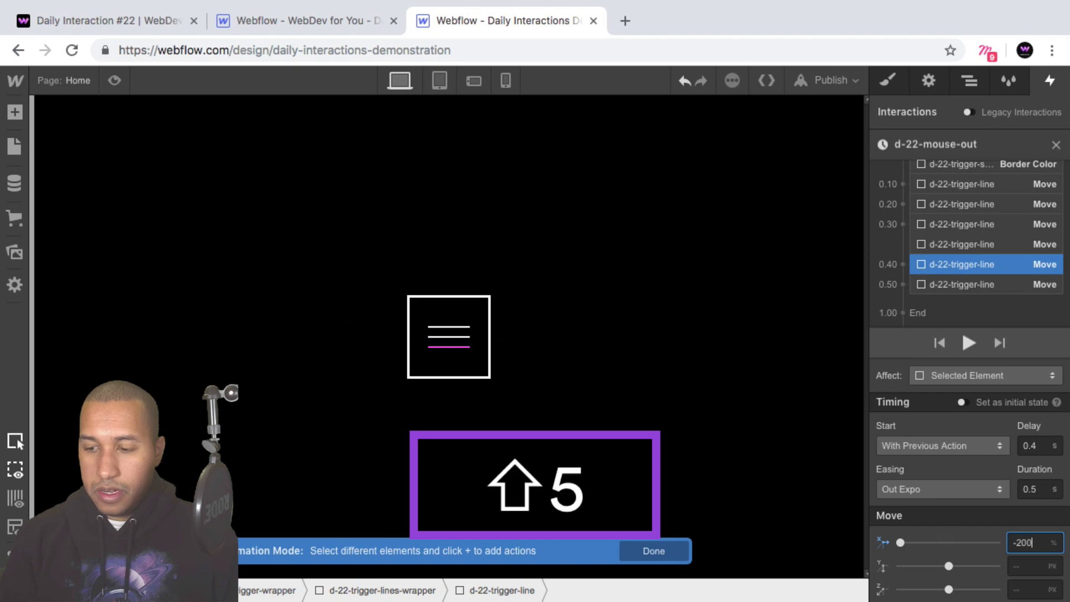
key("shift+Return")
left_click(1004, 284)
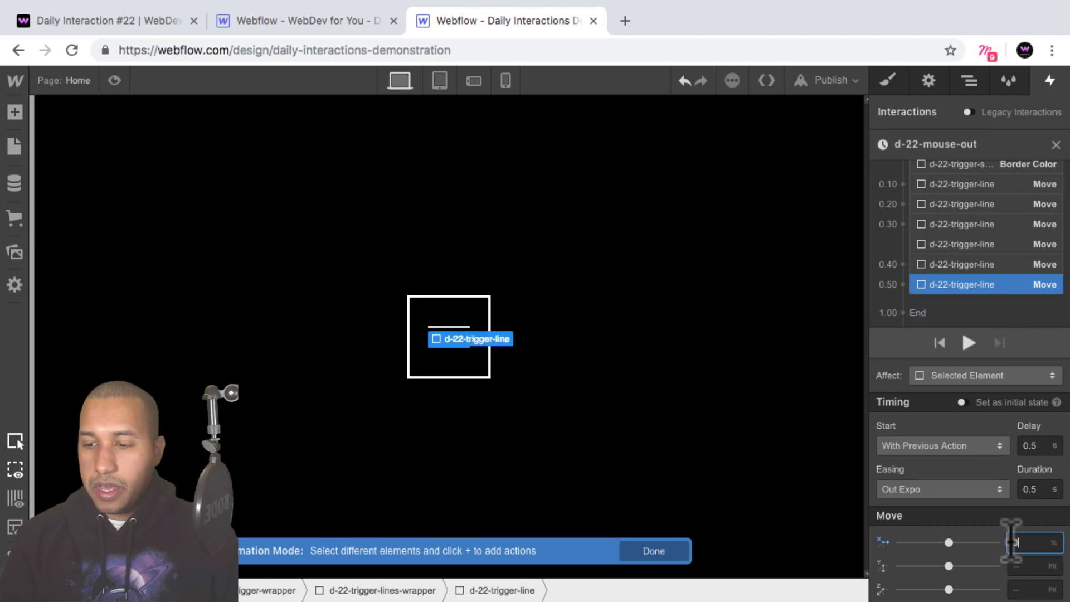
type("-200")
key("shift+Return")
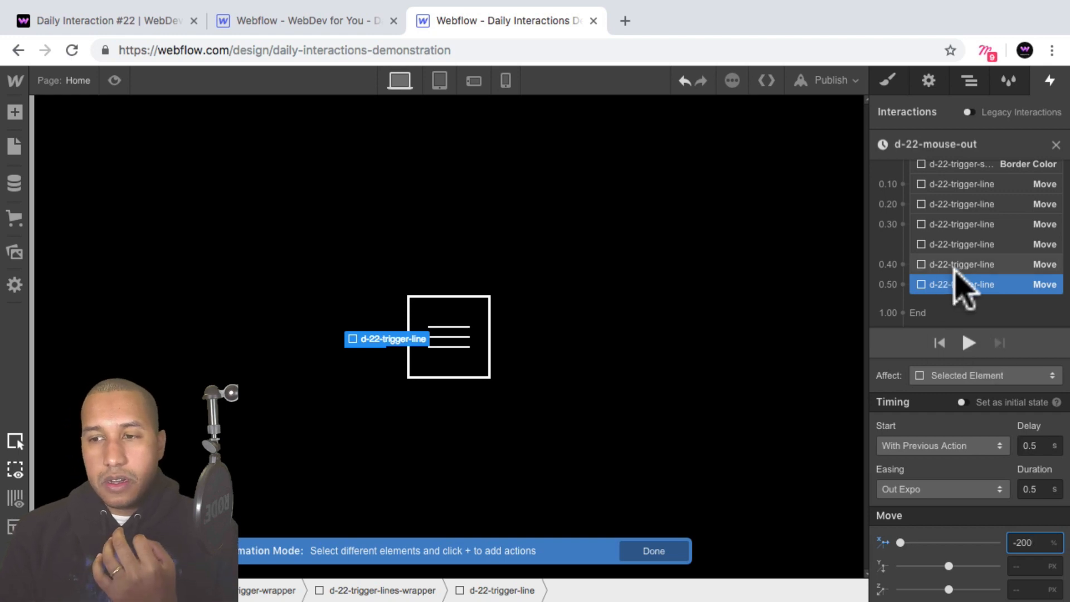
Review which line each -200% d-22-trigger-line Move affects and how the three are staggered.
scroll(966, 284, "up", 2)
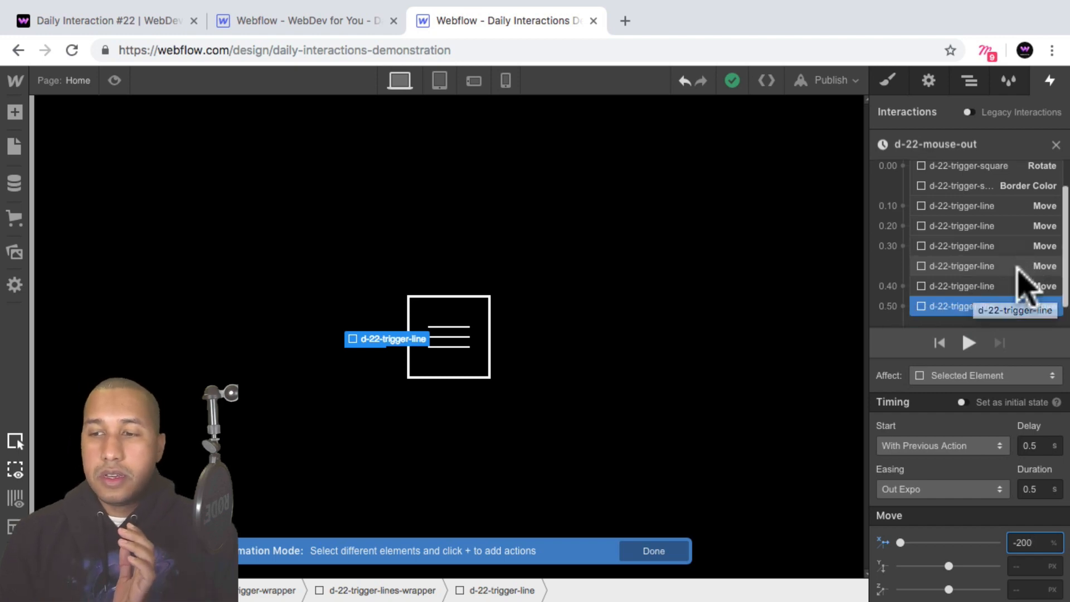
scroll(1004, 273, "down", 1)
left_click(985, 256)
left_click(982, 275)
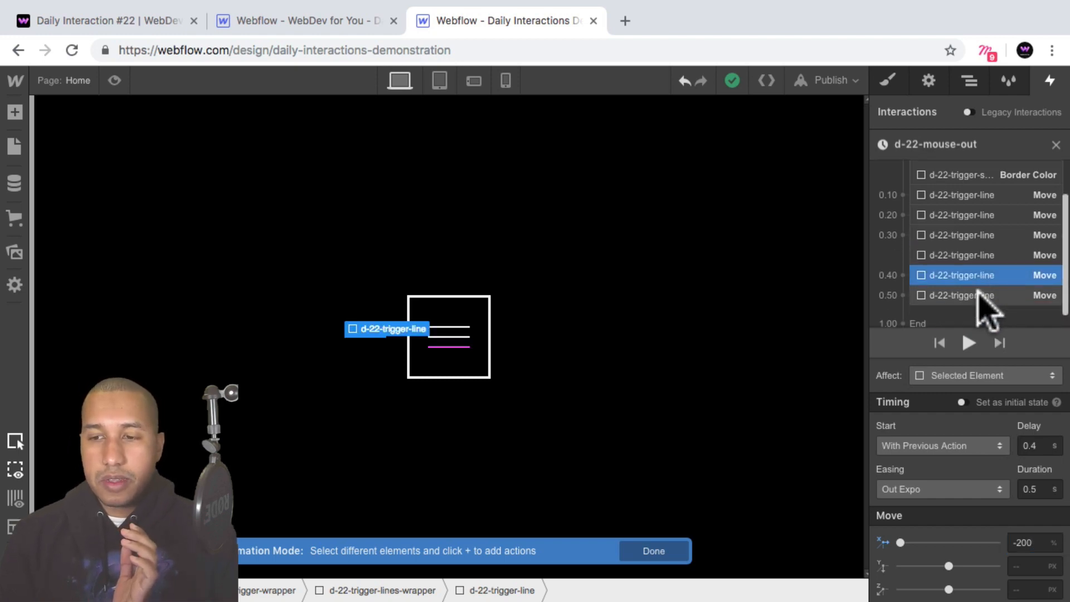
left_click(976, 294)
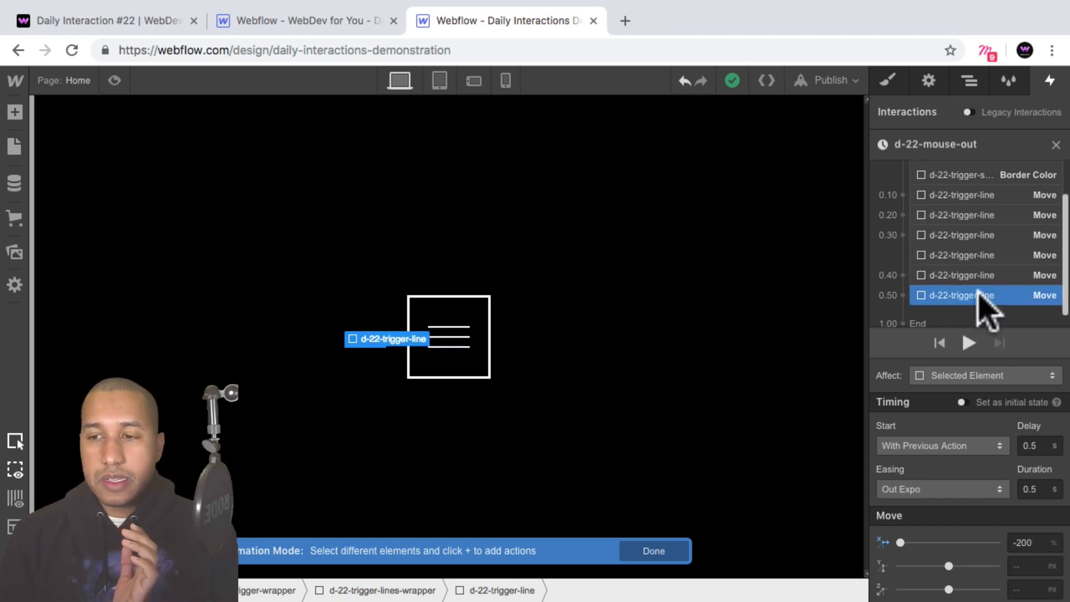
left_click(973, 257)
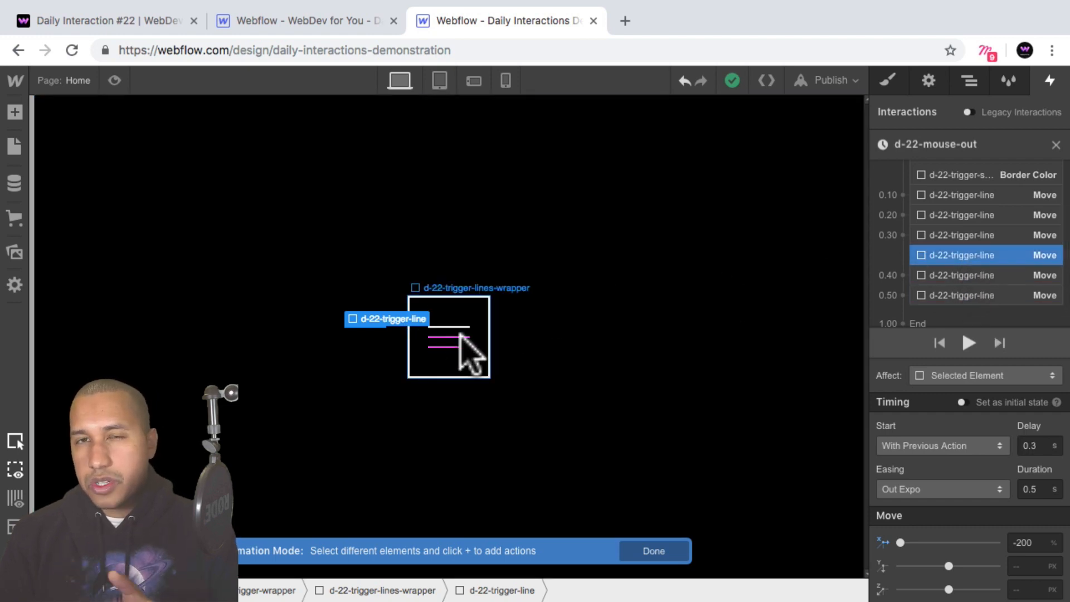
left_click(977, 280)
Set the delay of the lowest line's -200% Move to 0.3 s.
left_click(980, 297)
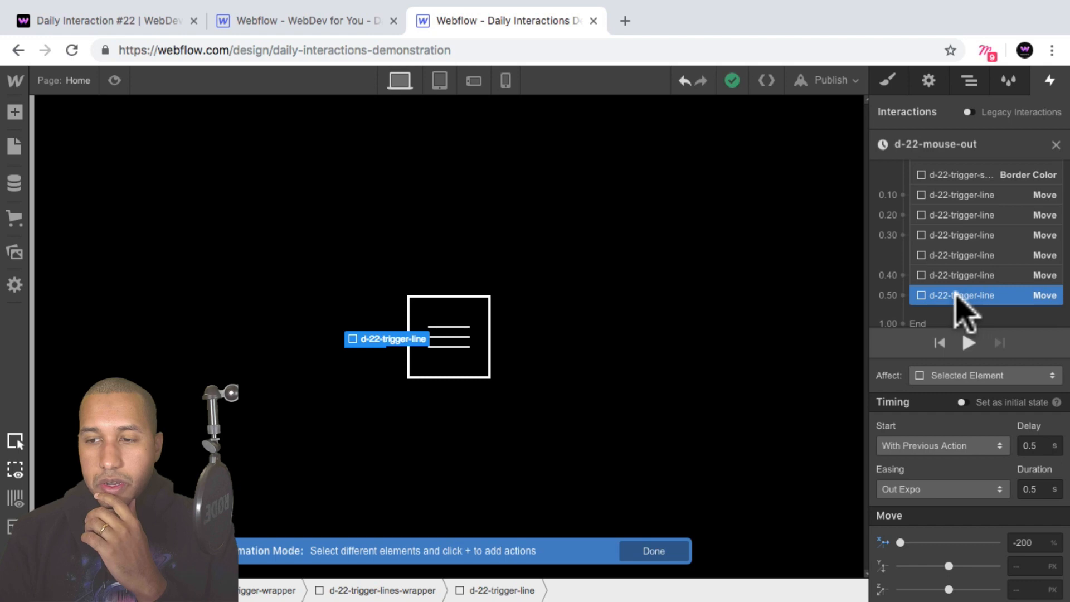
left_click(1035, 446)
key("BackSpace")
type("3")
key("Return")
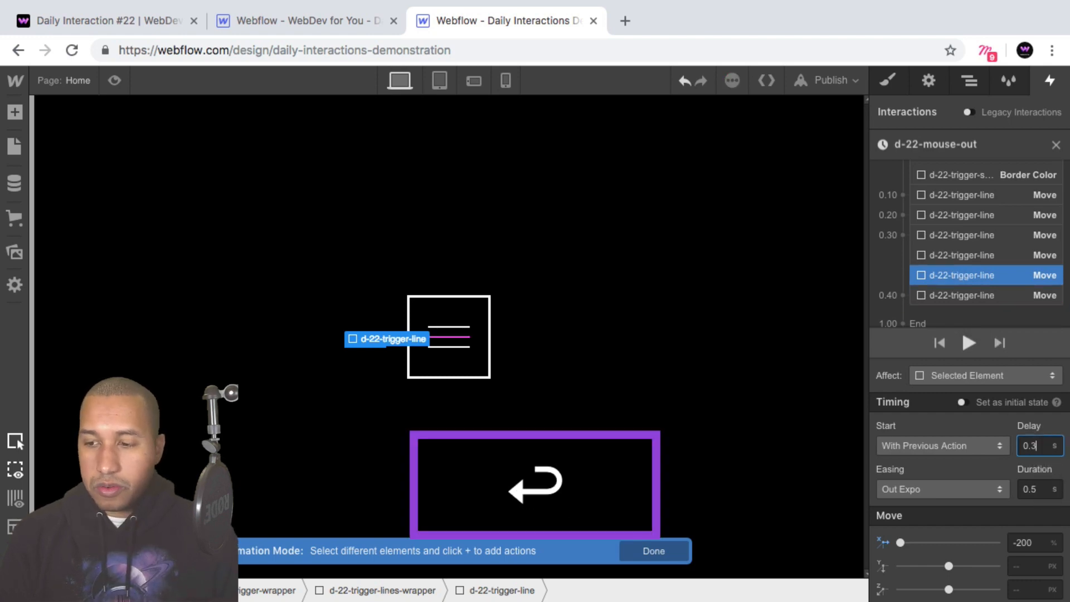
Set the delay of the middle line's -200% Move to 0.2 s.
left_click(960, 256)
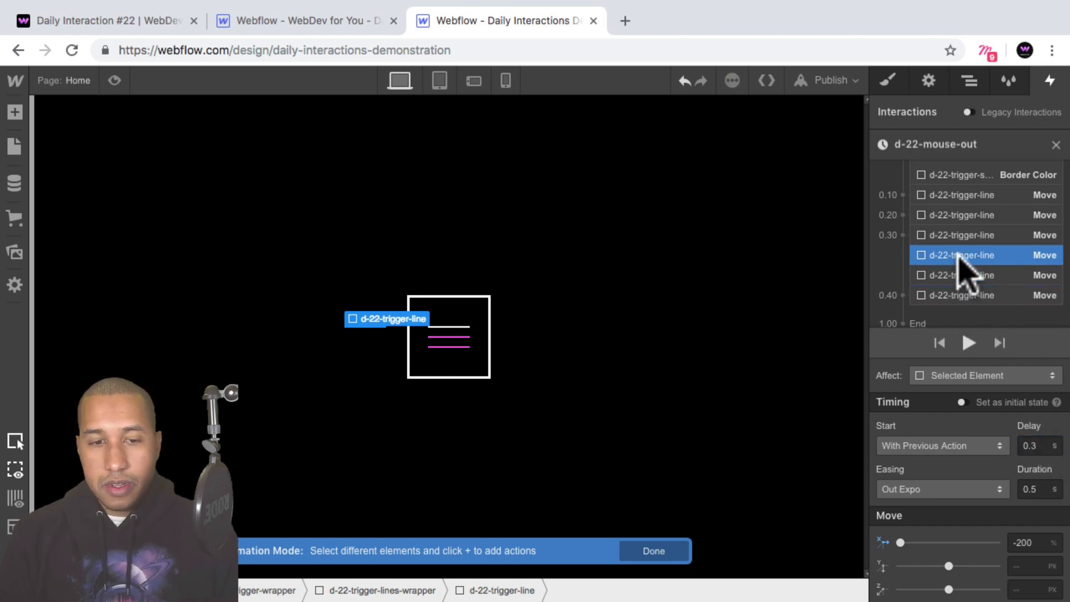
left_click(960, 295)
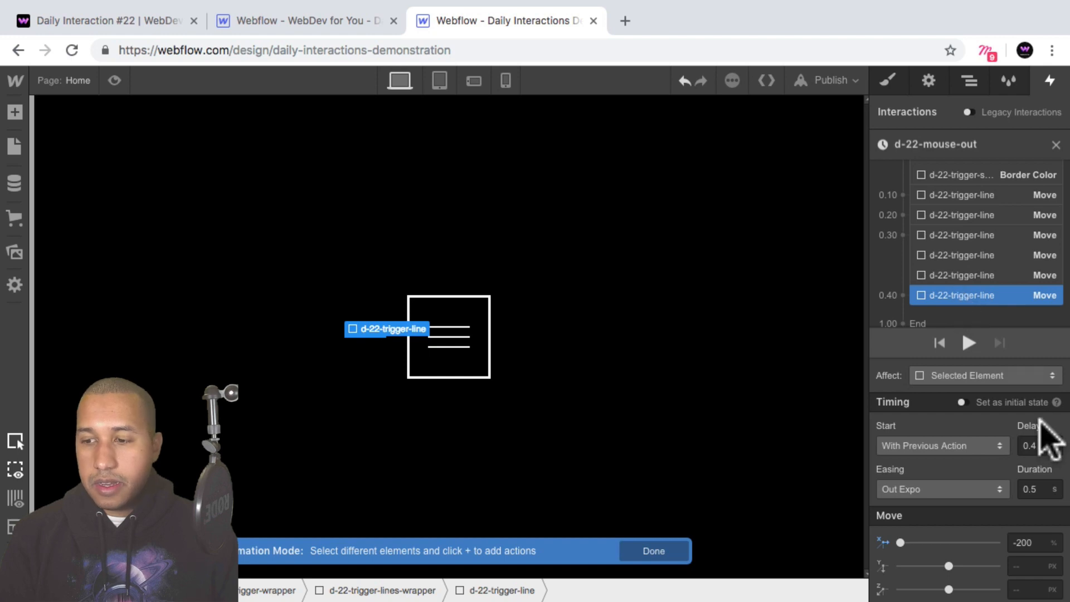
left_click(1040, 446)
key("BackSpace")
type("2")
key("Return")
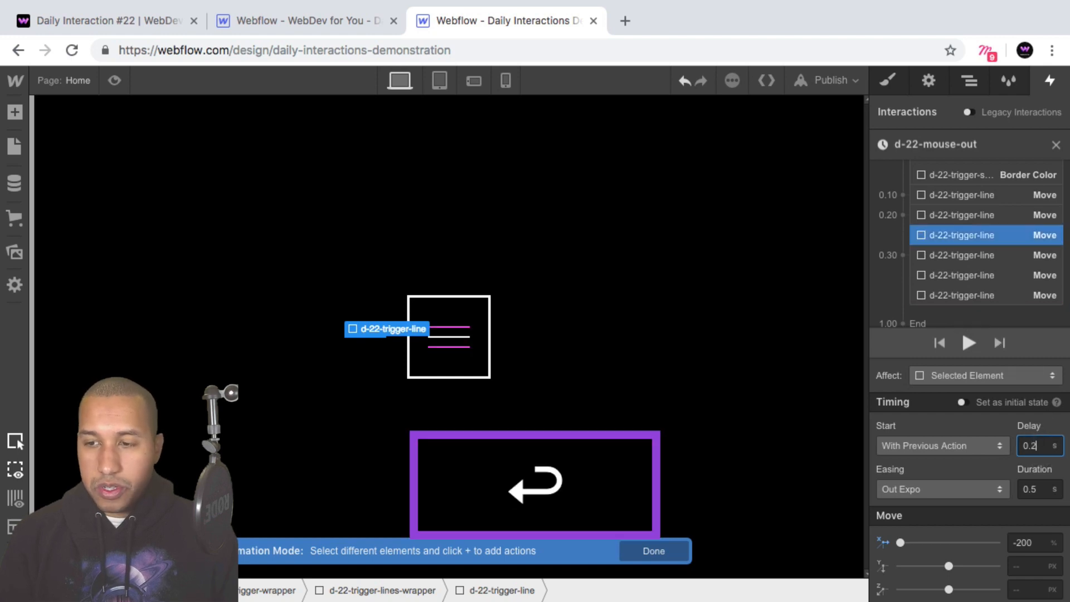
Set the delay of the uppermost line's -200% Move to 0.1 s.
left_click(978, 268)
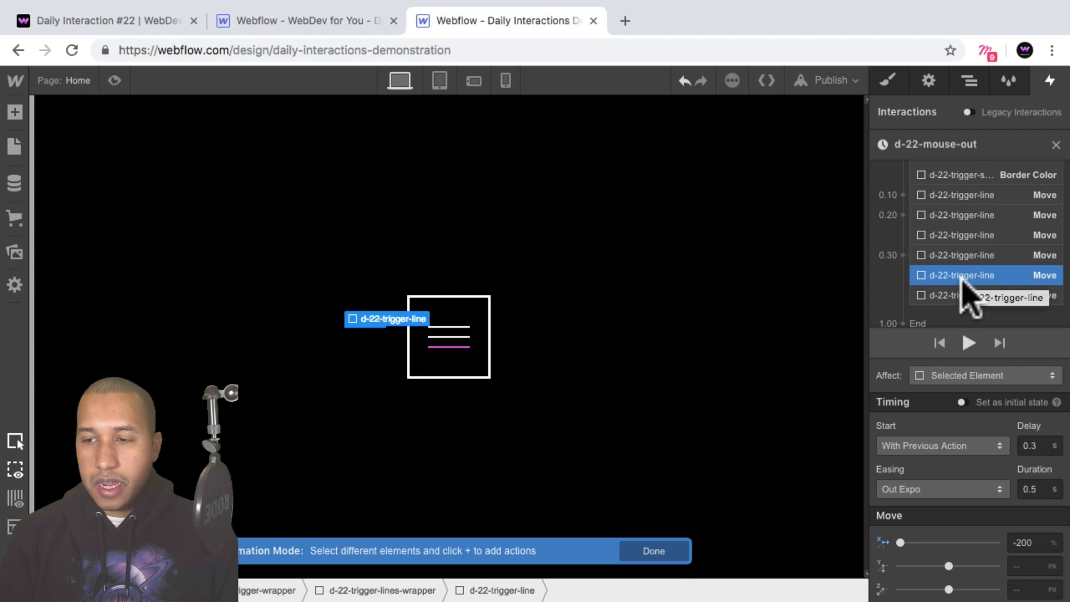
left_click(959, 297)
left_click(961, 272)
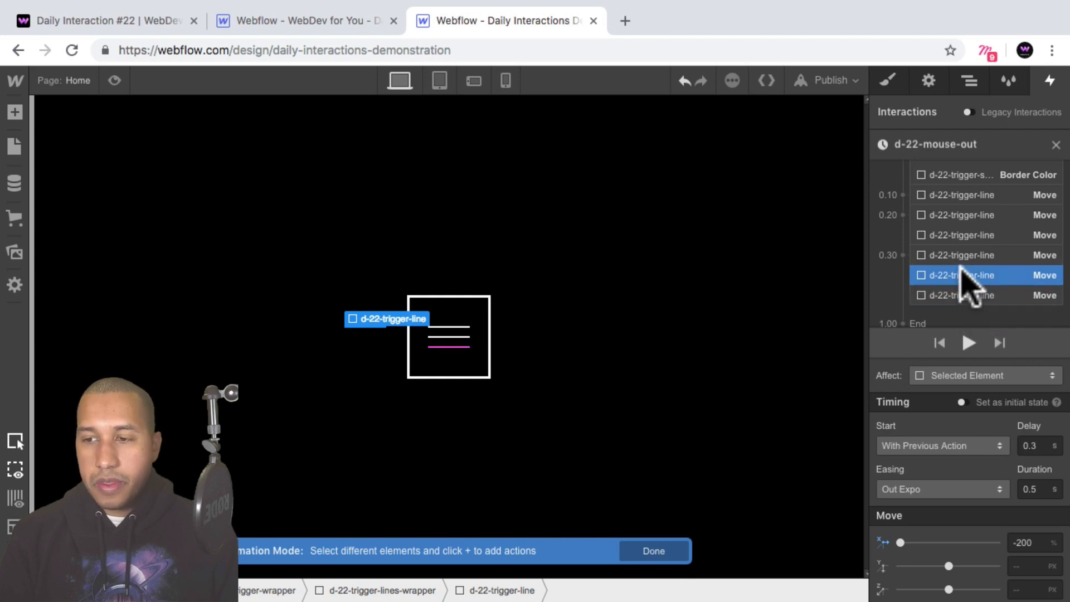
type("1")
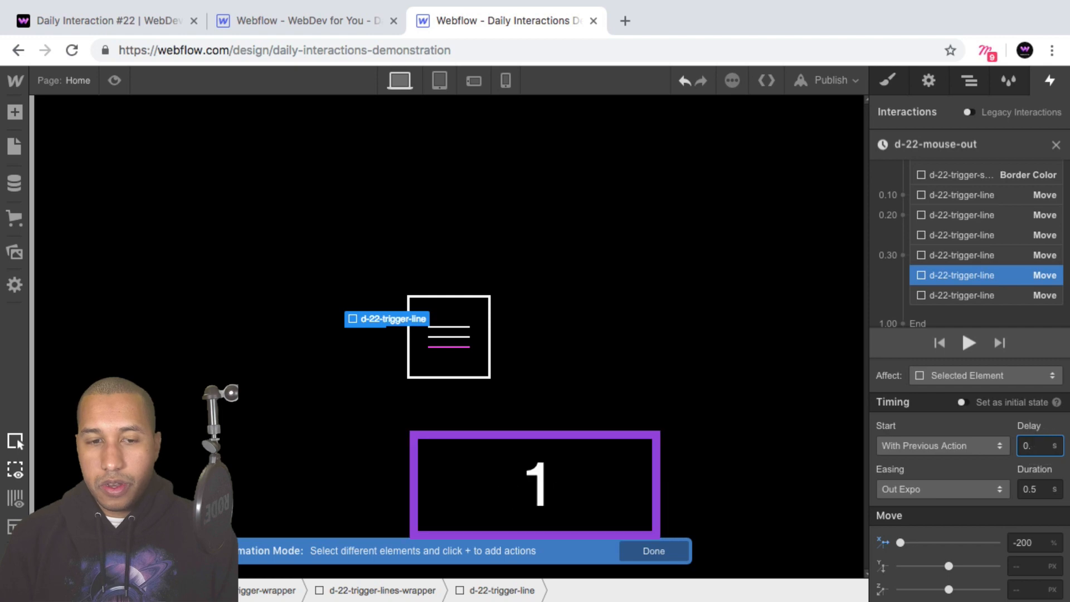
key("Return")
Set the delay of the uppermost line's 0% Move to 0.3 s, after checking the order of the -200% Moves.
scroll(998, 234, "up", 1)
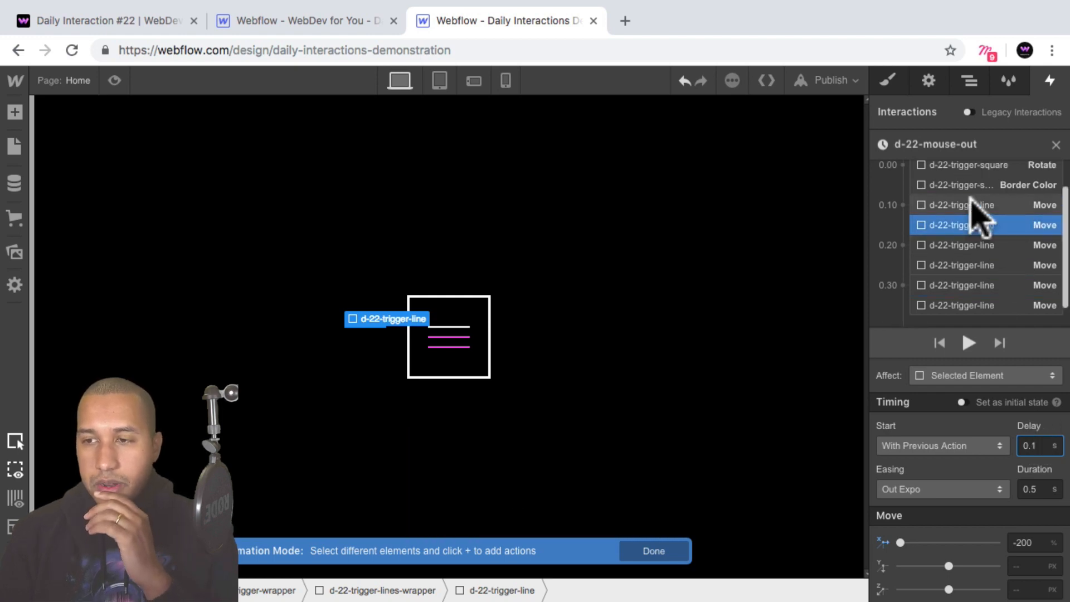
left_click(971, 203)
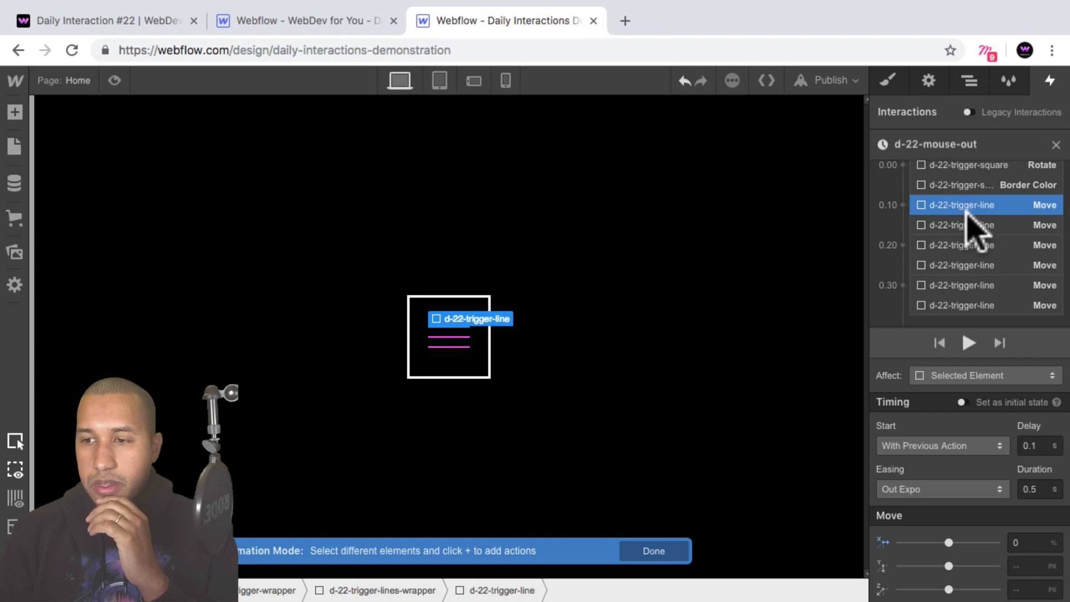
left_click(962, 224)
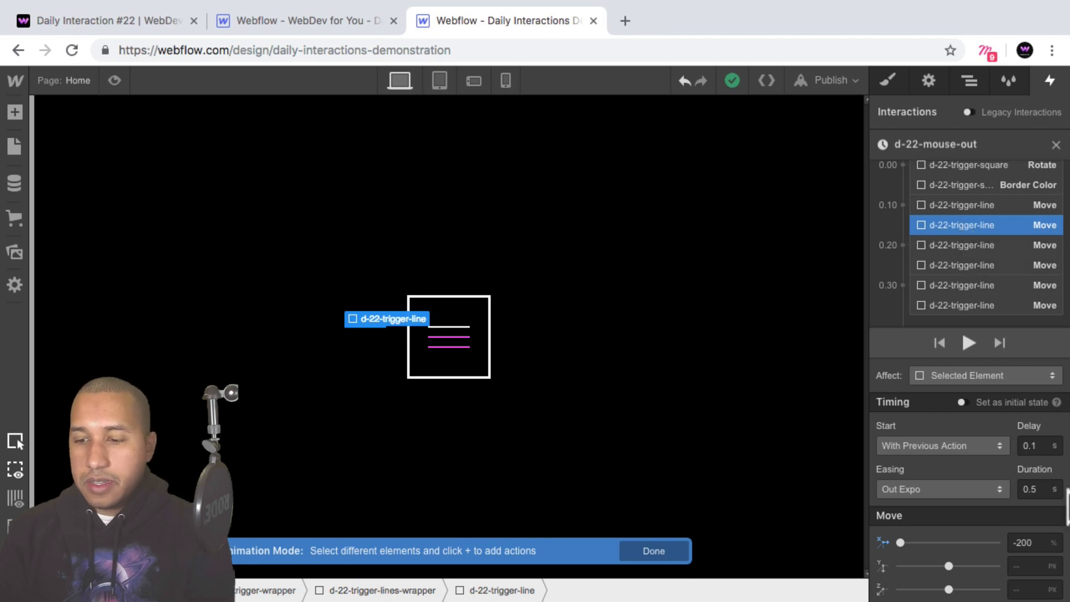
left_click(962, 266)
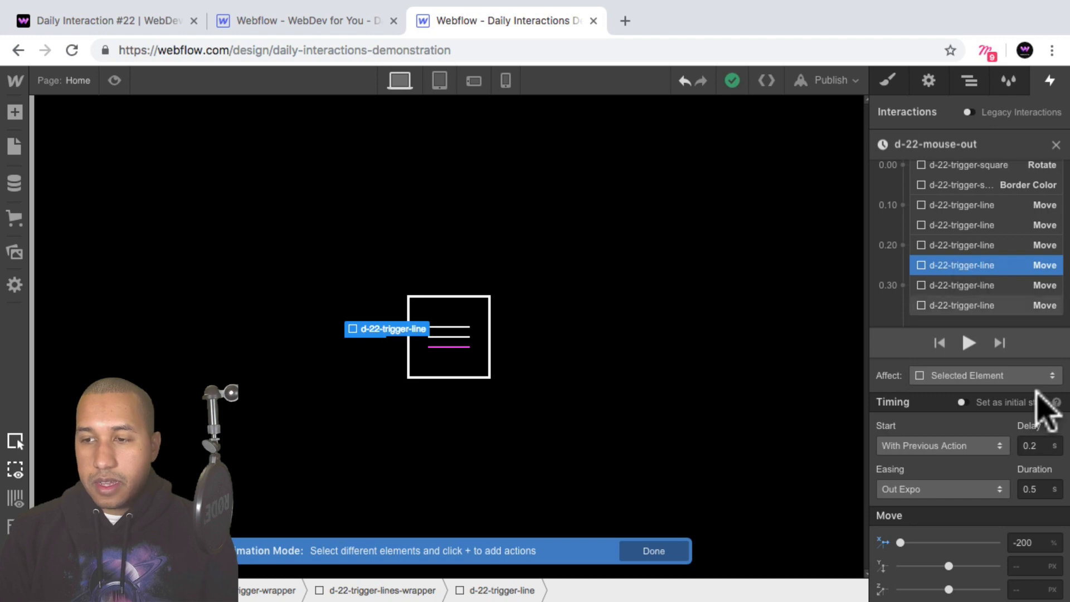
left_click(986, 306)
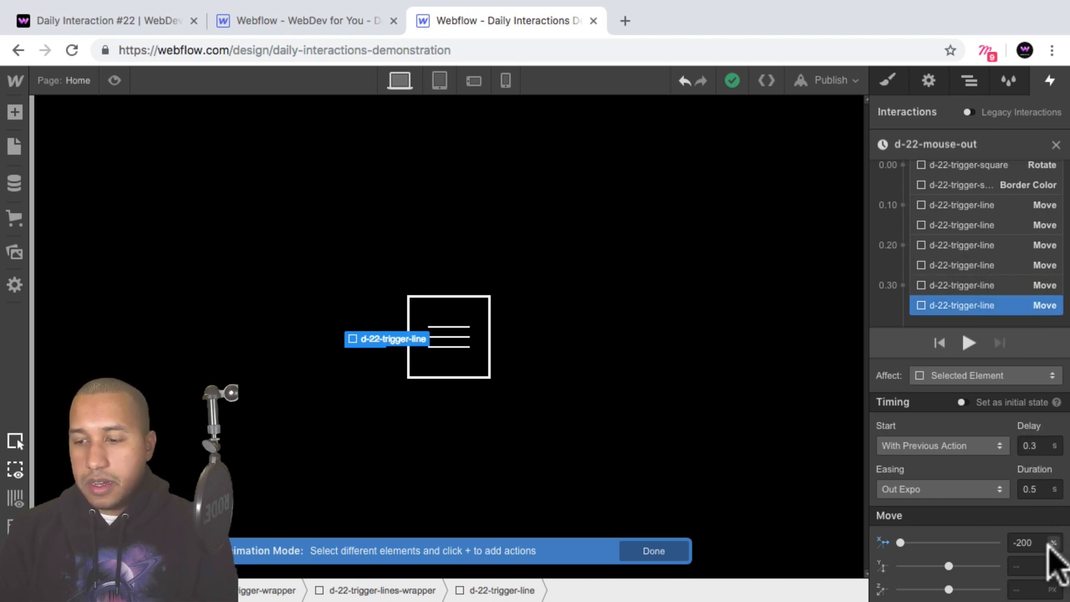
left_click(962, 225)
left_click(959, 206)
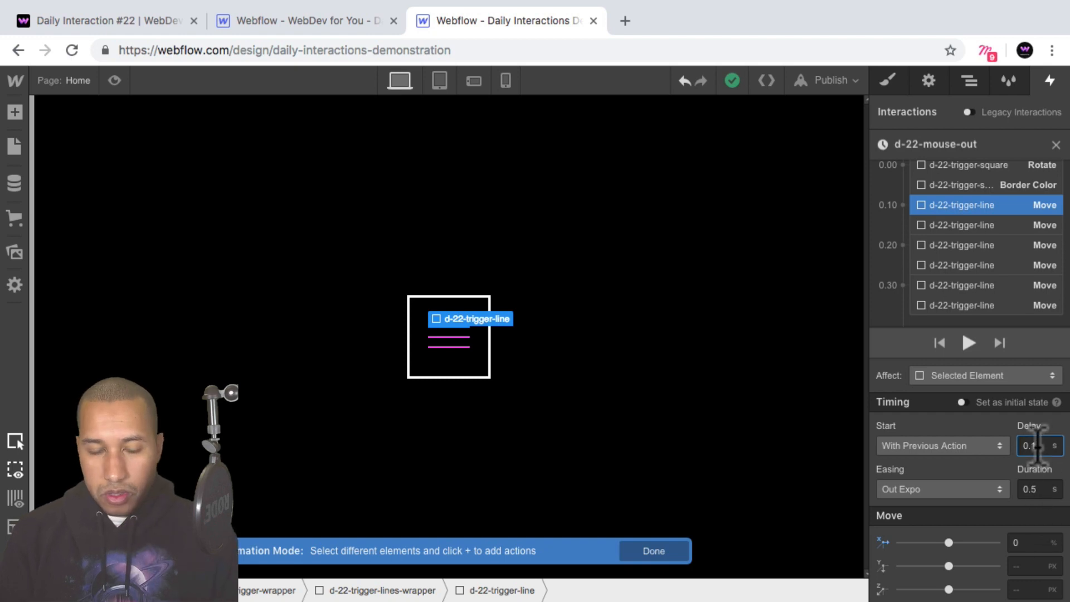
key("BackSpace")
type("3")
key("Return")
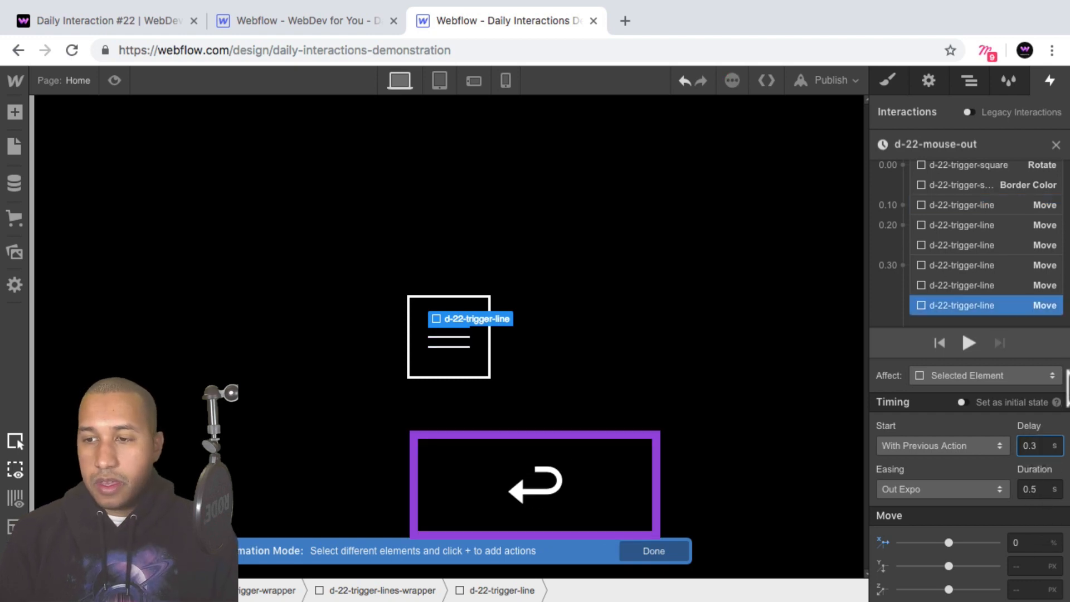
Set the delay of the middle line's 0% Move to 0.4 s.
left_click(970, 245)
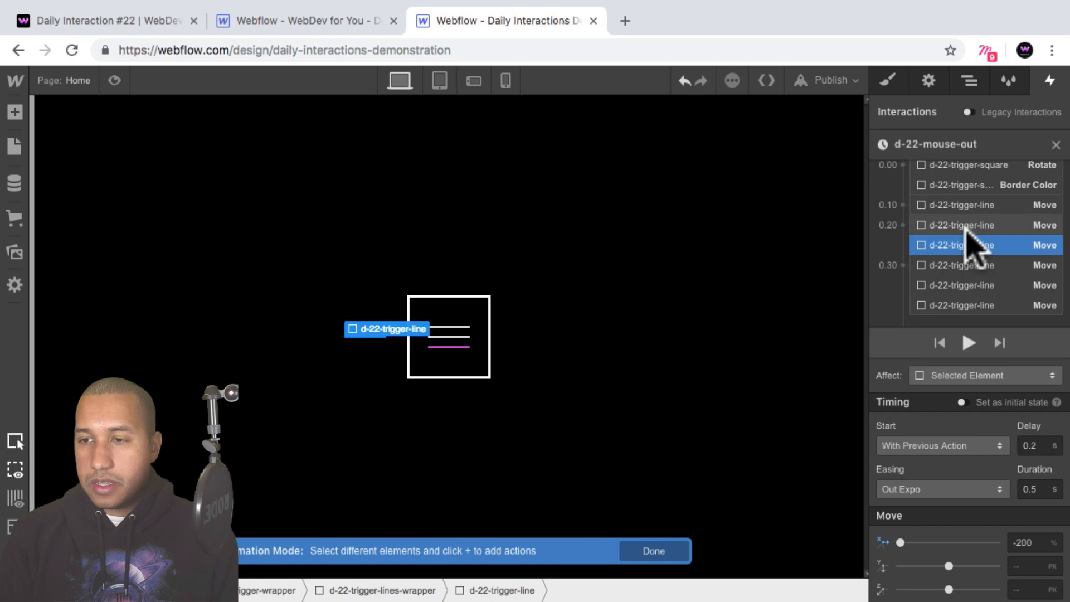
left_click(966, 226)
left_click(971, 246)
left_click(963, 223)
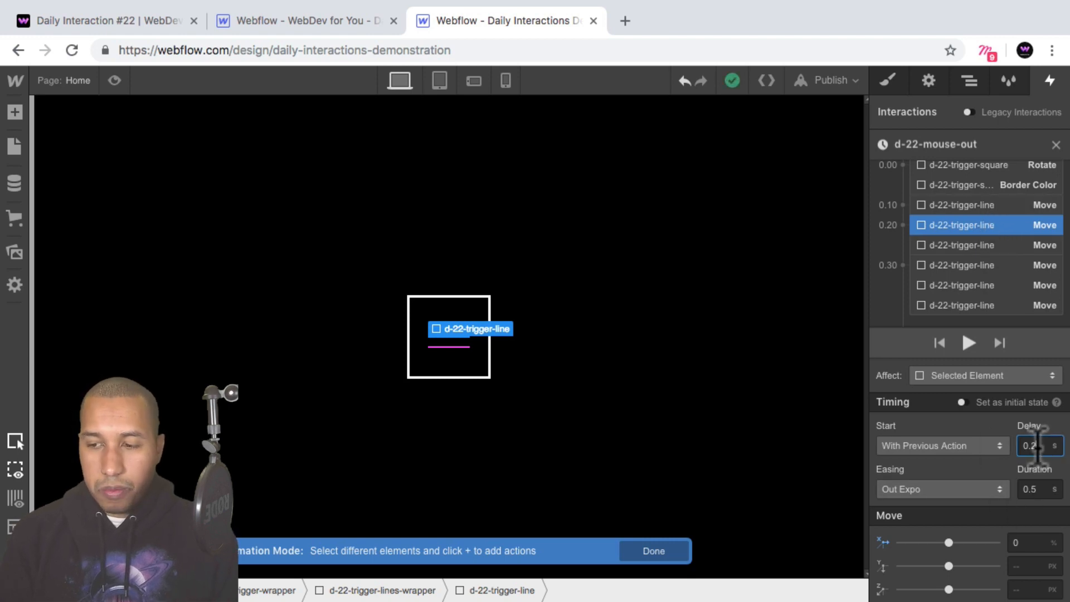
type("4")
key("Return")
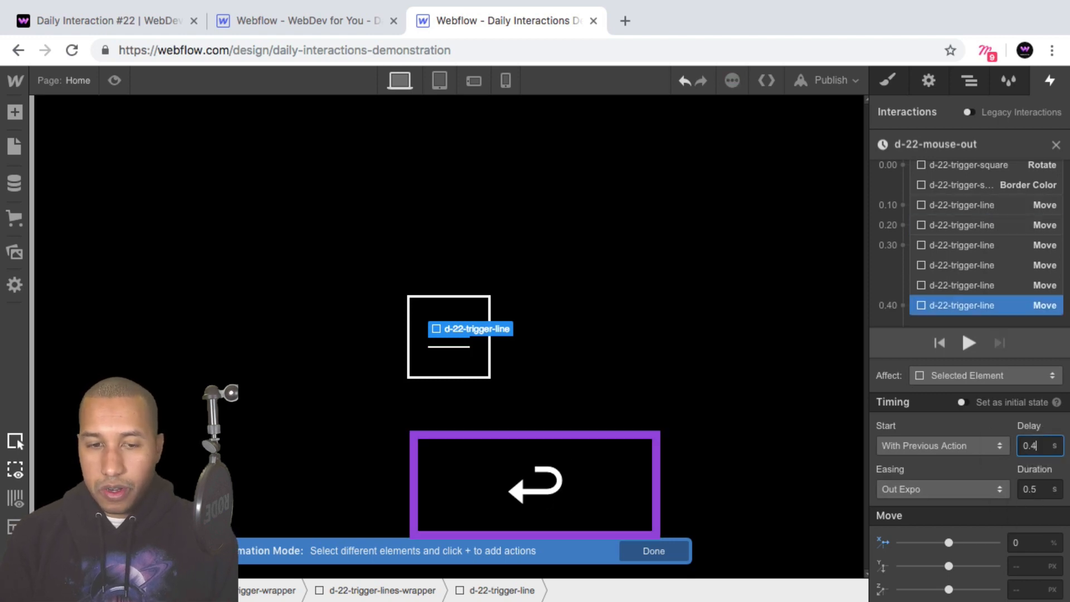
Set the delay of the lowest line's 0% Move to 0.55 s.
left_click(976, 265)
left_click(970, 286)
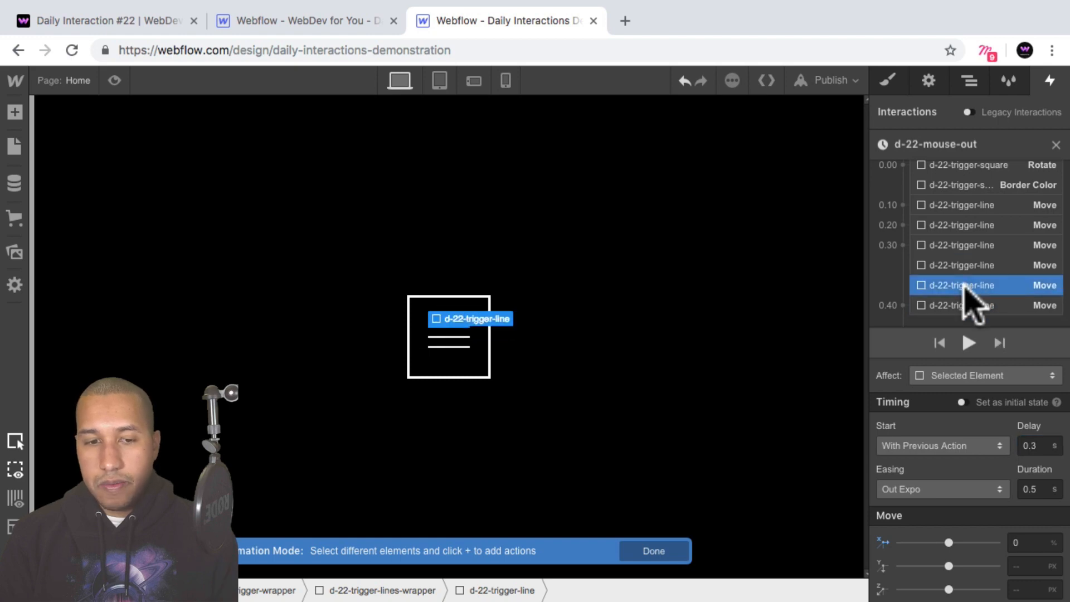
left_click(954, 245)
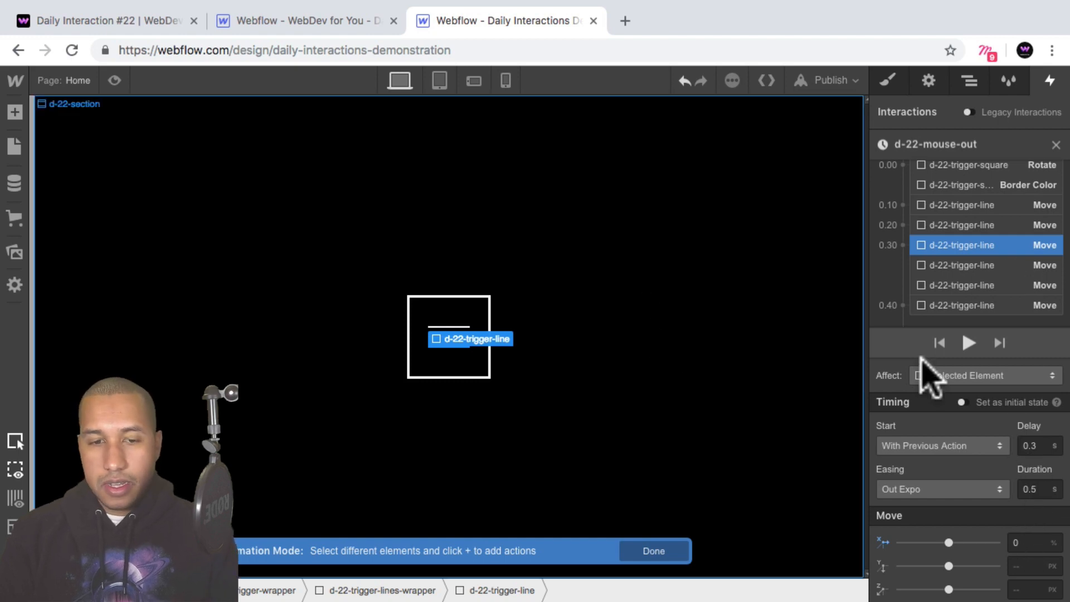
key("BackSpace")
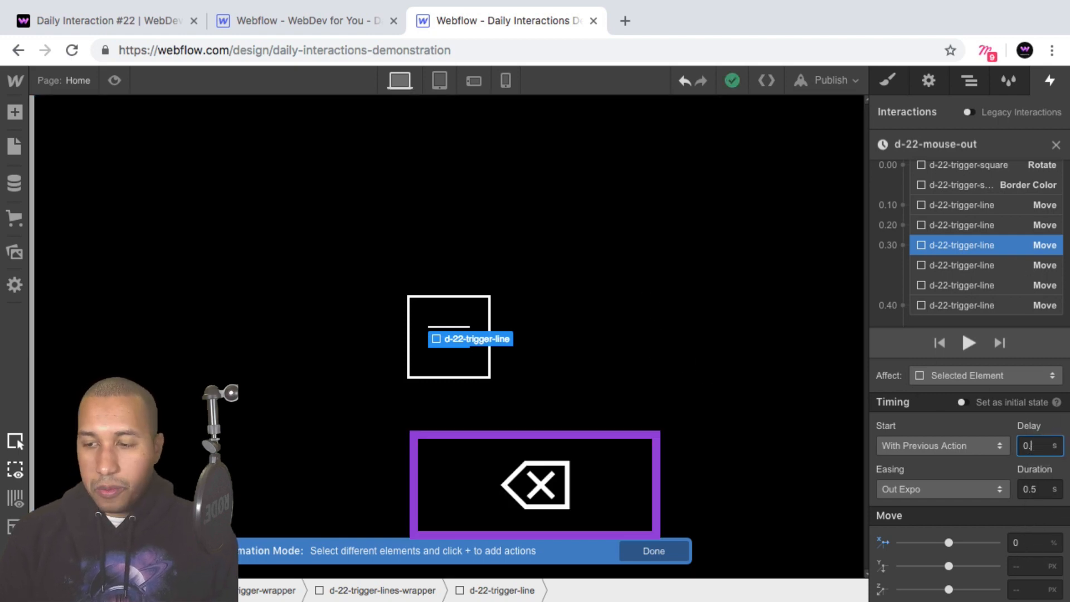
type("55")
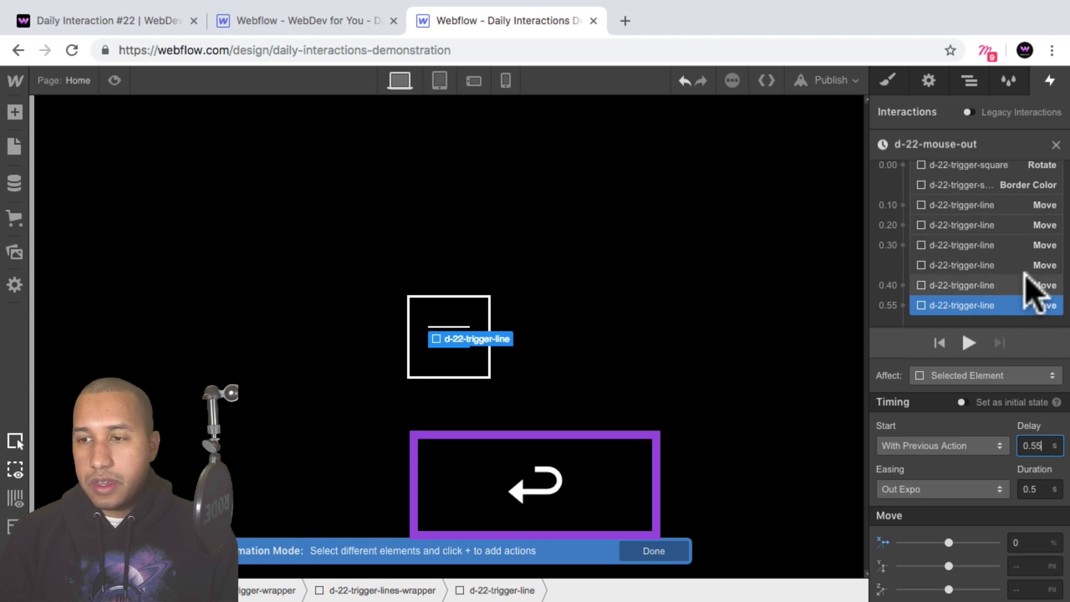
Review the line Moves in order and set the delay of the lowest line's 0% Move to 0.5 s.
left_click(956, 210)
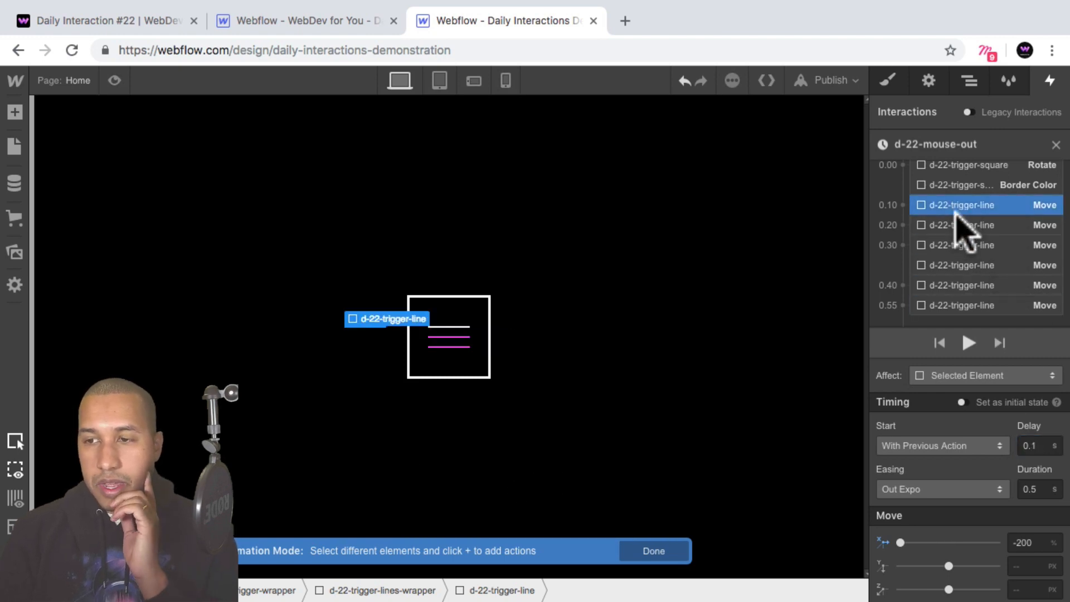
left_click(956, 226)
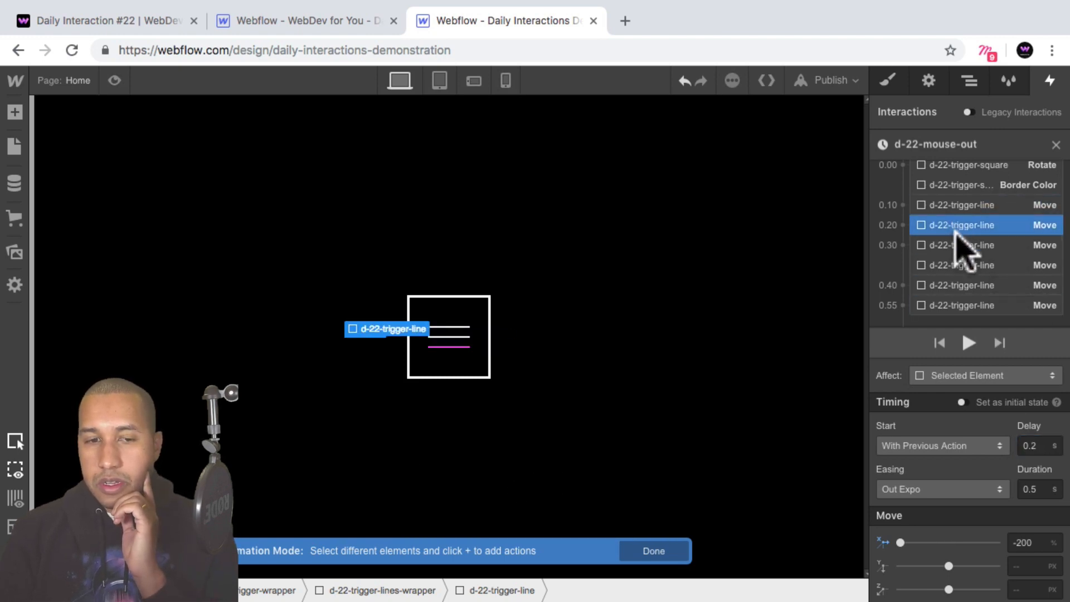
left_click(959, 248)
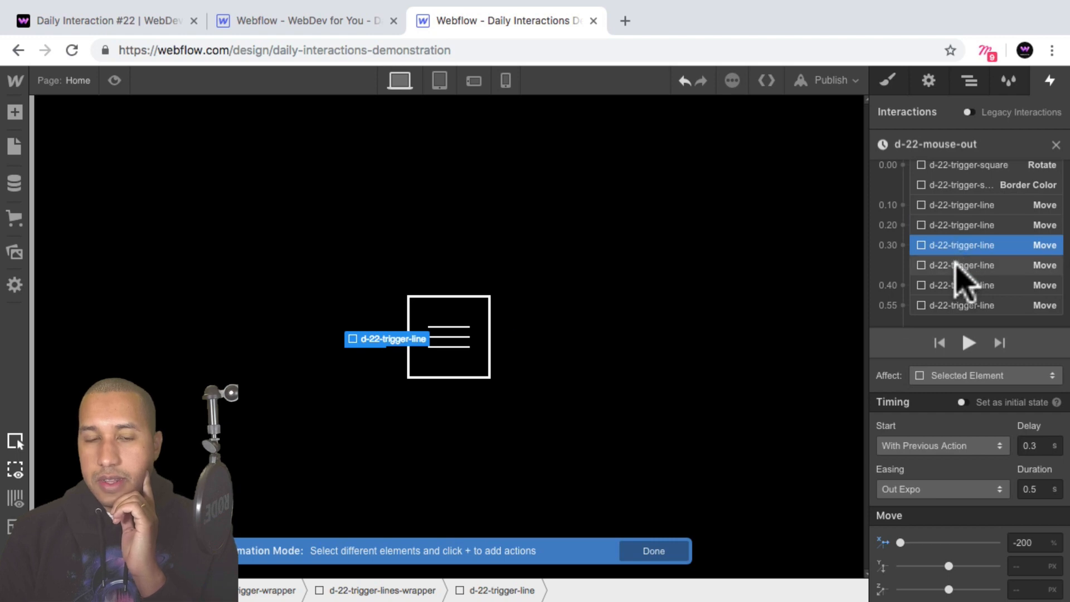
left_click(955, 265)
left_click(957, 285)
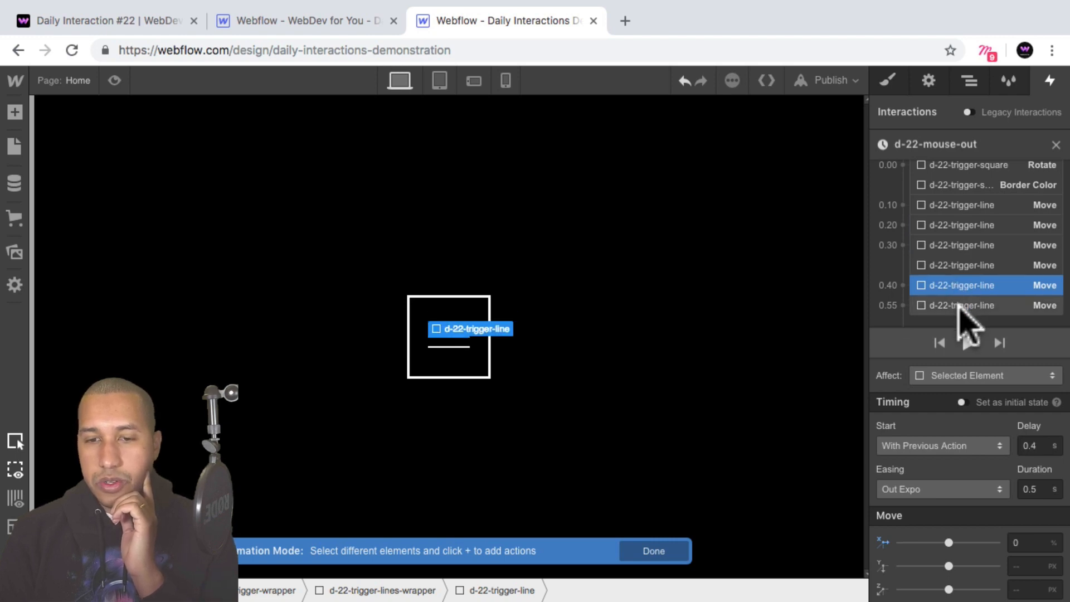
left_click(959, 305)
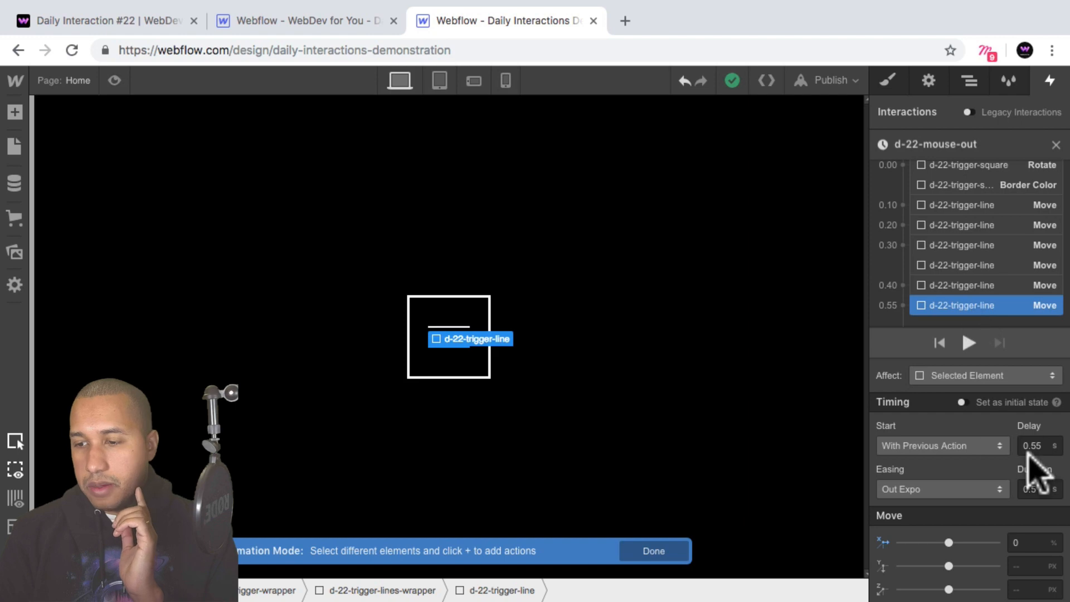
key("BackSpace")
key("Return")
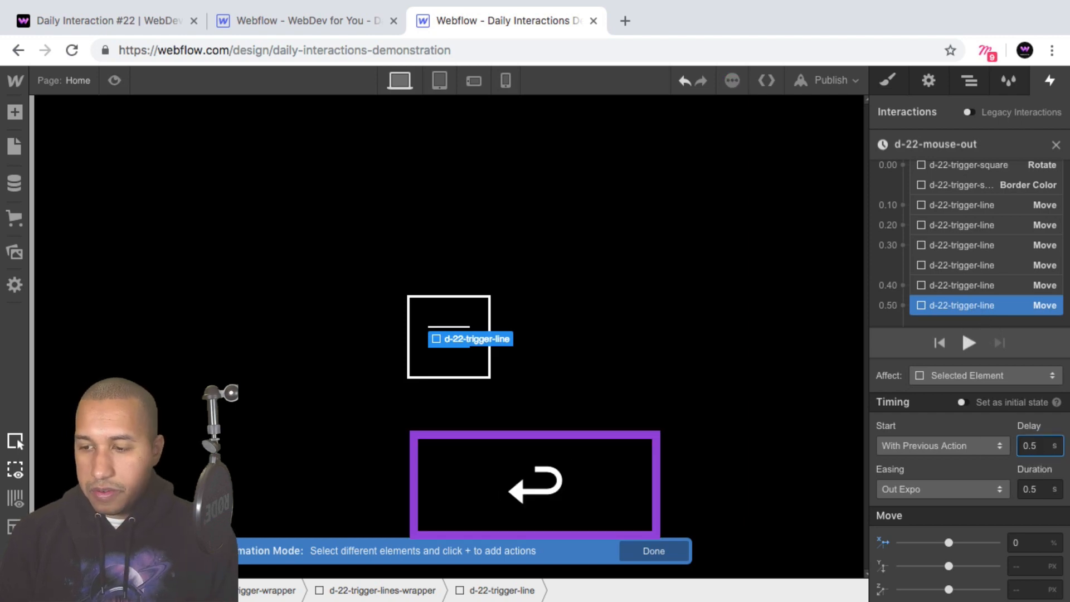
Examine the order, delays and offsets of the six d-22-trigger-line Moves in the d-22-mouse-out animation.
left_click(956, 285)
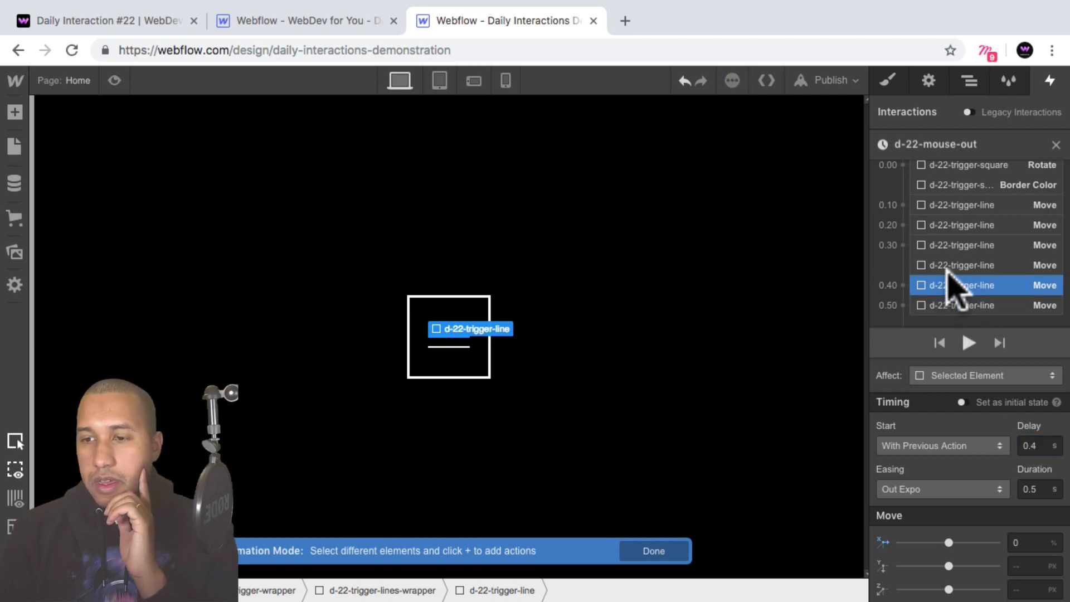
left_click(944, 207)
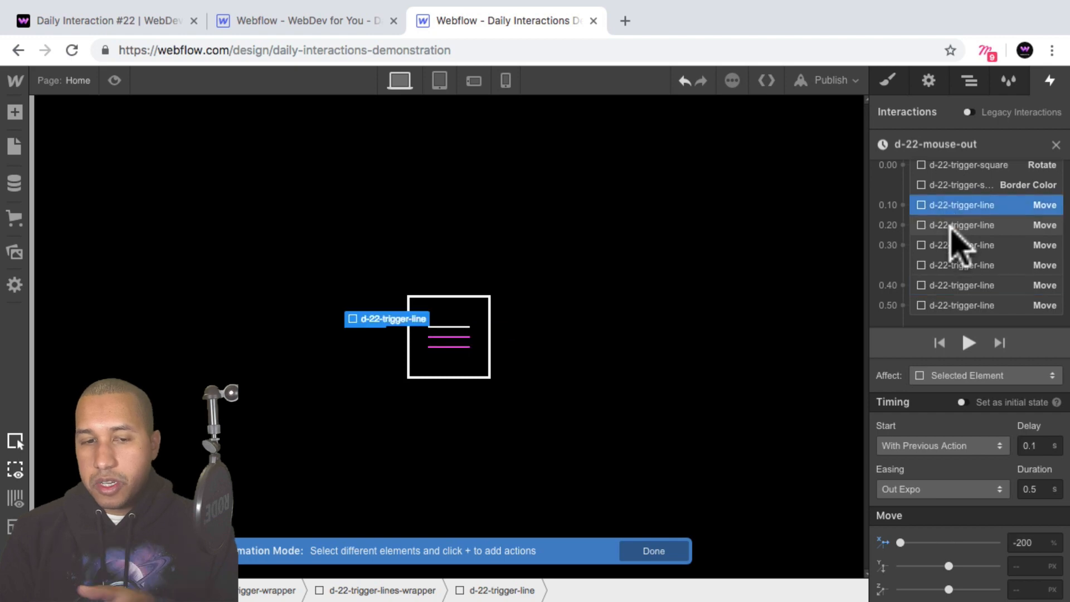
left_click(951, 227)
left_click(951, 245)
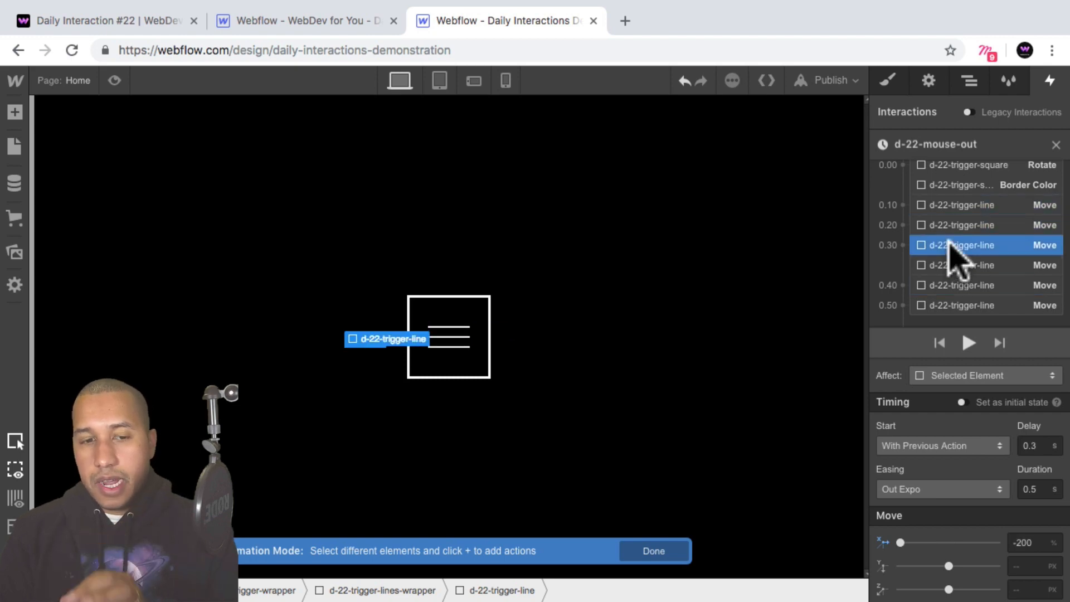
left_click(948, 205)
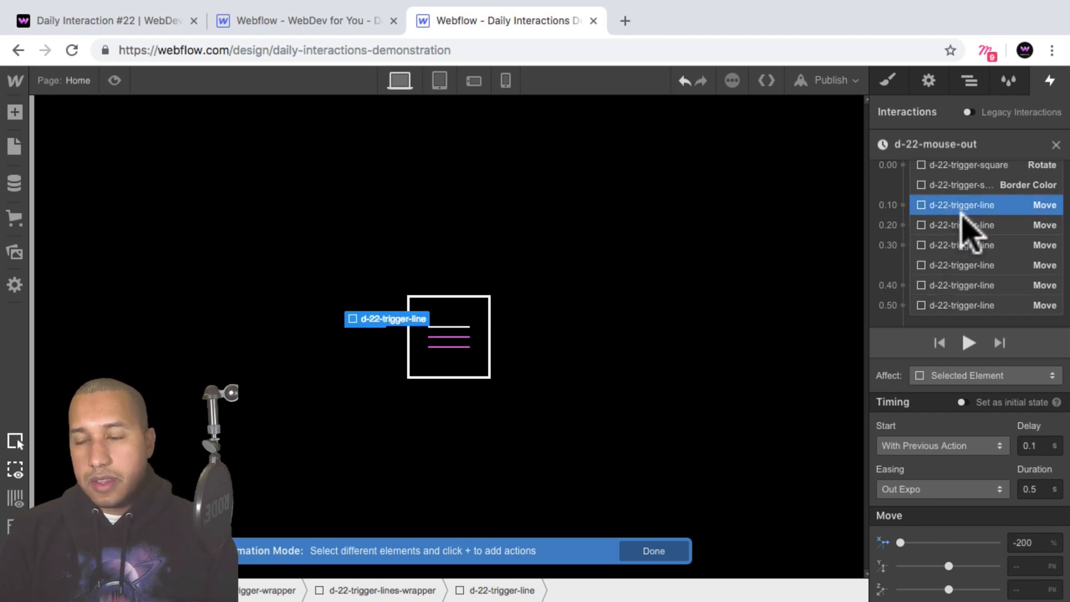
left_click(961, 226)
left_click(959, 245)
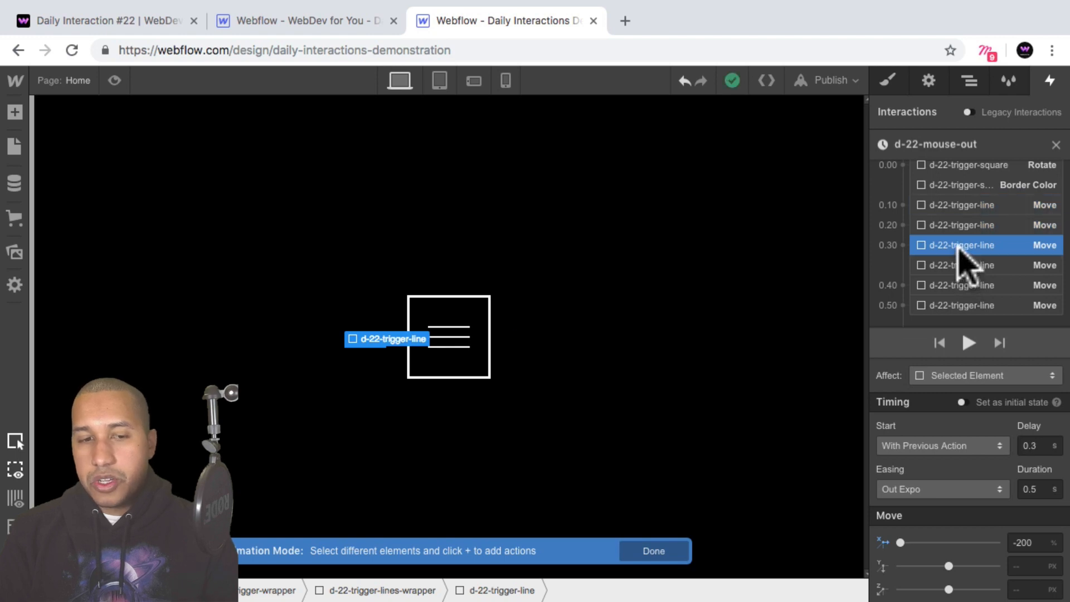
left_click(962, 266)
left_click(961, 285)
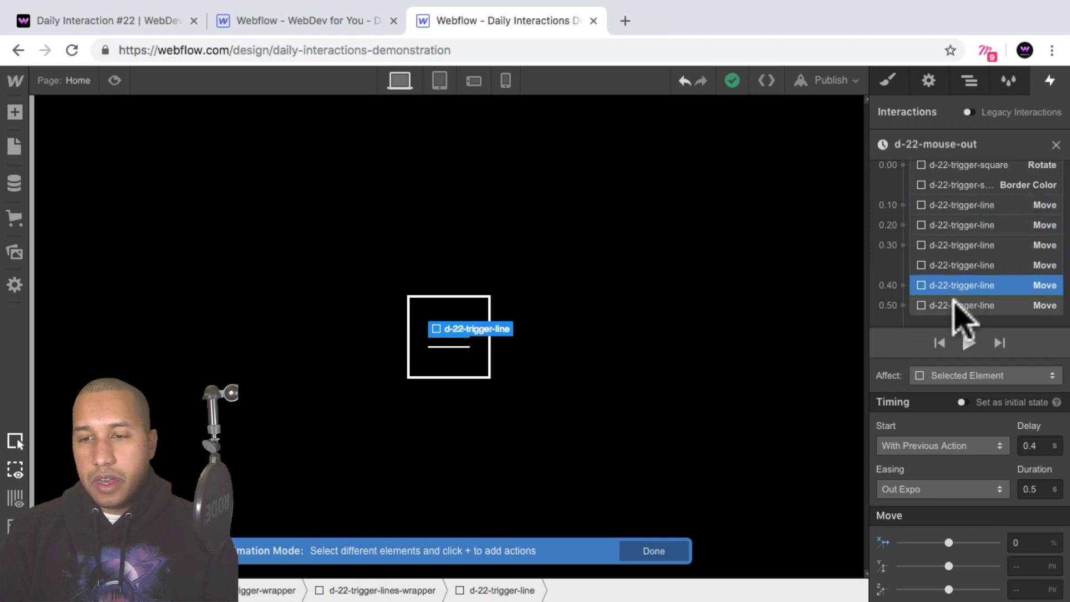
left_click(956, 306)
left_click(956, 226)
left_click(961, 207)
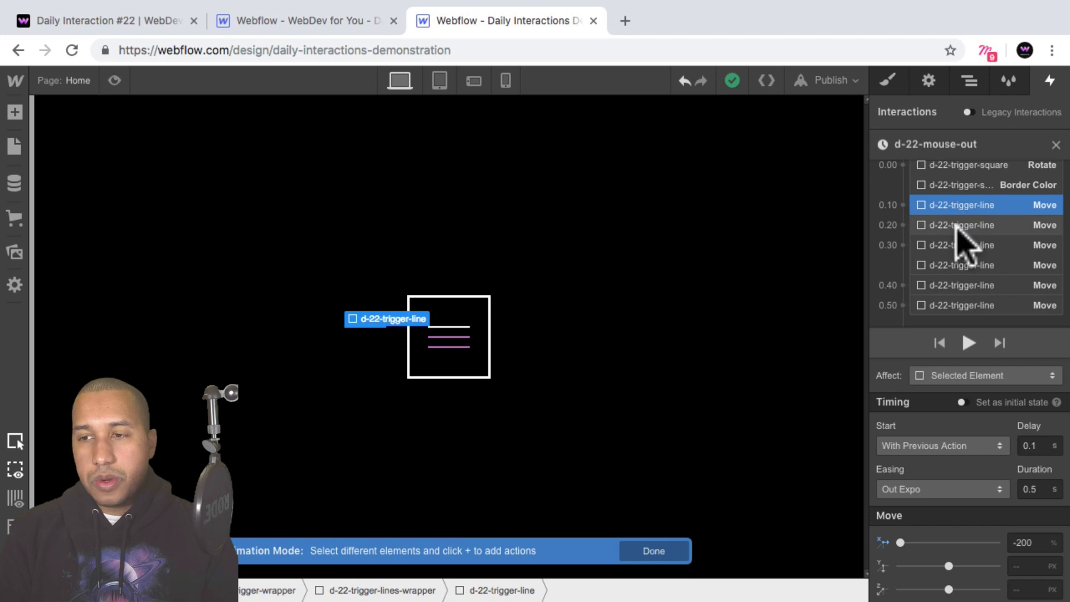
left_click(958, 226)
left_click(957, 245)
left_click(956, 265)
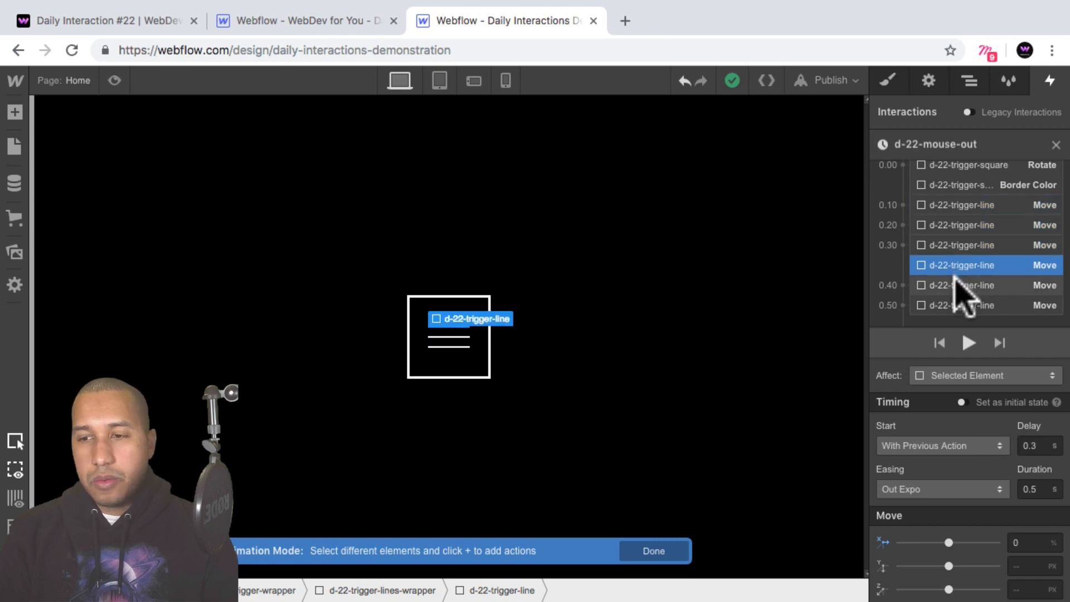
left_click(959, 286)
left_click(955, 266)
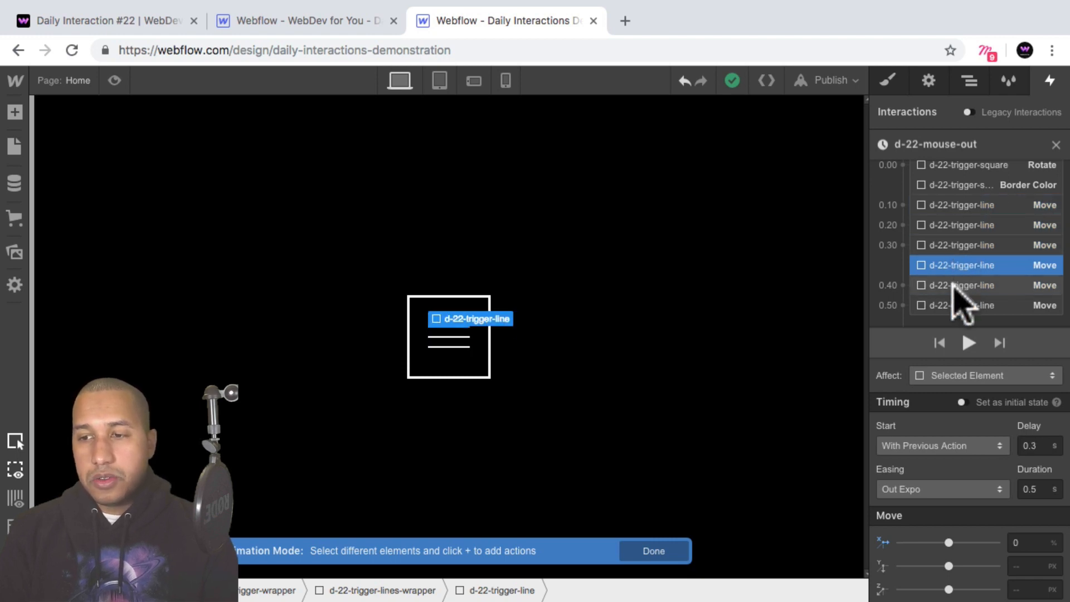
left_click(955, 285)
left_click(952, 304)
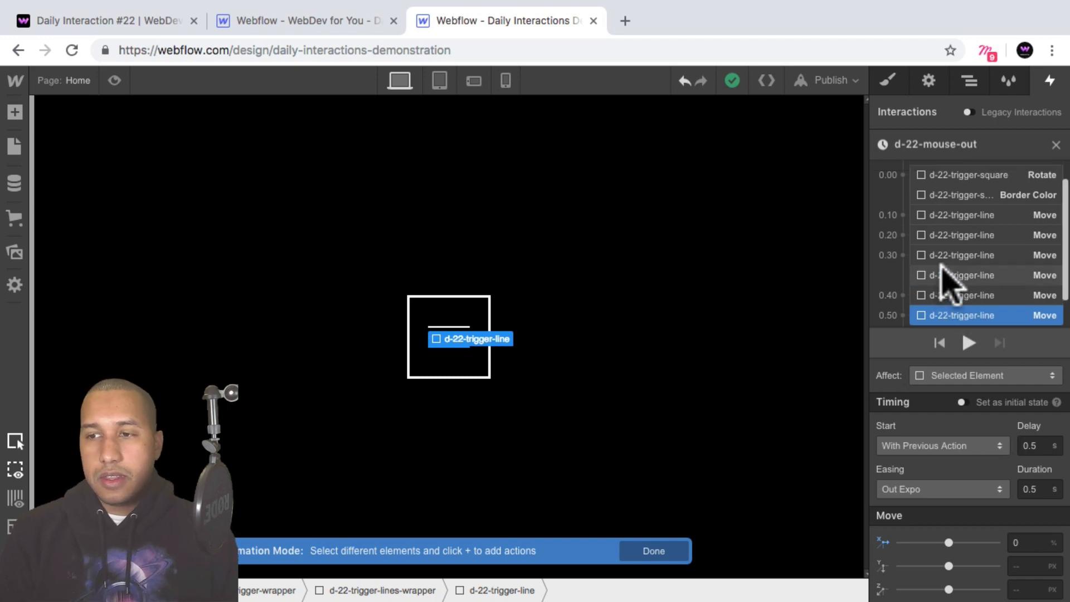
Preview the page with the revised d-22-mouse-out timing, and return to the editor.
scroll(956, 262, "up", 2)
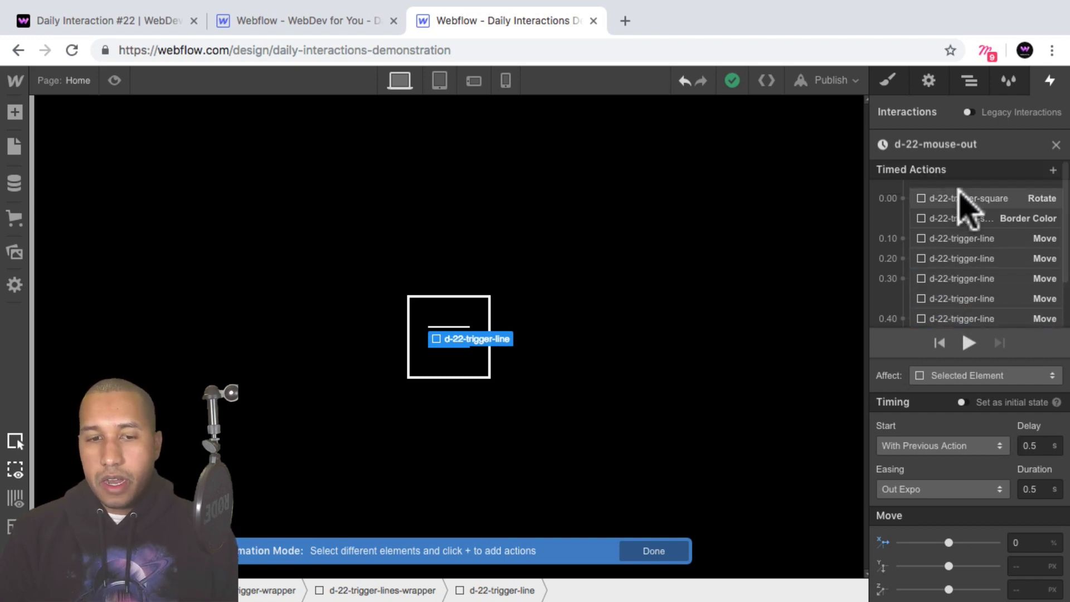
left_click(115, 80)
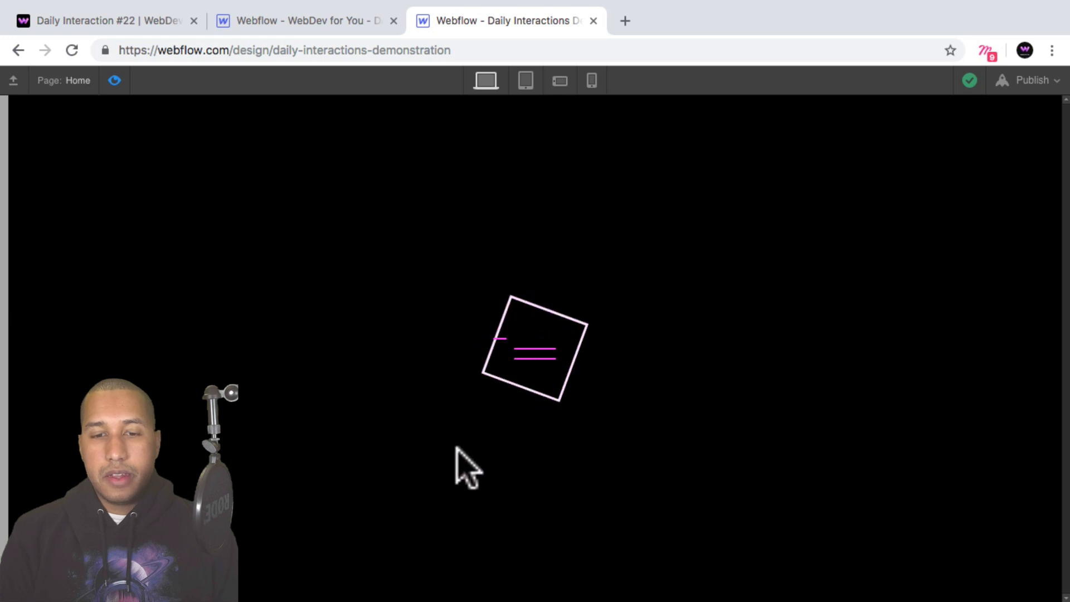
left_click(114, 82)
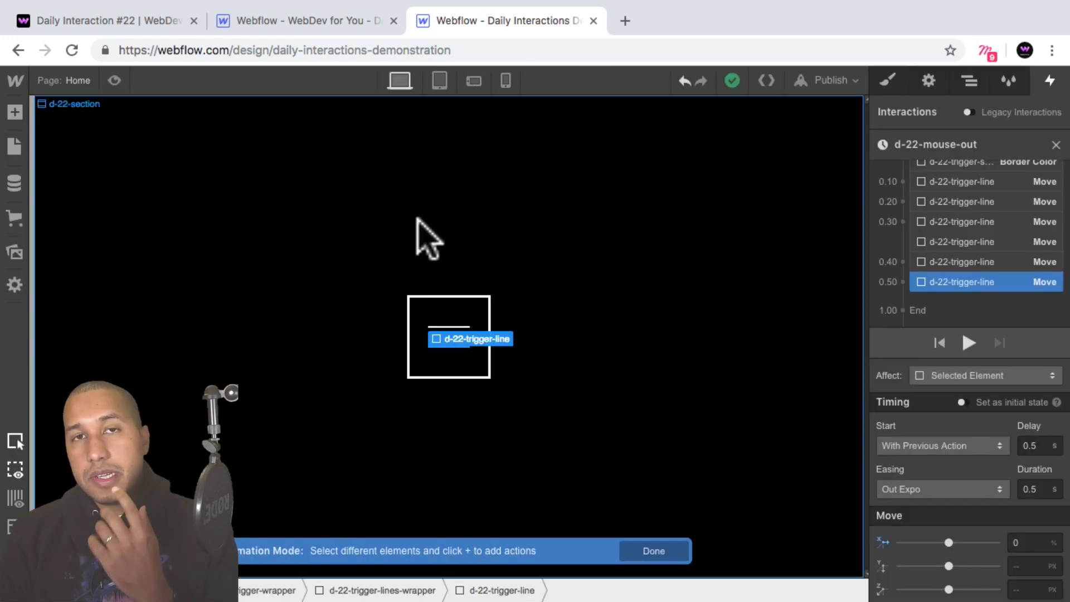
Leave the d-22-mouse-out animation and remove the Mouse Hover trigger from d-22-trigger-wrapper.
left_click(1056, 145)
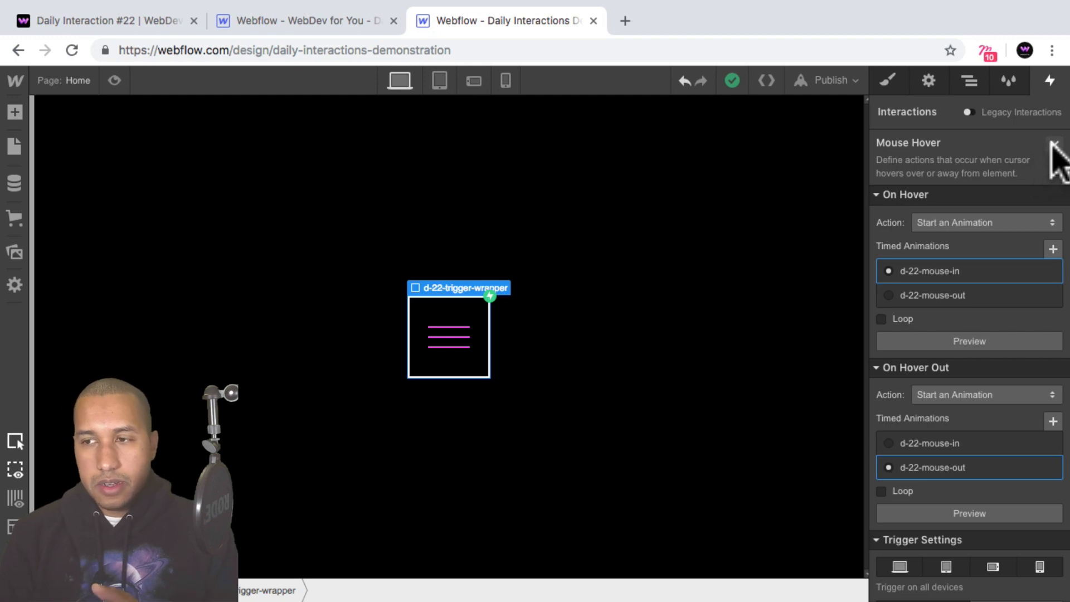
left_click(1053, 144)
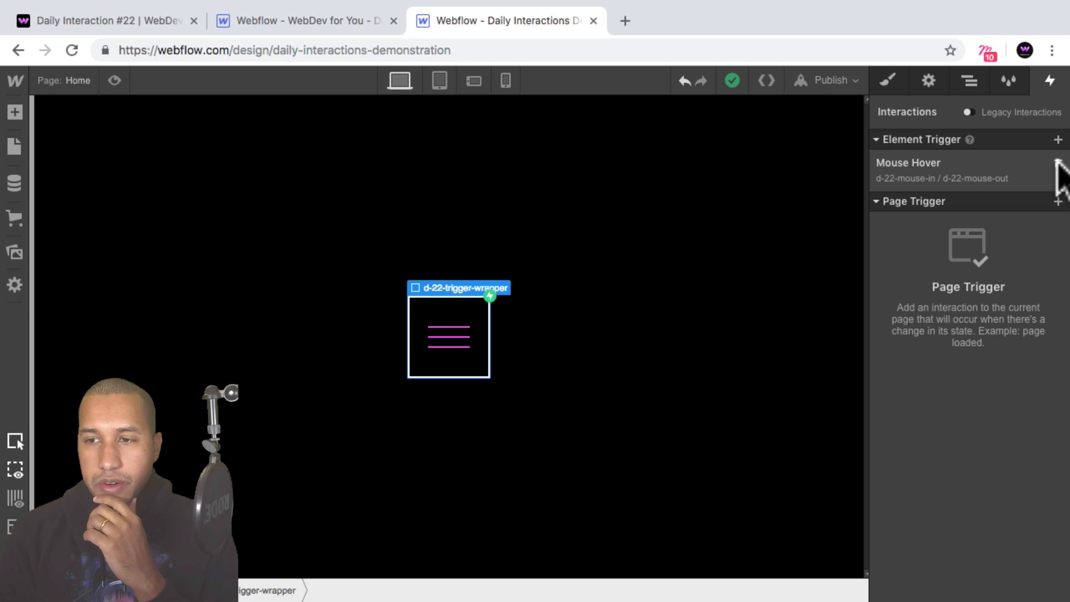
left_click(1058, 163)
left_click(970, 81)
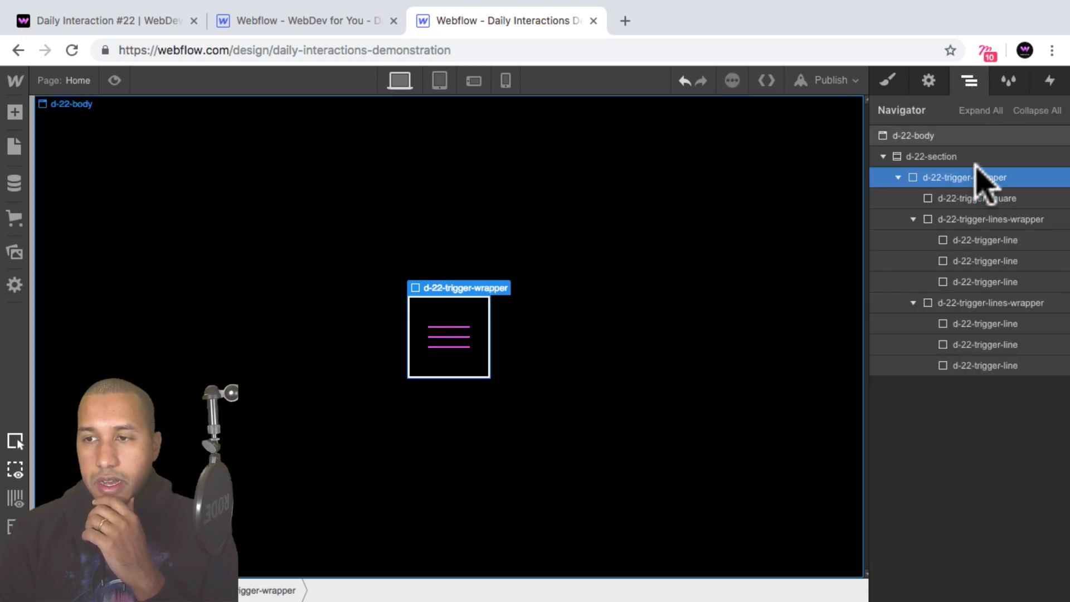
Add a Mouse Click (Tap) trigger to d-22-trigger-wrapper that starts the d-22-mouse-in animation on the first click.
left_click(1051, 81)
left_click(1058, 141)
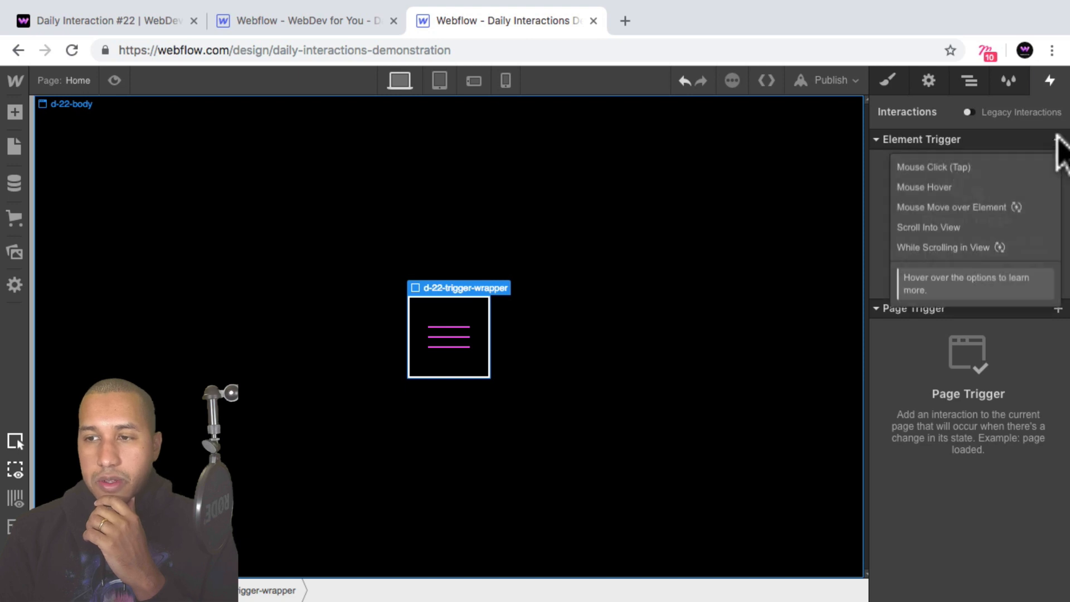
left_click(990, 167)
scroll(968, 259, "down", 1)
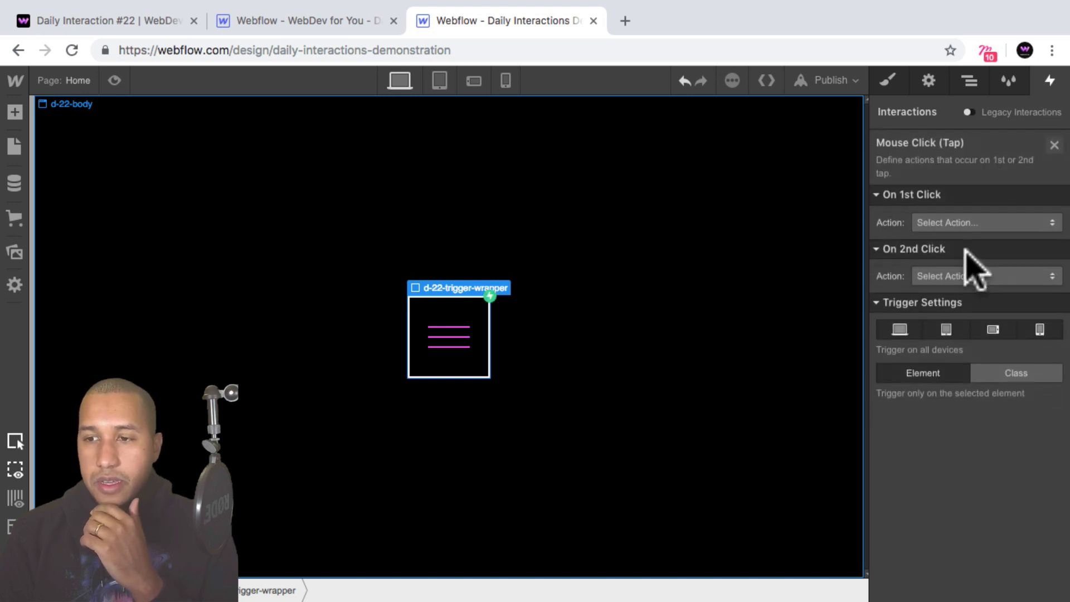
left_click(953, 229)
left_click(998, 168)
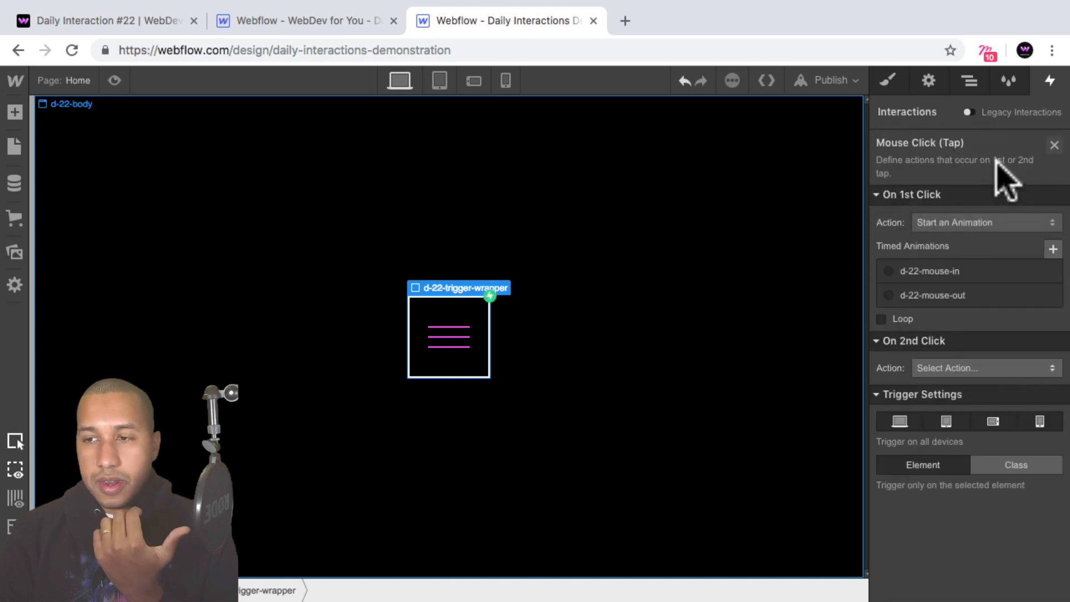
left_click(892, 272)
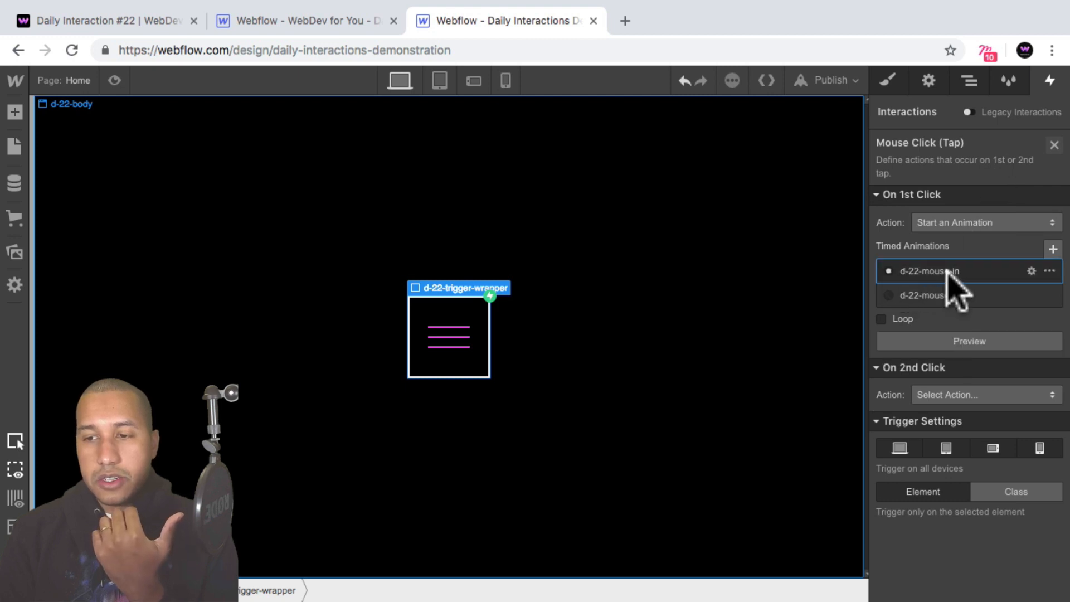
Make the second click on d-22-trigger-wrapper start the d-22-mouse-out animation.
left_click(956, 396)
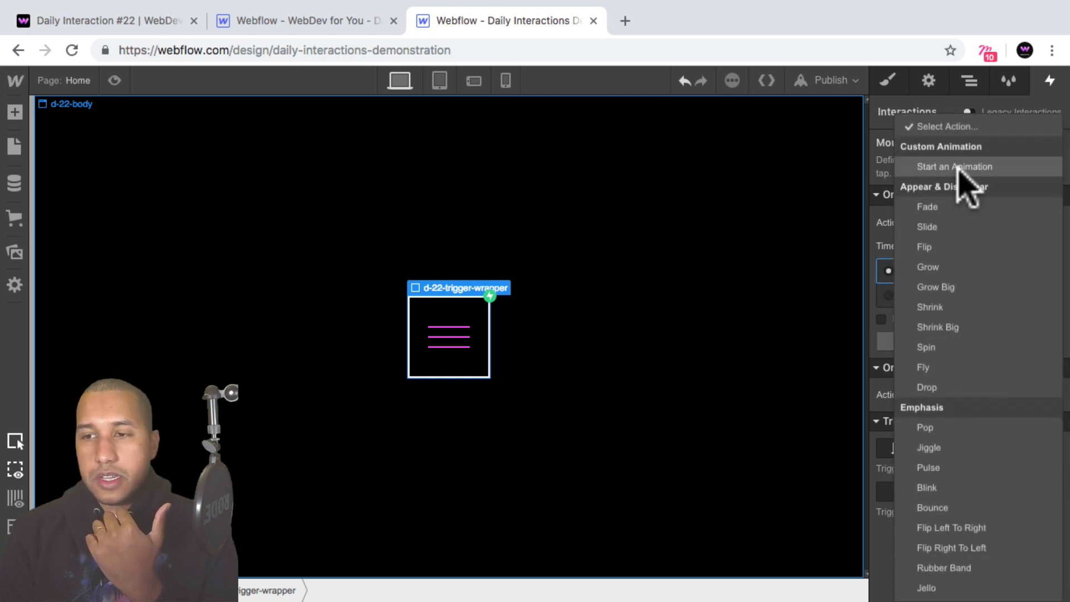
left_click(959, 168)
left_click(889, 466)
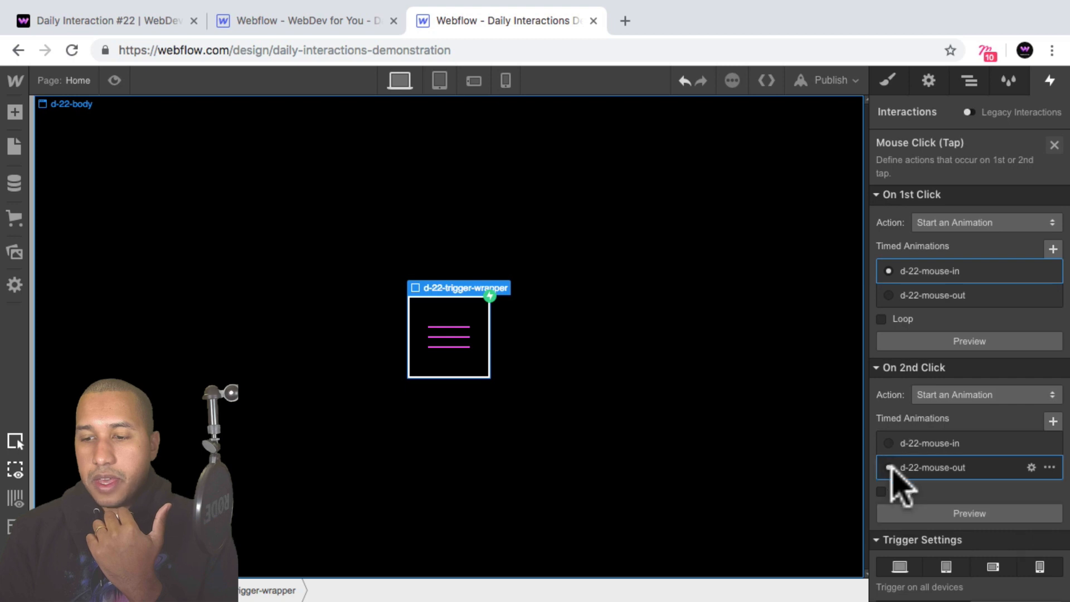
Preview the page and test both the first and second click on the menu trigger.
left_click(114, 80)
left_click(536, 355)
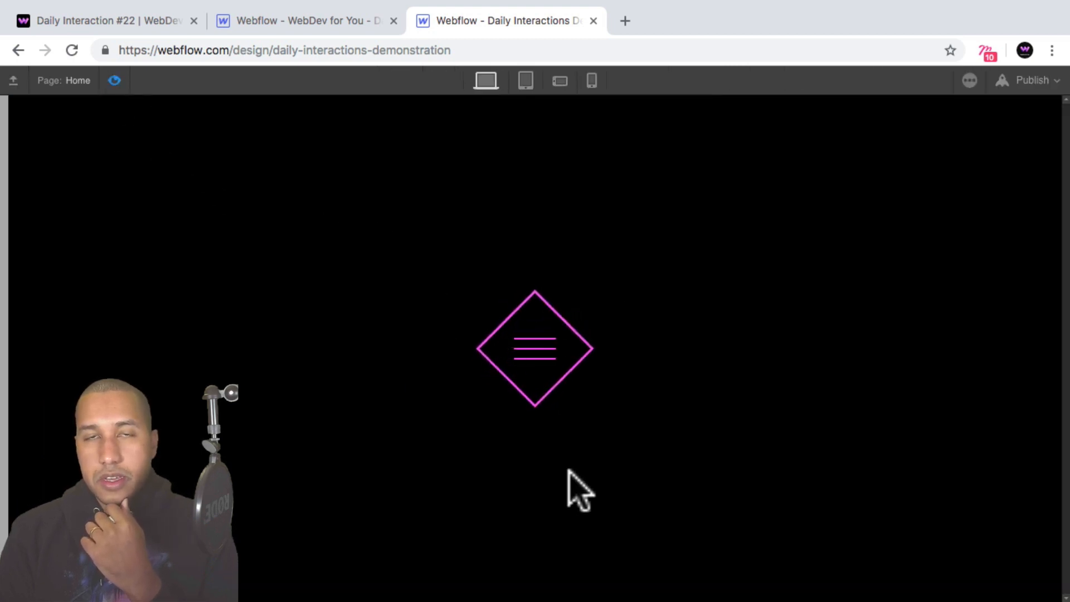
left_click(530, 348)
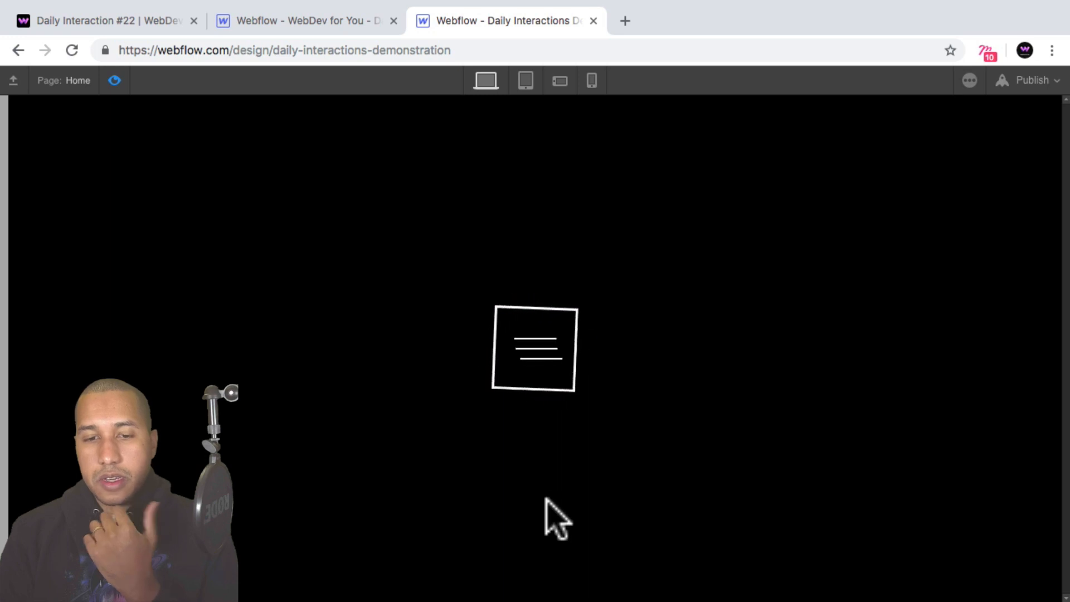
left_click(114, 80)
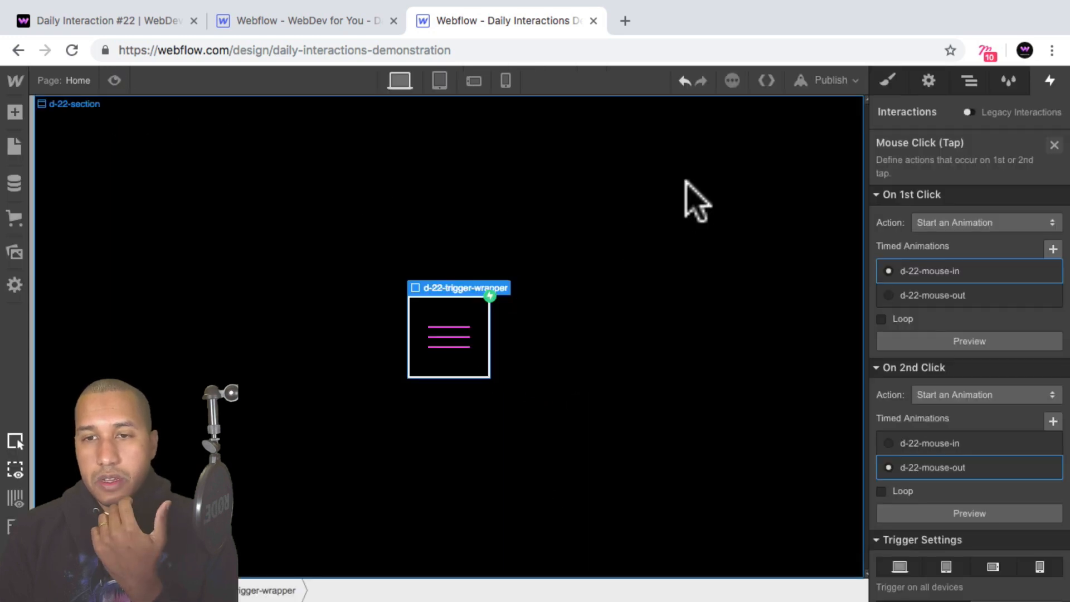
Set the position of d-22-section to Relative and show the page's element structure.
left_click(687, 183)
left_click(970, 81)
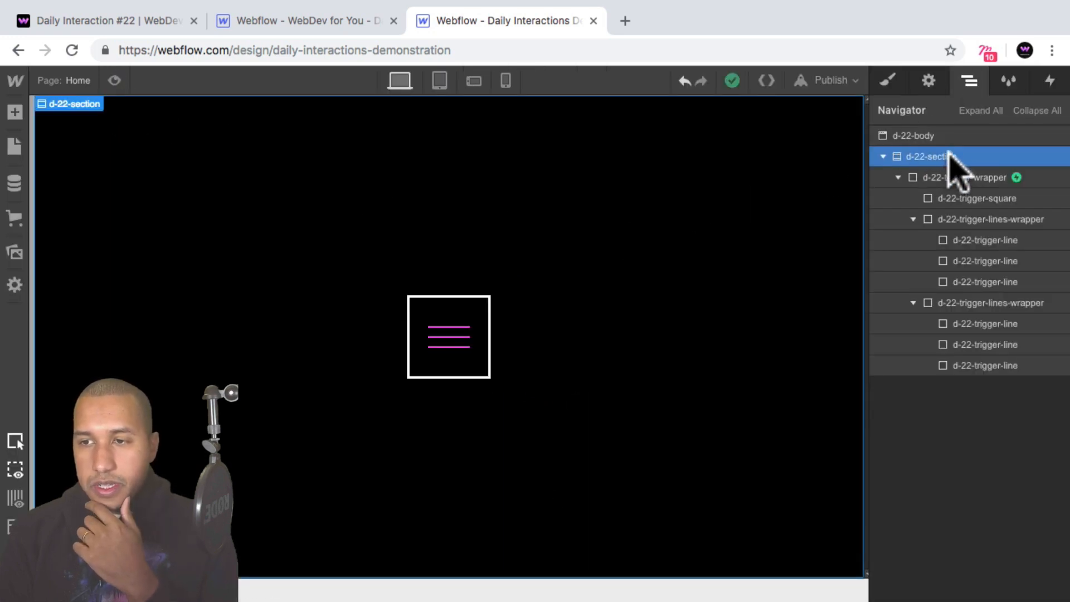
left_click(888, 80)
scroll(1003, 317, "down", 6)
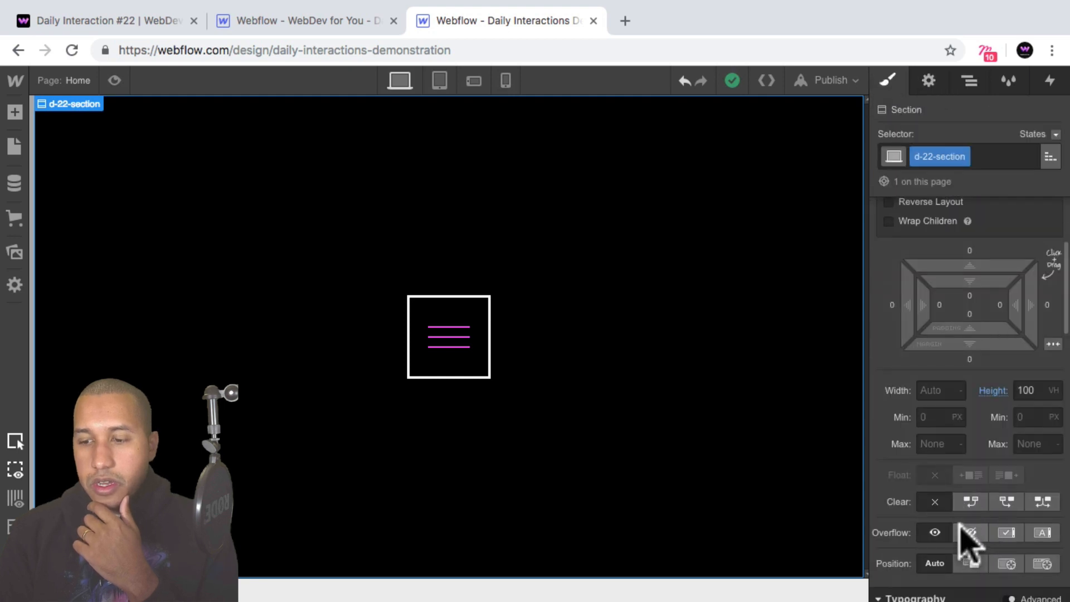
left_click(971, 508)
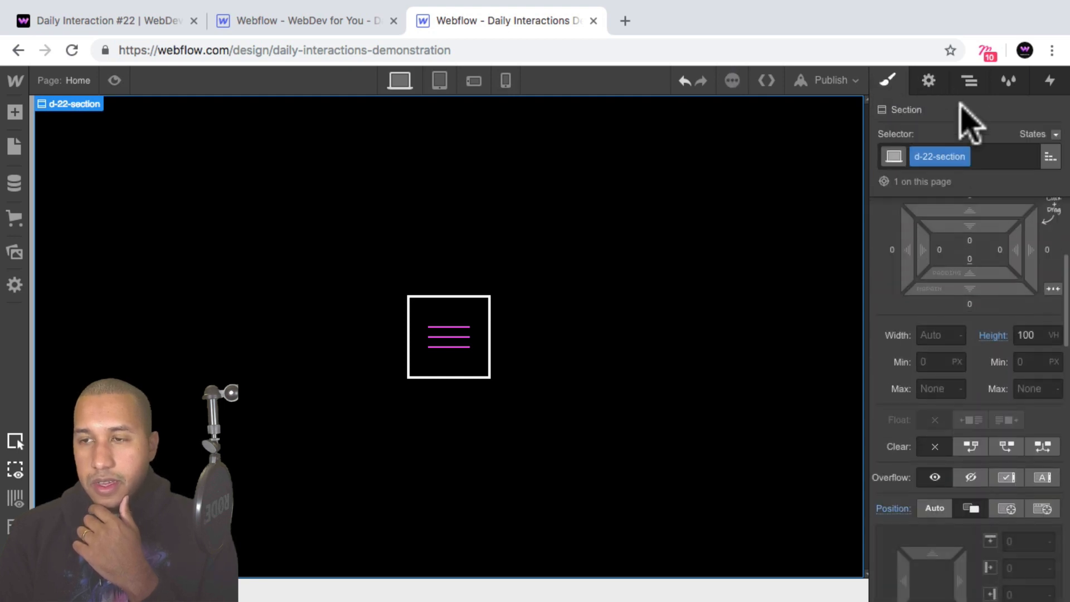
left_click(970, 81)
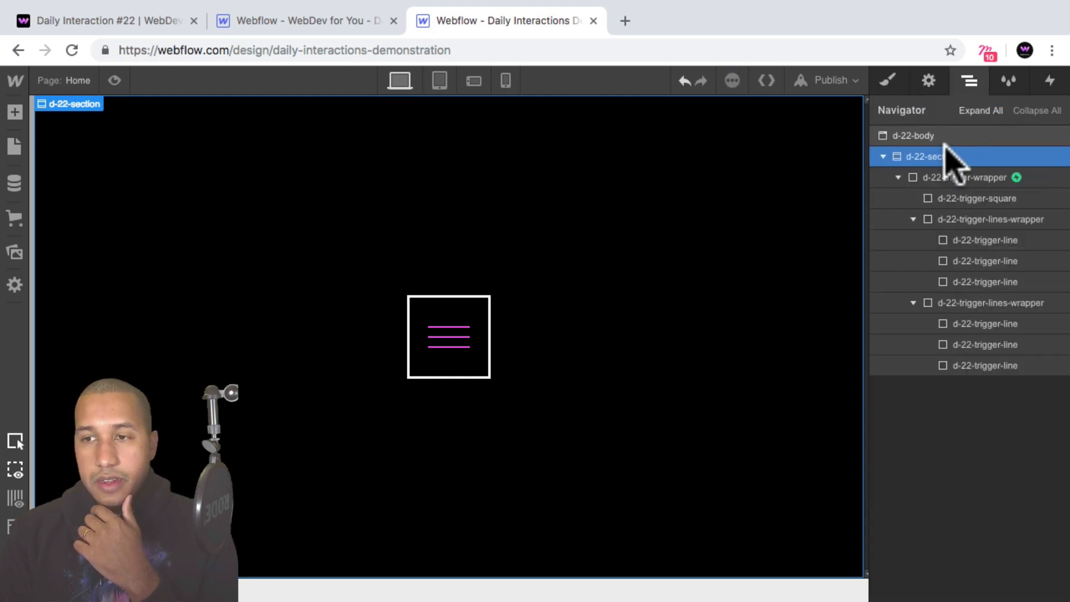
Add a div block inside d-22-section, positioned absolutely and stretched to cover the whole section with 0 px offsets.
left_click(15, 112)
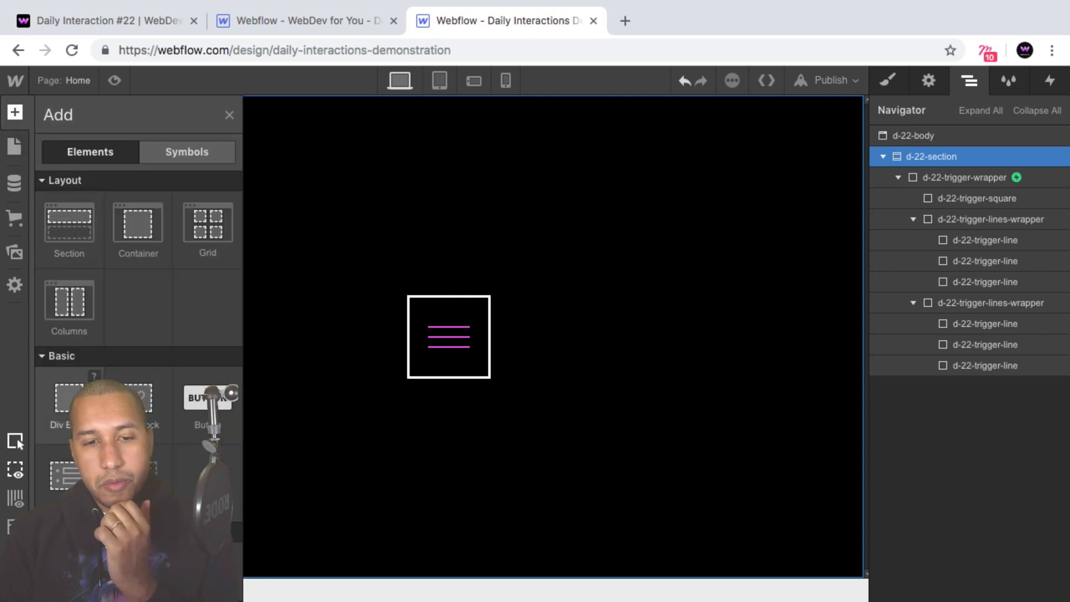
left_click(67, 399)
left_click(888, 81)
scroll(991, 307, "down", 4)
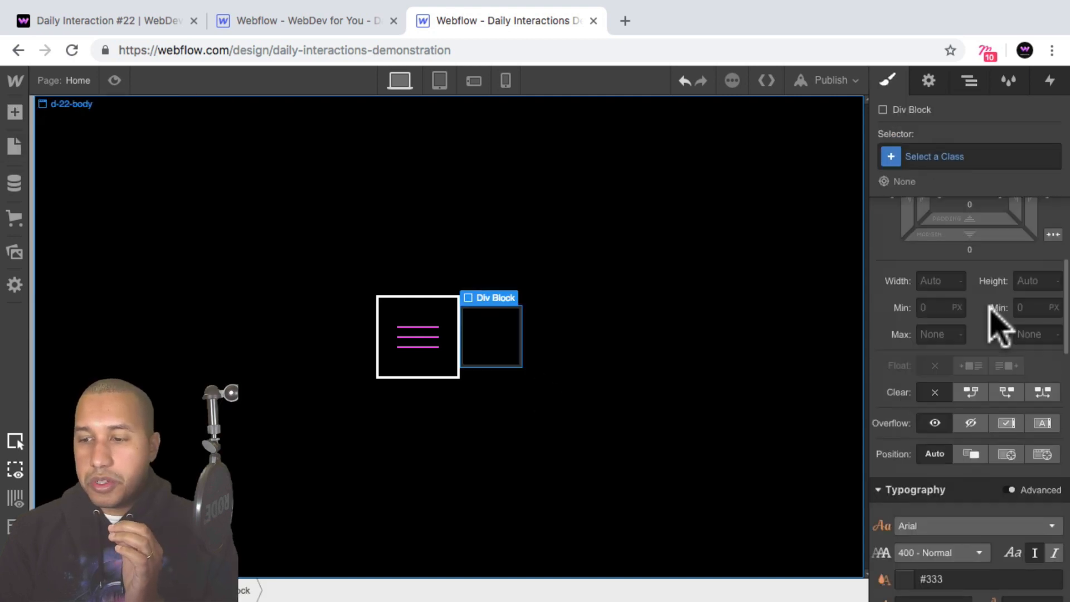
scroll(998, 329, "down", 2)
left_click(1043, 384)
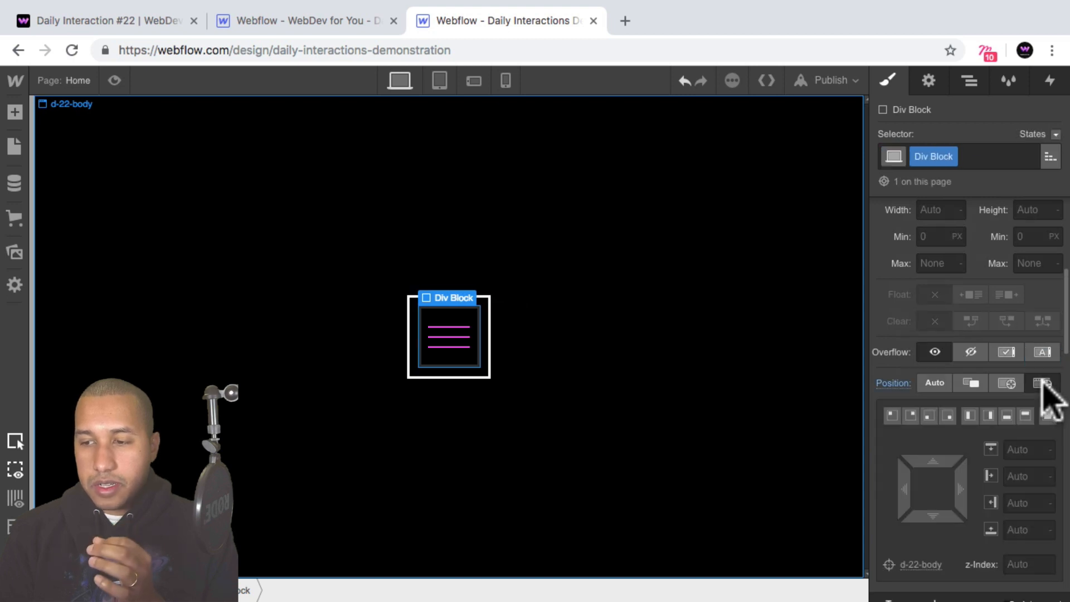
left_click(1048, 417)
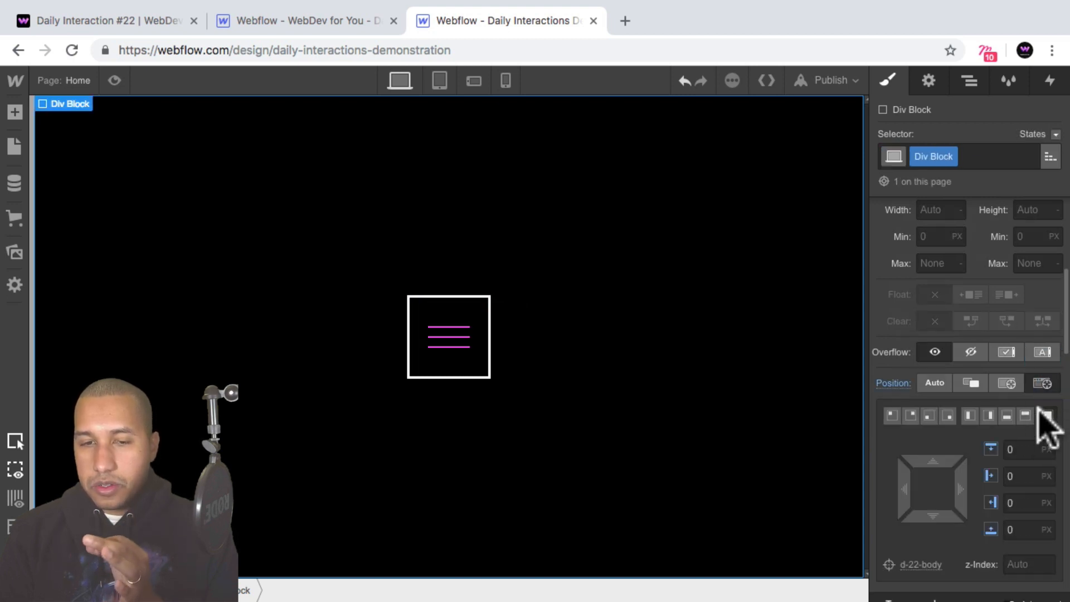
Give the new div block the saved dark violet background color #4d16dd.
scroll(1012, 357, "down", 10)
scroll(998, 341, "down", 5)
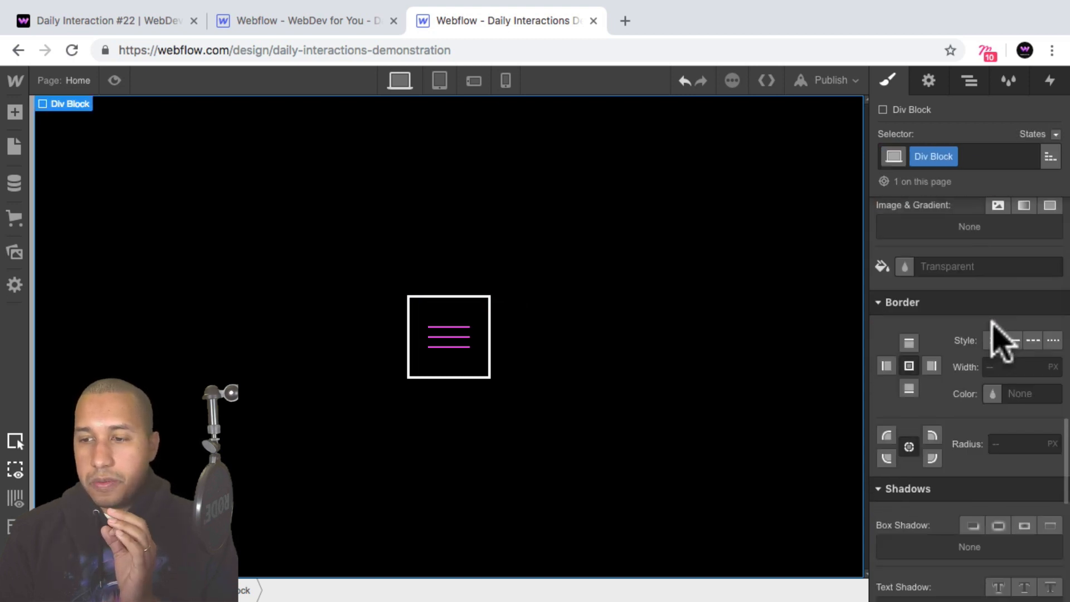
left_click(904, 245)
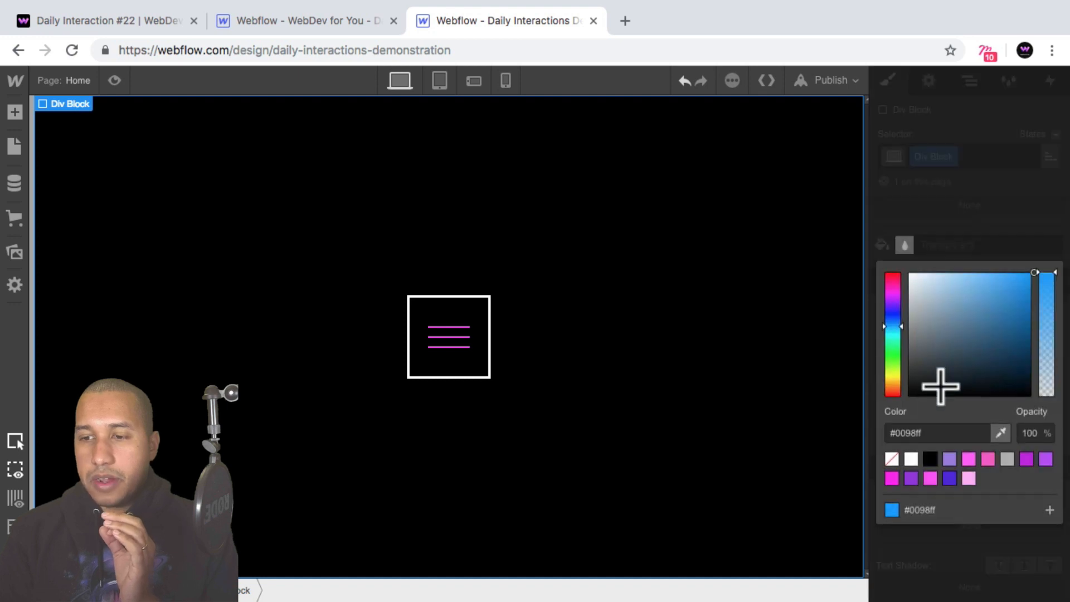
left_click(950, 478)
left_click(963, 244)
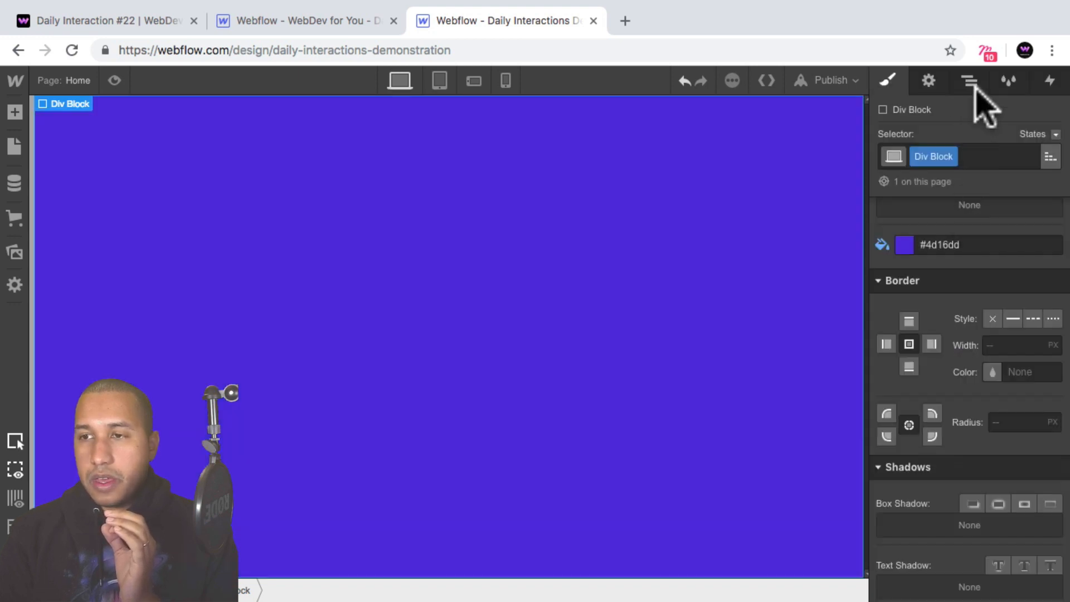
Name the div block's class d-22-menu-wrapper and place it before d-22-trigger-wrapper inside d-22-section.
left_click(970, 81)
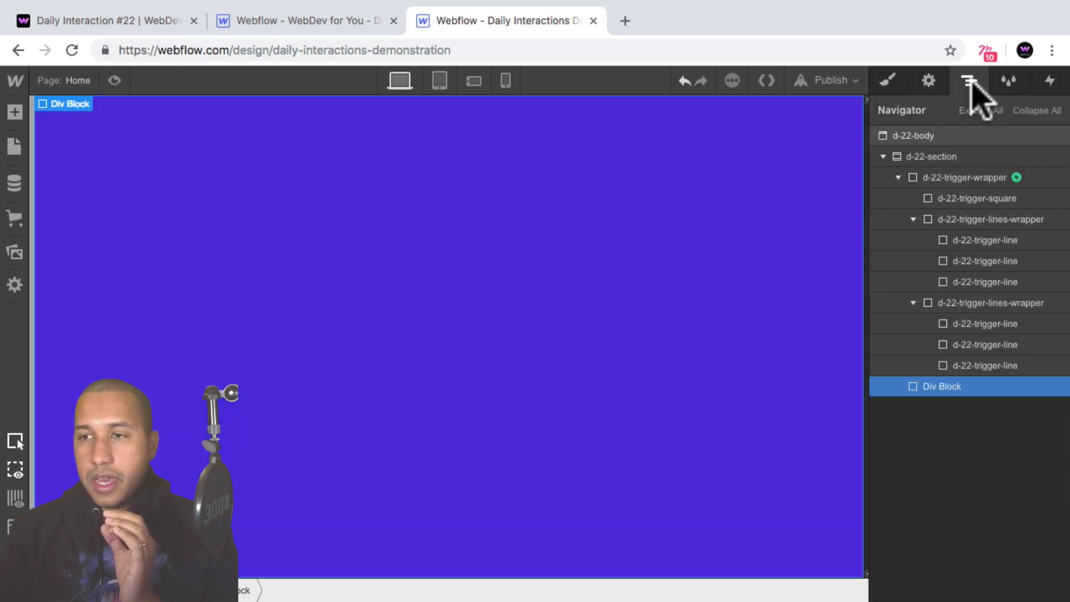
left_click(890, 81)
type("d-2")
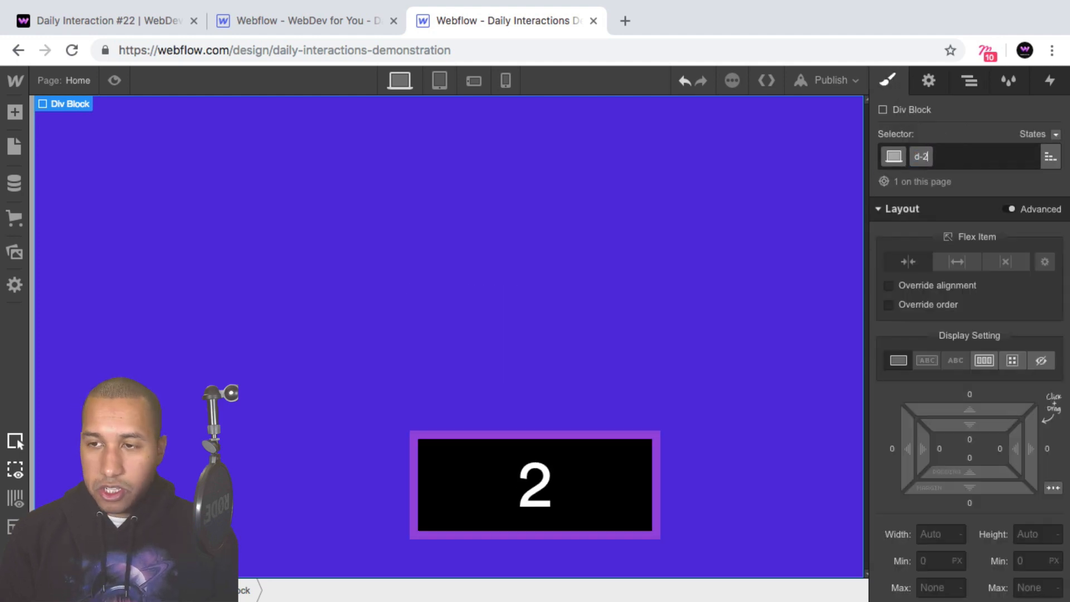
type("2-menu-wrapper")
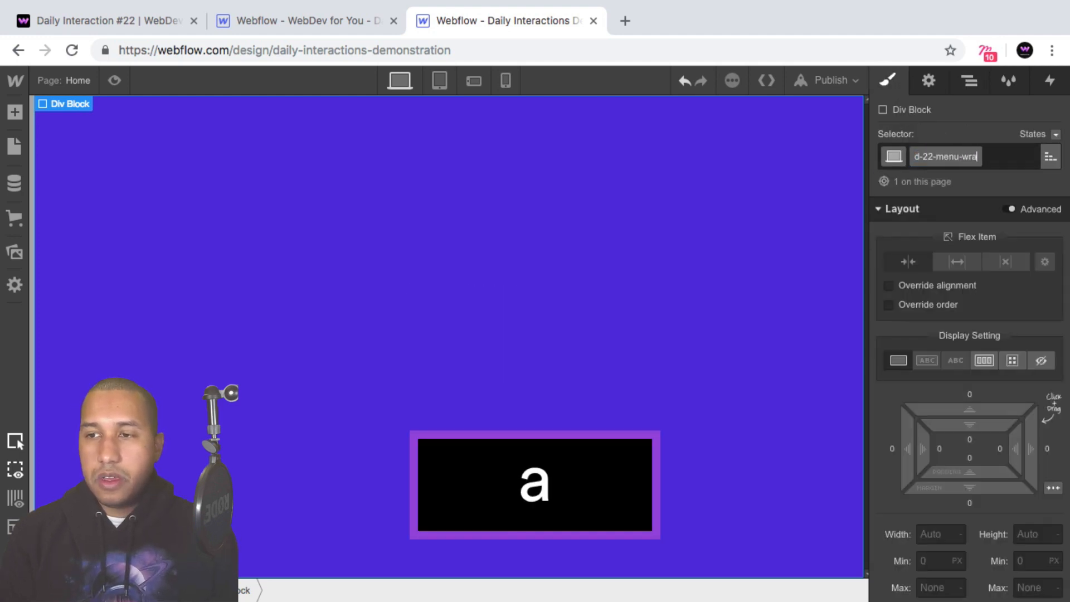
key("Return")
left_click(969, 81)
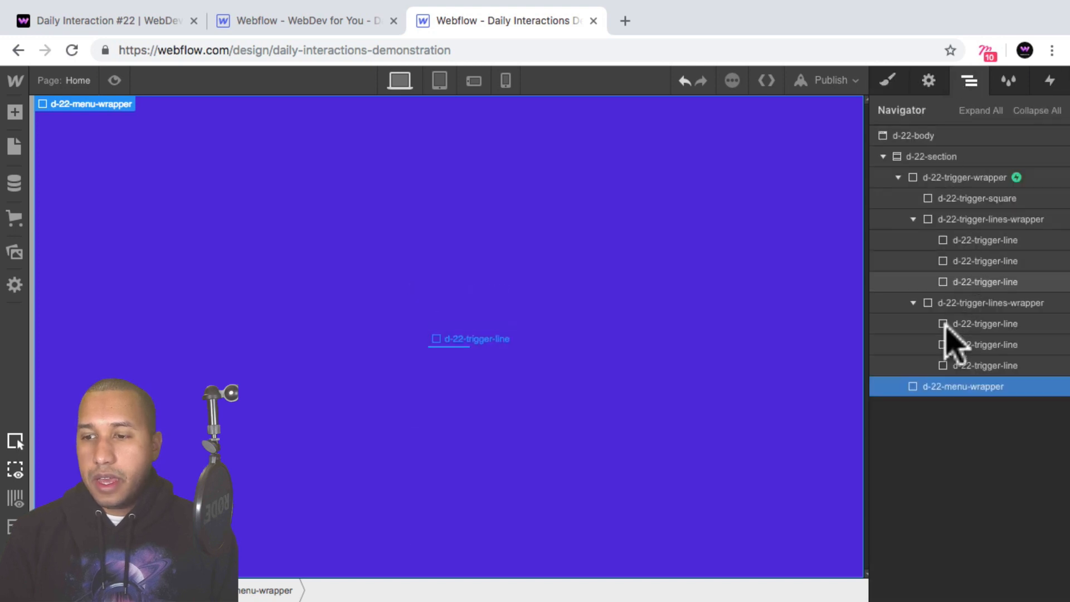
left_click_drag(939, 382, 938, 177)
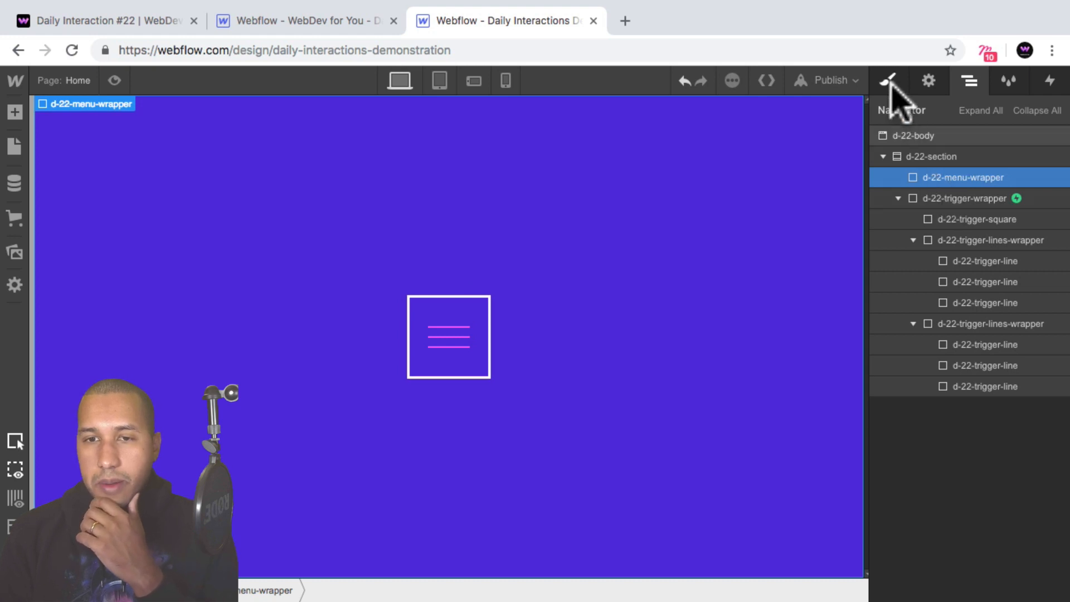
In the trigger wrapper's d-22-mouse-in animation, add a Move action that shifts d-22-menu-wrapper to -100% on the X axis.
left_click(960, 199)
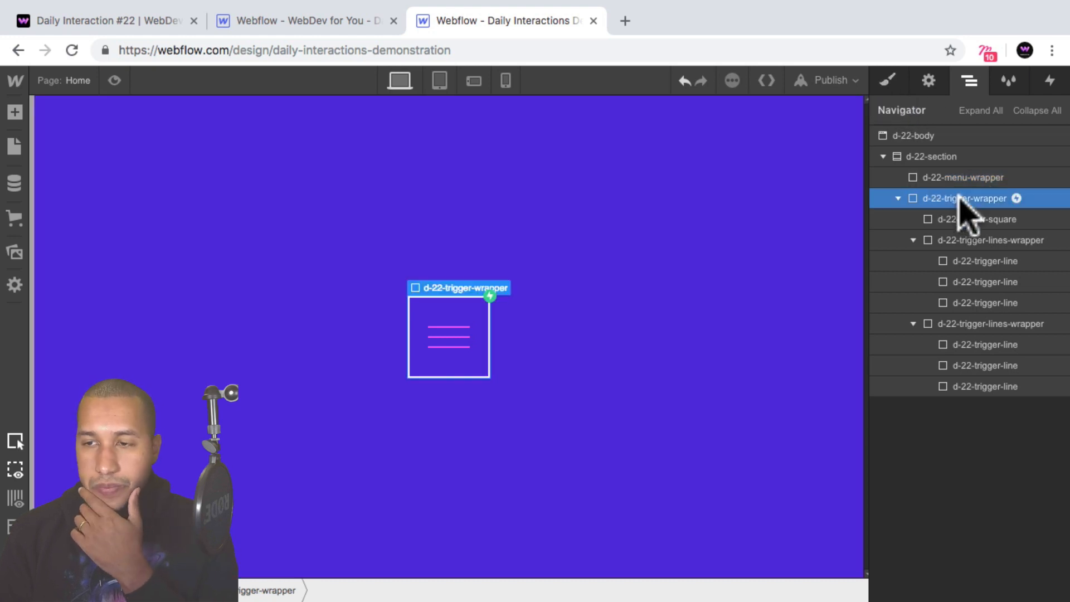
left_click(1052, 82)
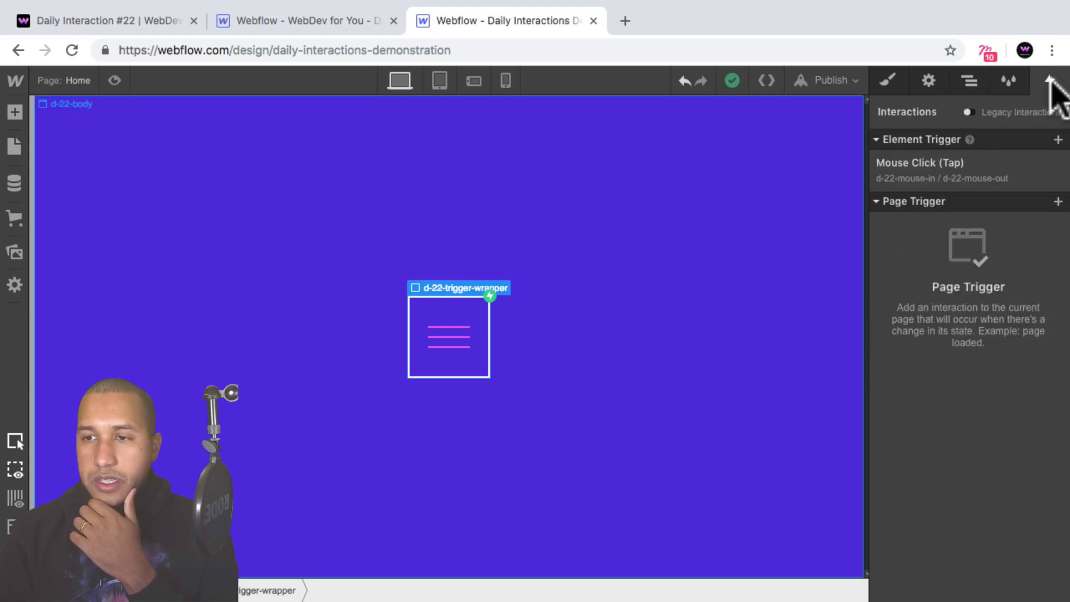
left_click(968, 173)
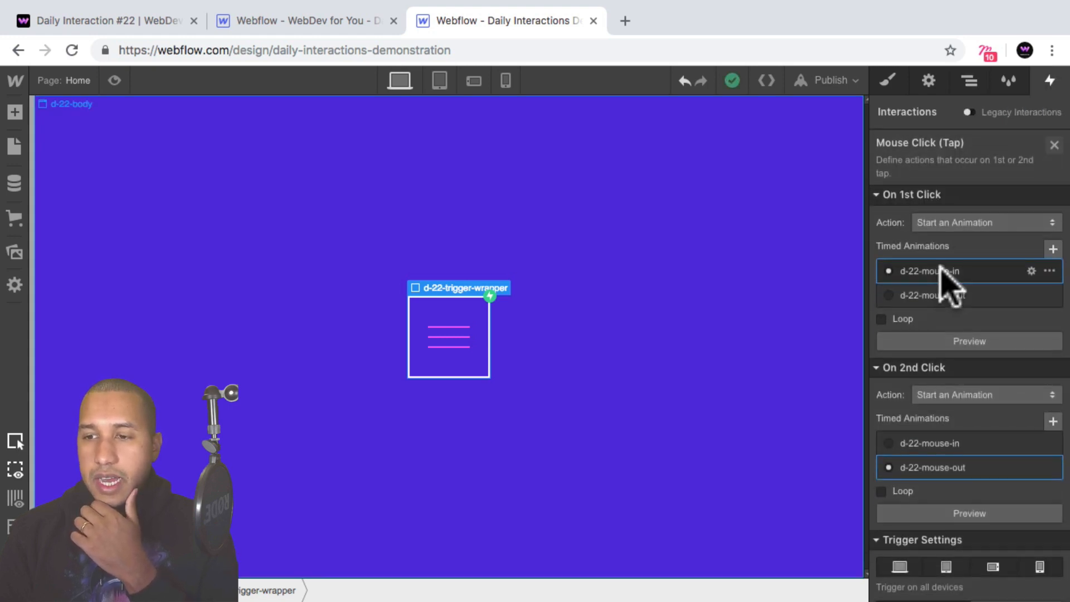
left_click(942, 269)
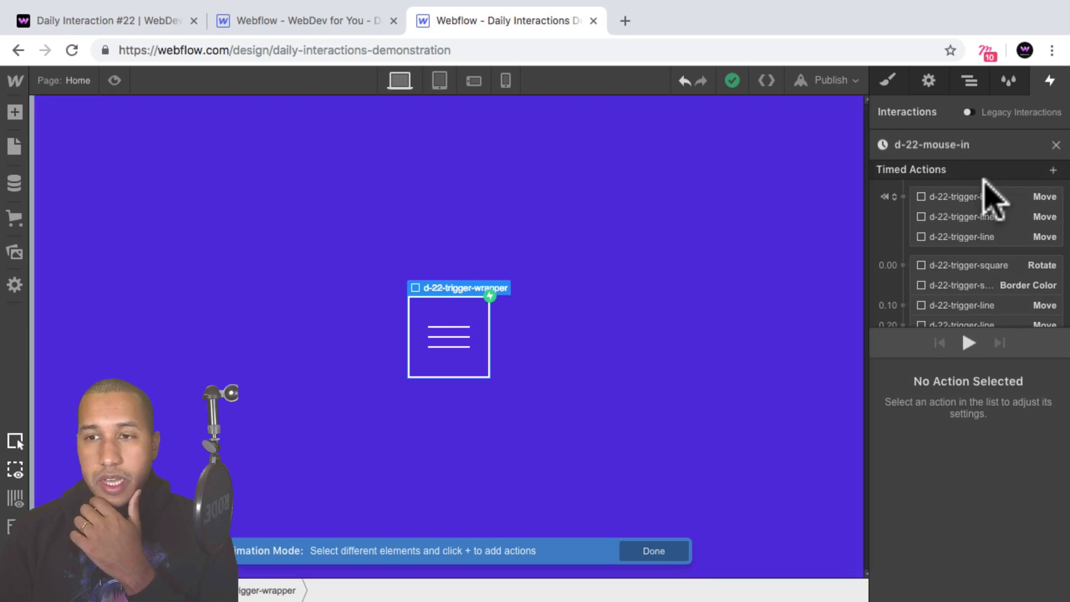
left_click(804, 184)
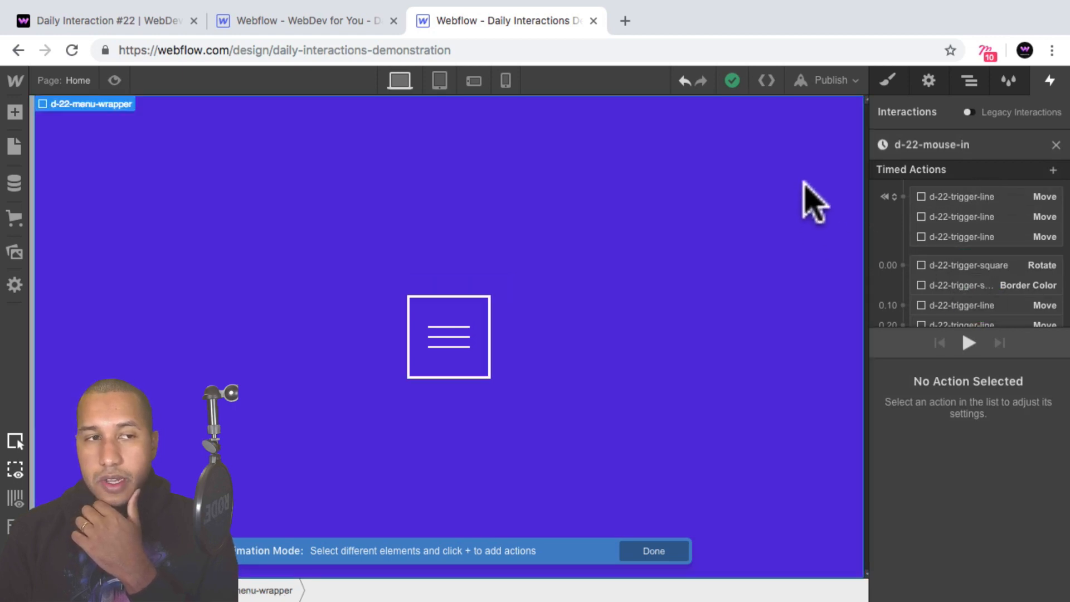
left_click(968, 80)
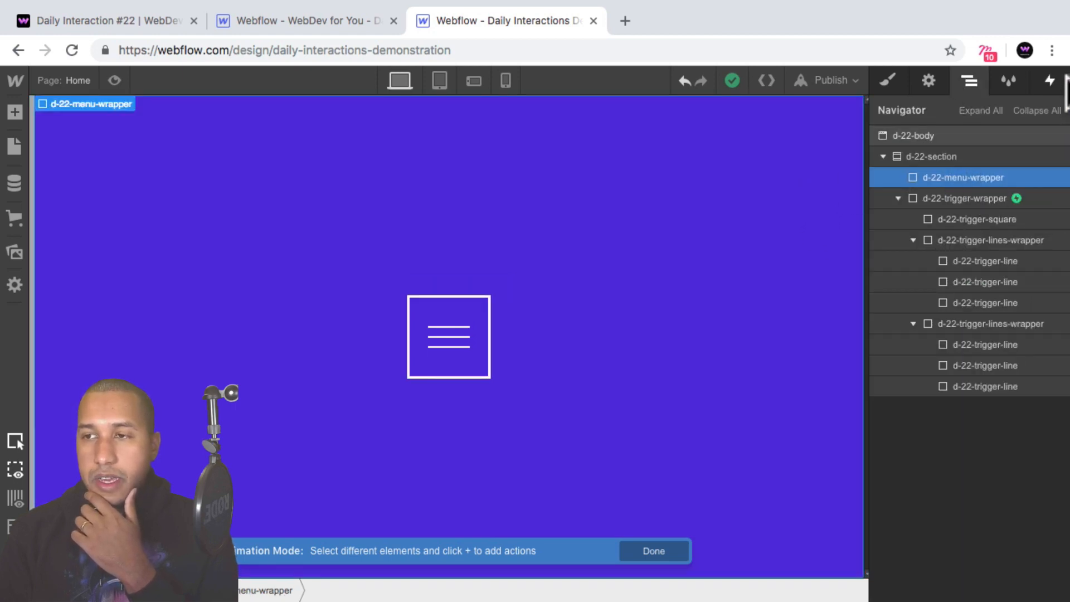
left_click(1050, 80)
left_click(968, 251)
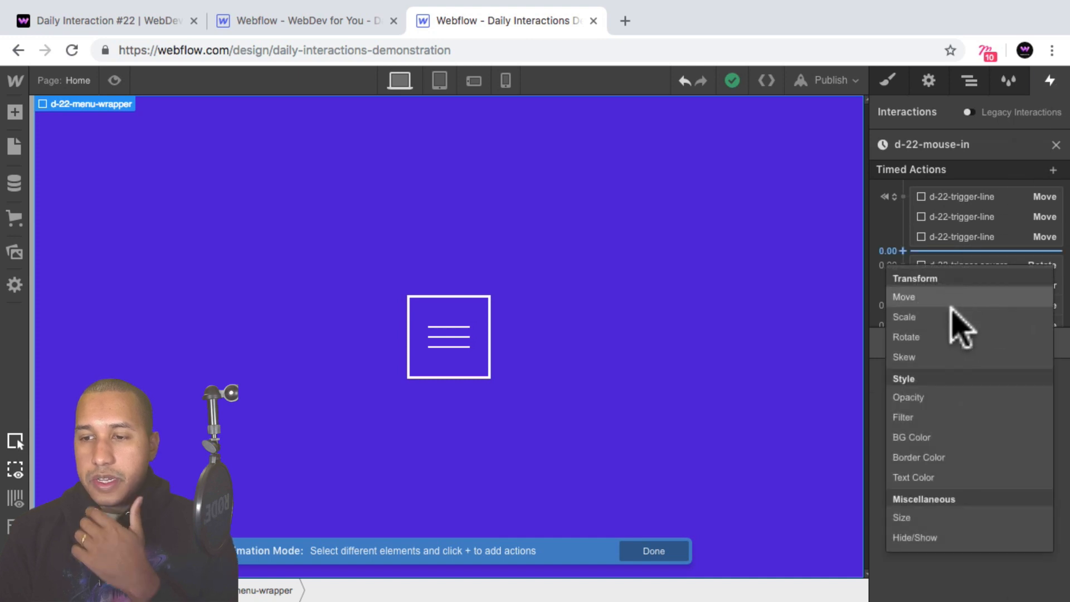
left_click(951, 300)
type("-1")
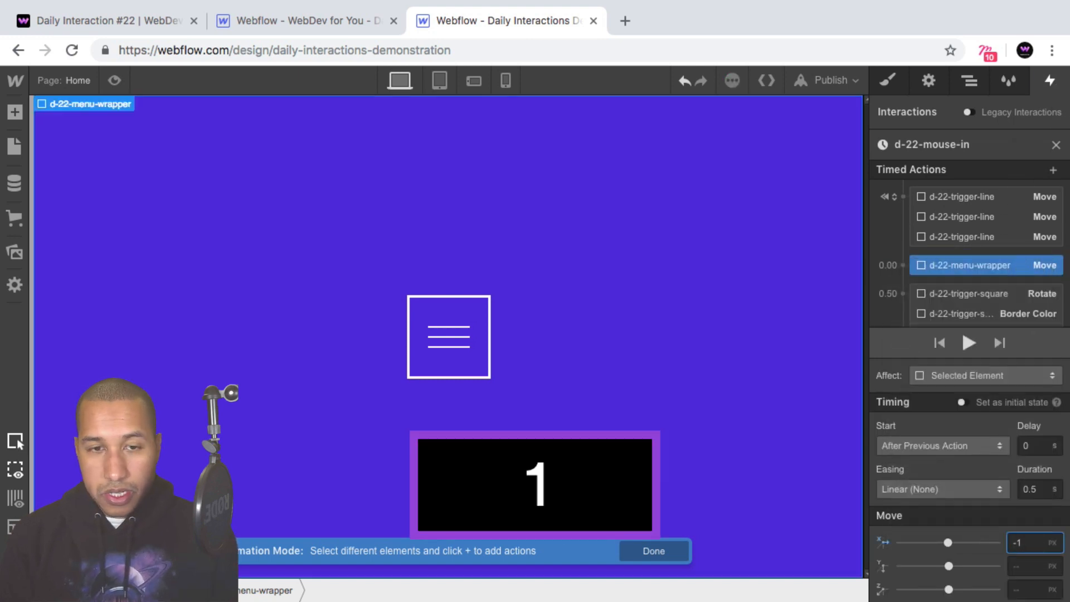
type("00%")
key("shift+Return")
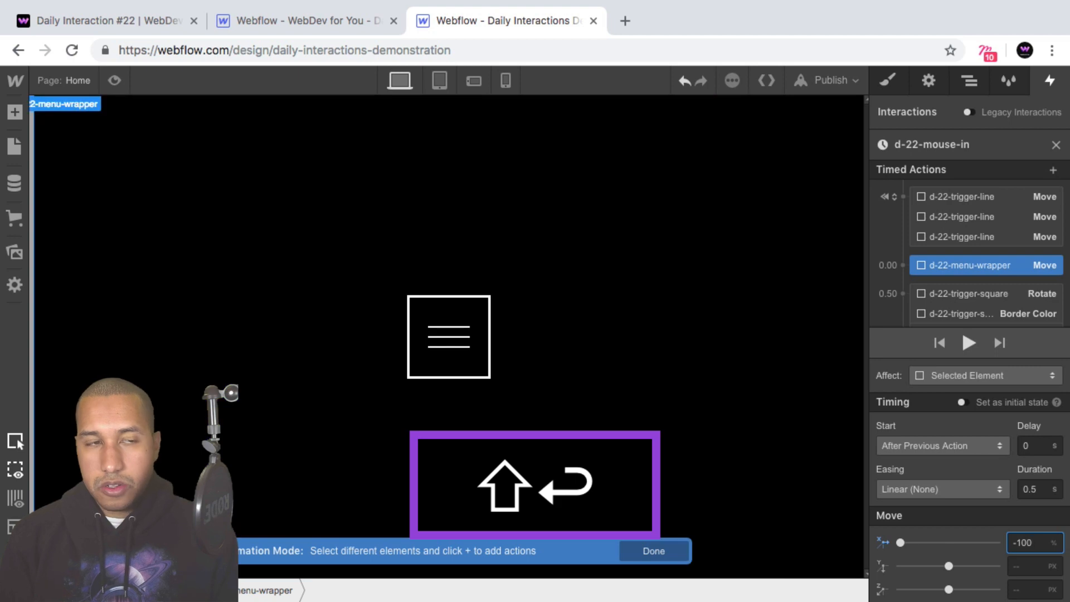
Make the -100% move of d-22-menu-wrapper an initial state of the d-22-mouse-in animation.
left_click(961, 402)
left_click(962, 402)
left_click(962, 402)
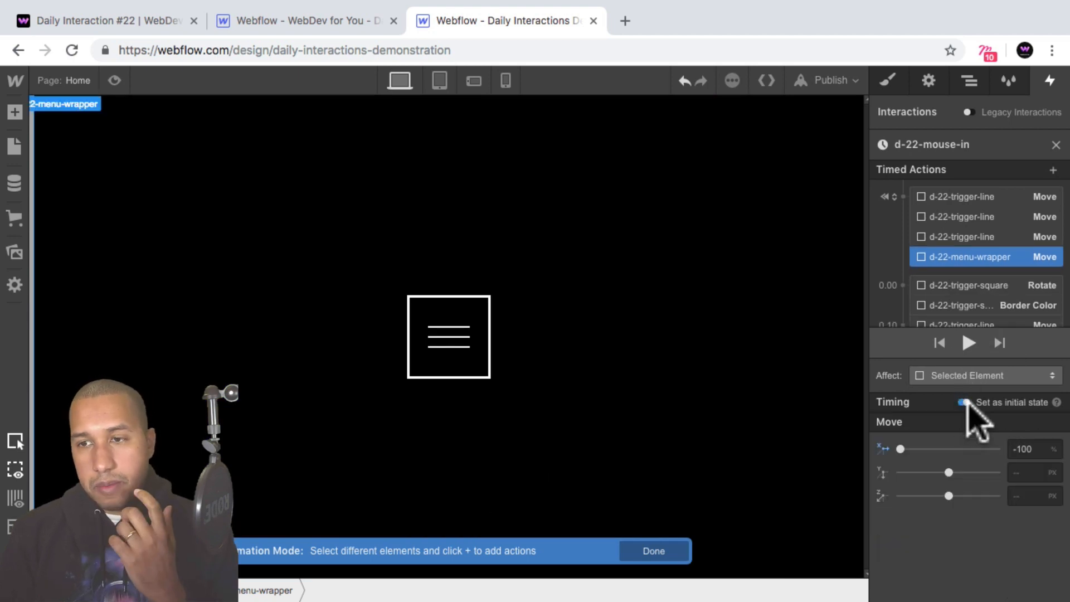
Add a second Move action for d-22-menu-wrapper after the initial states, with X at 0% and Out Expo easing.
left_click_drag(984, 262, 954, 304)
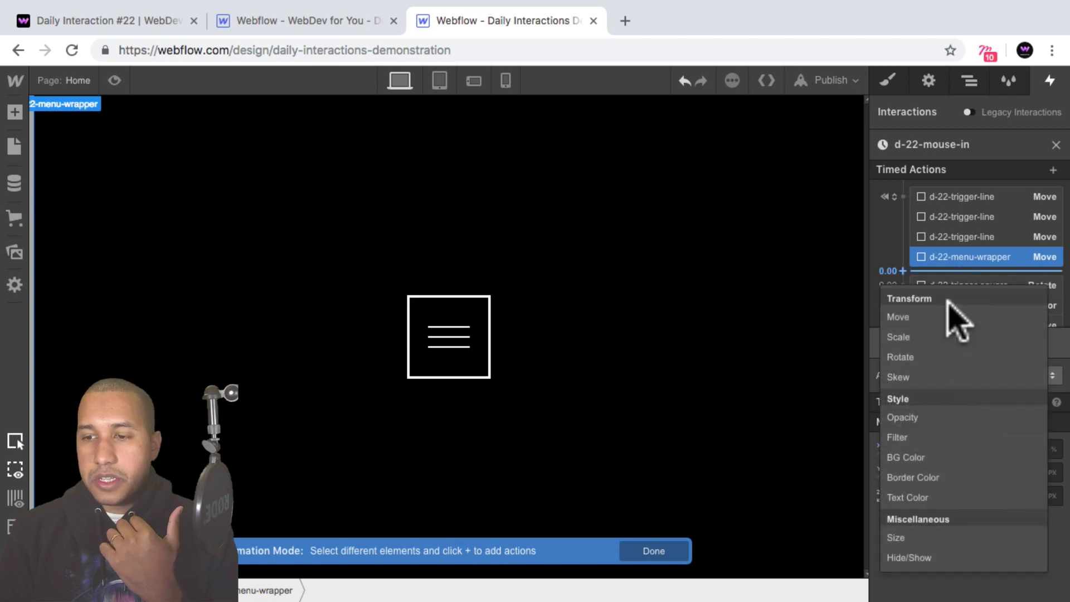
left_click(942, 310)
type("0%")
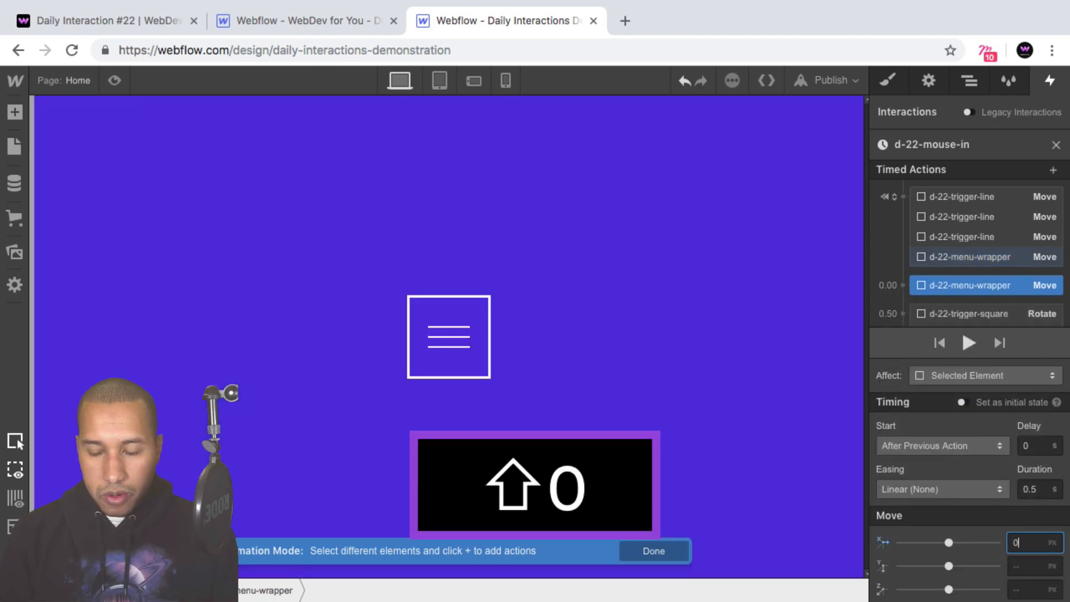
key("Return")
left_click(997, 498)
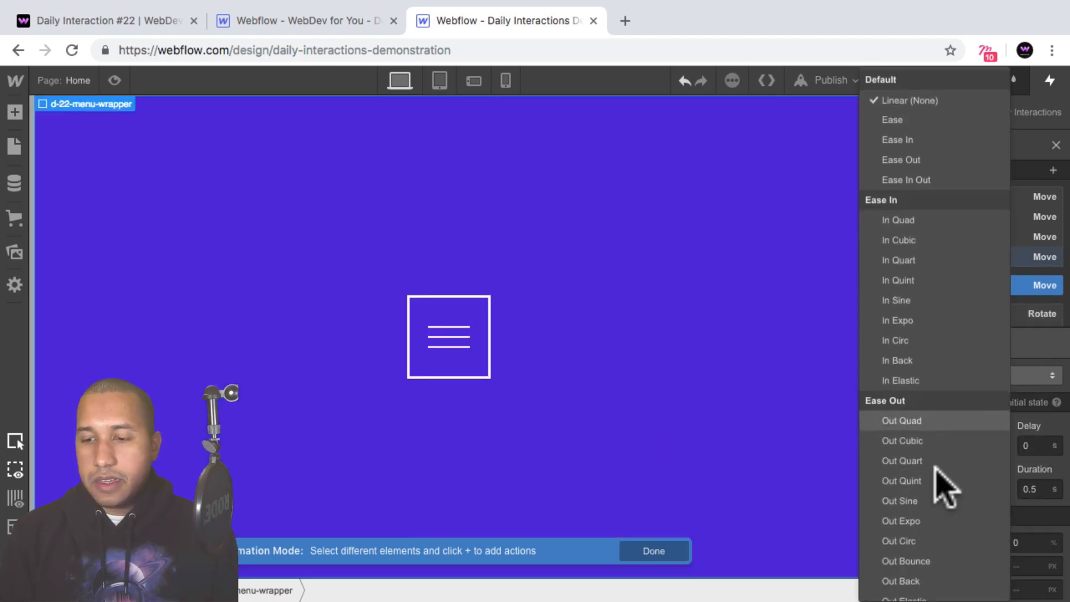
left_click(902, 520)
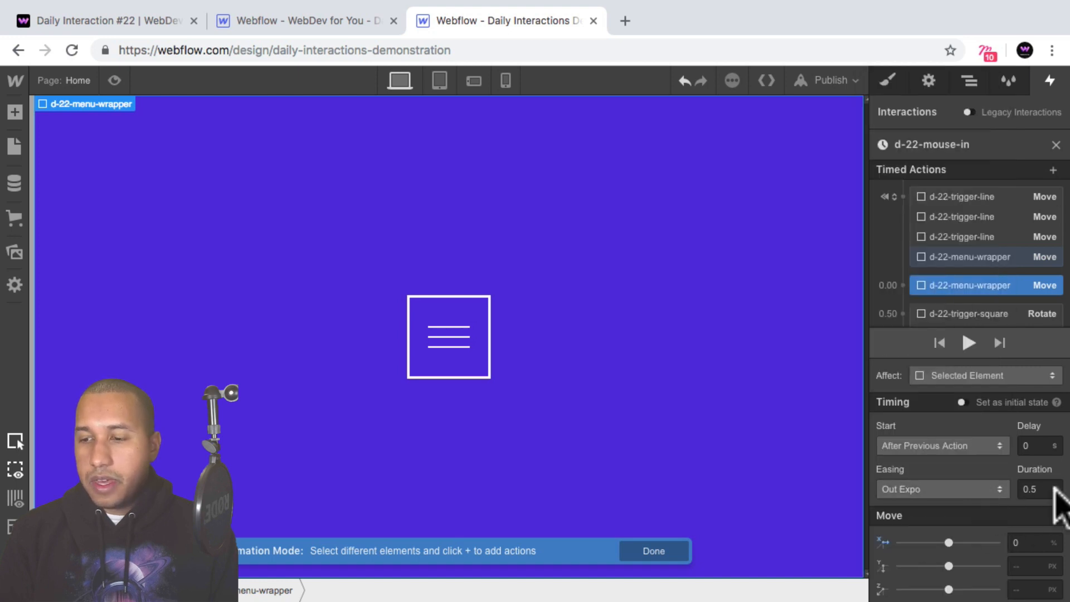
Make the menu wrapper's 0% move run with the trigger square's rotation and border color change, check the page preview, and leave the animation.
scroll(980, 304, "down", 2)
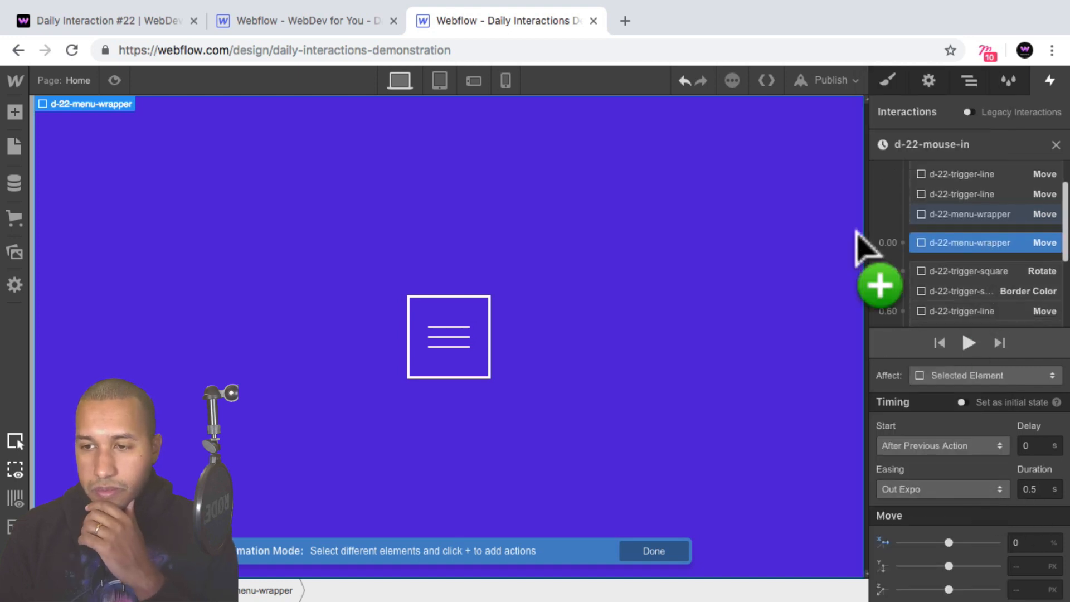
left_click_drag(952, 240, 971, 282)
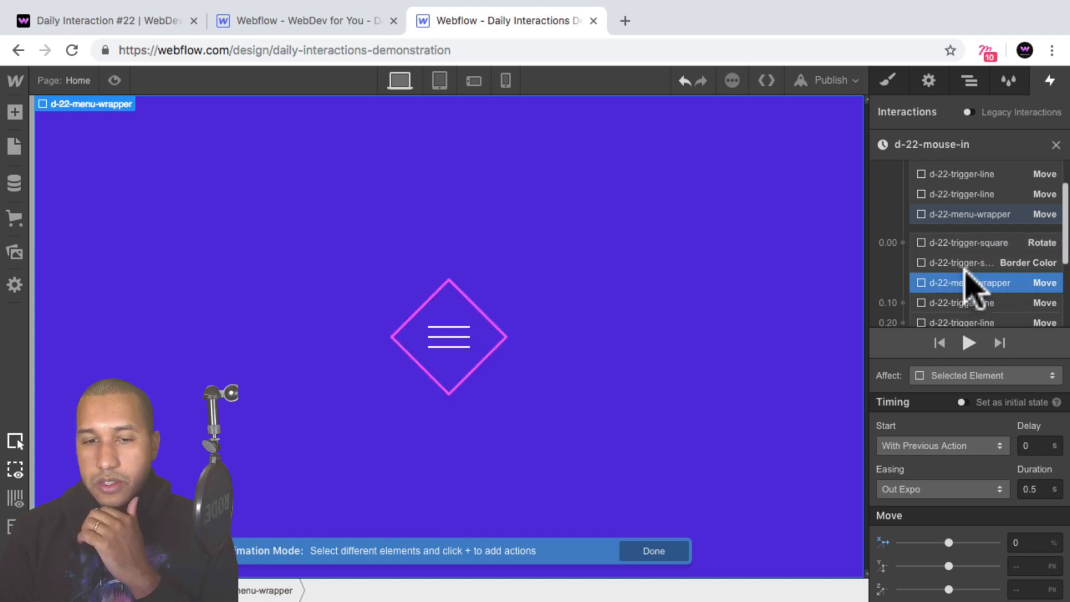
left_click(116, 80)
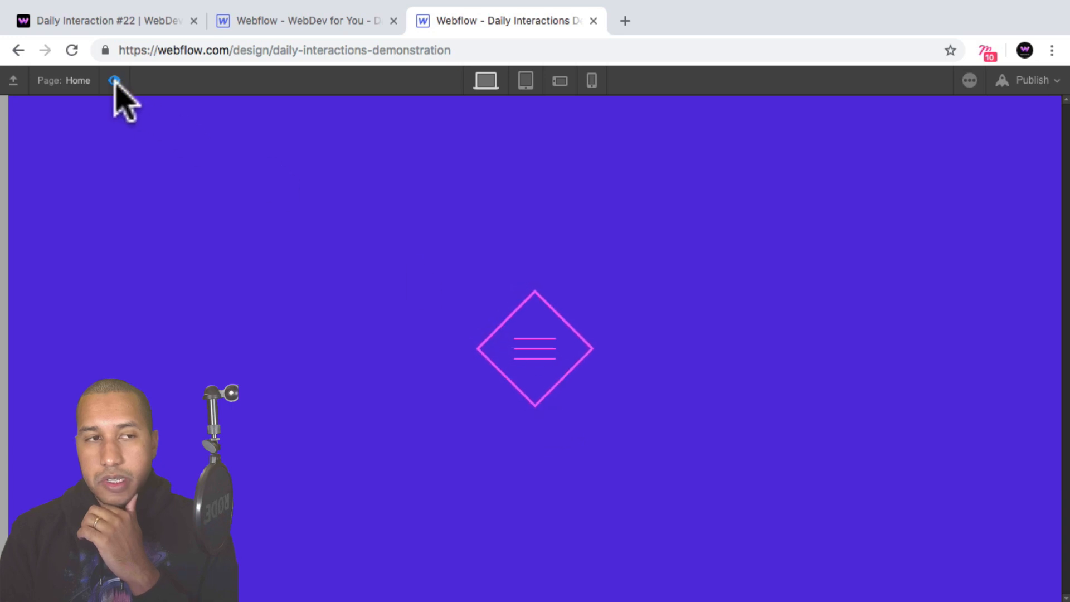
key("super+shift+p")
left_click(1056, 146)
In the second-click d-22-mouse-out animation, add a Move action that shifts d-22-menu-wrapper to -100% on the X axis.
scroll(1003, 335, "down", 1)
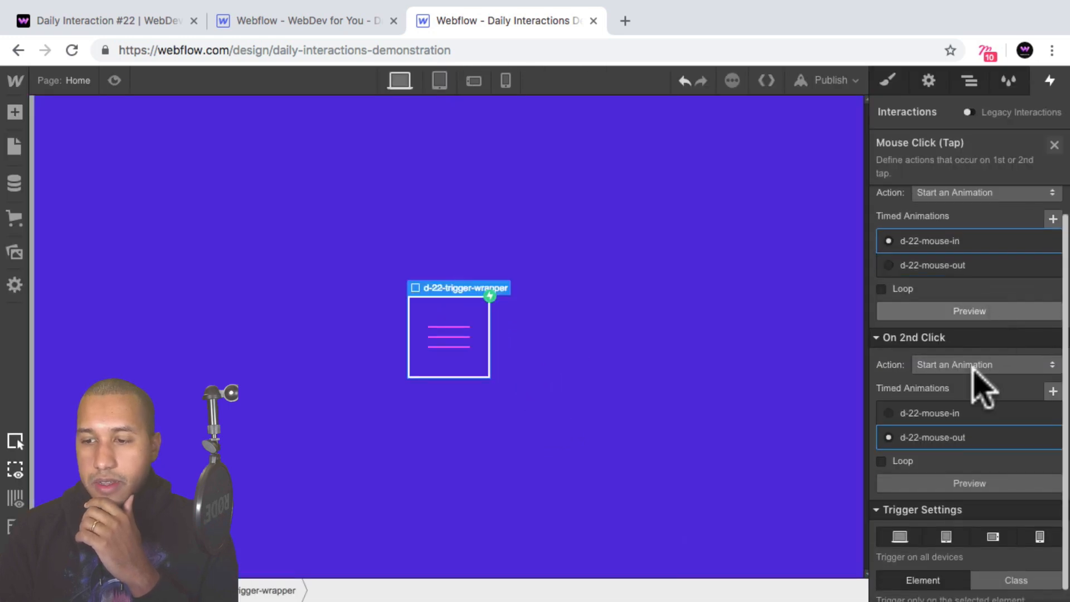
left_click(946, 438)
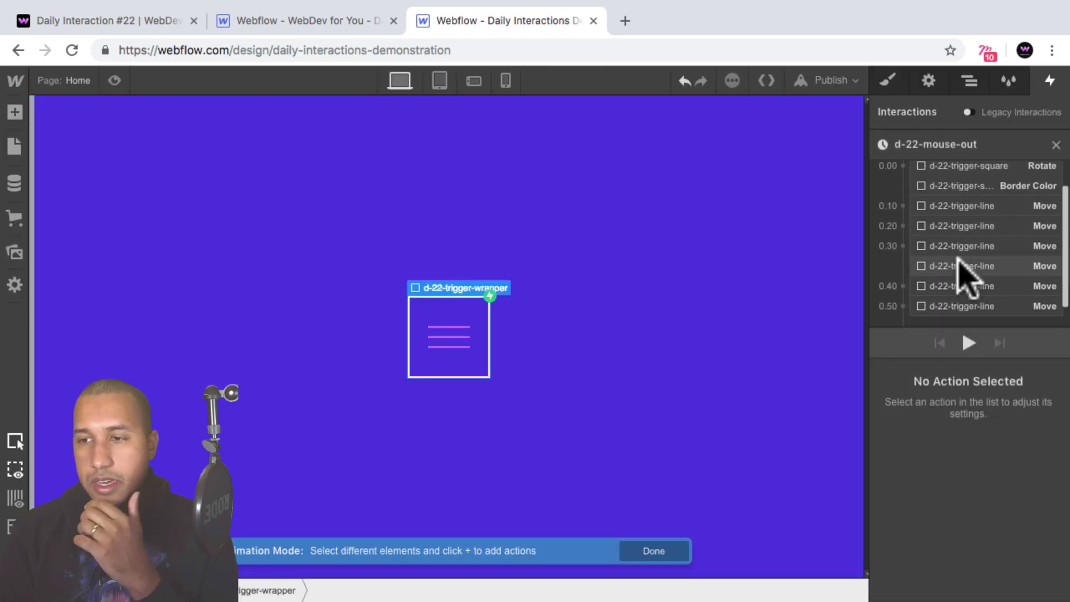
scroll(968, 251, "down", 2)
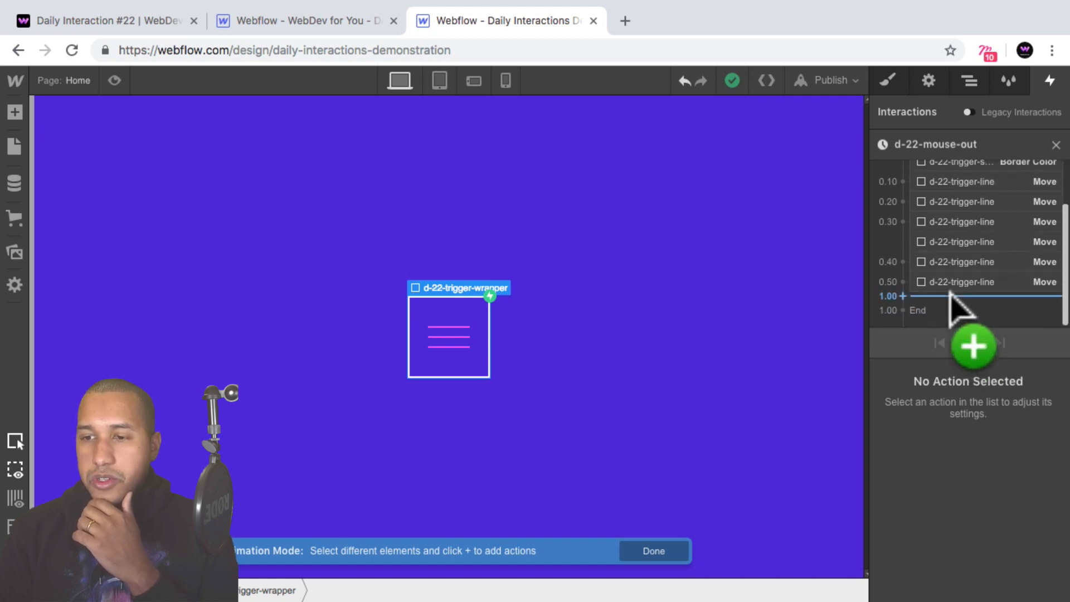
left_click(971, 81)
left_click(960, 176)
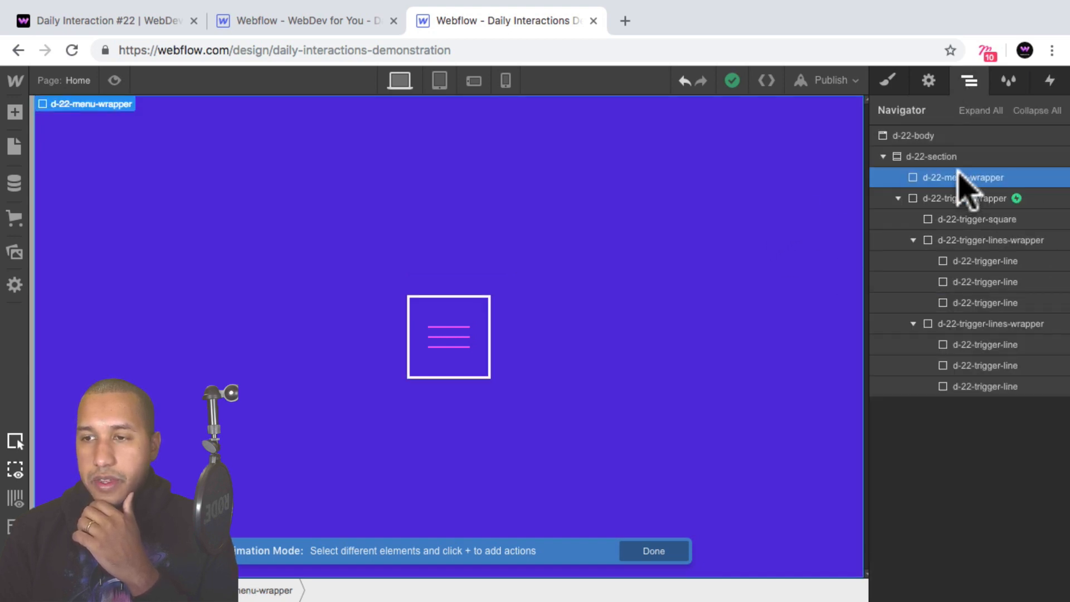
left_click(1059, 83)
scroll(984, 250, "down", 2)
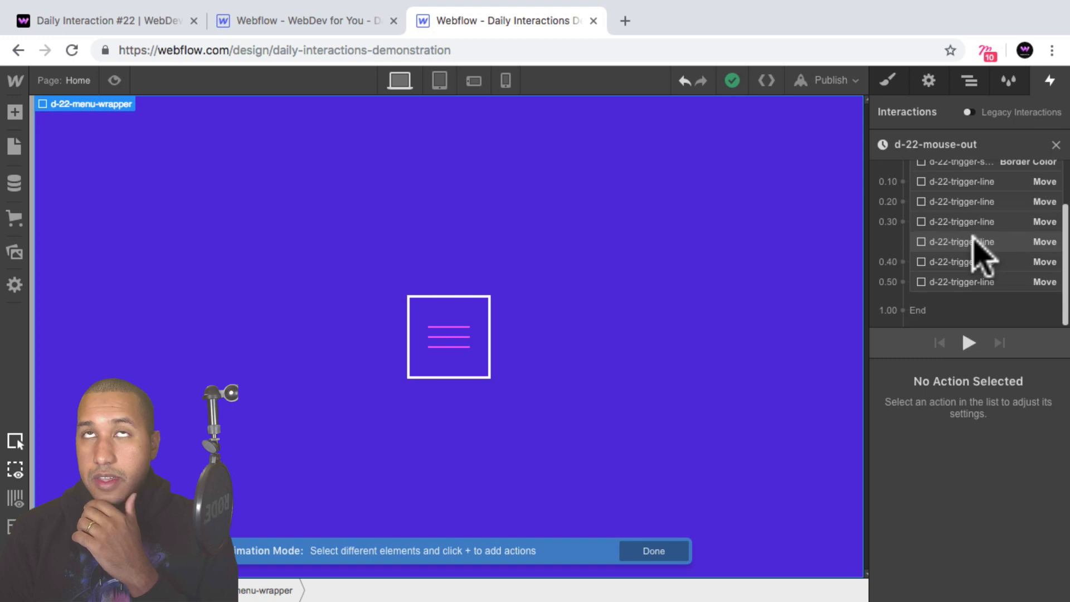
left_click(952, 340)
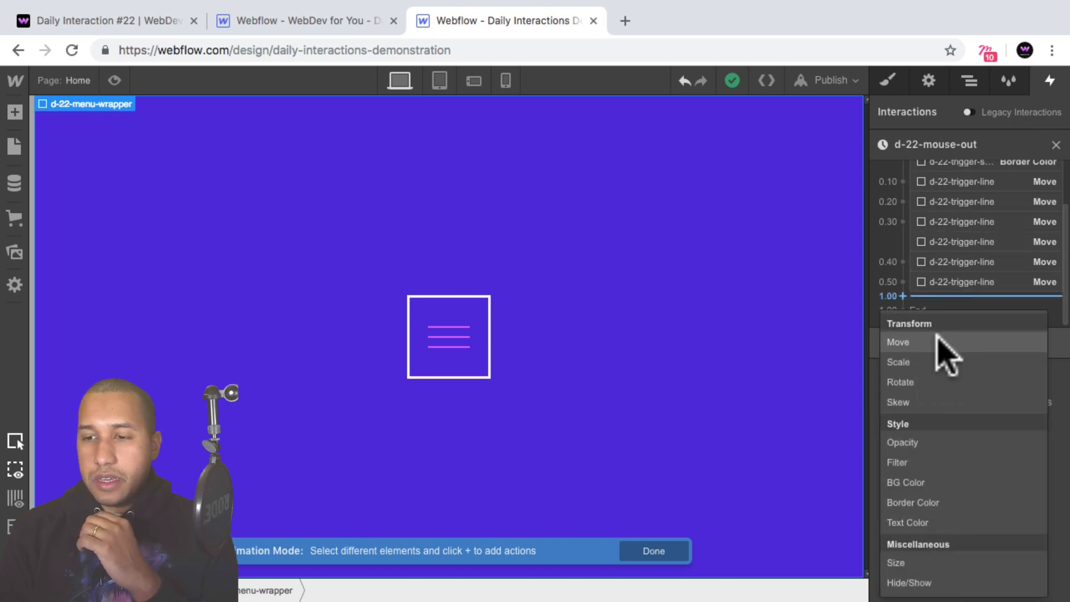
left_click(941, 350)
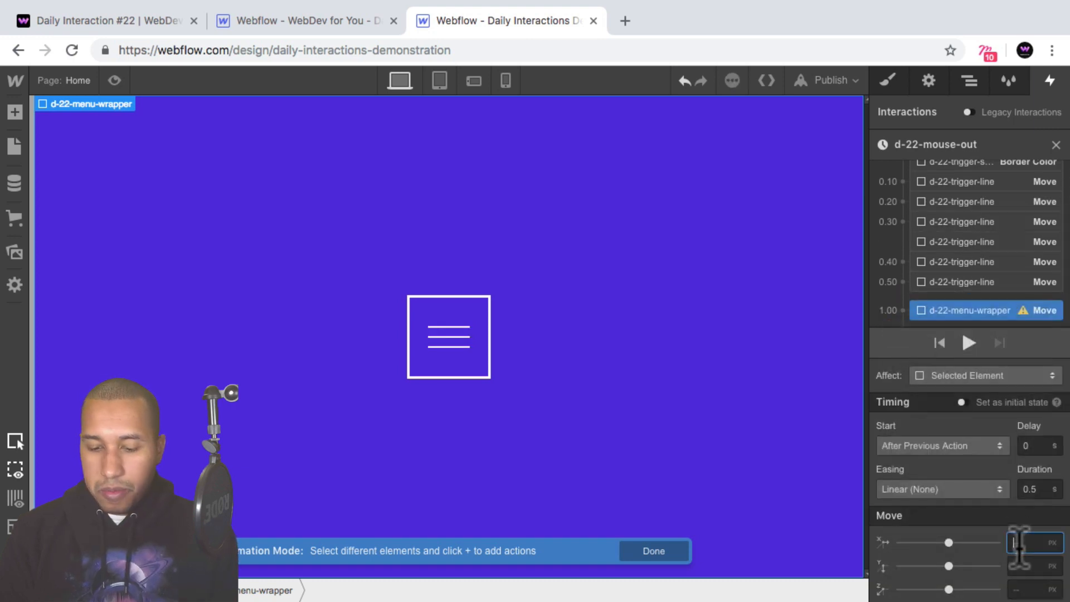
type("-100%")
key("shift+Return")
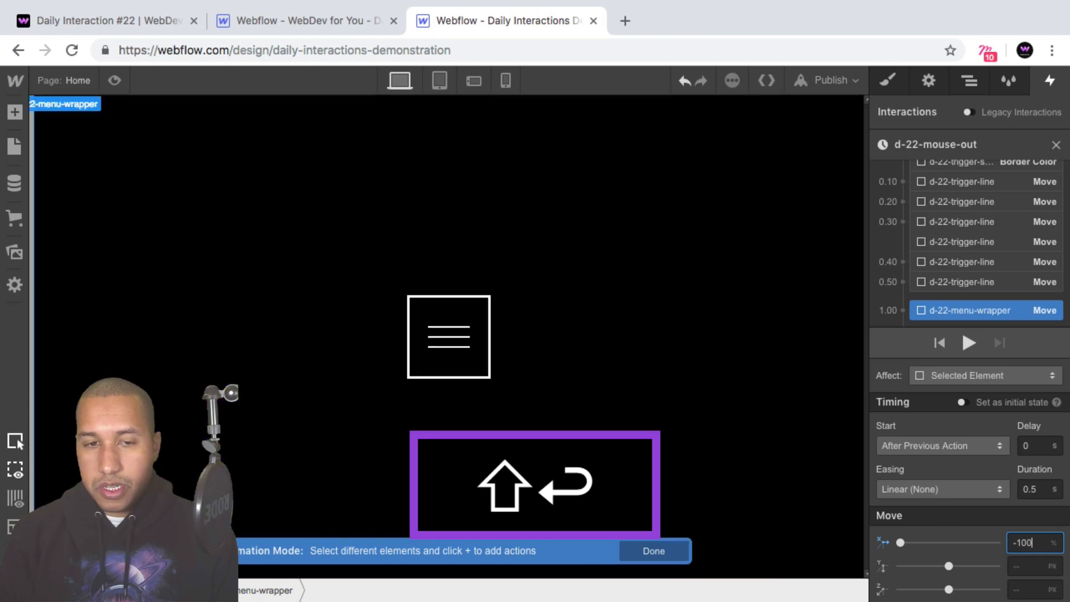
Give the menu wrapper's -100% move Out Expo easing and start it with the previous action at 0 s delay, then check the page preview.
left_click(973, 490)
left_click(927, 524)
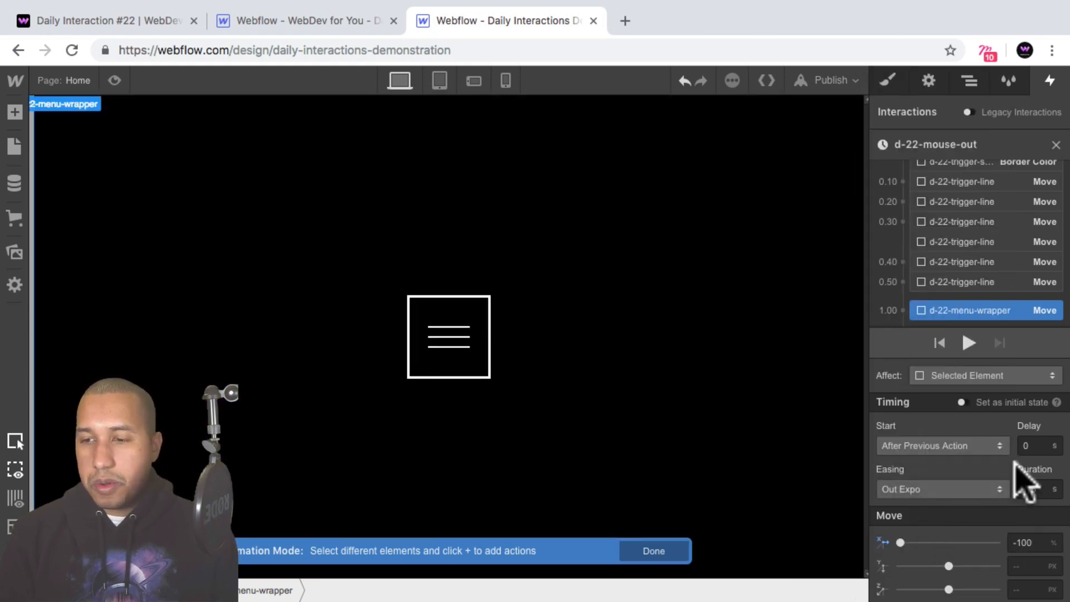
left_click_drag(959, 303, 967, 277)
scroll(973, 312, "down", 1)
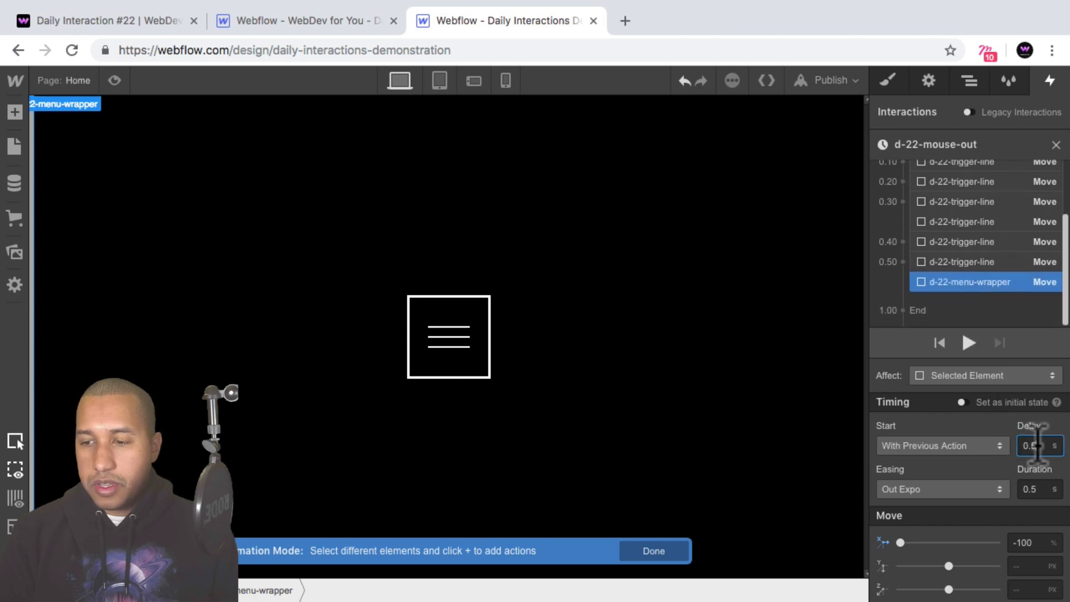
type("0")
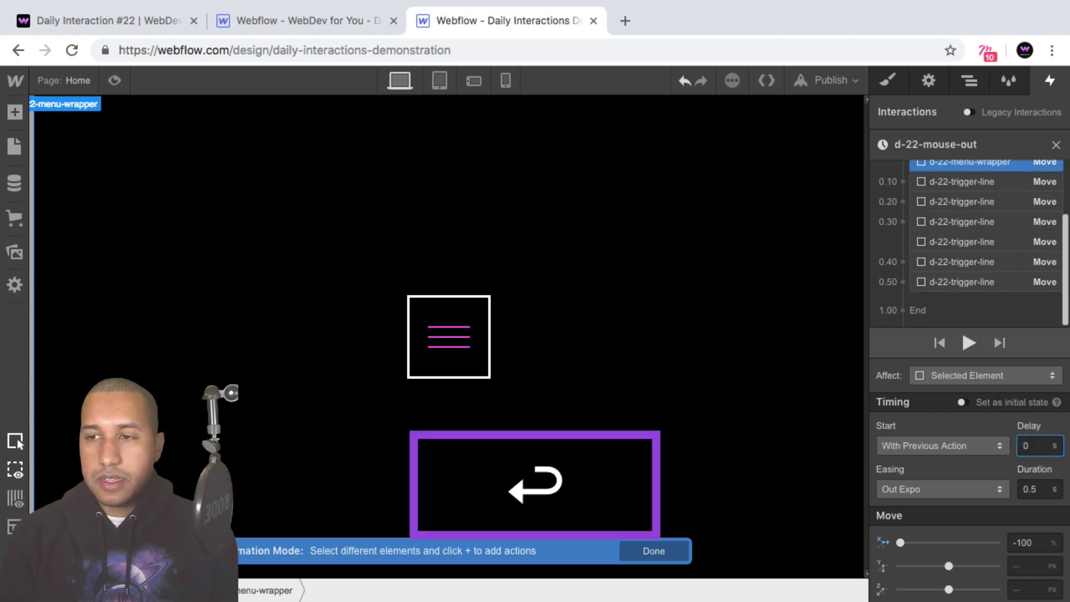
left_click(114, 79)
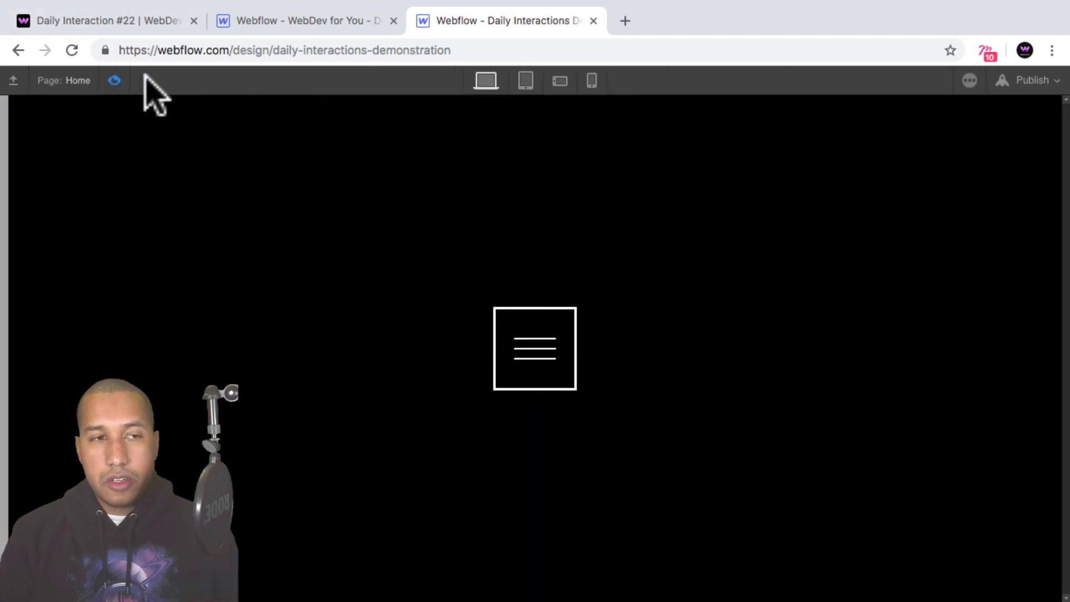
left_click(116, 80)
Set the cursor of d-22-trigger-wrapper to pointer.
left_click(891, 78)
left_click(969, 78)
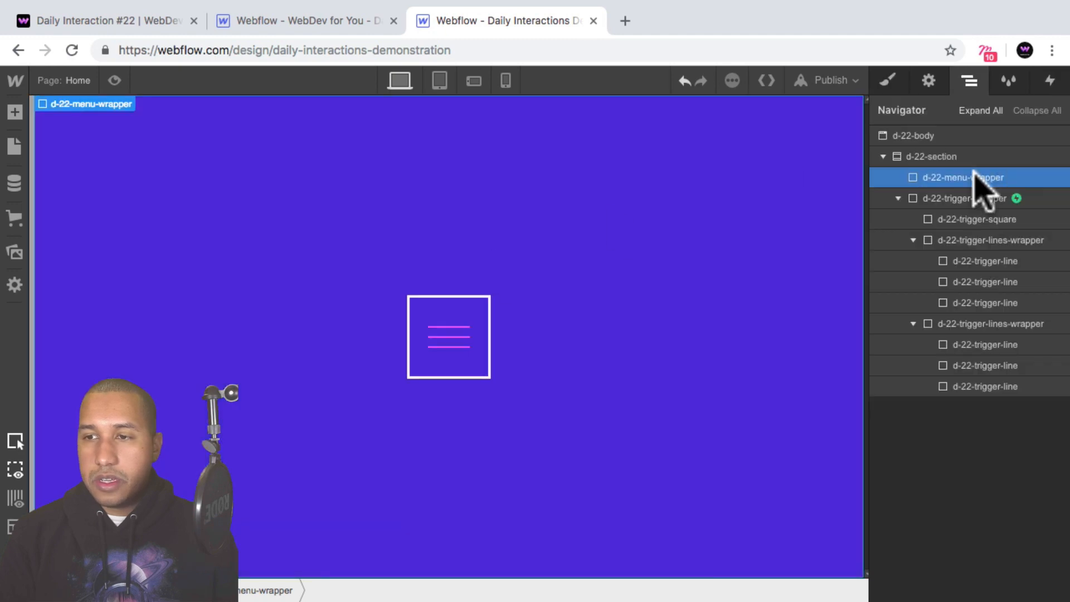
left_click(973, 198)
left_click(888, 79)
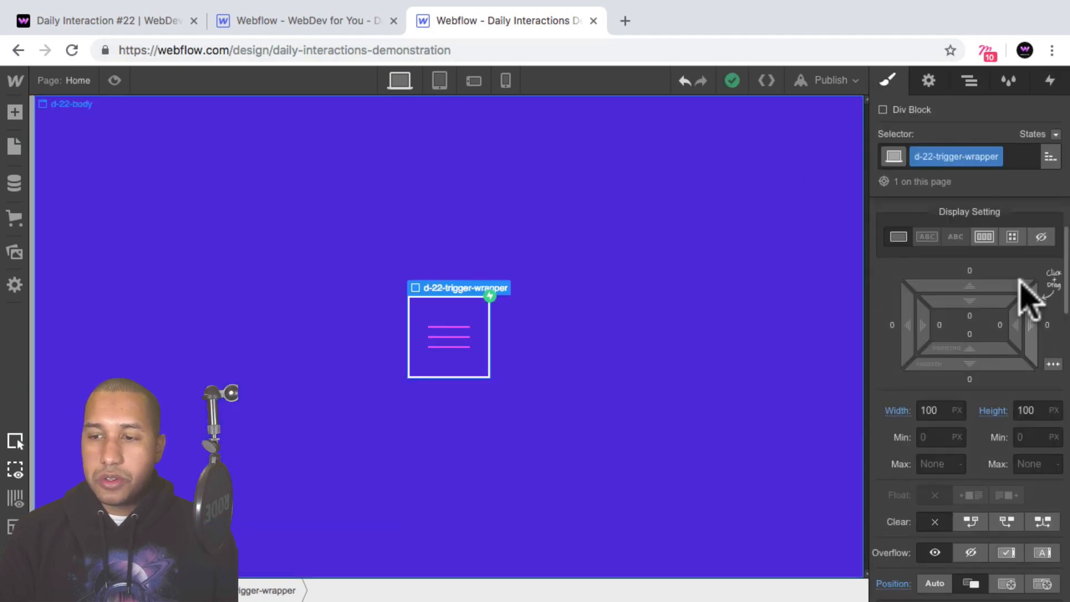
scroll(1023, 284, "down", 15)
left_click(922, 577)
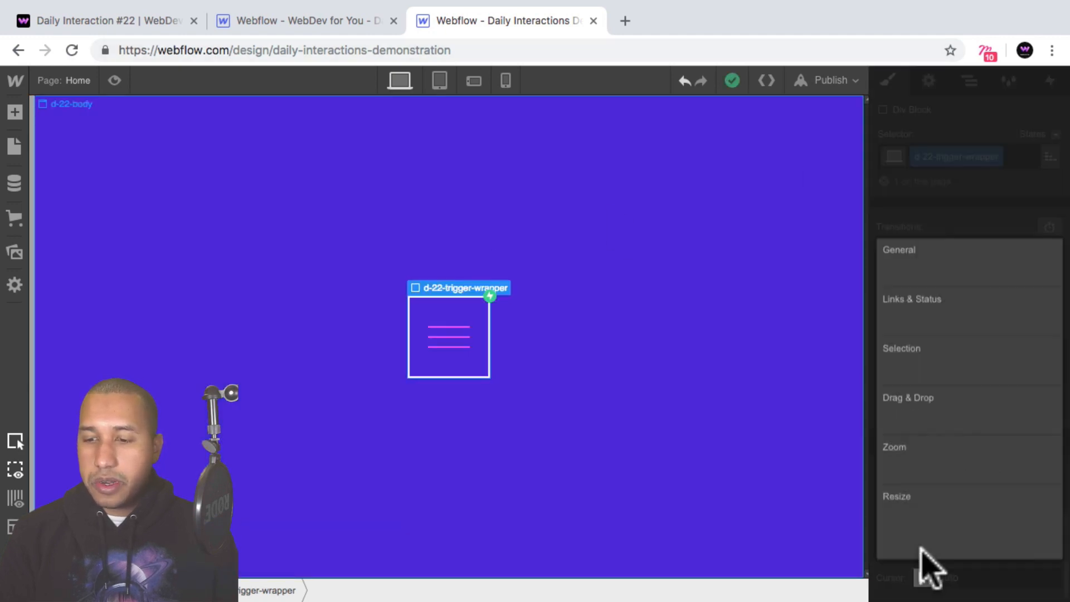
left_click(894, 322)
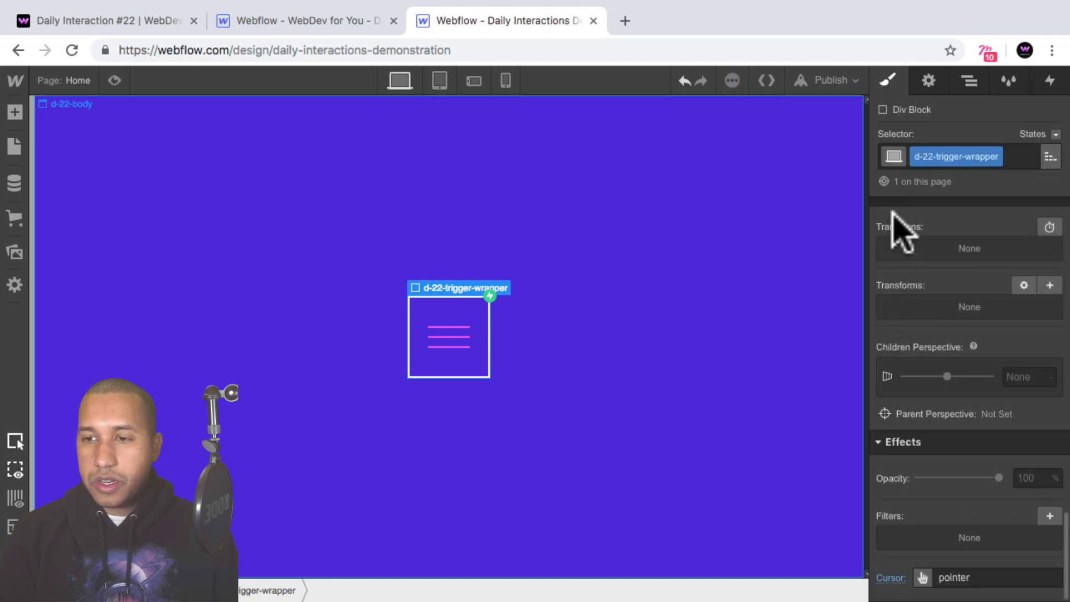
Test opening and closing the menu with the trigger in the page preview, and return to the designer.
left_click(114, 80)
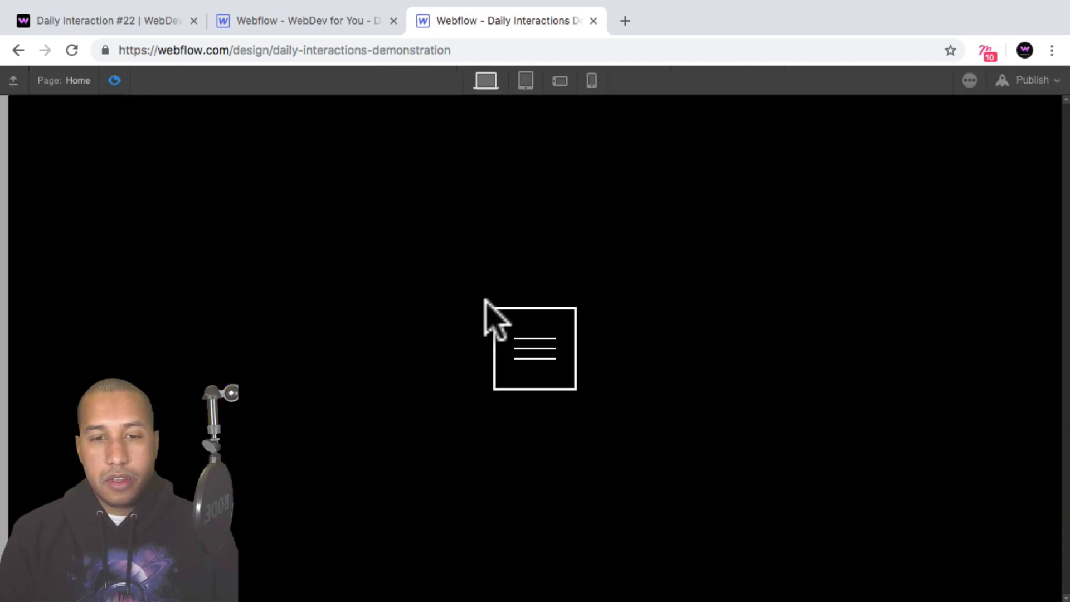
left_click(536, 348)
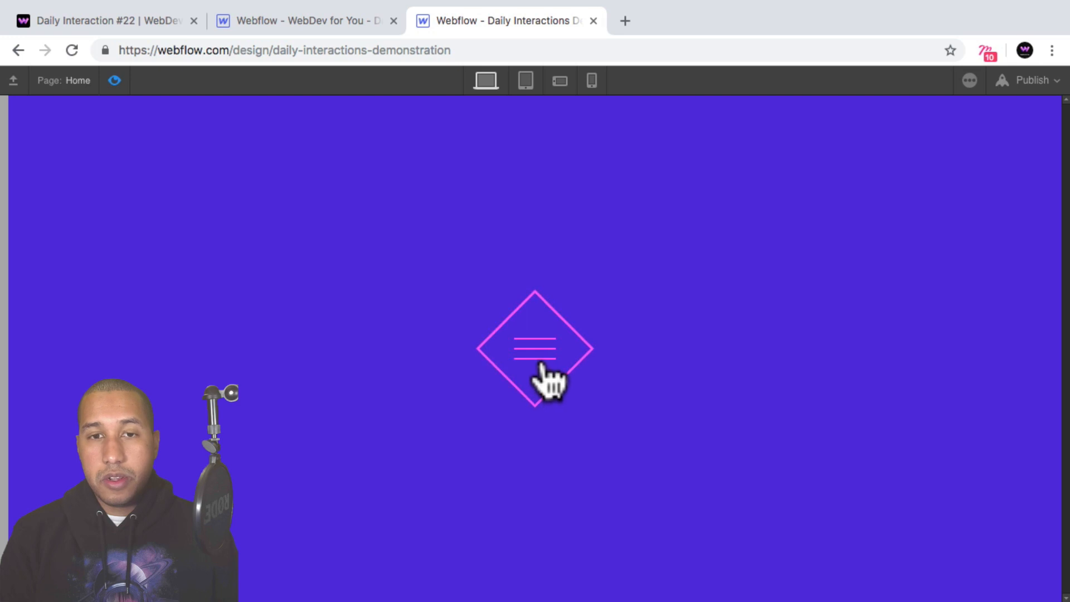
left_click(541, 366)
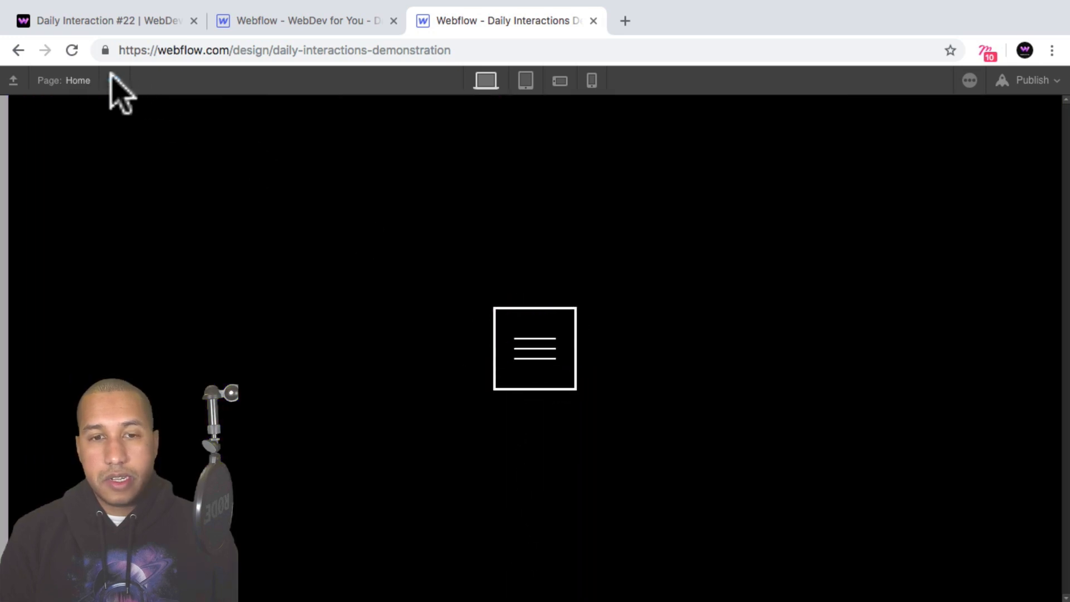
left_click(114, 80)
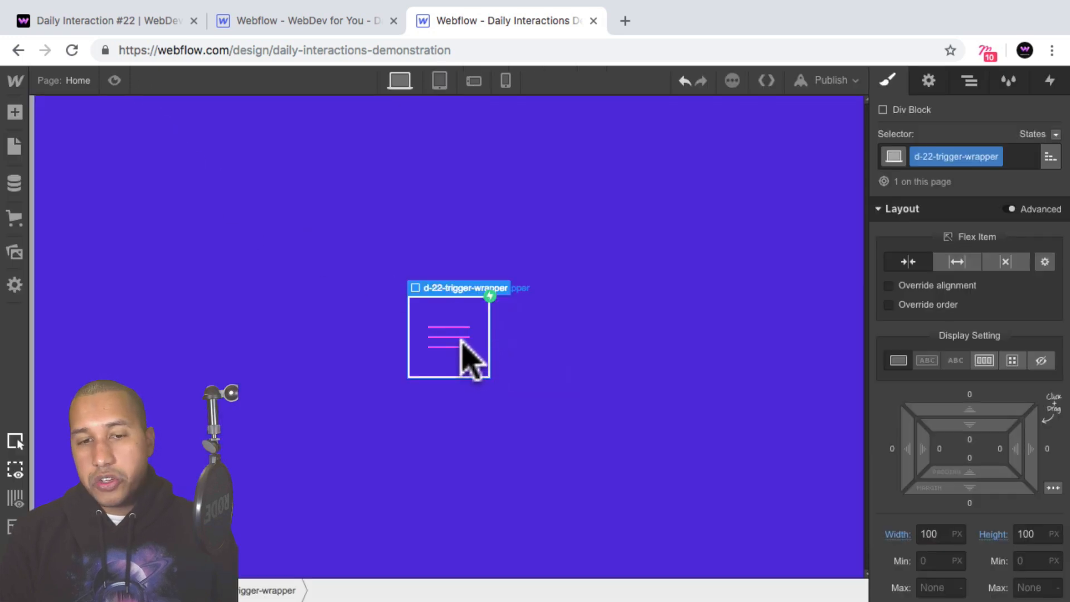
Set both the width and the height of d-22-trigger-wrapper to 50 px.
left_click(970, 81)
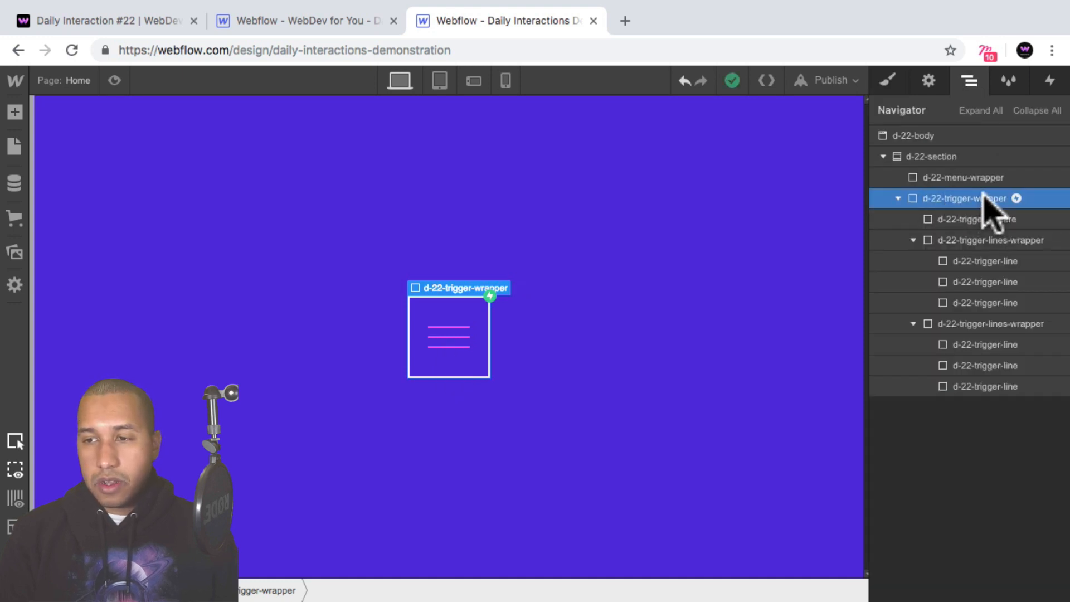
left_click(888, 80)
scroll(975, 354, "down", 3)
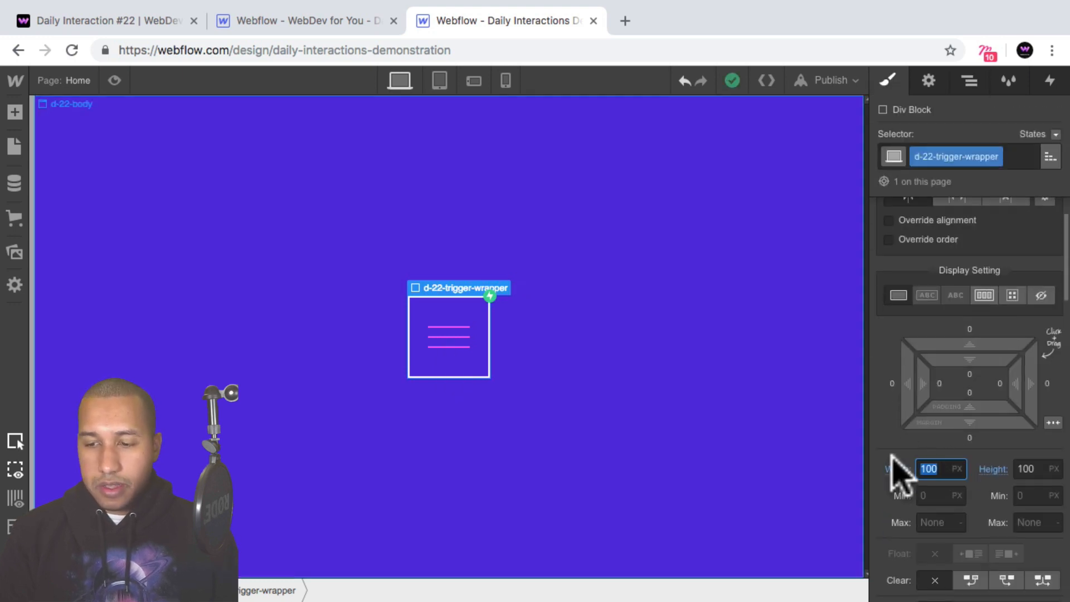
type("5")
key("Tab")
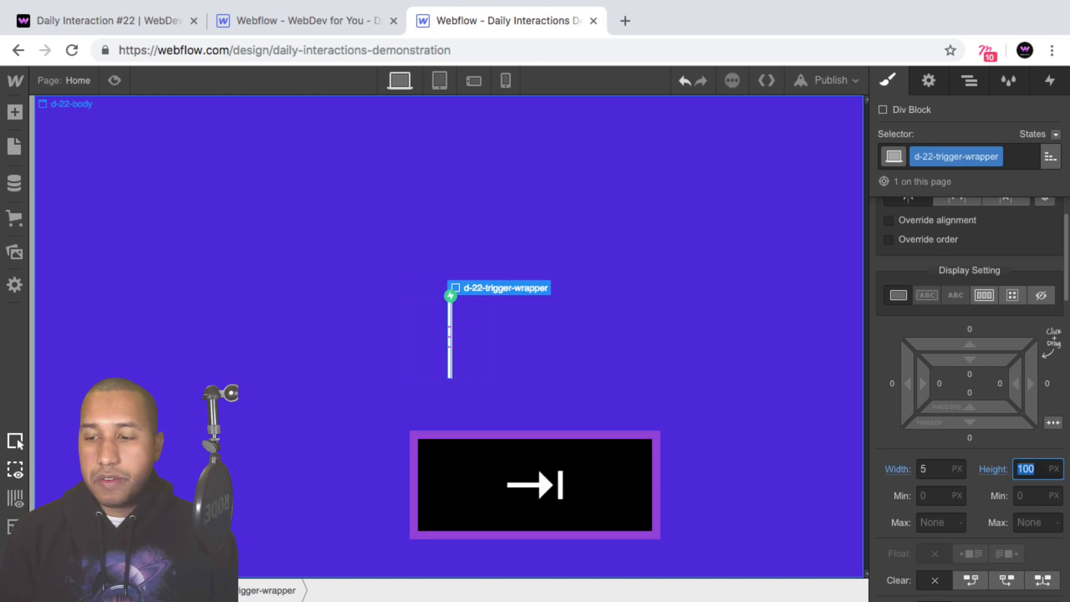
left_click(943, 470)
type("0")
key("Tab")
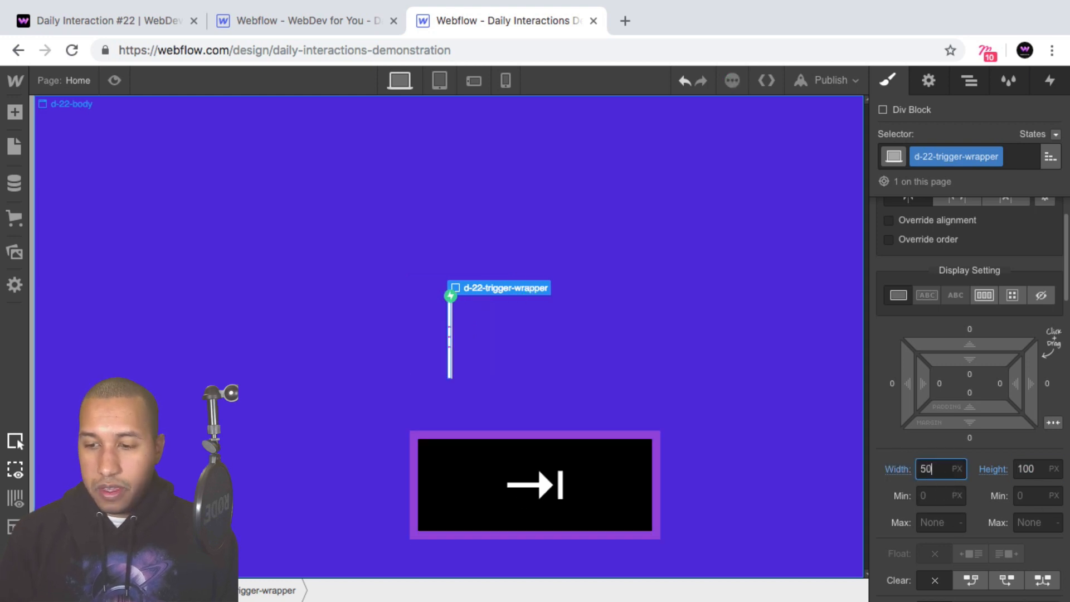
type("50")
key("Return")
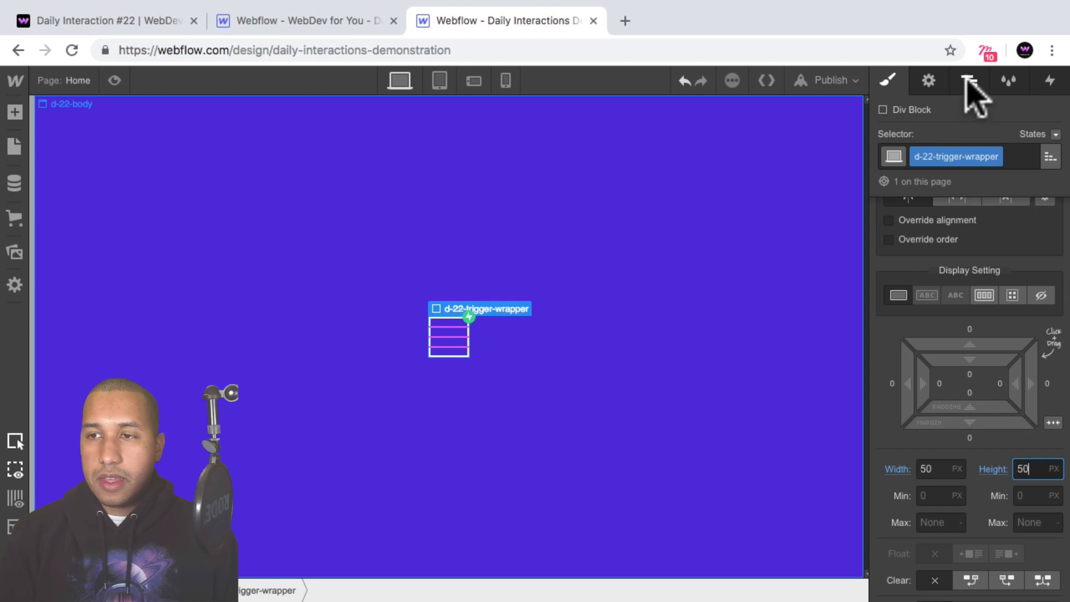
Set the d-22-trigger-line width to 25 px and its top and bottom margins to 2 px.
left_click(970, 80)
left_click(973, 261)
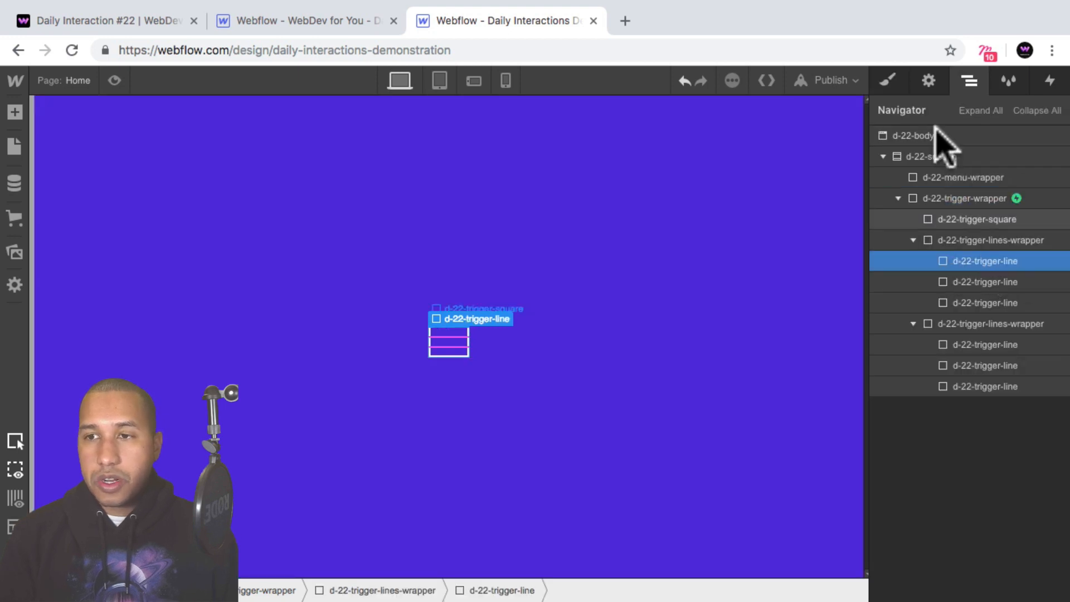
left_click(889, 81)
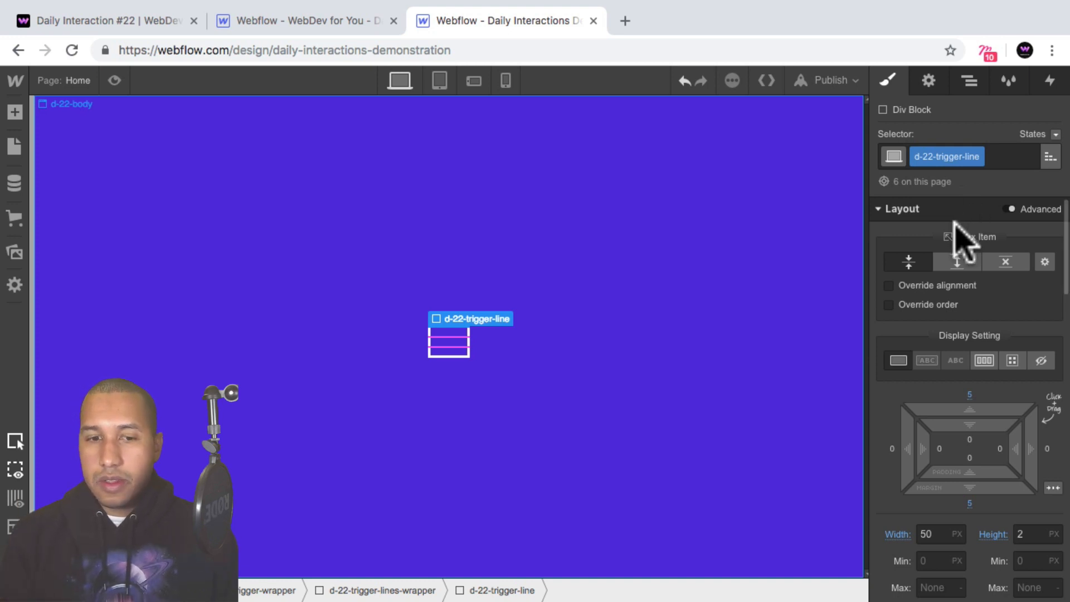
scroll(962, 240, "down", 3)
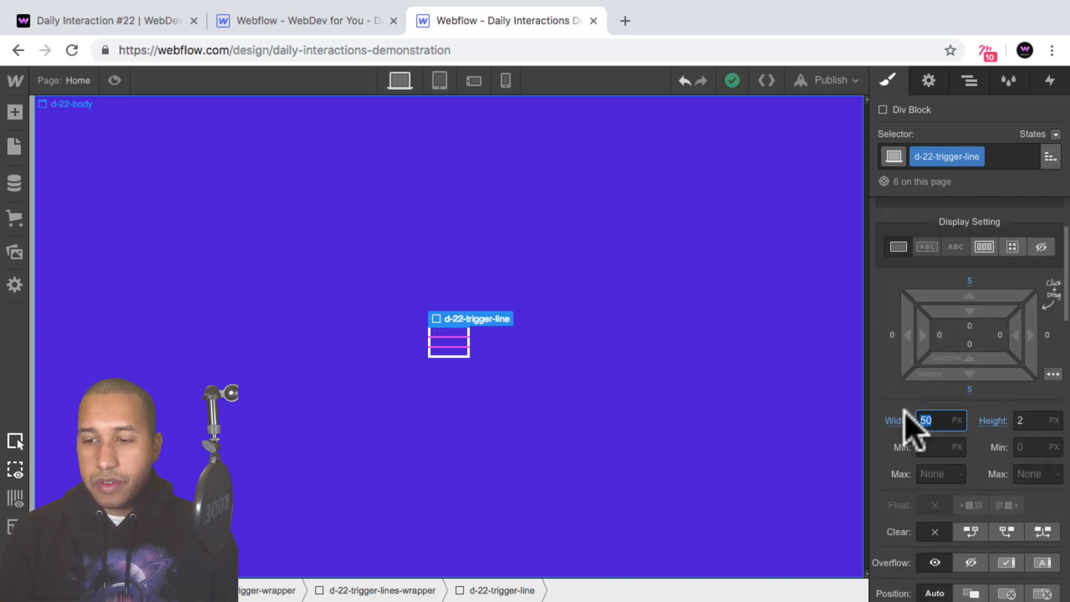
type("25")
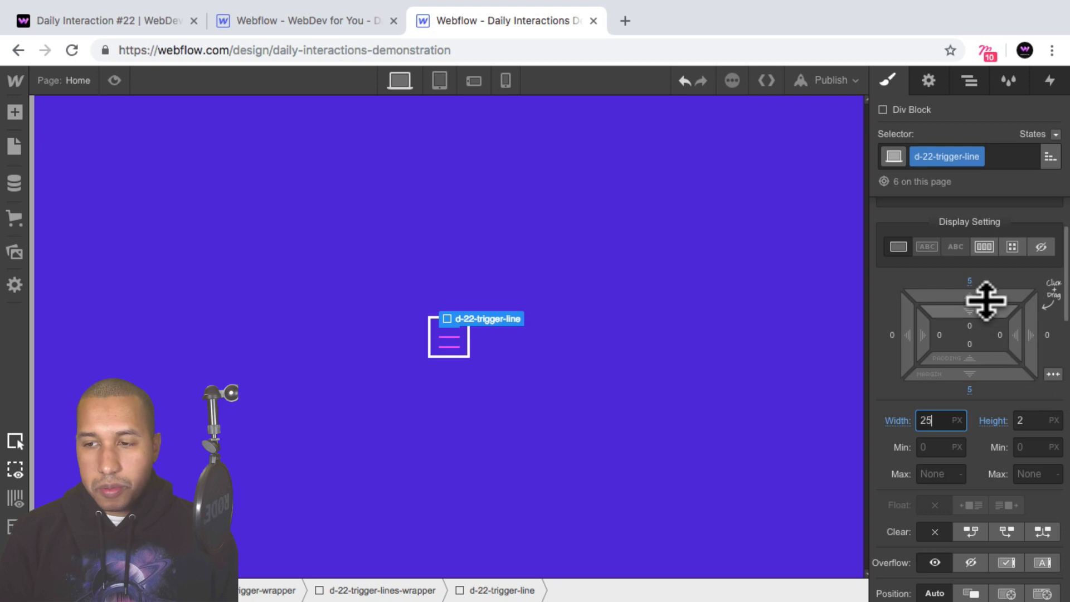
left_click_drag(983, 291, 984, 301)
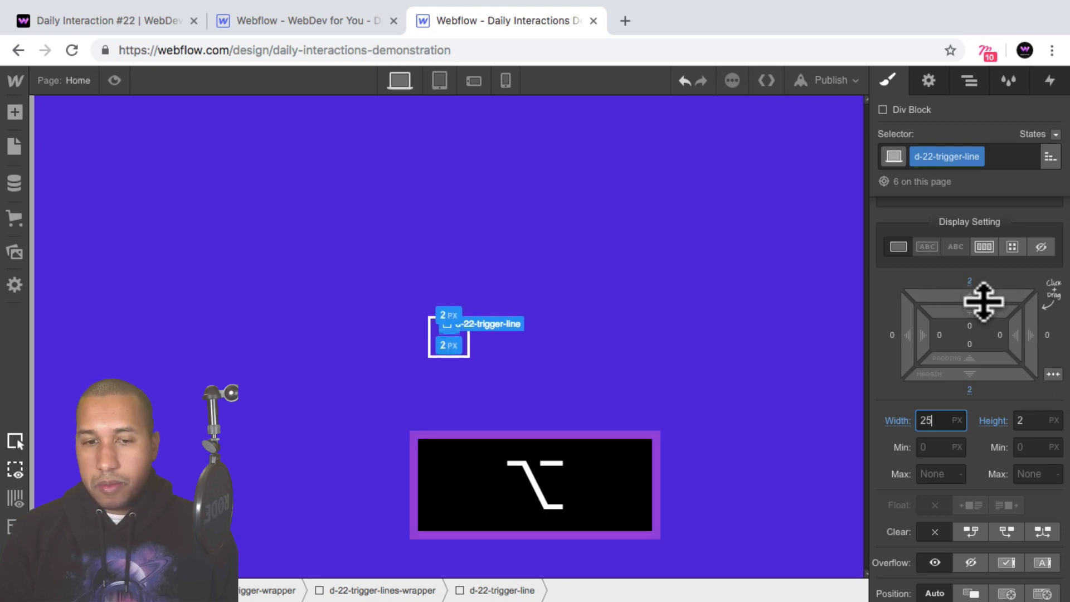
left_click(494, 373)
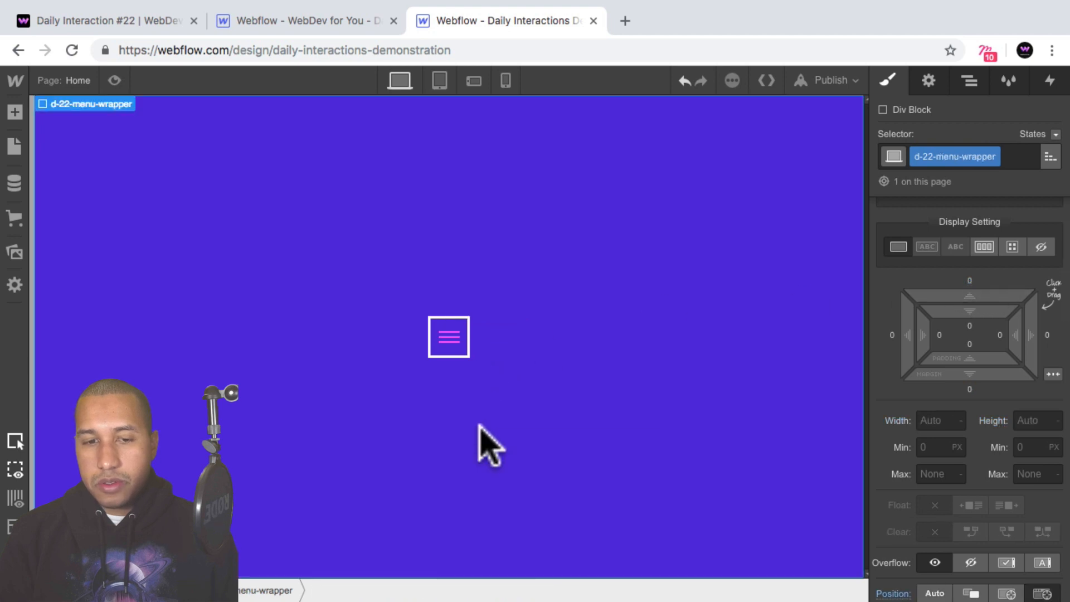
Select d-22-trigger-lines-wrapper and test the resized trigger's open and close animations in the page preview.
left_click(468, 354)
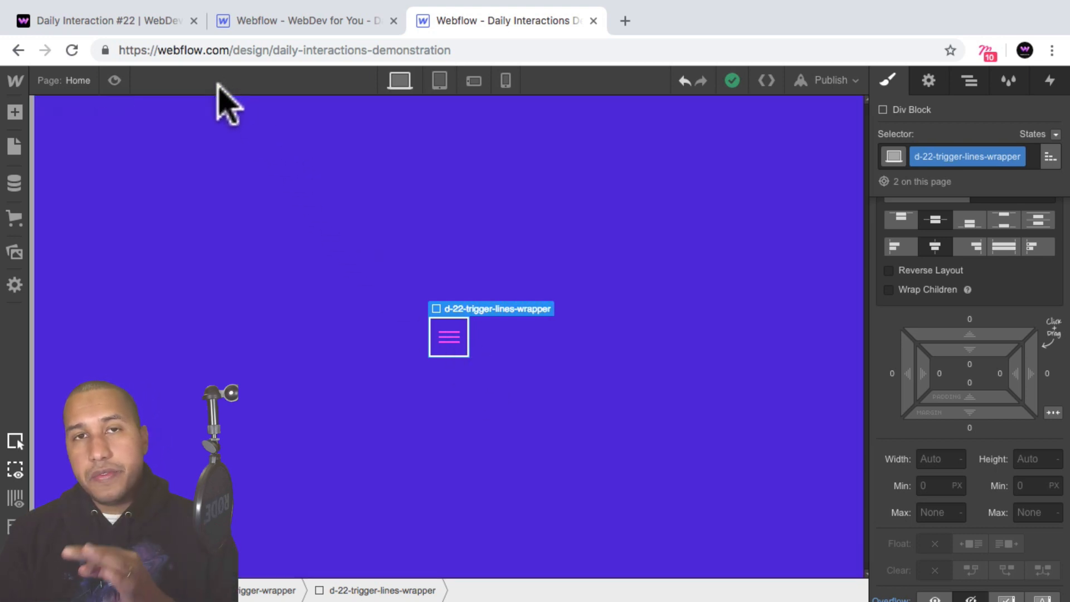
left_click(114, 80)
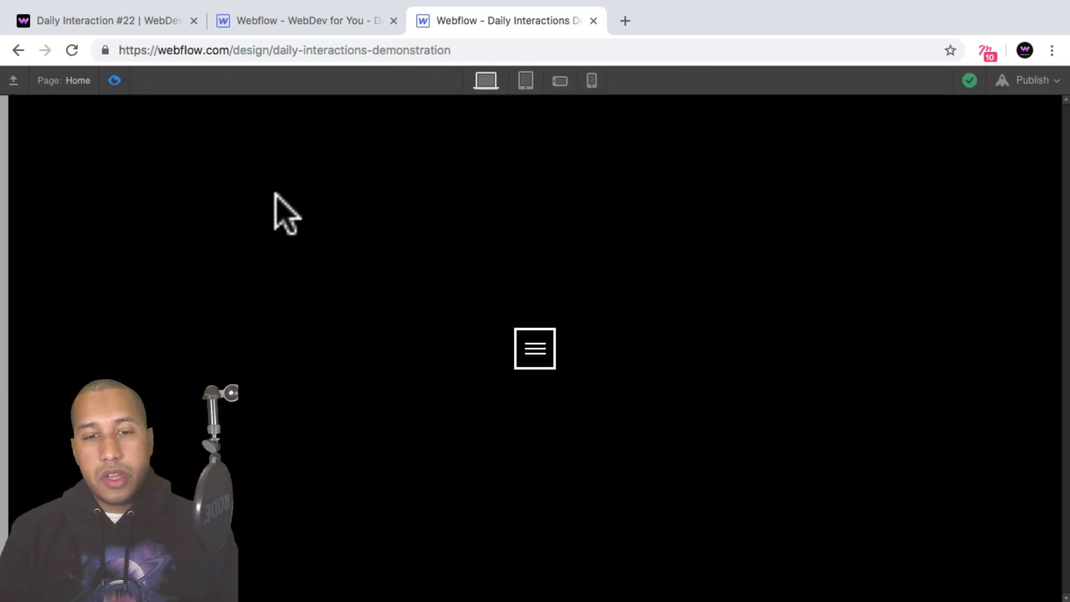
left_click(546, 356)
left_click(536, 362)
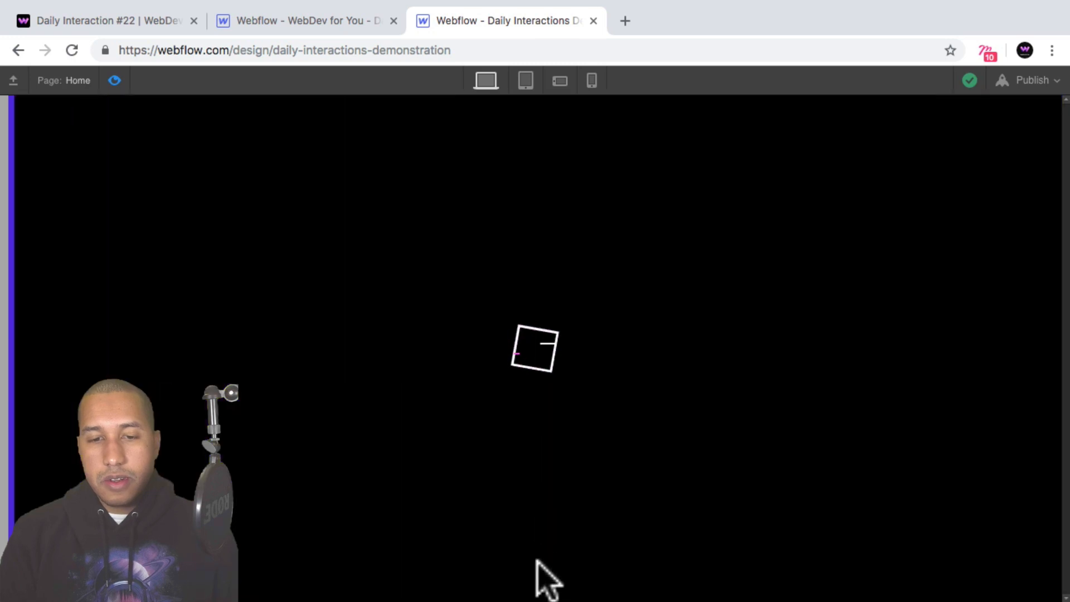
left_click(115, 80)
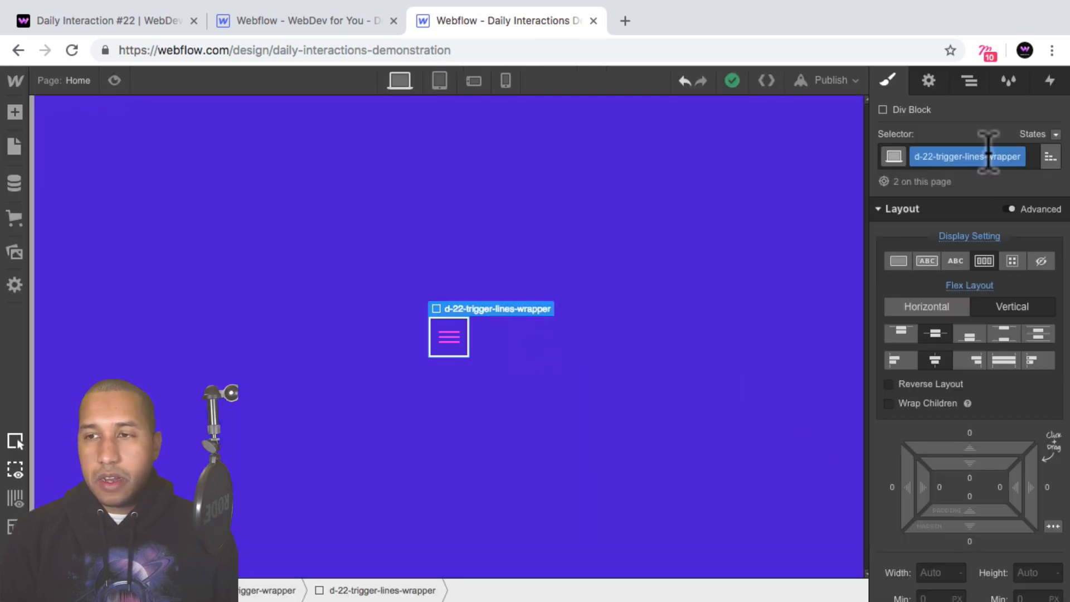
Set the border width of d-22-trigger-square to 2 px.
left_click(971, 81)
left_click(958, 219)
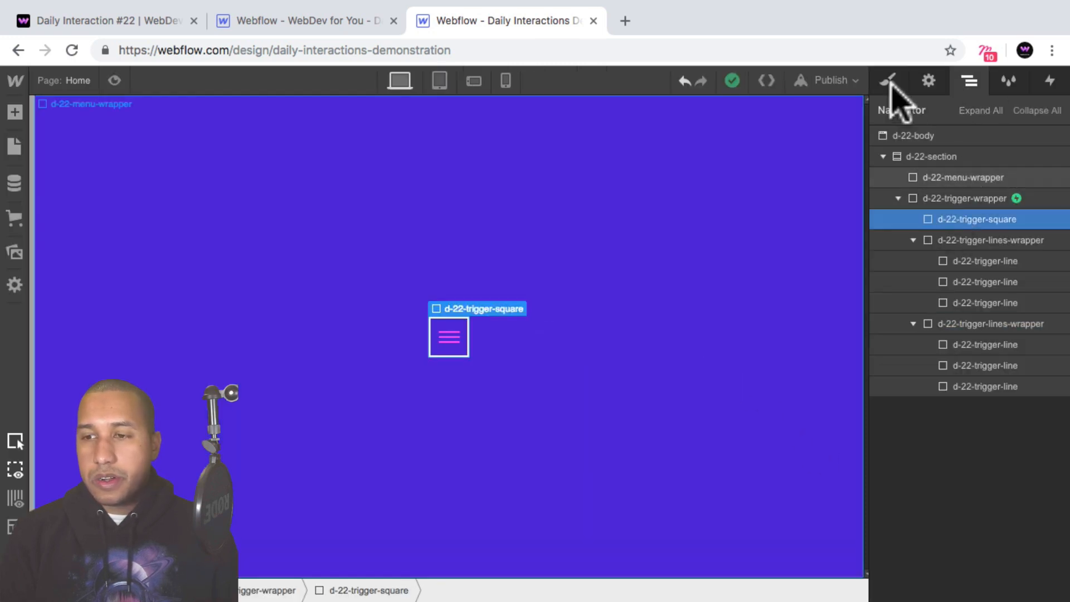
left_click(889, 82)
scroll(1020, 329, "down", 10)
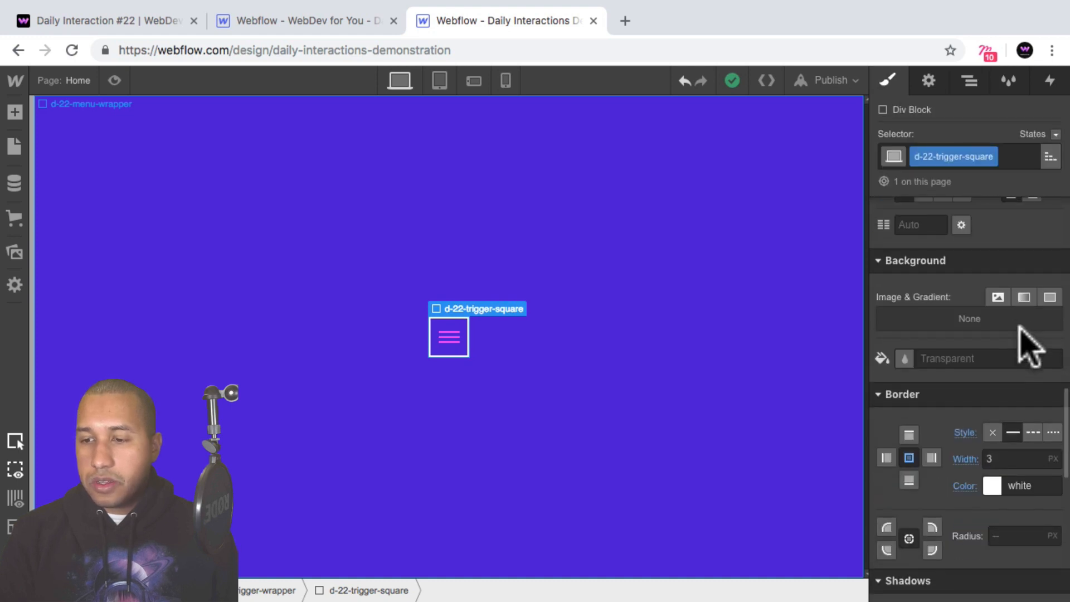
type("2")
key("Return")
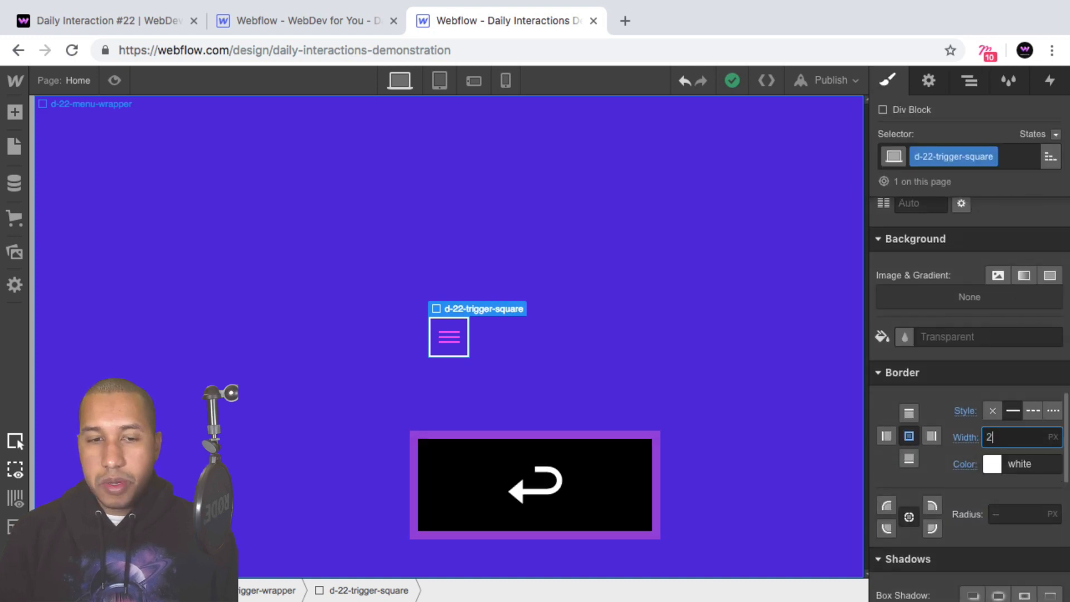
Test the thinner-bordered trigger by opening and closing the menu in the page preview, and return to the designer.
key("super+shift+p")
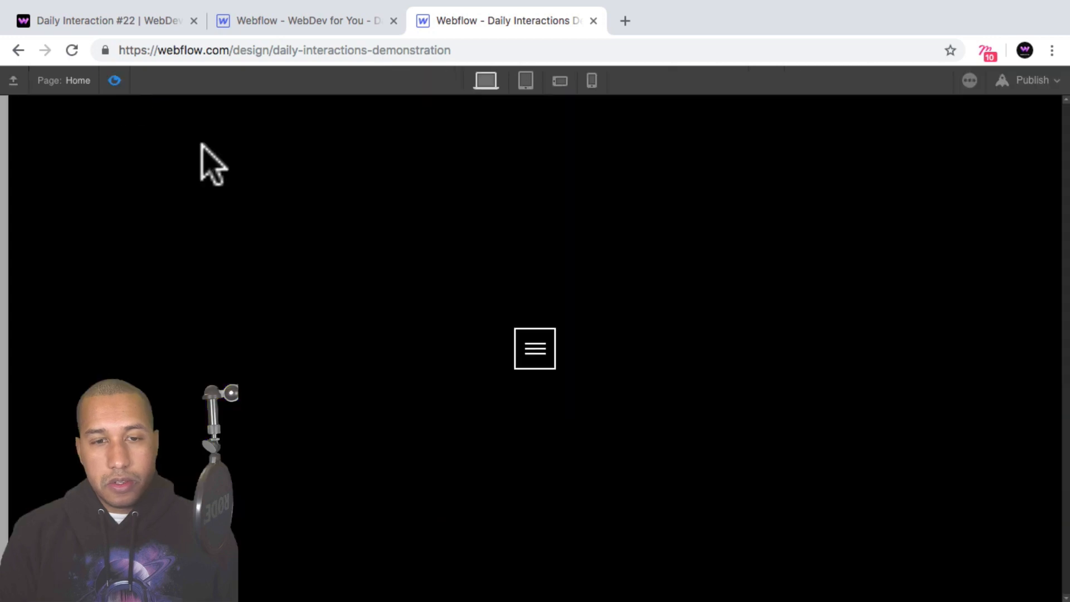
left_click(534, 363)
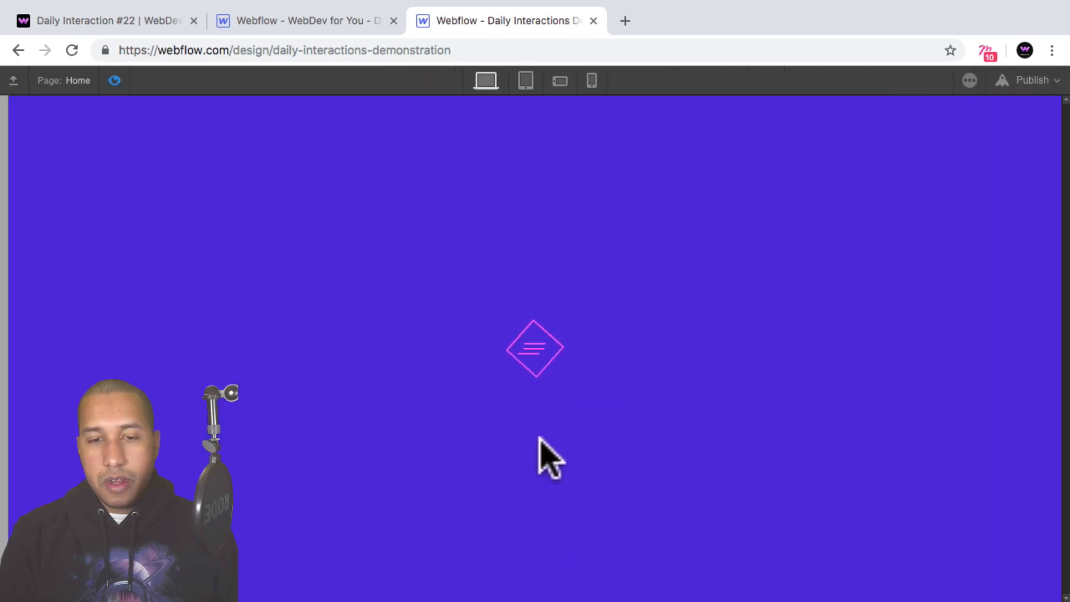
left_click(534, 351)
left_click(535, 350)
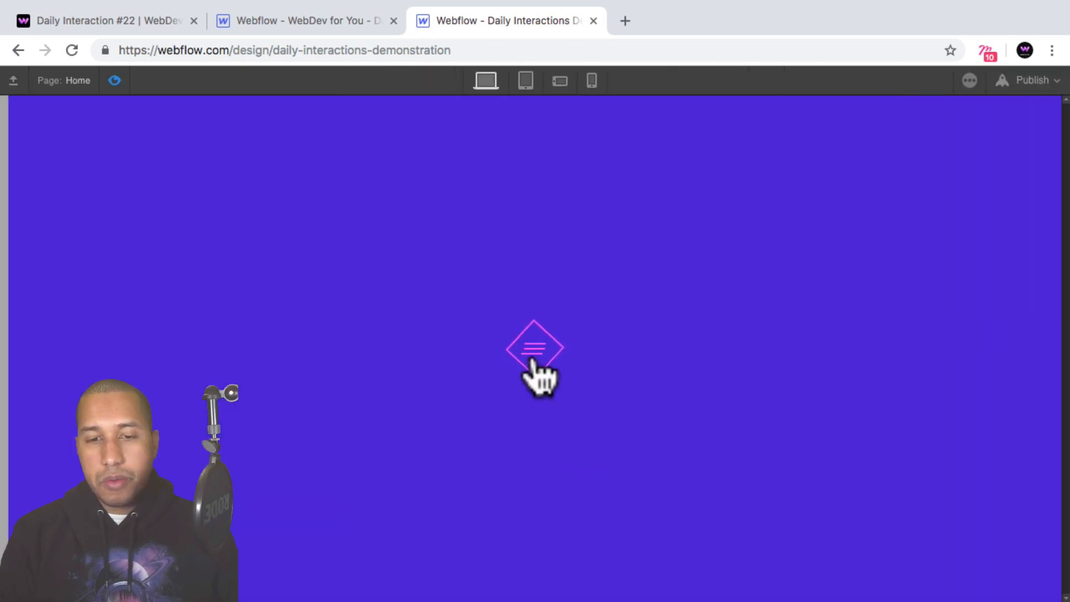
left_click(532, 356)
key("super+shift+p")
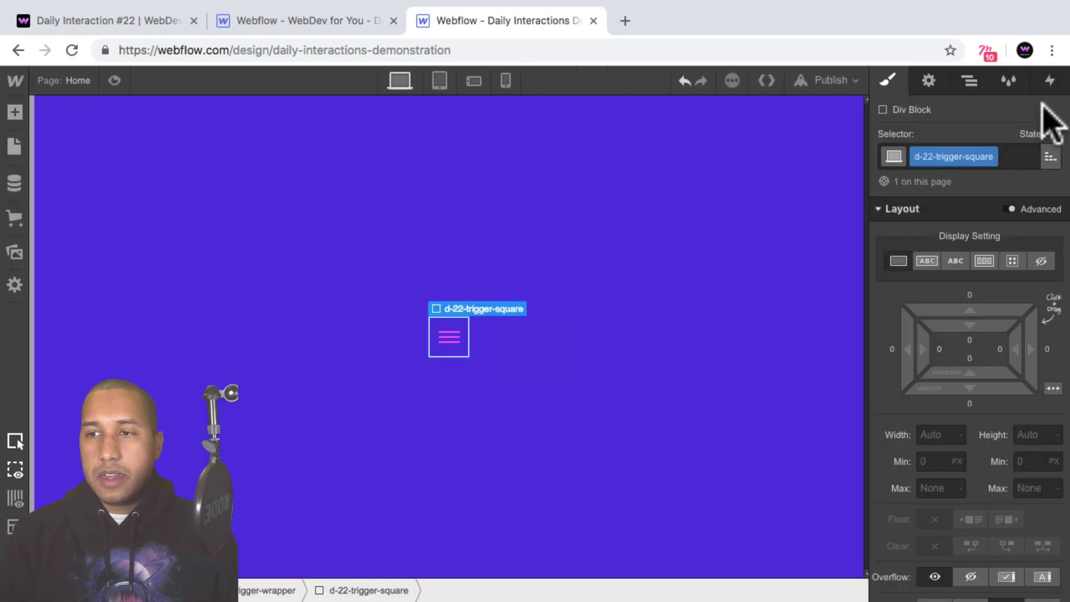
Give d-22-trigger-wrapper an absolute position anchored to the top-left corner of d-22-section.
left_click(970, 82)
left_click(968, 198)
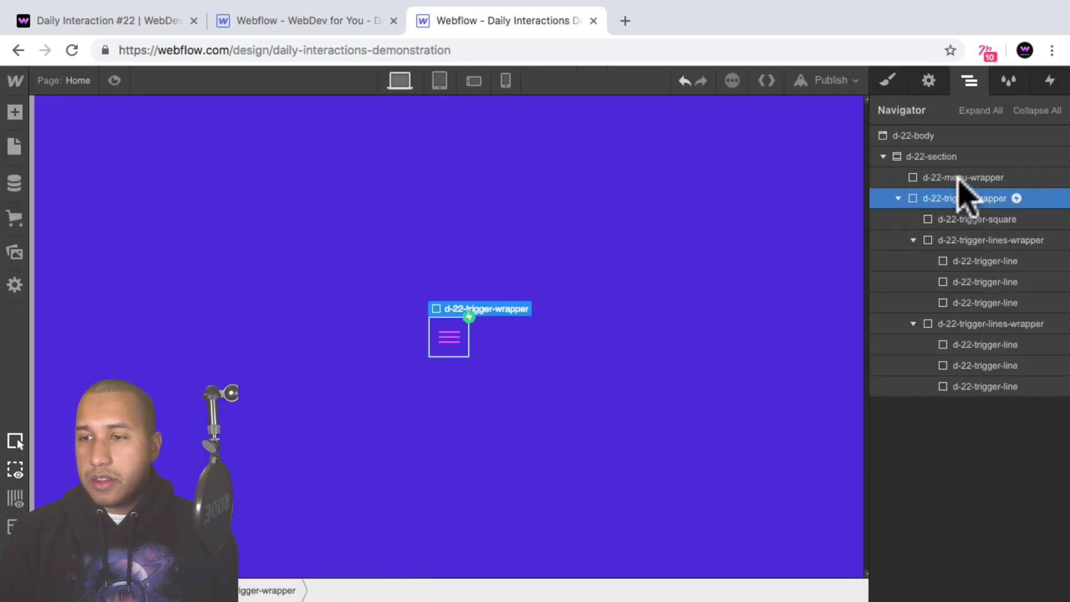
left_click(888, 80)
scroll(1033, 334, "down", 3)
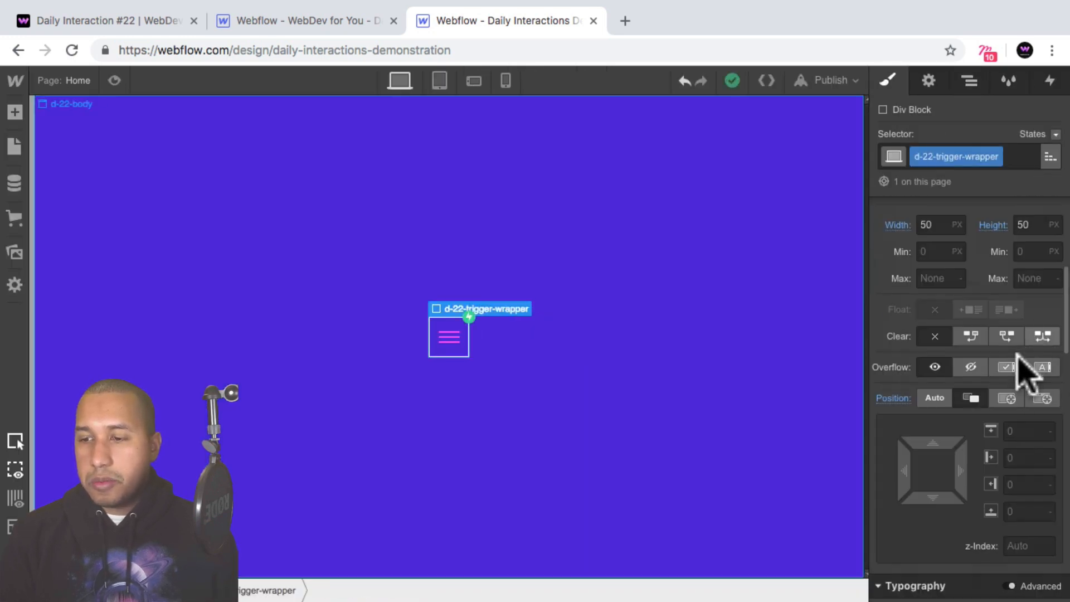
left_click(1007, 398)
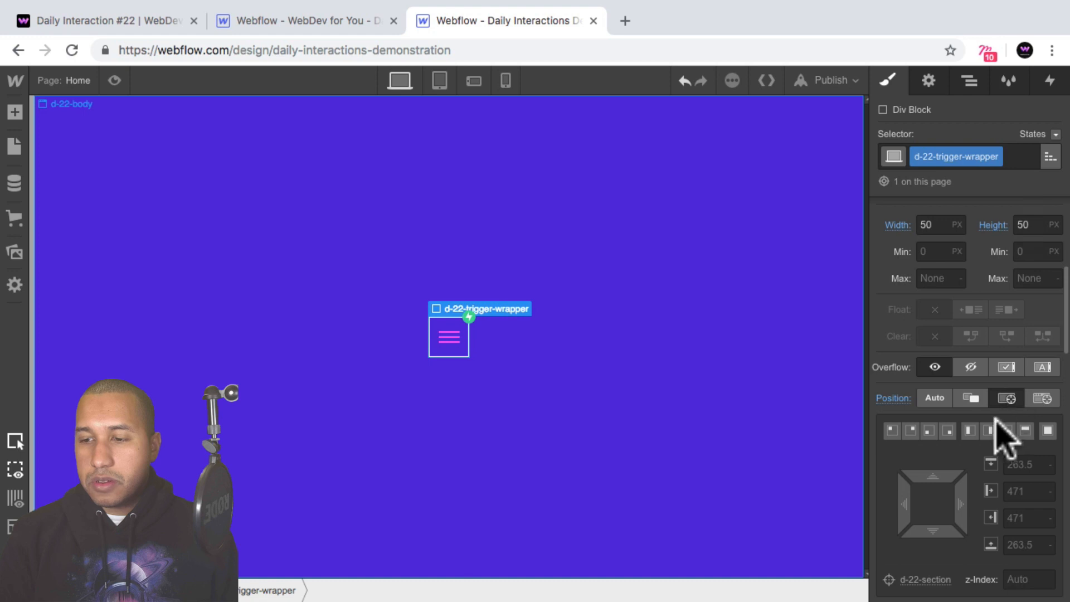
left_click(892, 431)
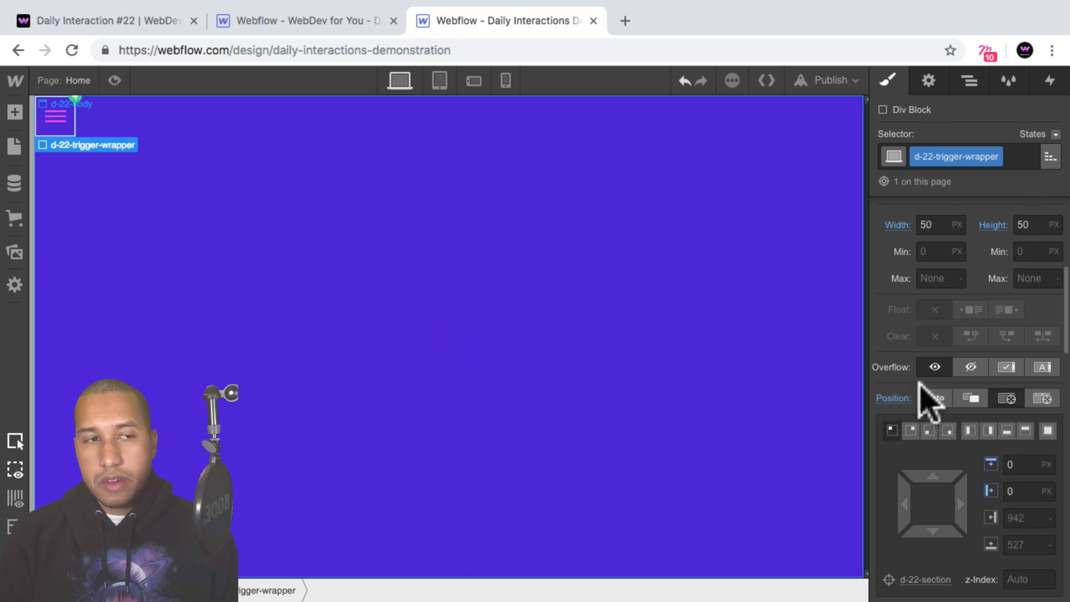
Set the top and left margins of d-22-trigger-wrapper to 40 px.
scroll(959, 357, "up", 5)
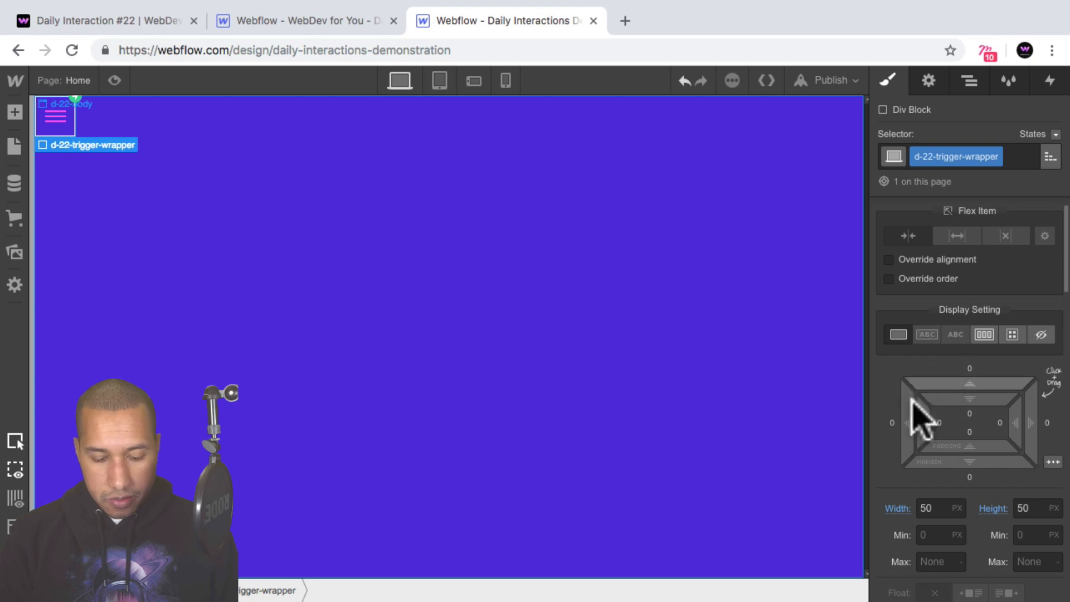
left_click_drag(901, 411, 803, 415)
left_click_drag(976, 390, 959, 289)
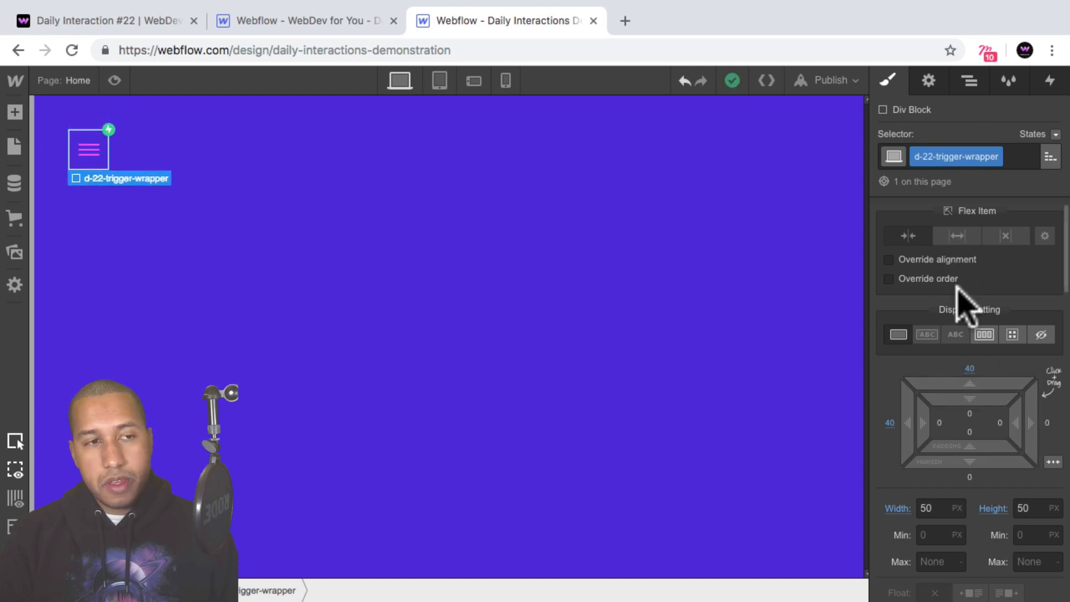
Preview the page and repeatedly open and close the menu with the trigger in its corner position.
left_click(114, 80)
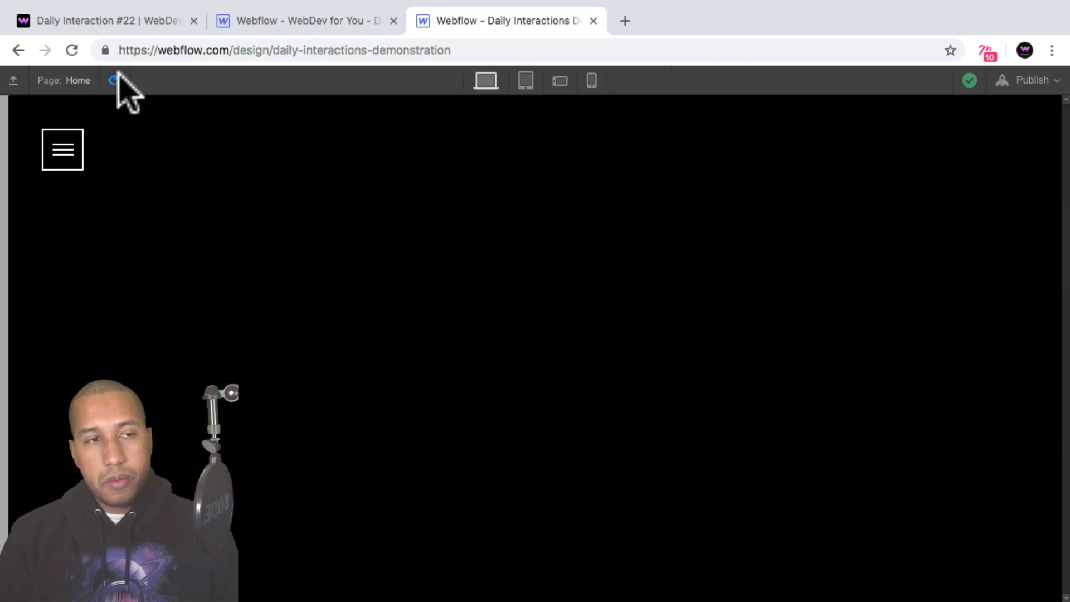
left_click(66, 162)
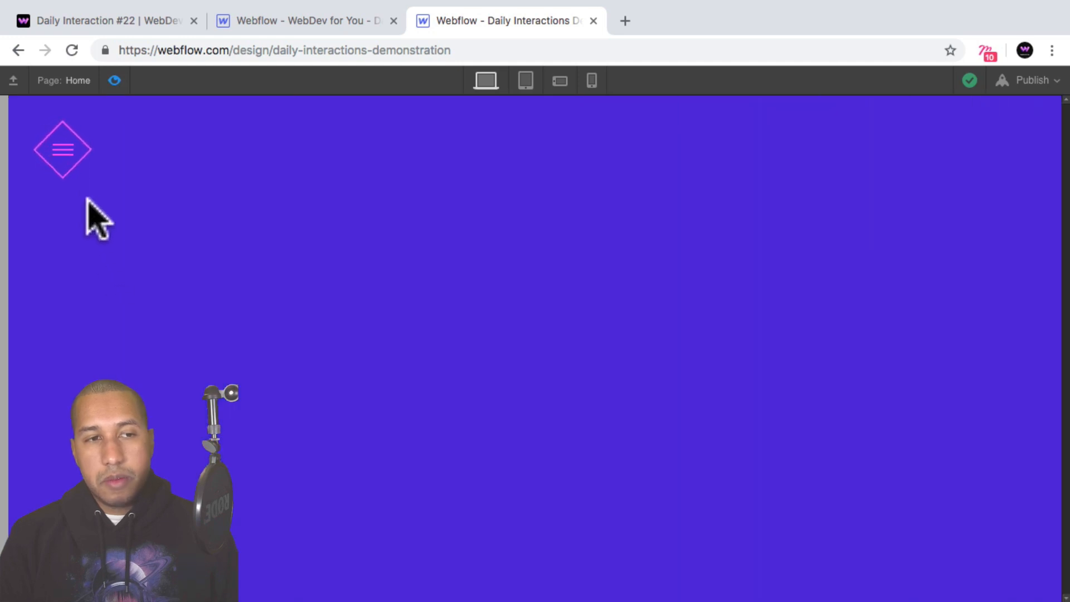
left_click(60, 150)
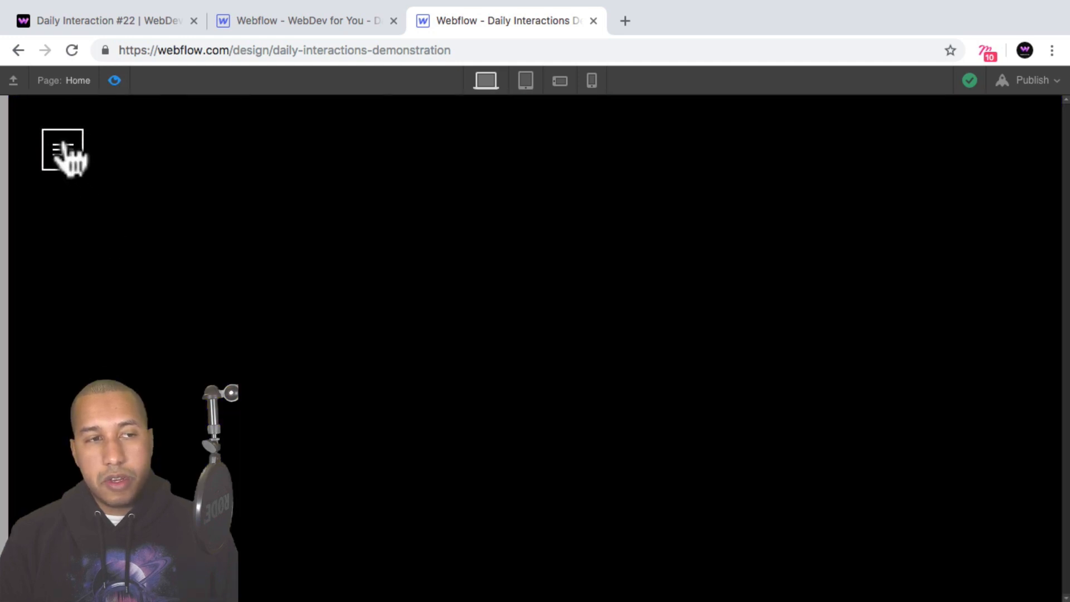
left_click(64, 146)
left_click(64, 161)
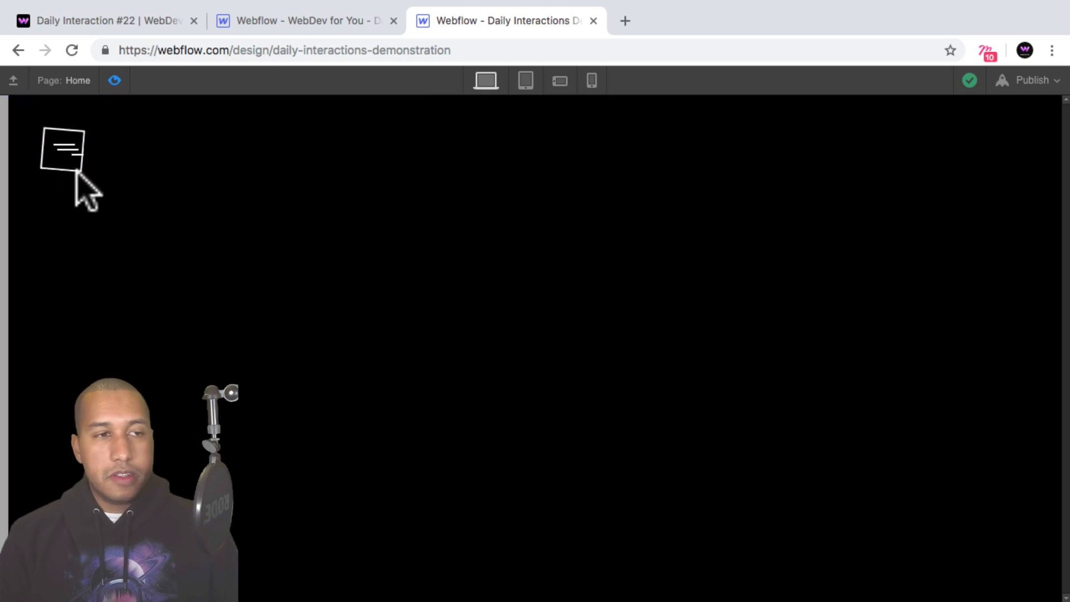
left_click(65, 150)
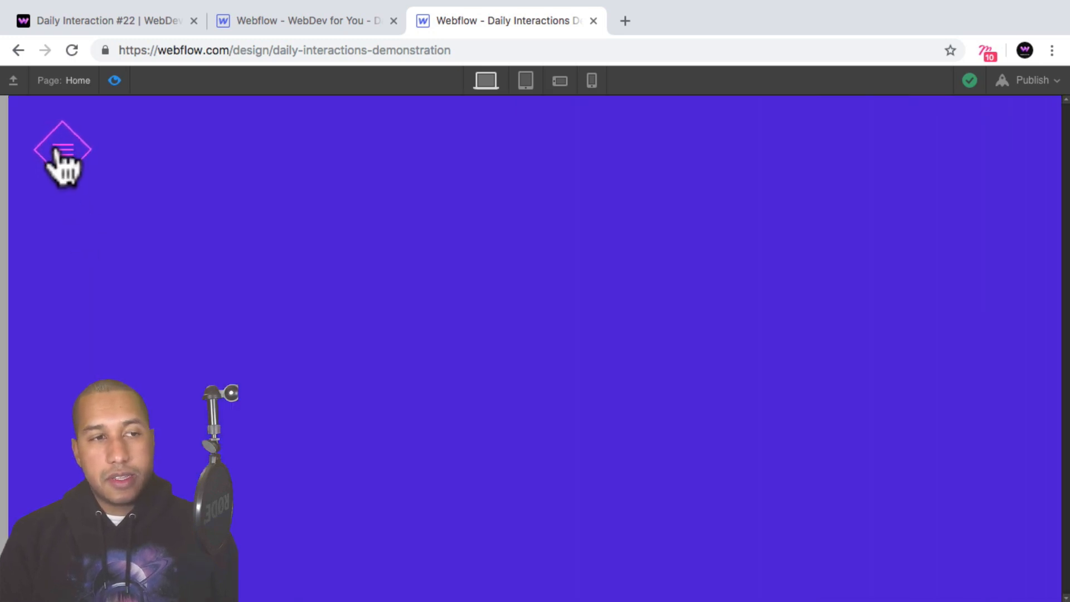
left_click(59, 151)
left_click(58, 152)
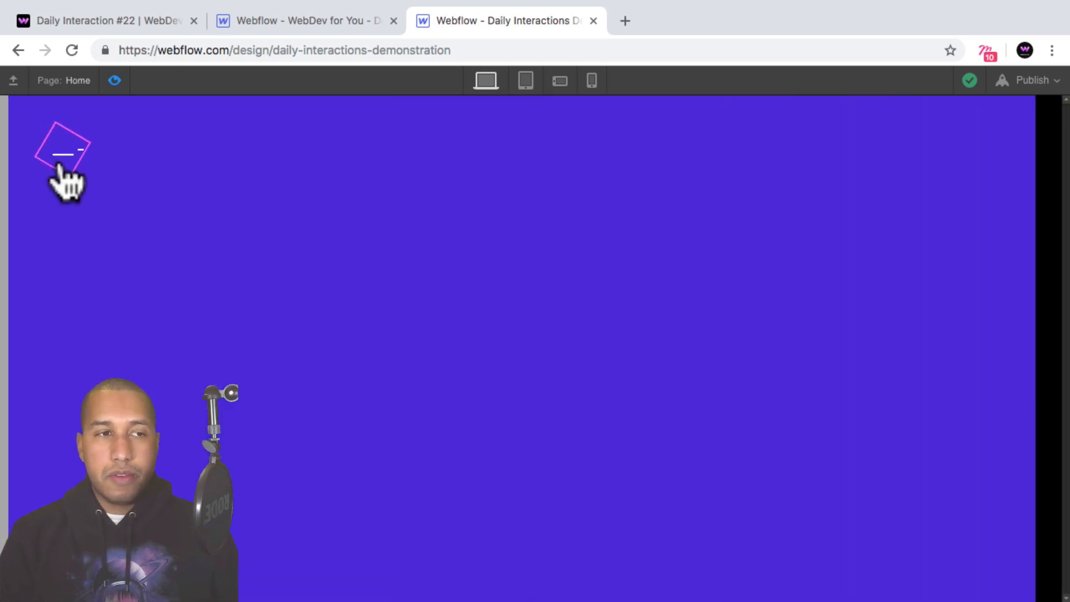
left_click(59, 151)
Compare the original Demo 22 trigger with the rebuilt one, retesting the menu's open and close animations before leaving the preview.
left_click(118, 25)
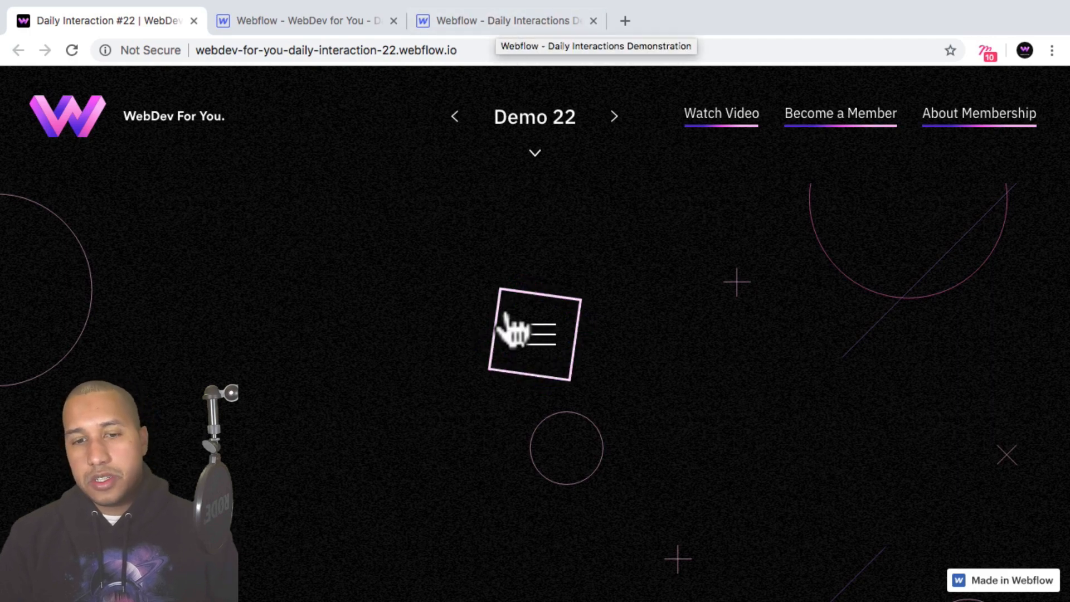
left_click(508, 22)
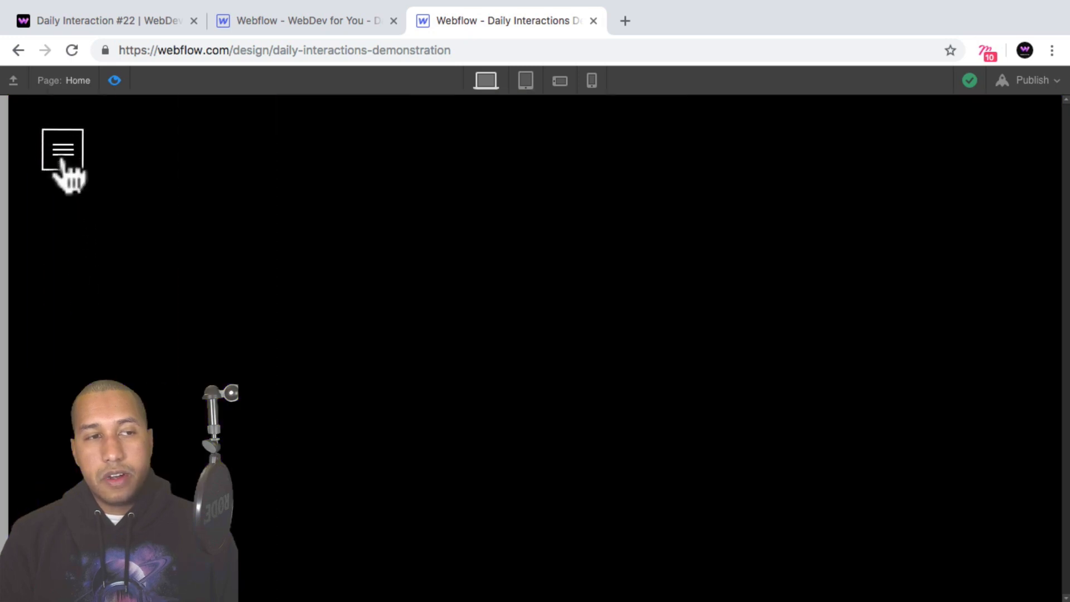
left_click(61, 159)
left_click(64, 152)
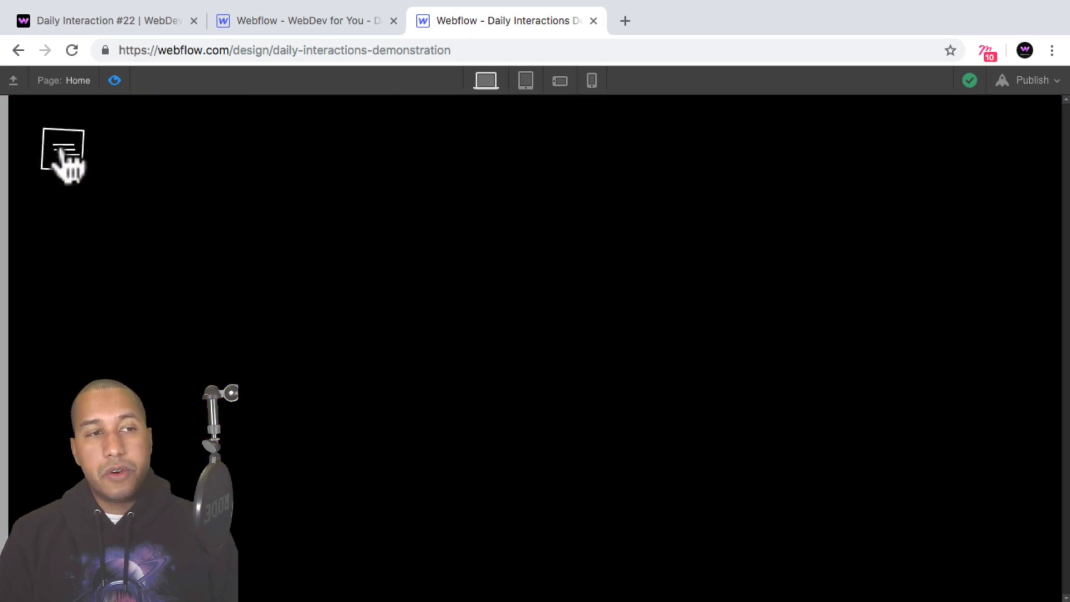
left_click(63, 153)
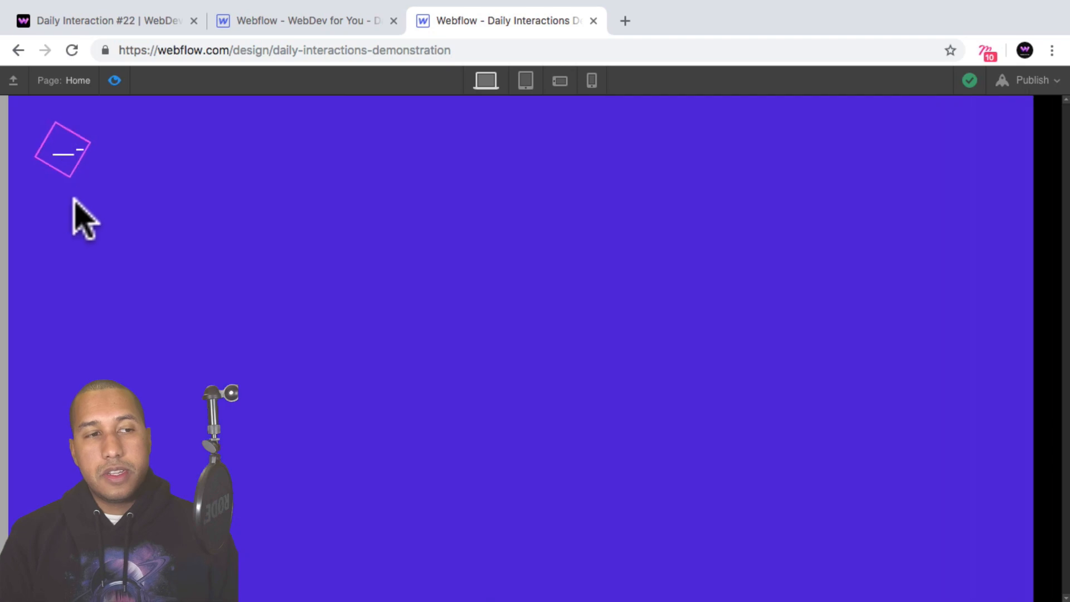
left_click(62, 152)
left_click(114, 80)
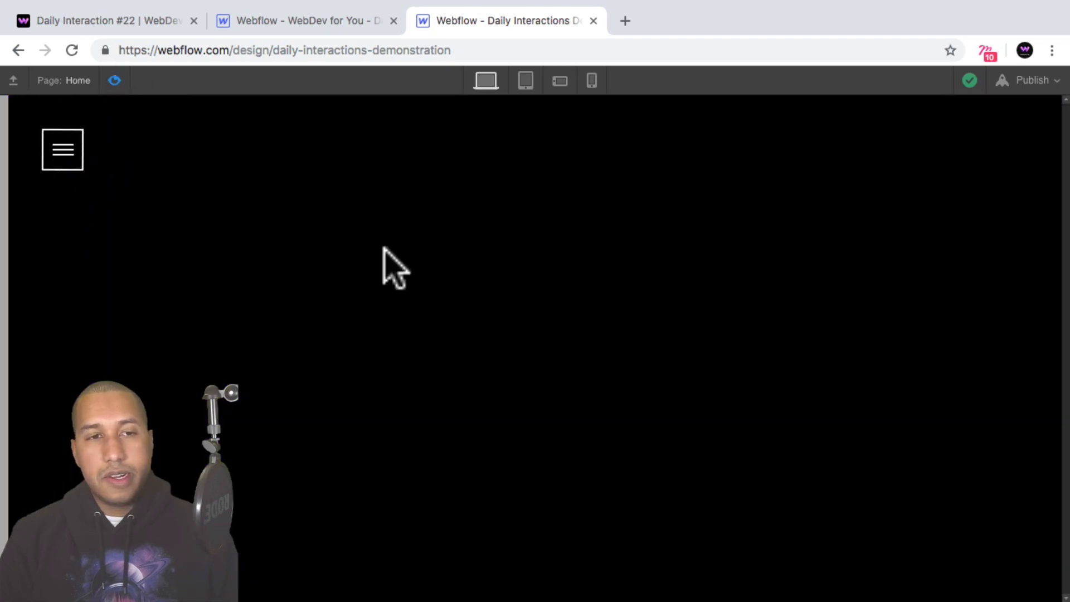
Select d-22-menu-wrapper and switch to the published Daily Interaction #22 demo page for comparison.
left_click(250, 227)
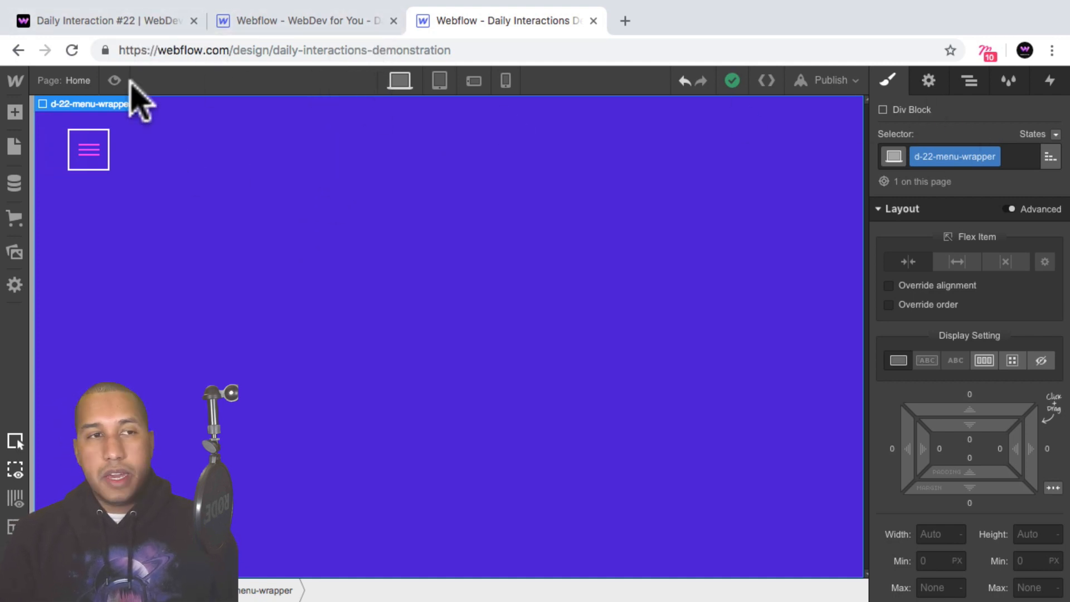
left_click(111, 22)
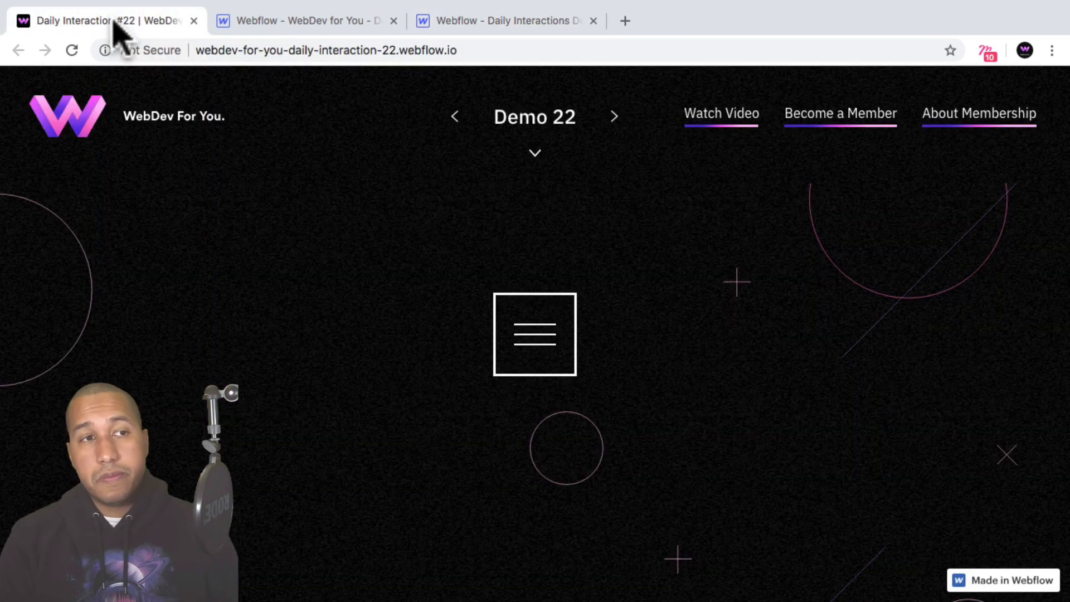
left_click(447, 27)
left_click(139, 25)
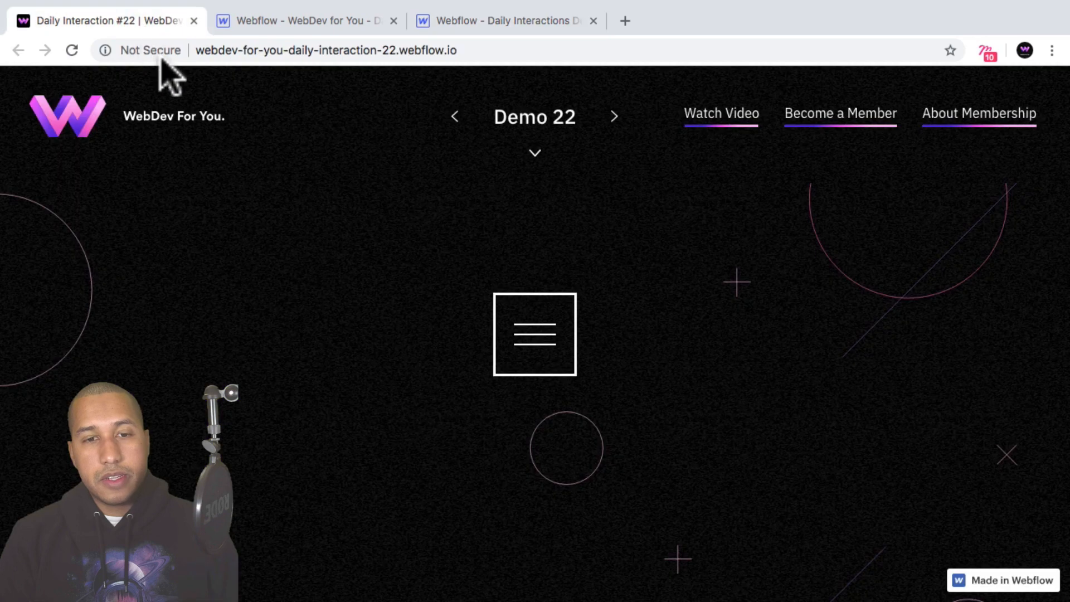